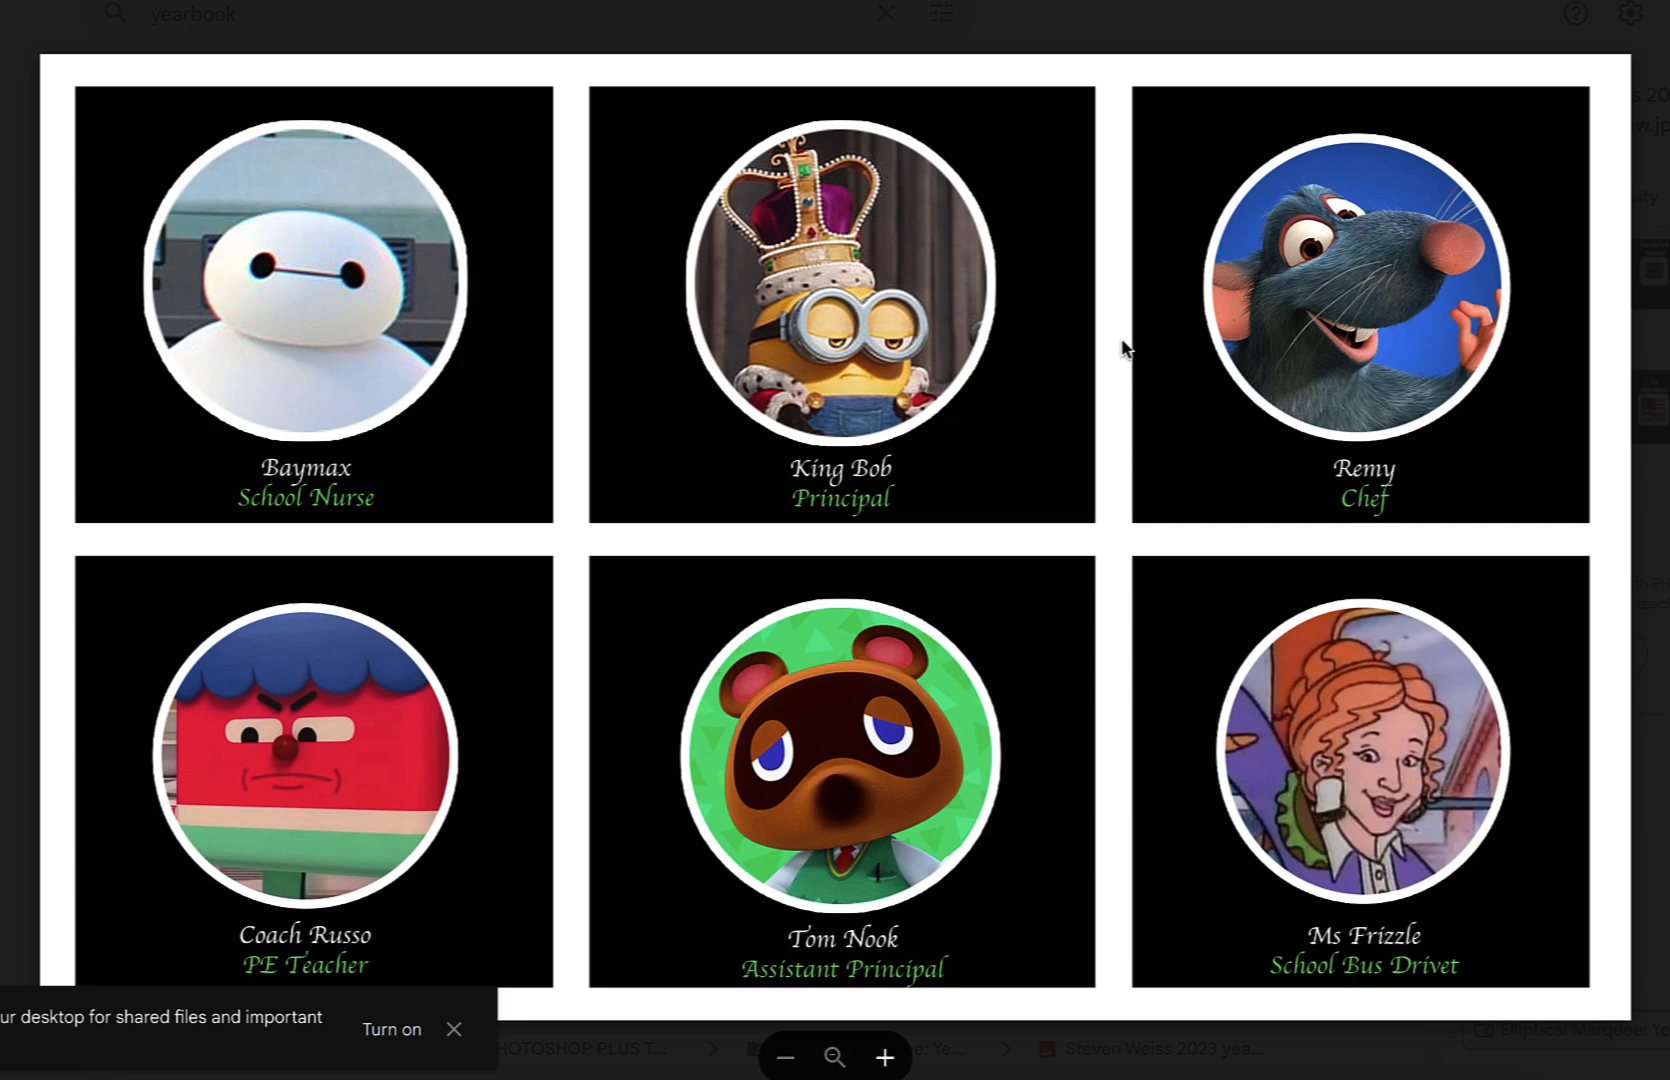
# Browse the sample yearbook collages in the image preview to compare their layouts.
pyautogui.press('Left')
pyautogui.press('Left')
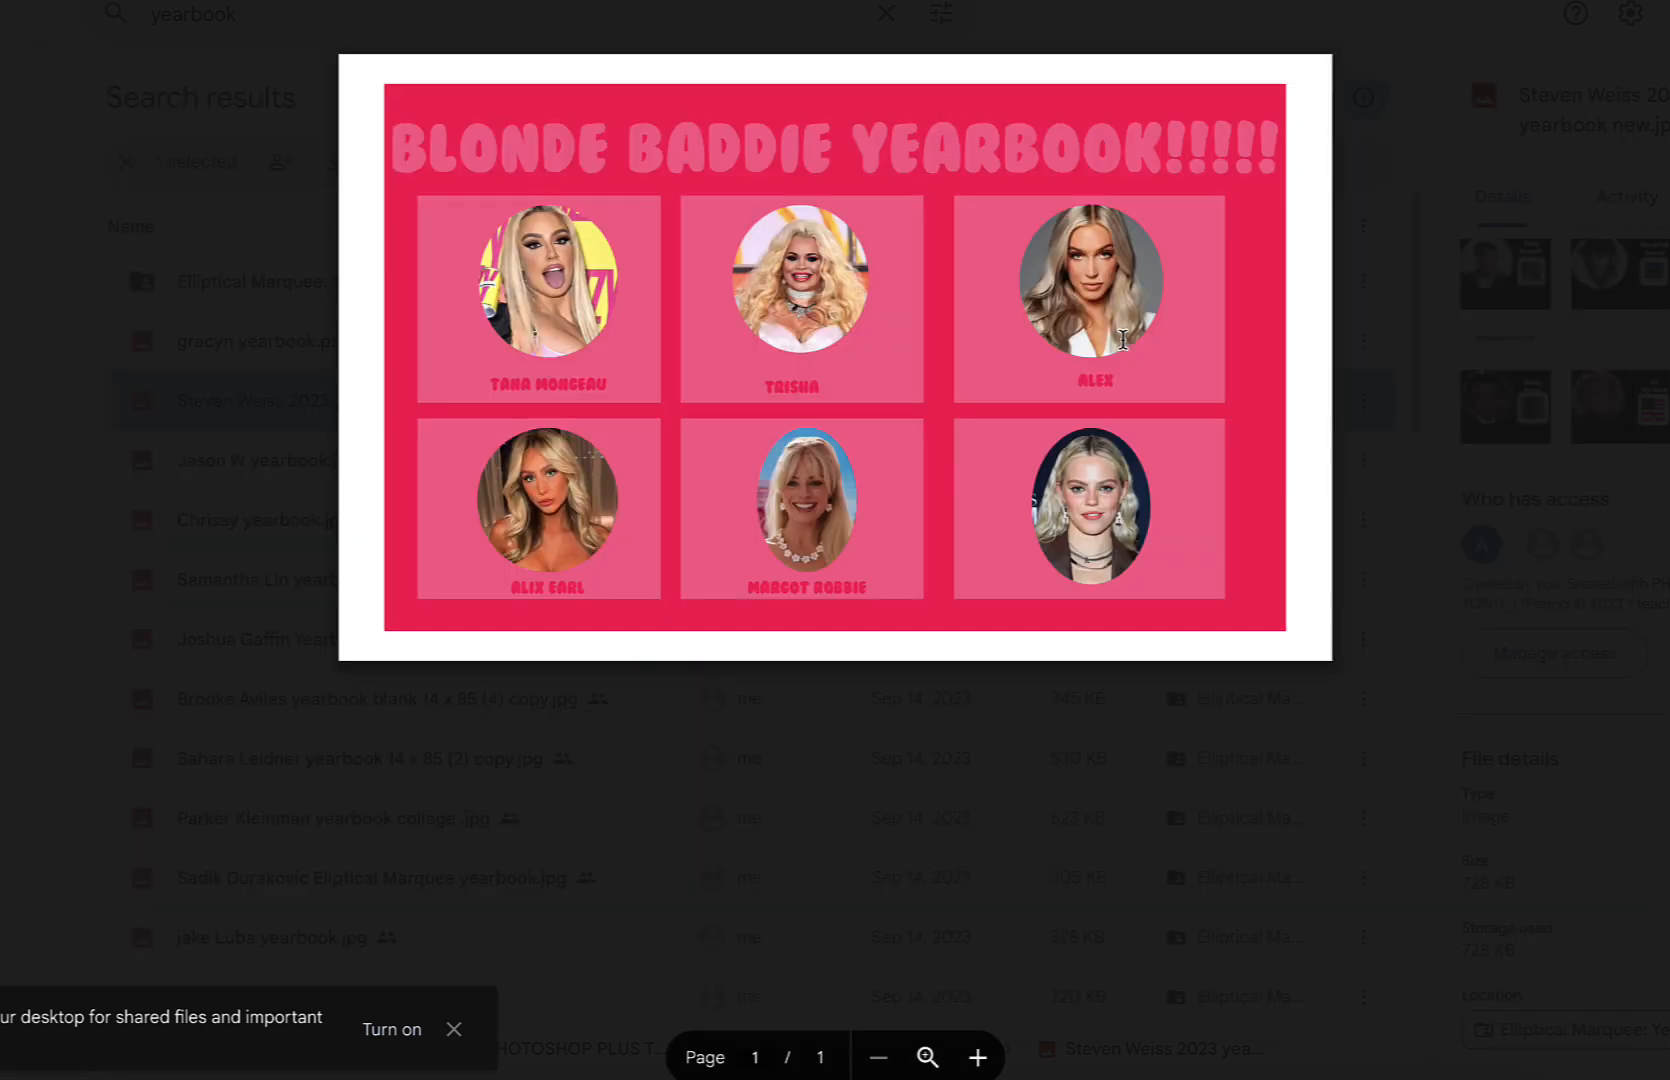
pyautogui.press('Right')
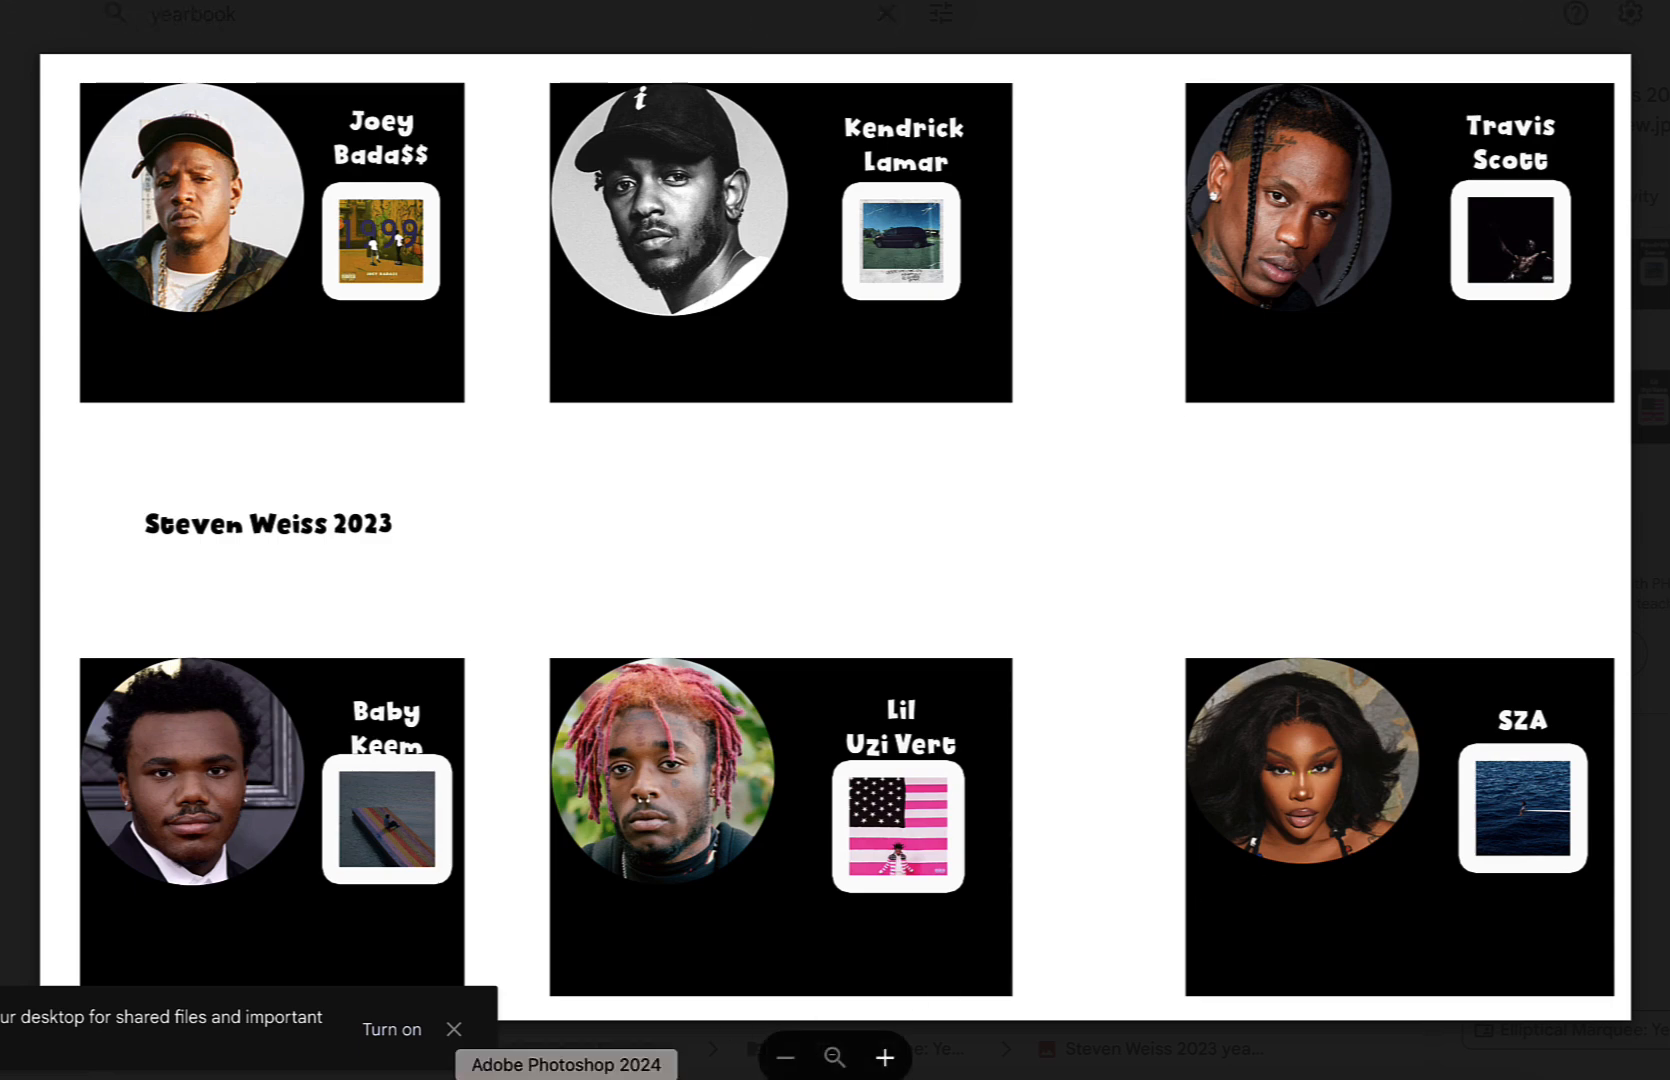
# Switch to Photoshop and create a landscape Letter print document, 11 x 8.5 inches at 300 pixels/inch.
pyautogui.click(566, 1076)
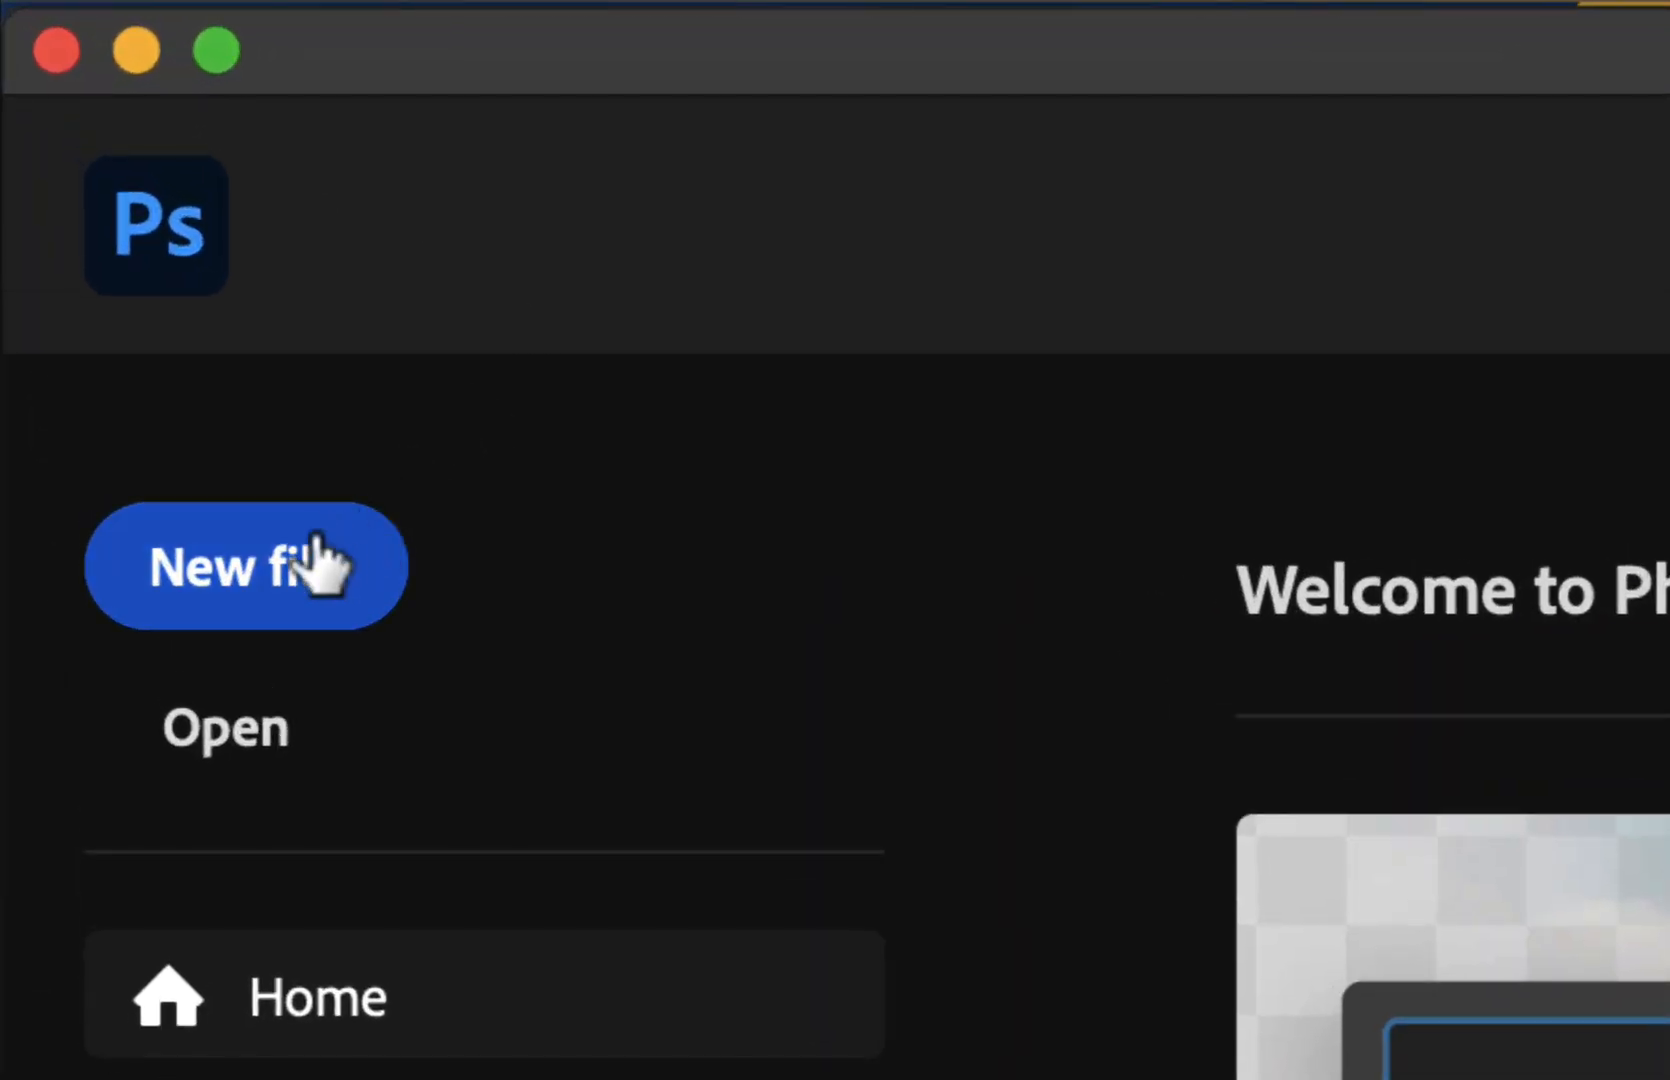
pyautogui.click(290, 590)
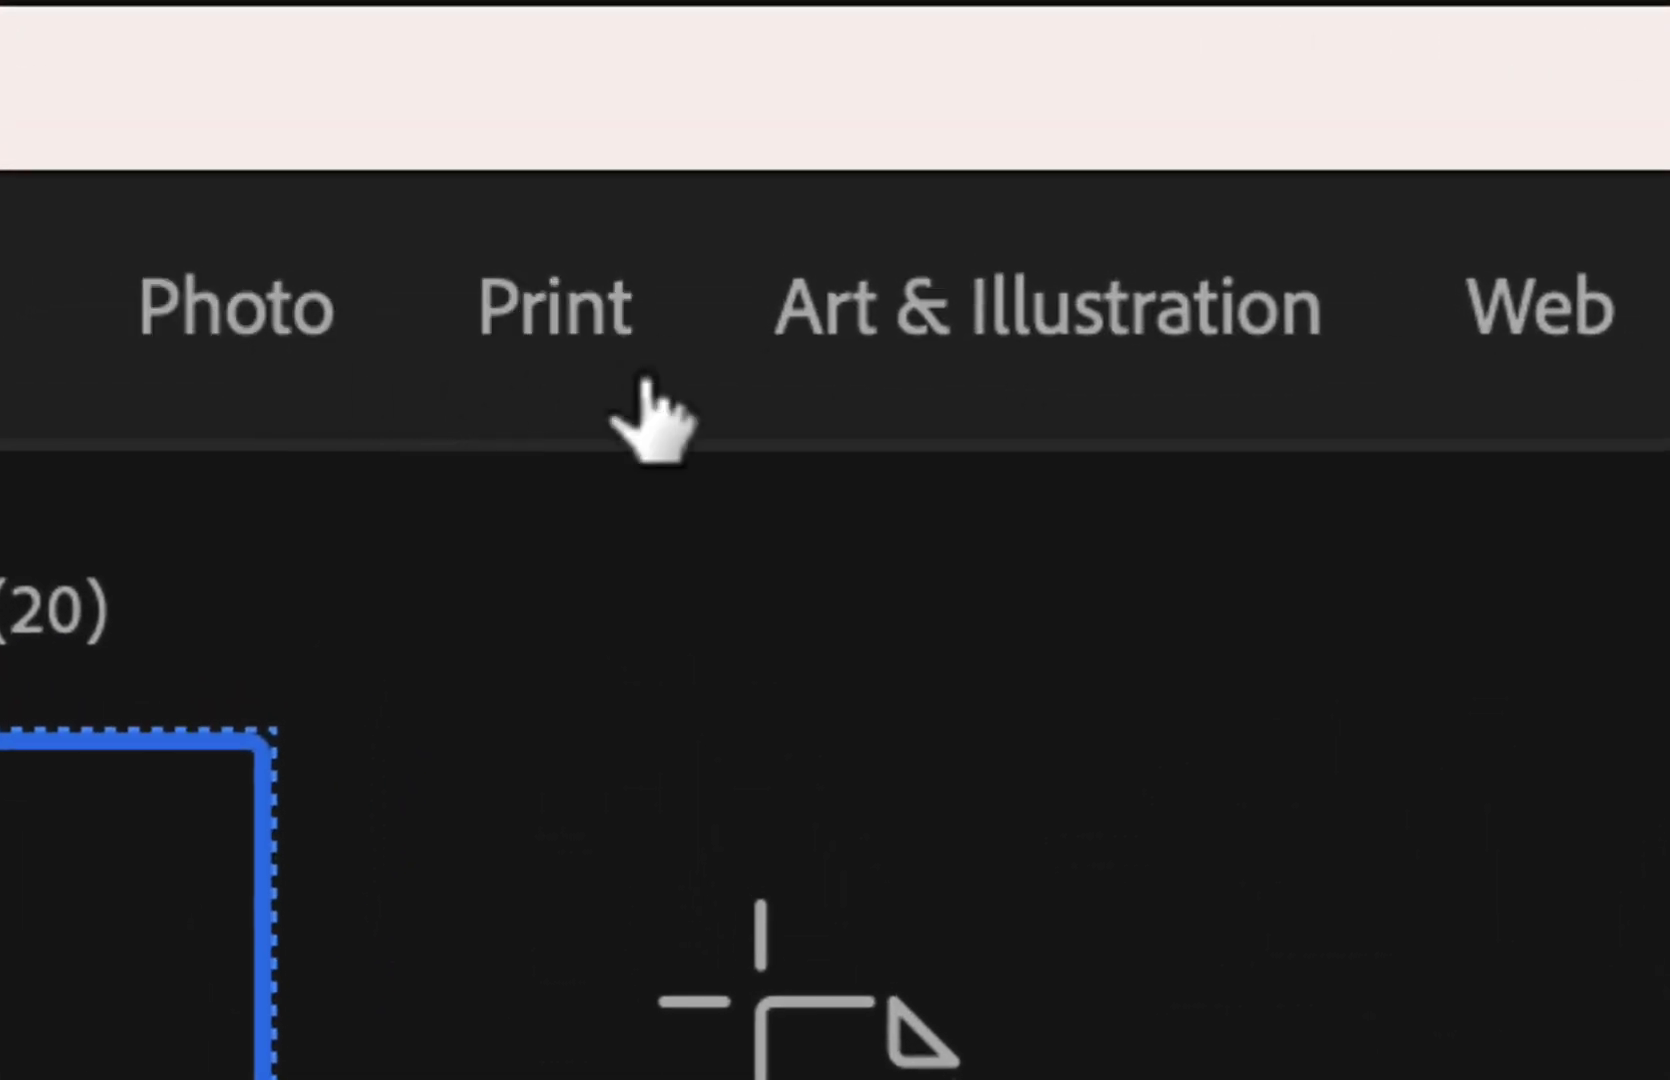
pyautogui.click(610, 358)
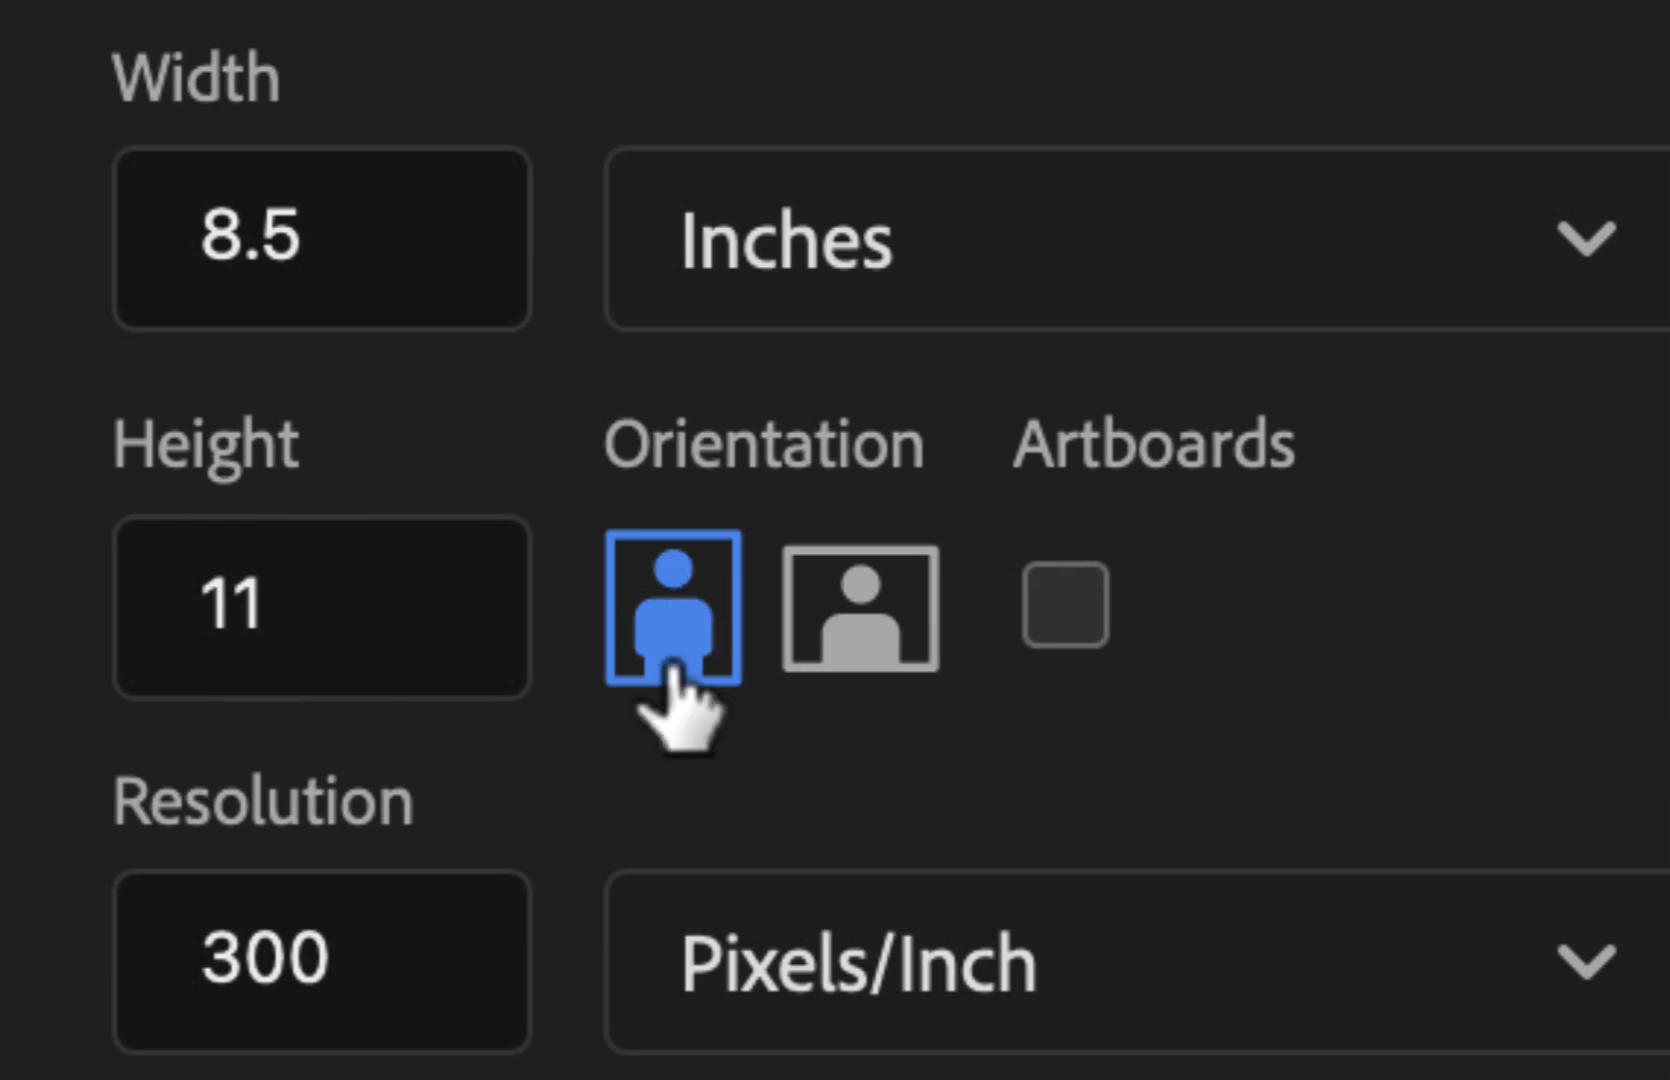
pyautogui.click(812, 647)
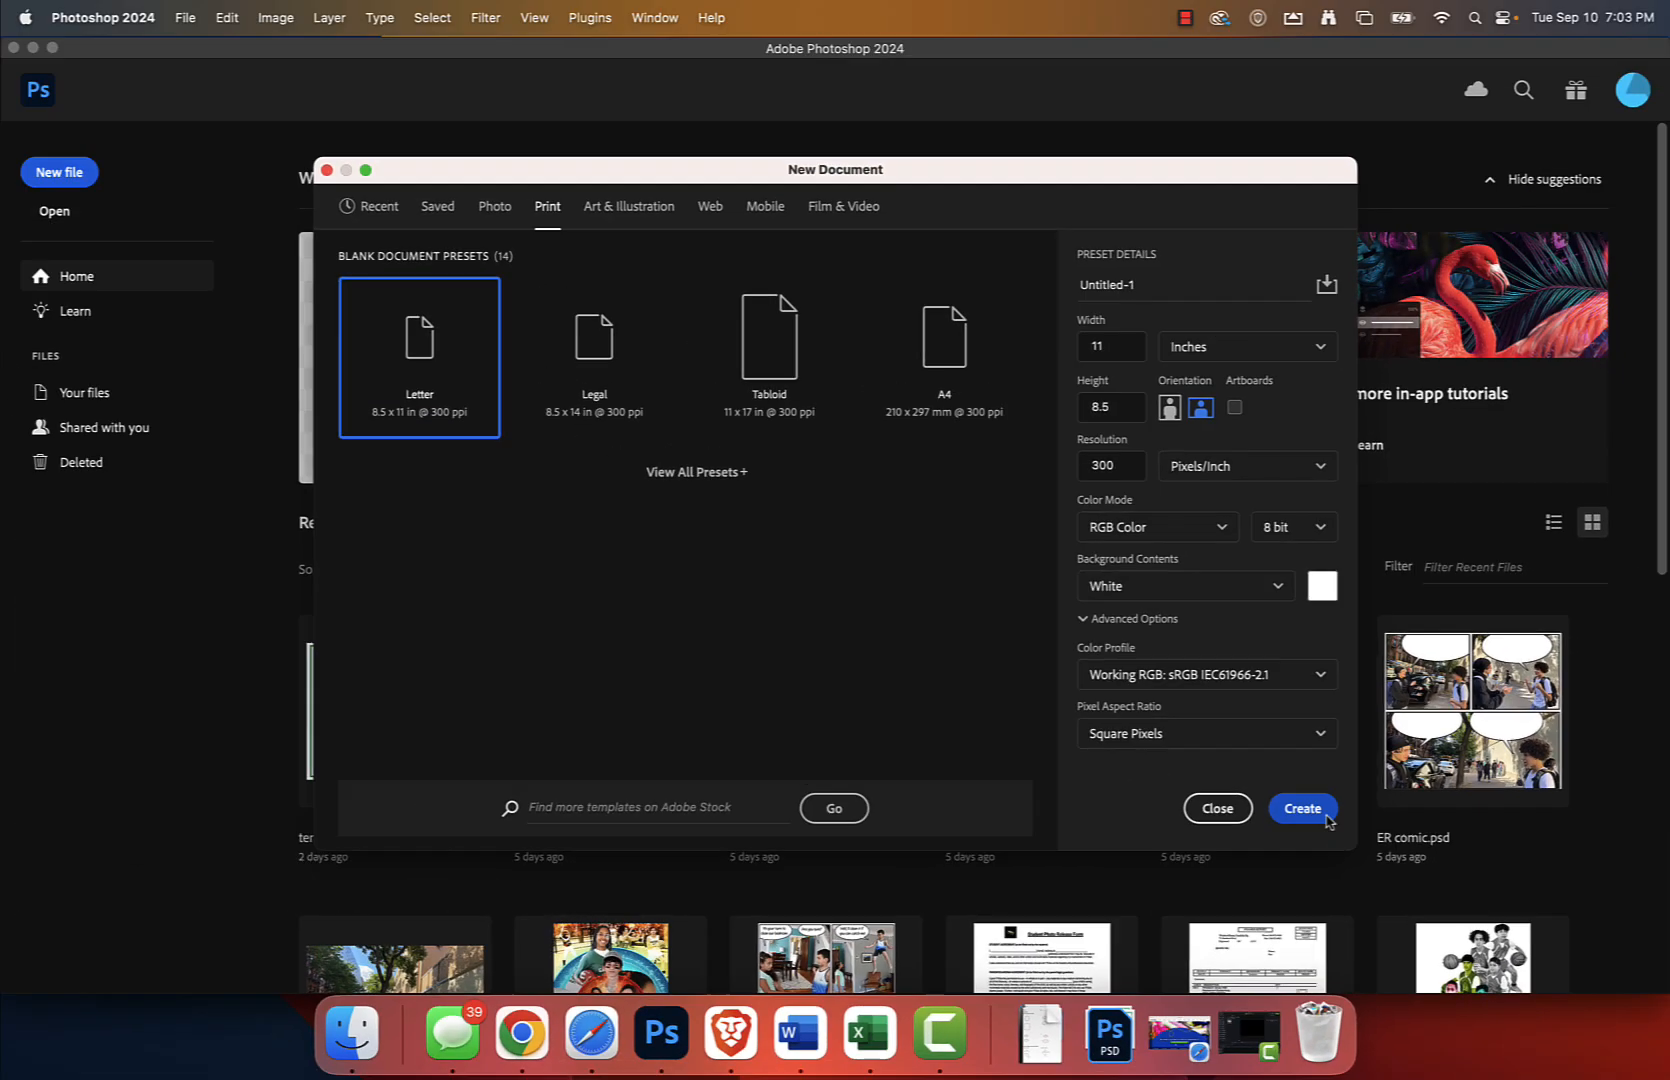
pyautogui.click(1005, 455)
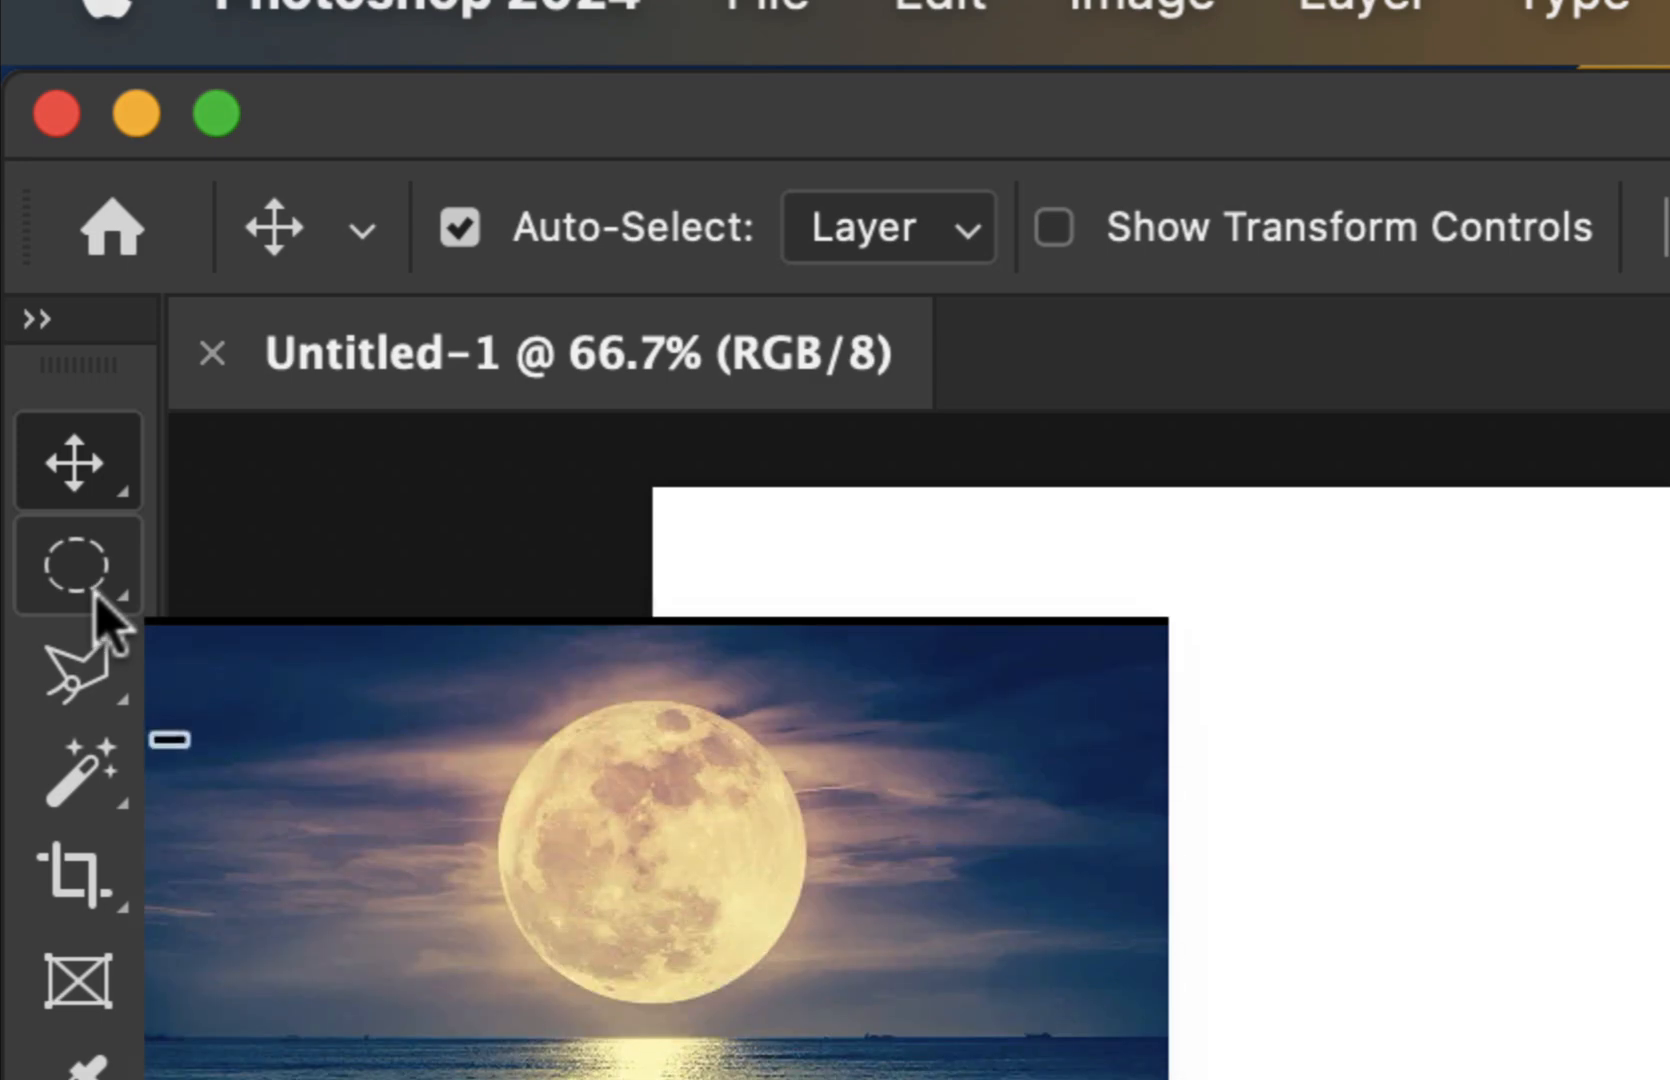
pyautogui.click(90, 585)
pyautogui.click(393, 582)
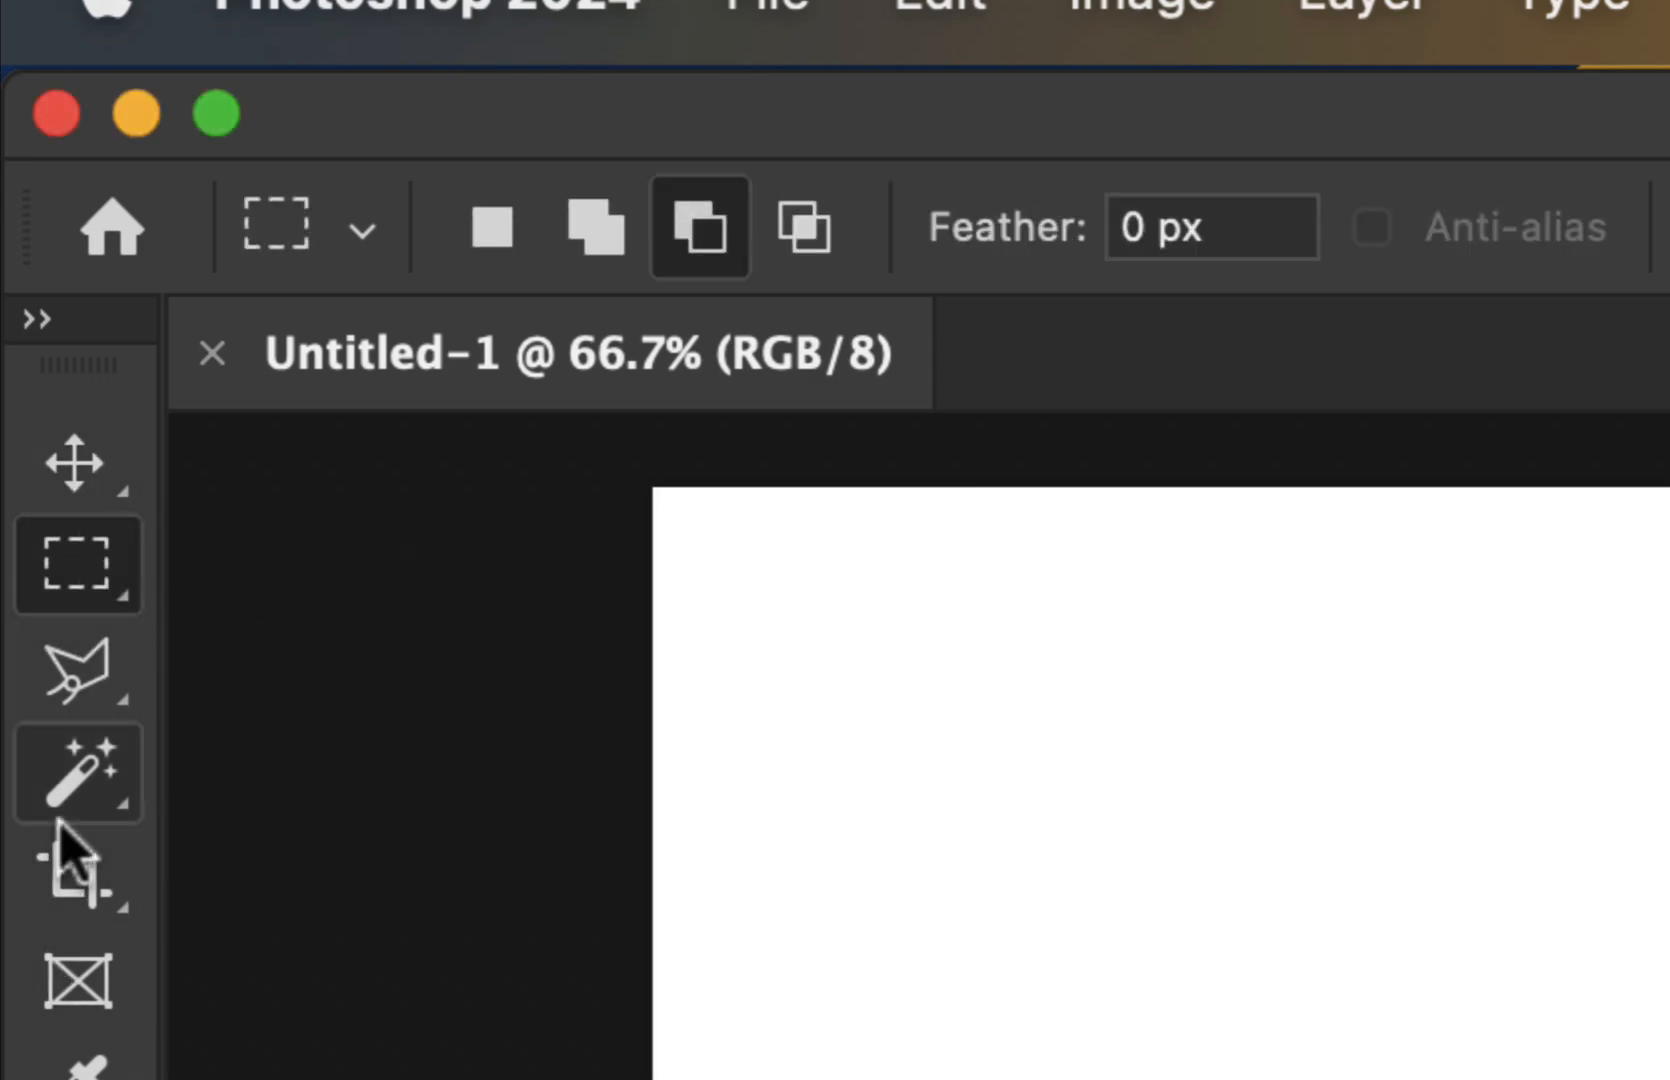
pyautogui.click(80, 775)
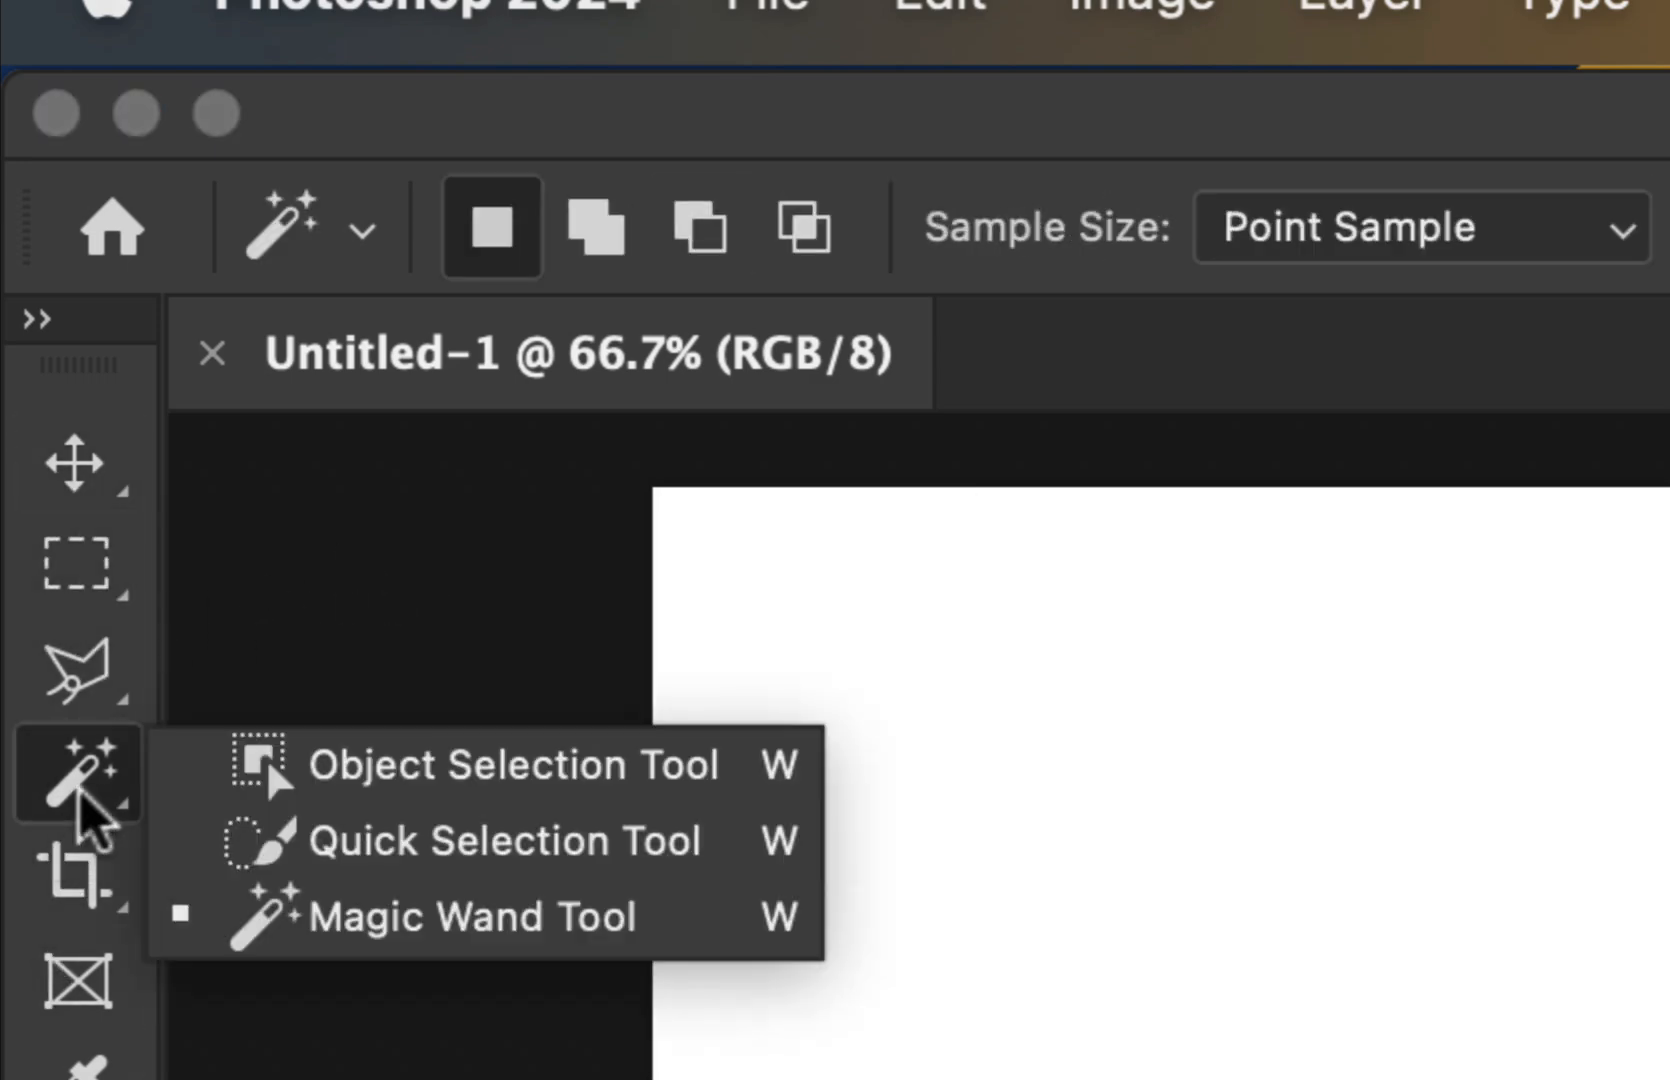
pyautogui.click(80, 880)
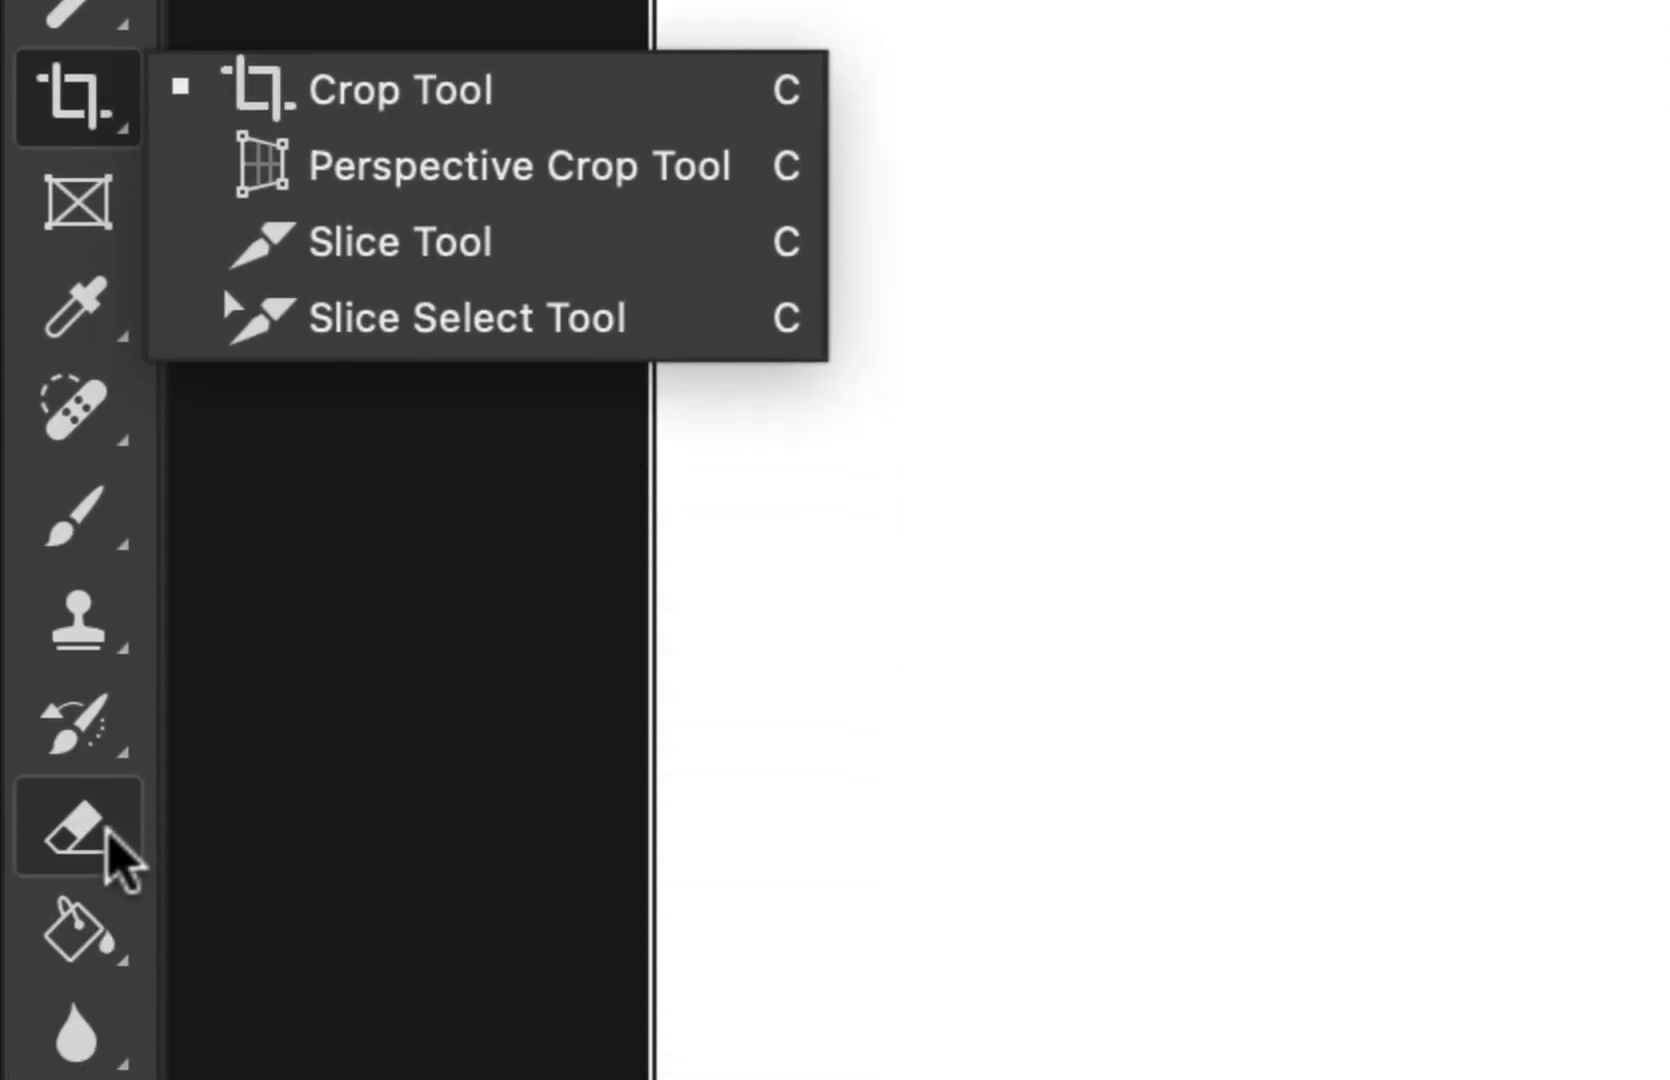
pyautogui.click(100, 1035)
pyautogui.click(100, 935)
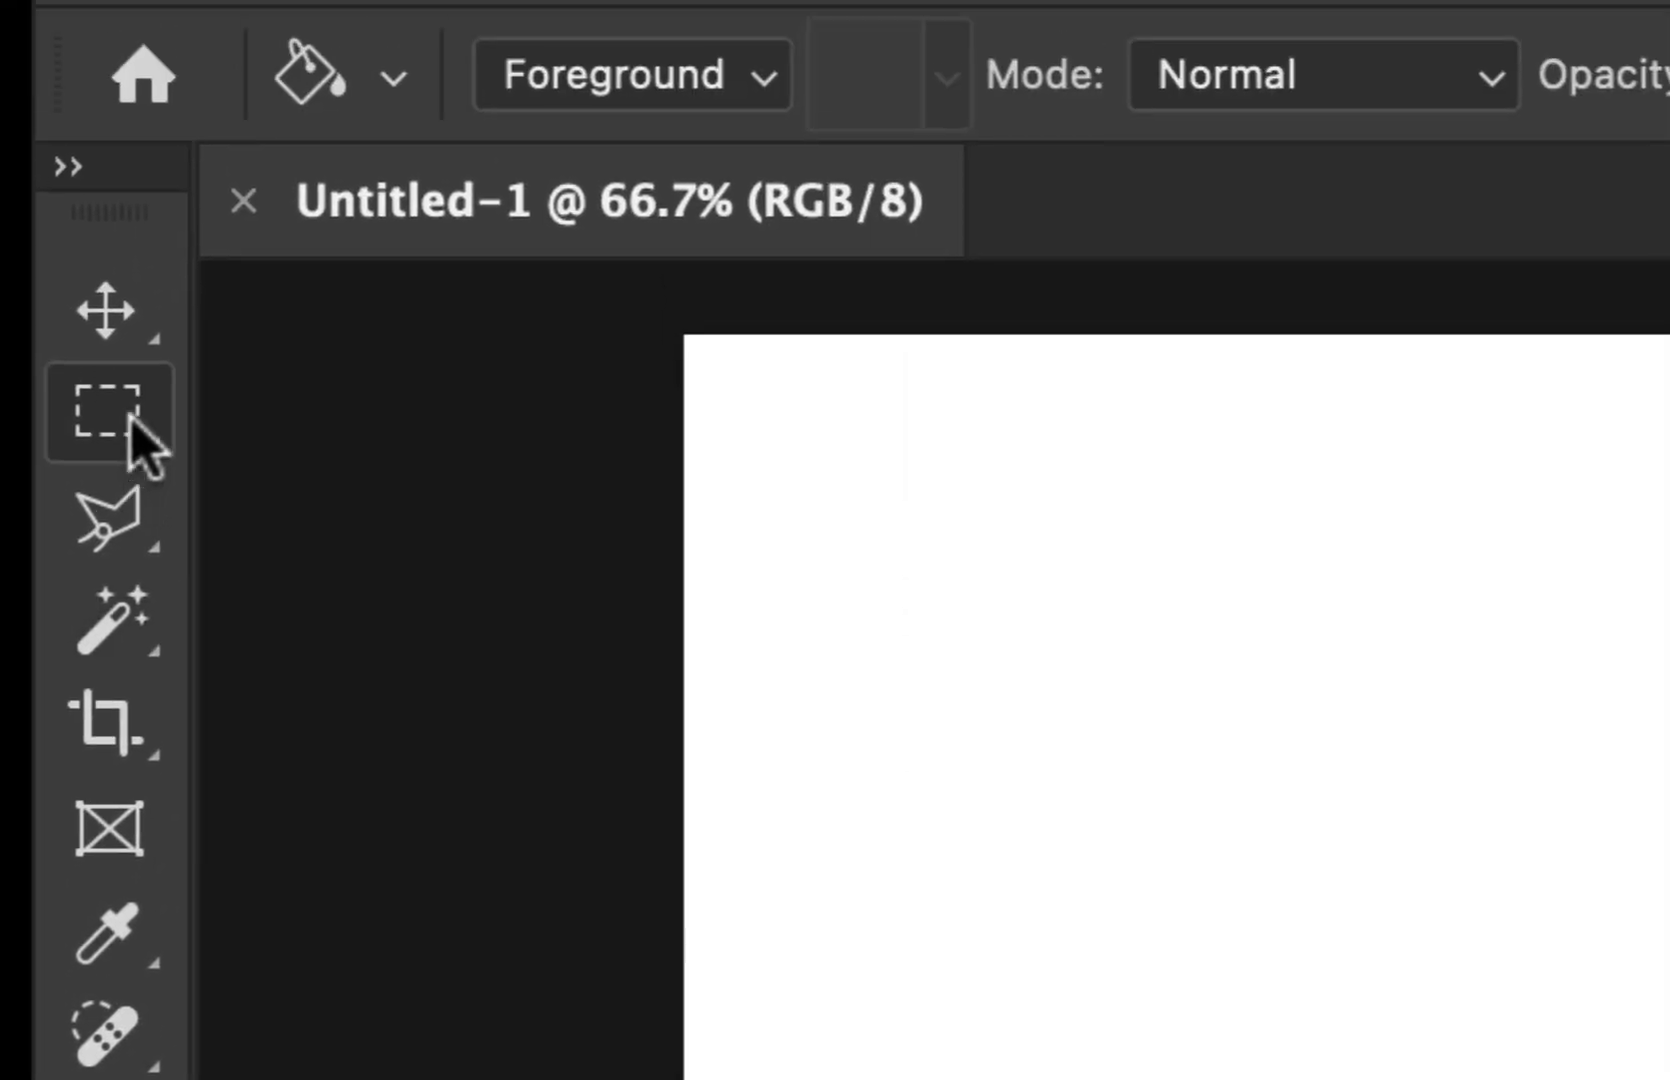
# Activate the Rectangular Marquee tool and set it to make a new selection.
pyautogui.click(128, 420)
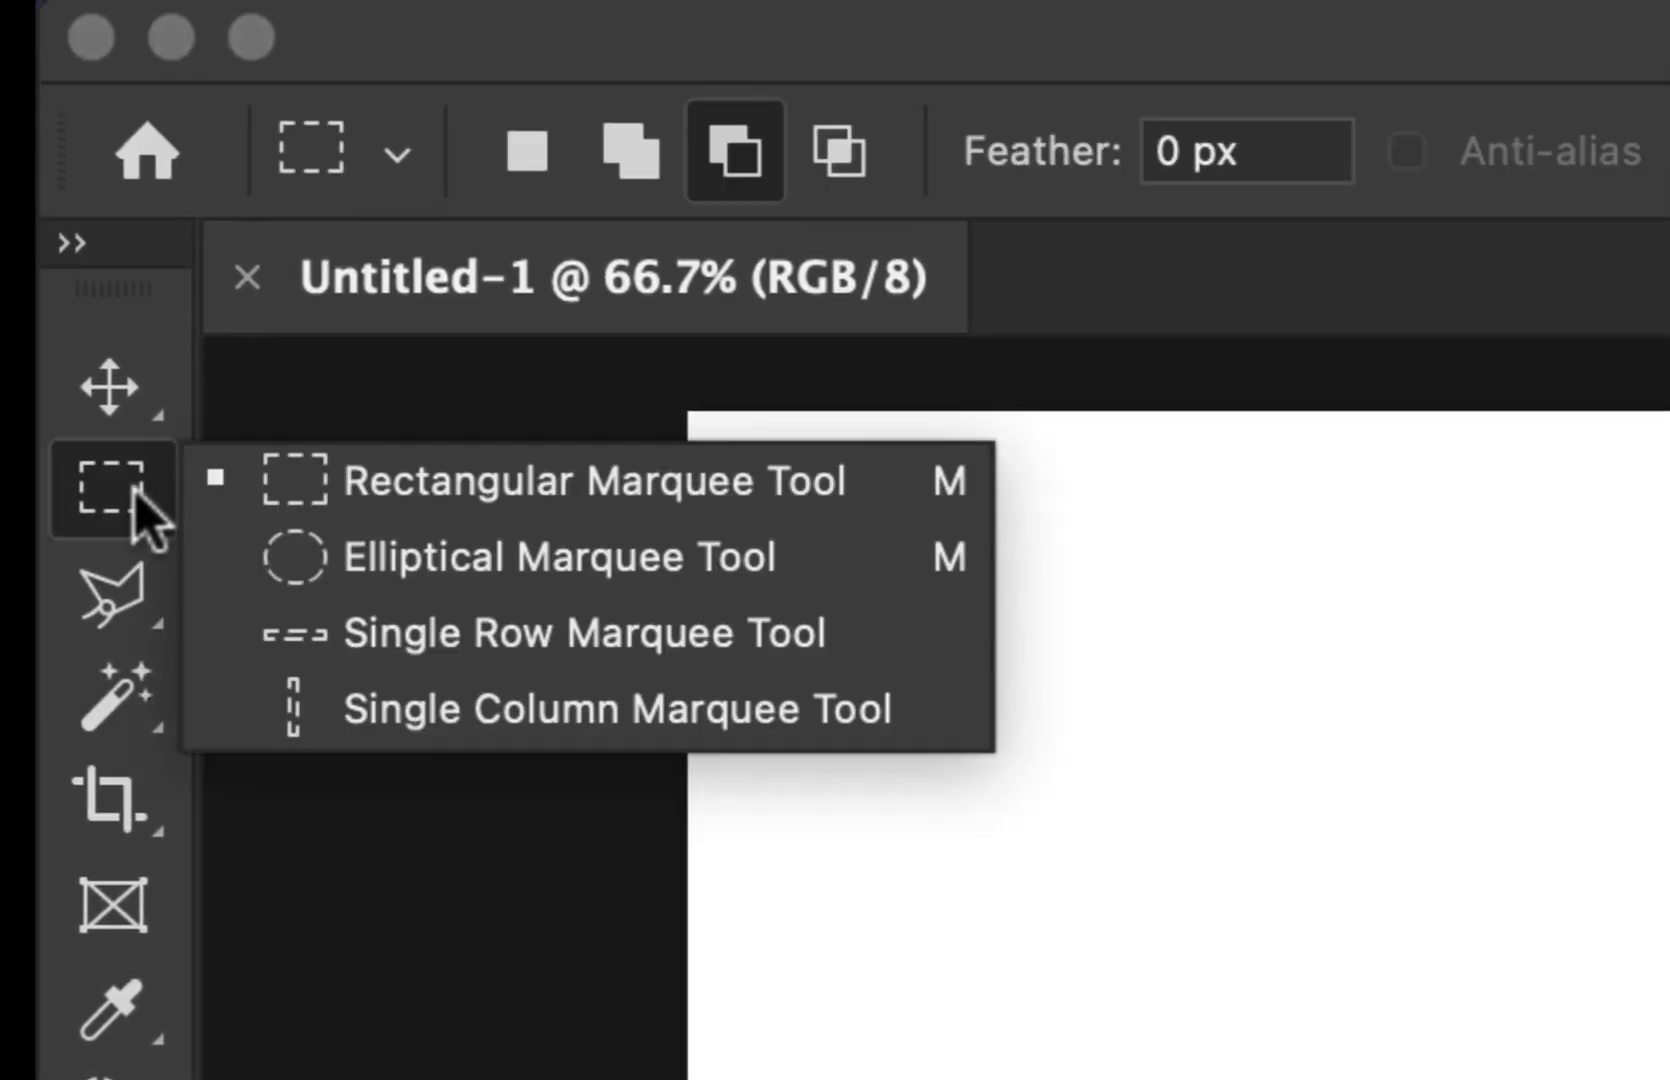
pyautogui.click(494, 490)
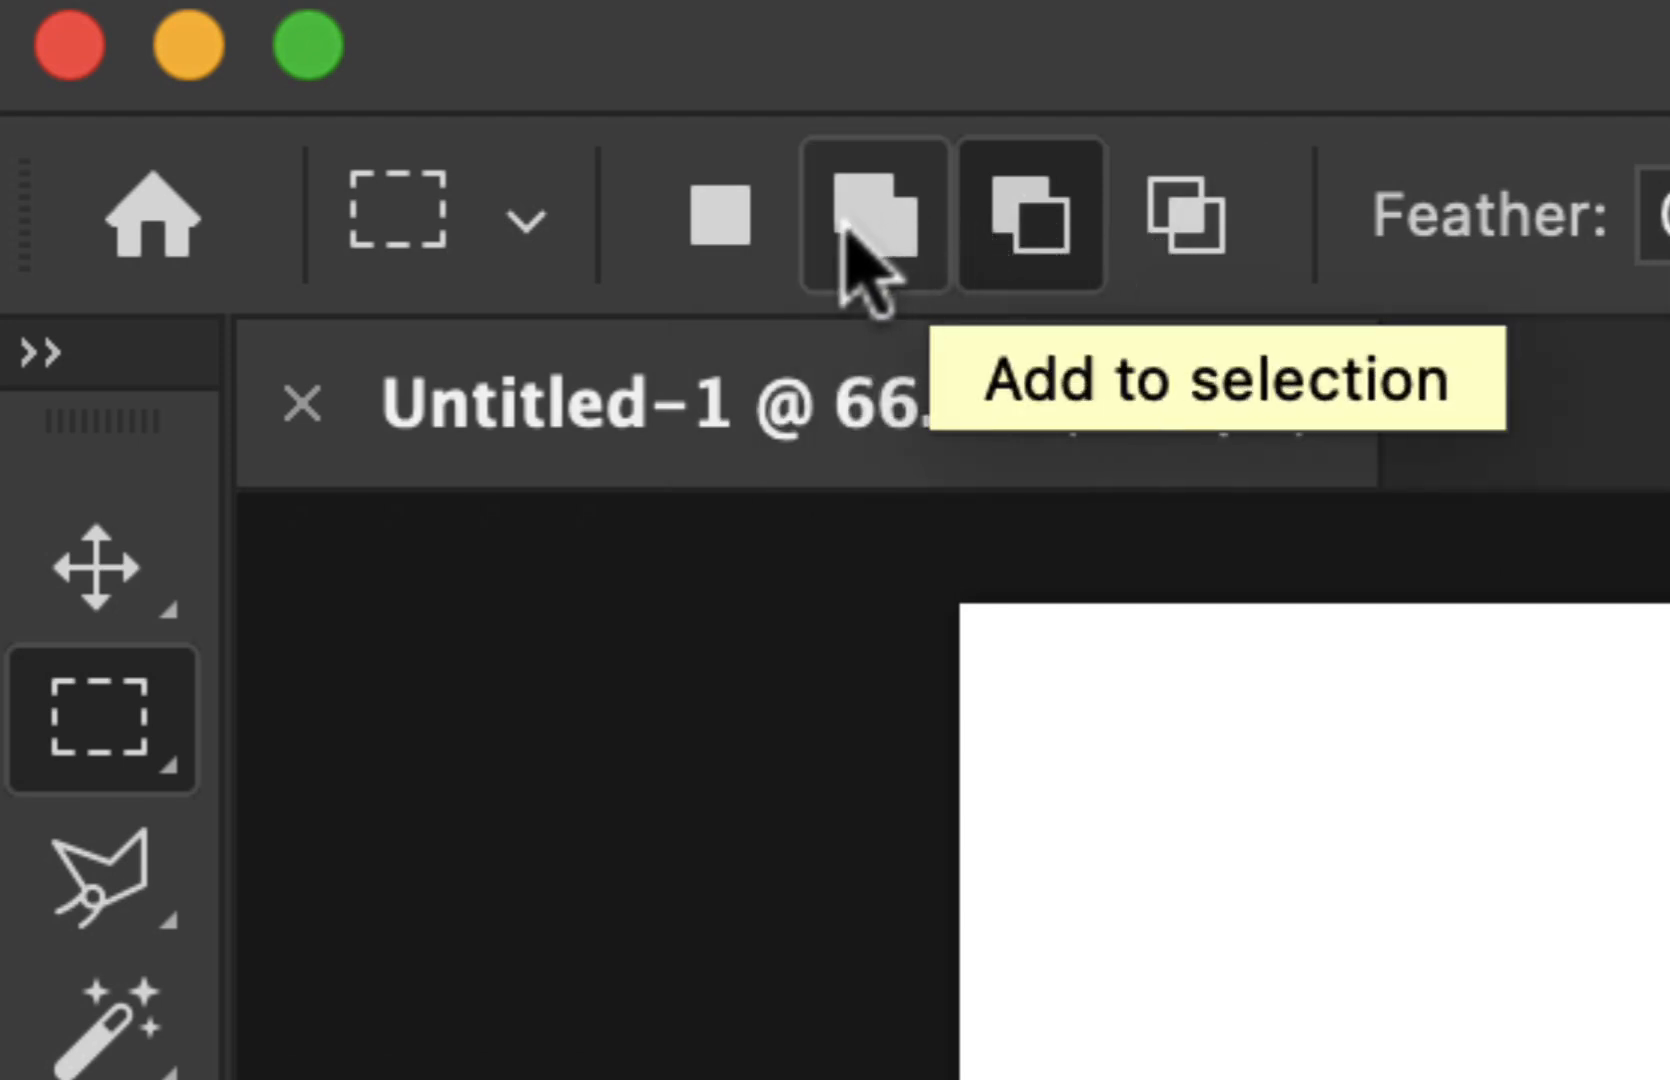
pyautogui.click(760, 232)
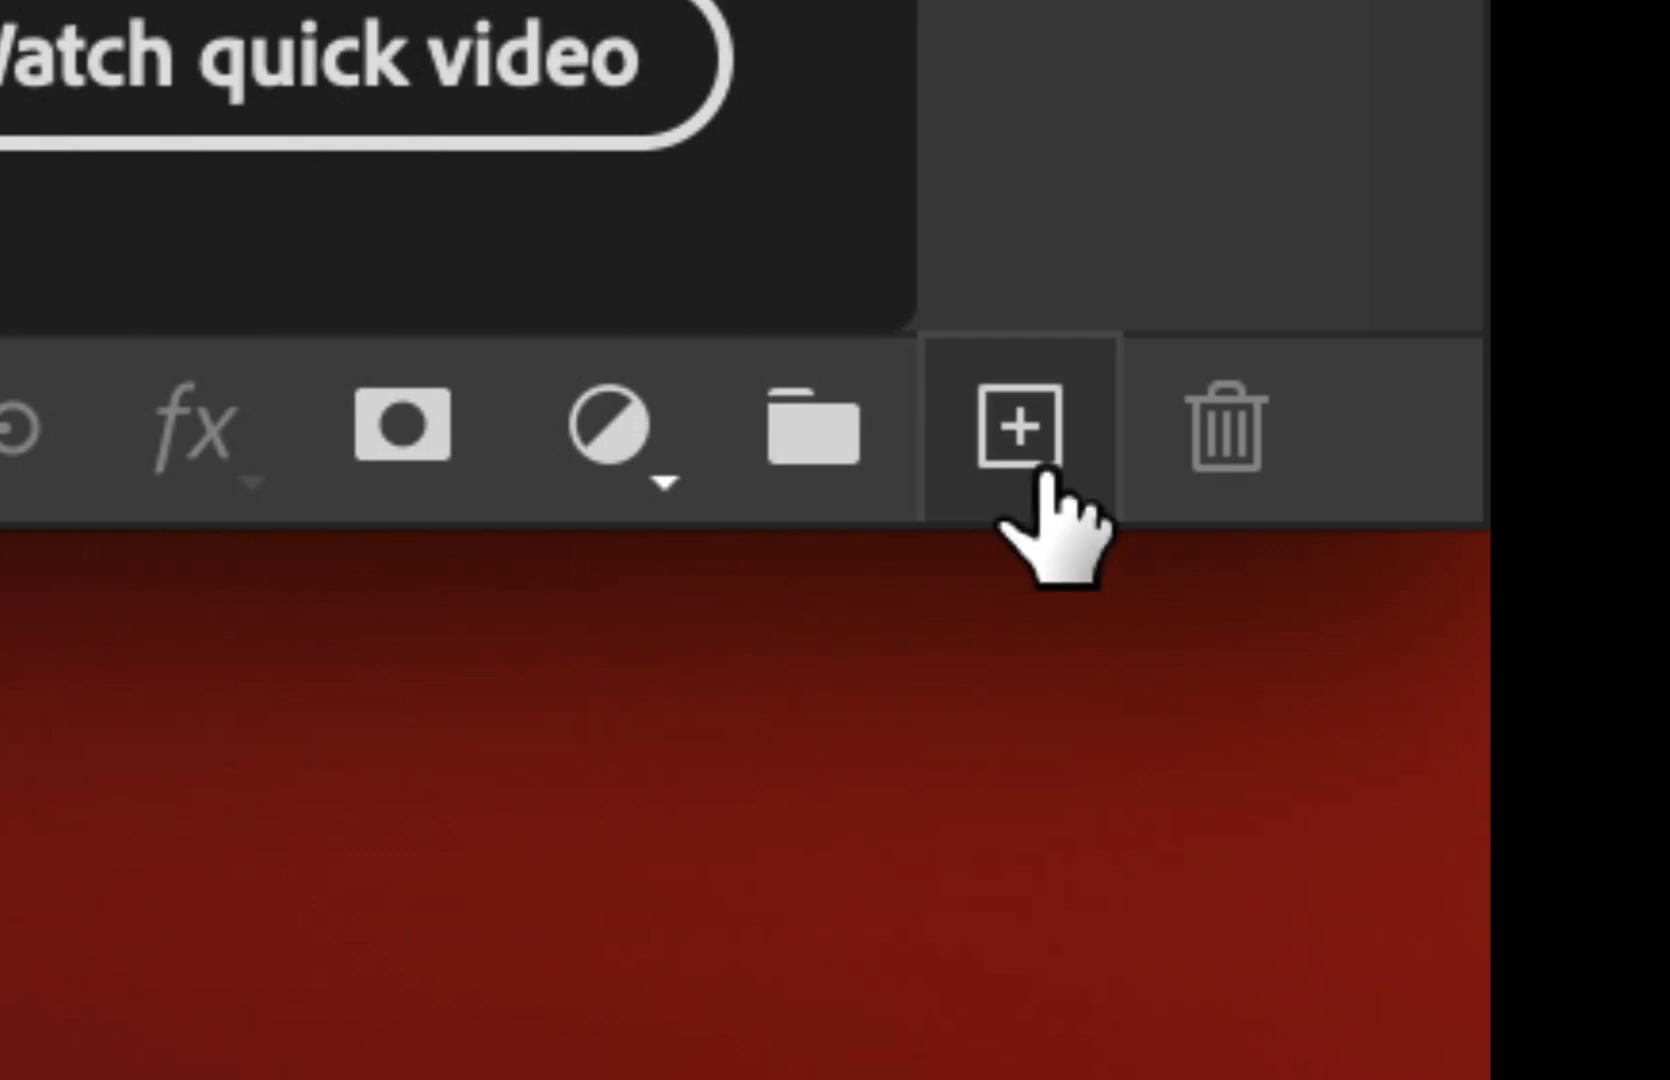
# Add a new layer above the background and name it "squares".
pyautogui.click(1040, 476)
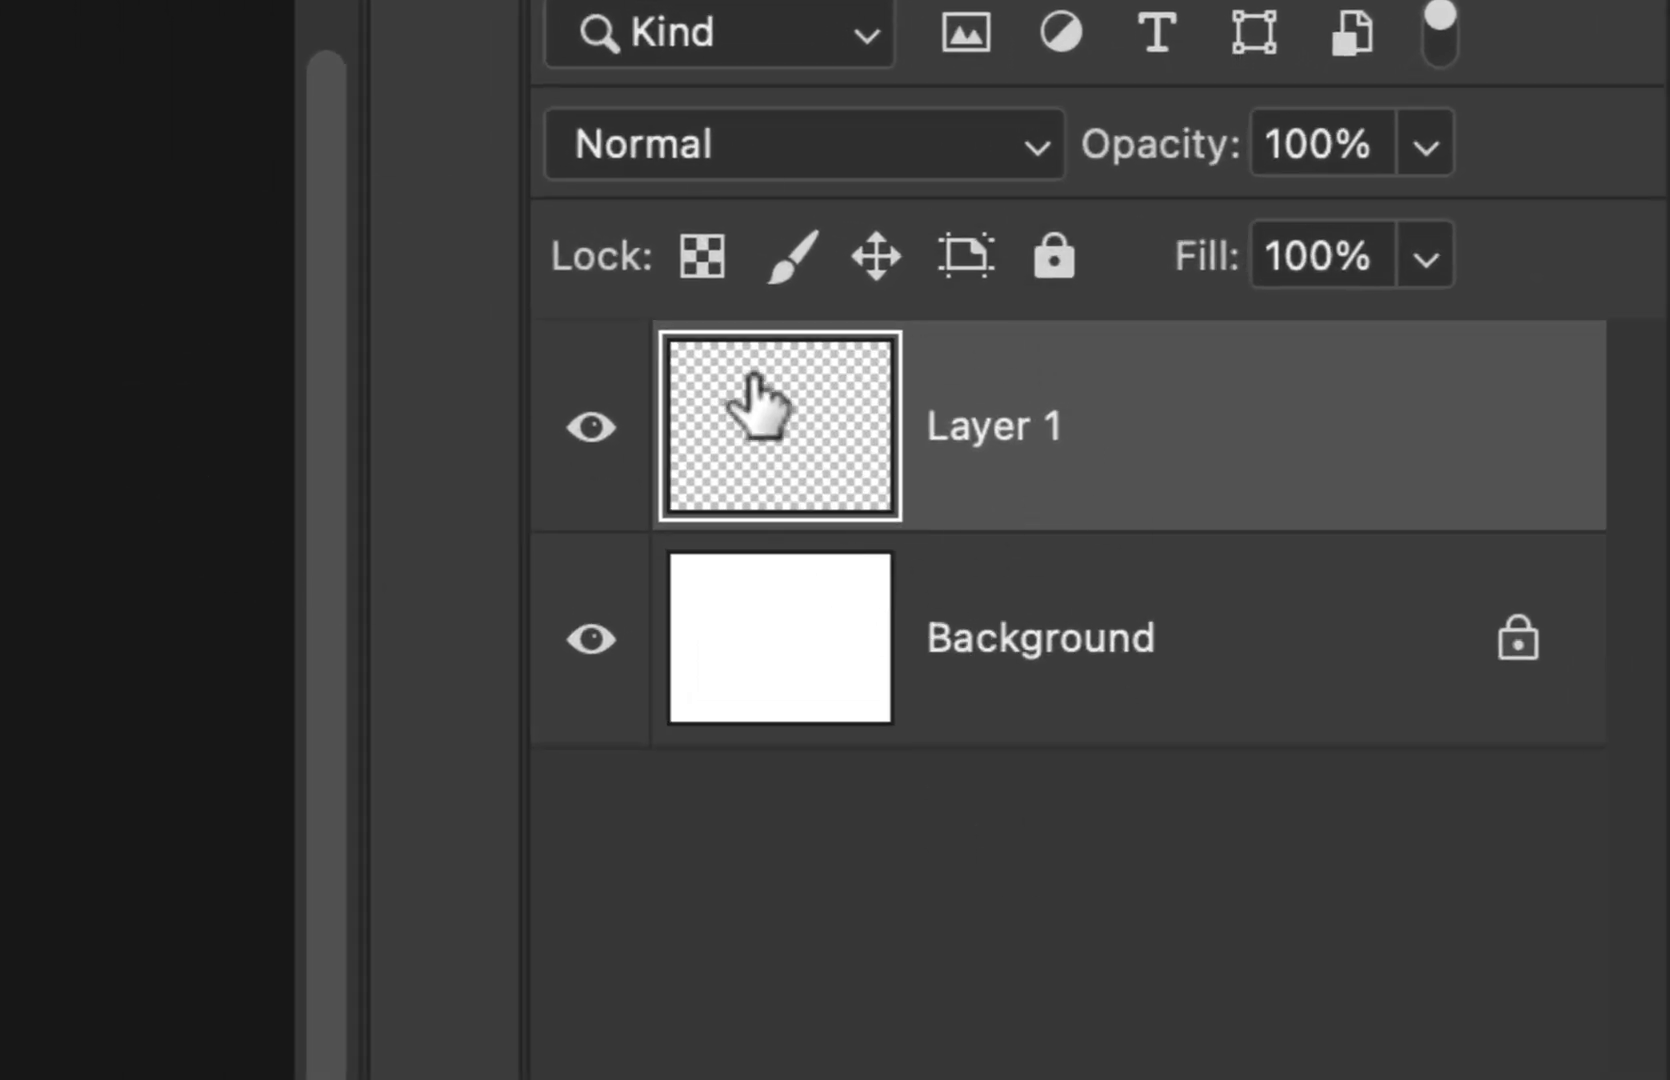
pyautogui.doubleClick(975, 428)
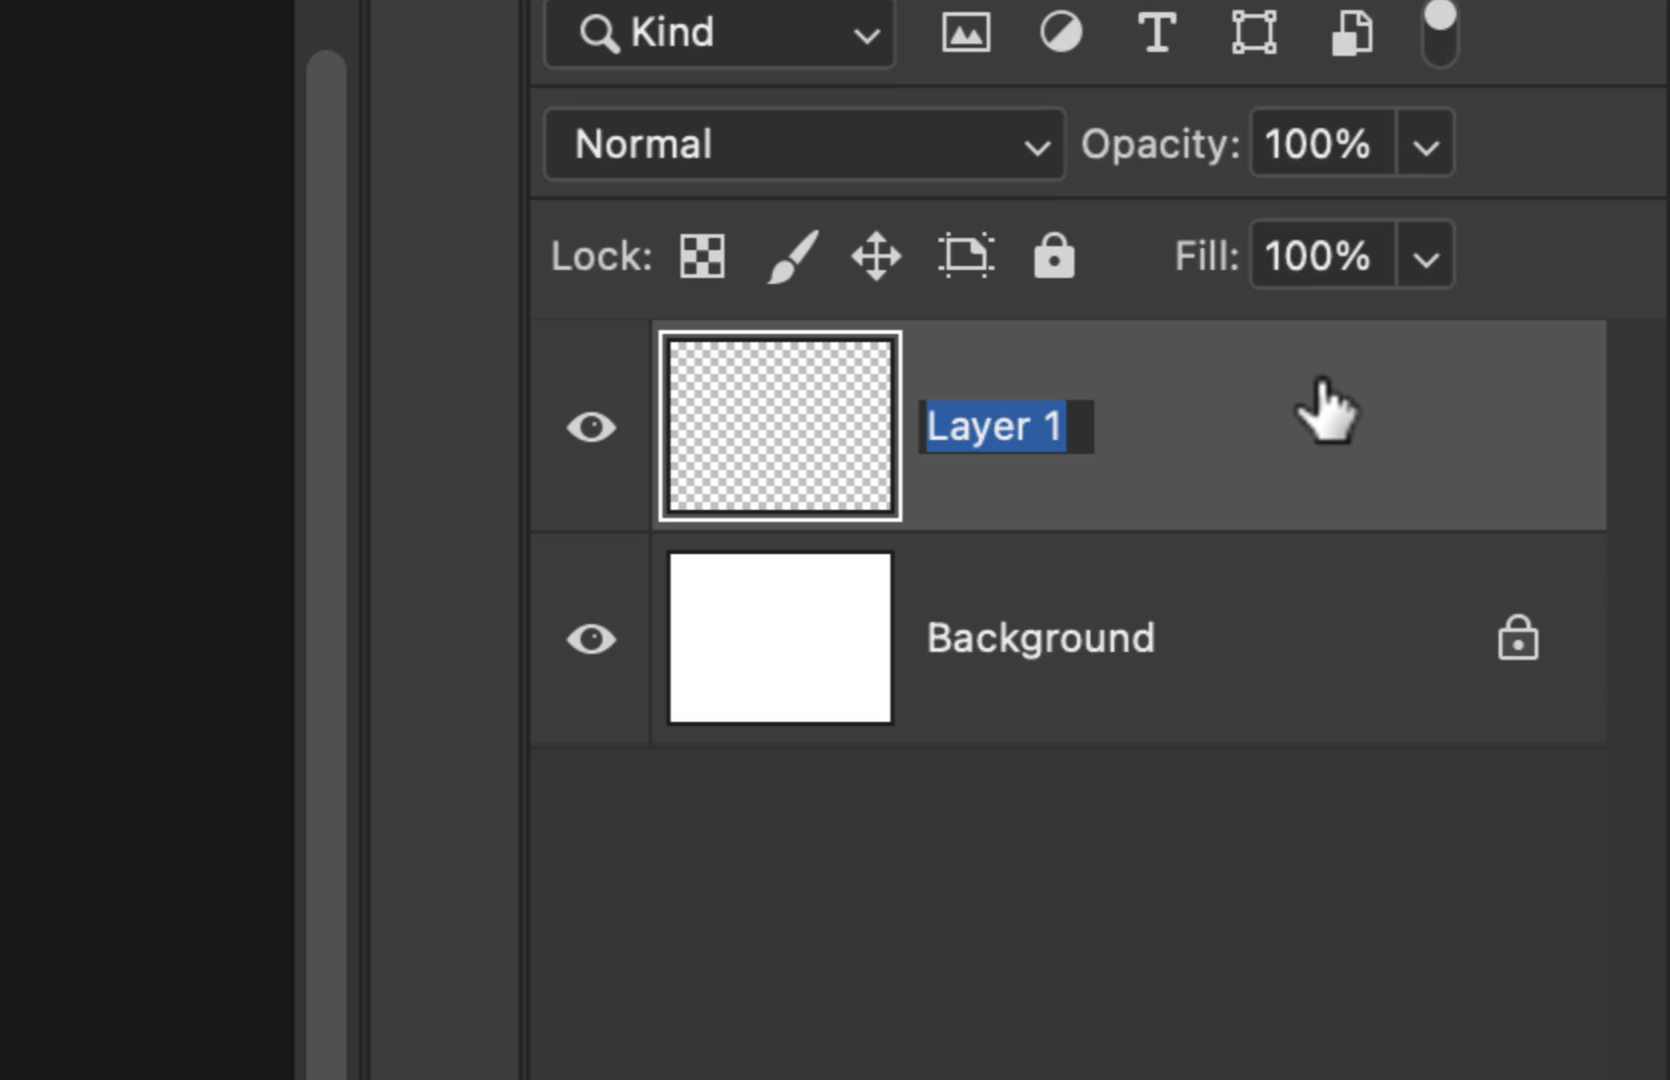
pyautogui.write('squares')
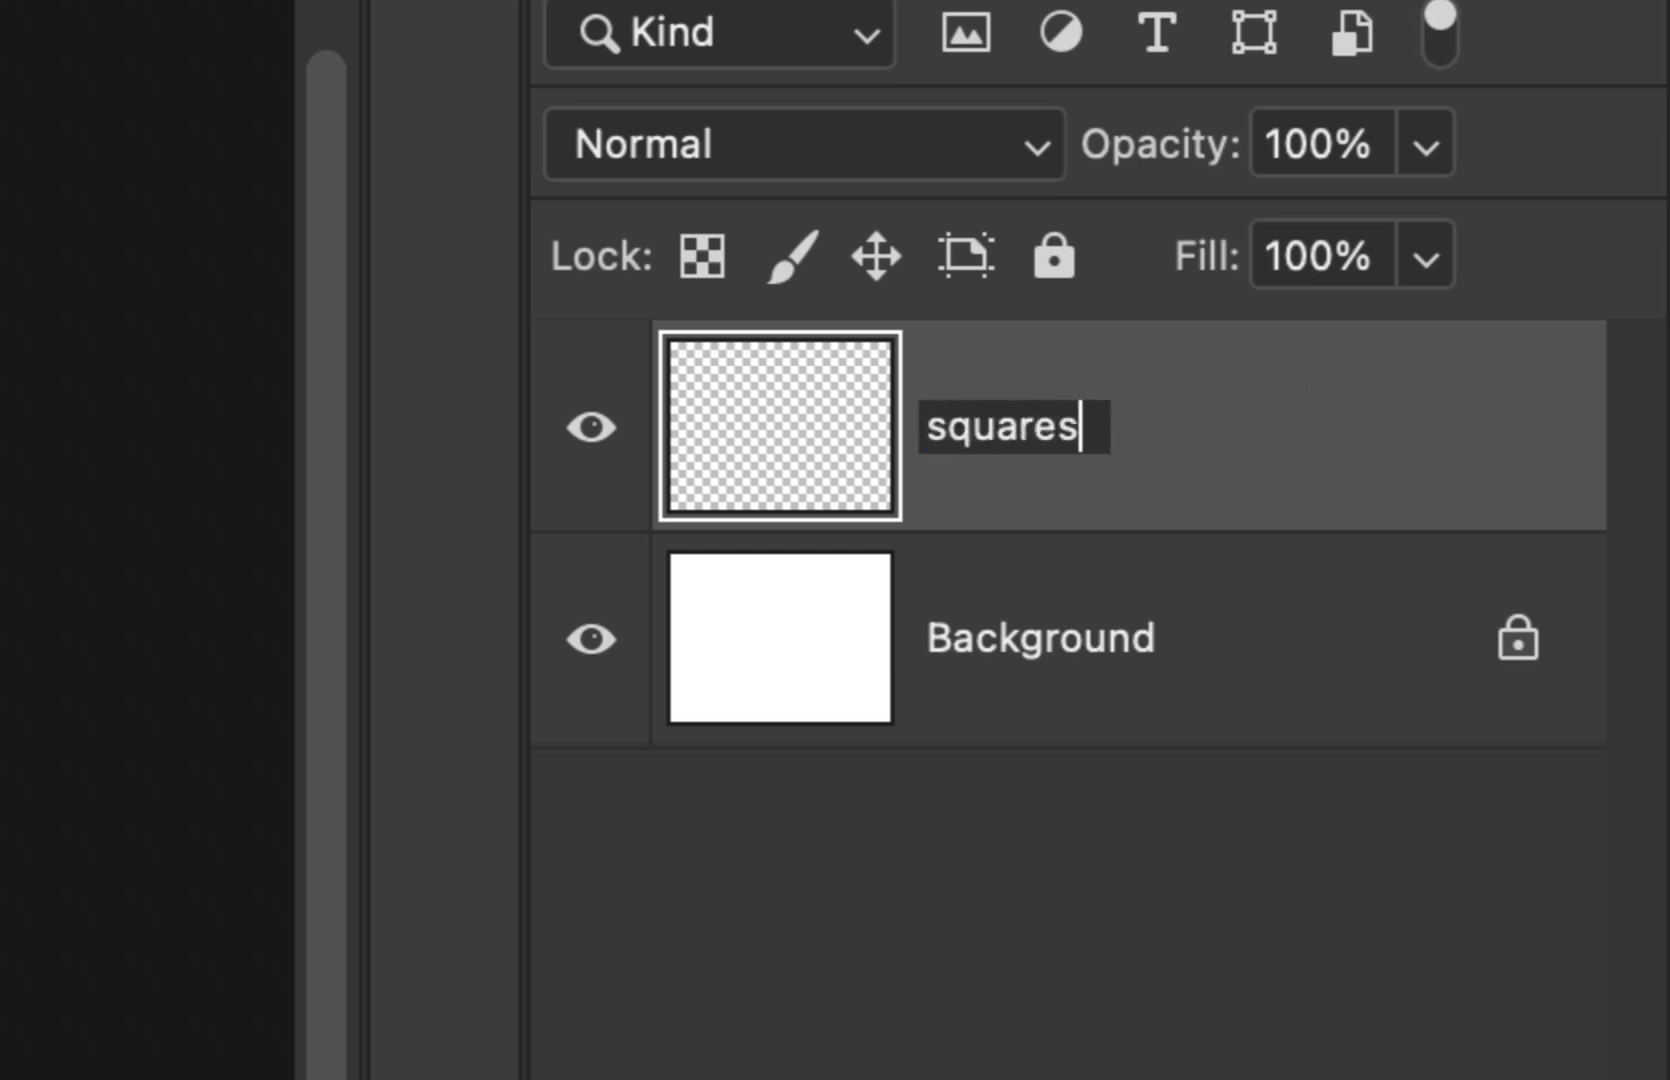
pyautogui.press('Return')
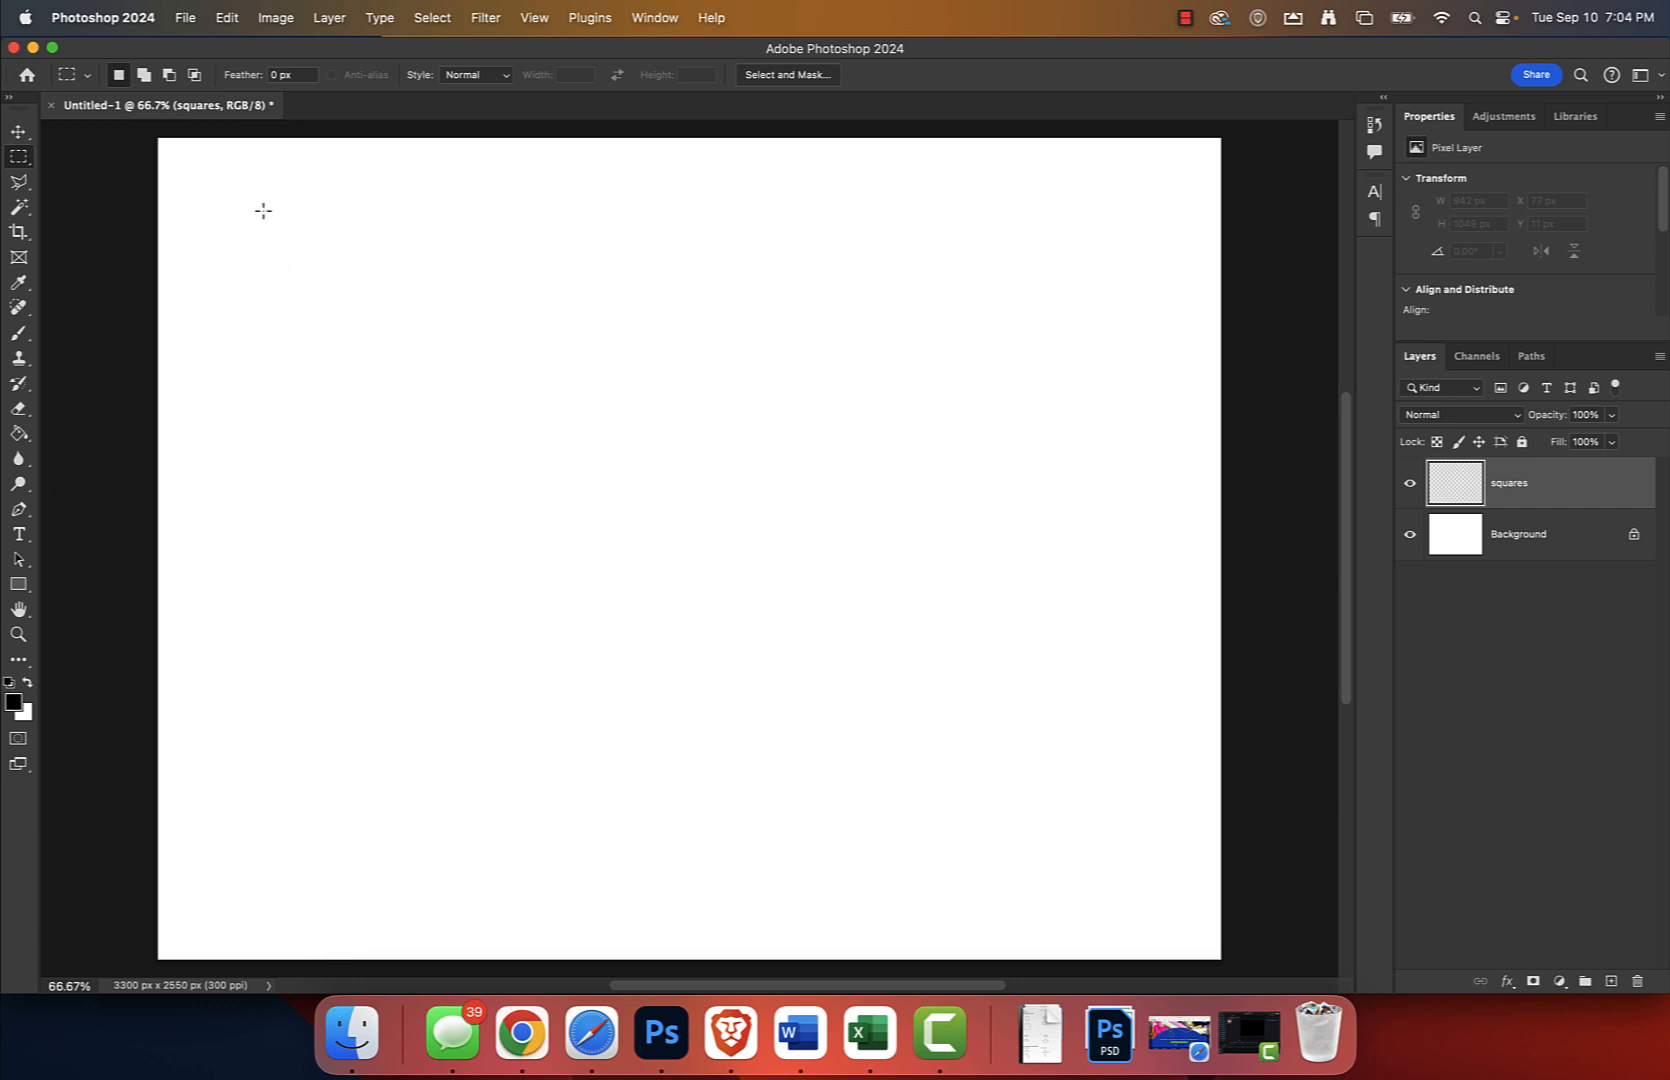
# Fill a rectangular selection of about 1979 x 1166 px with black on the squares layer, and deselect it.
pyautogui.moveTo(263, 210); pyautogui.dragTo(900, 585)
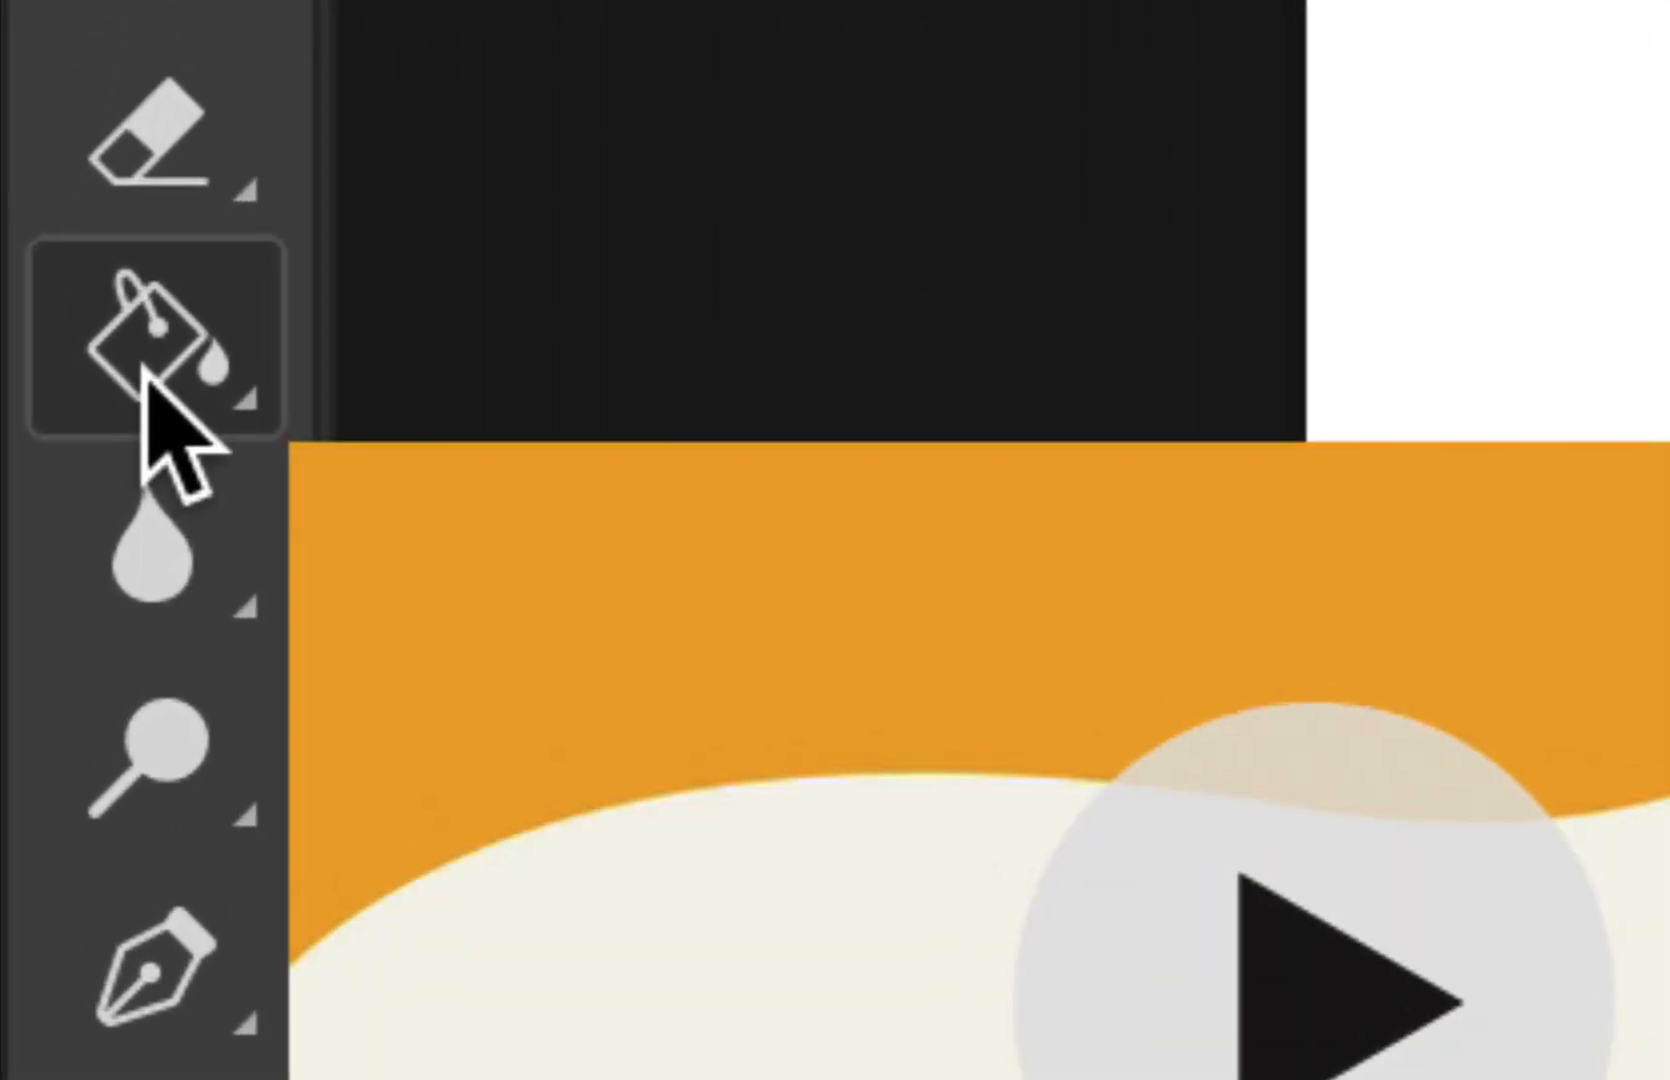
pyautogui.click(145, 370)
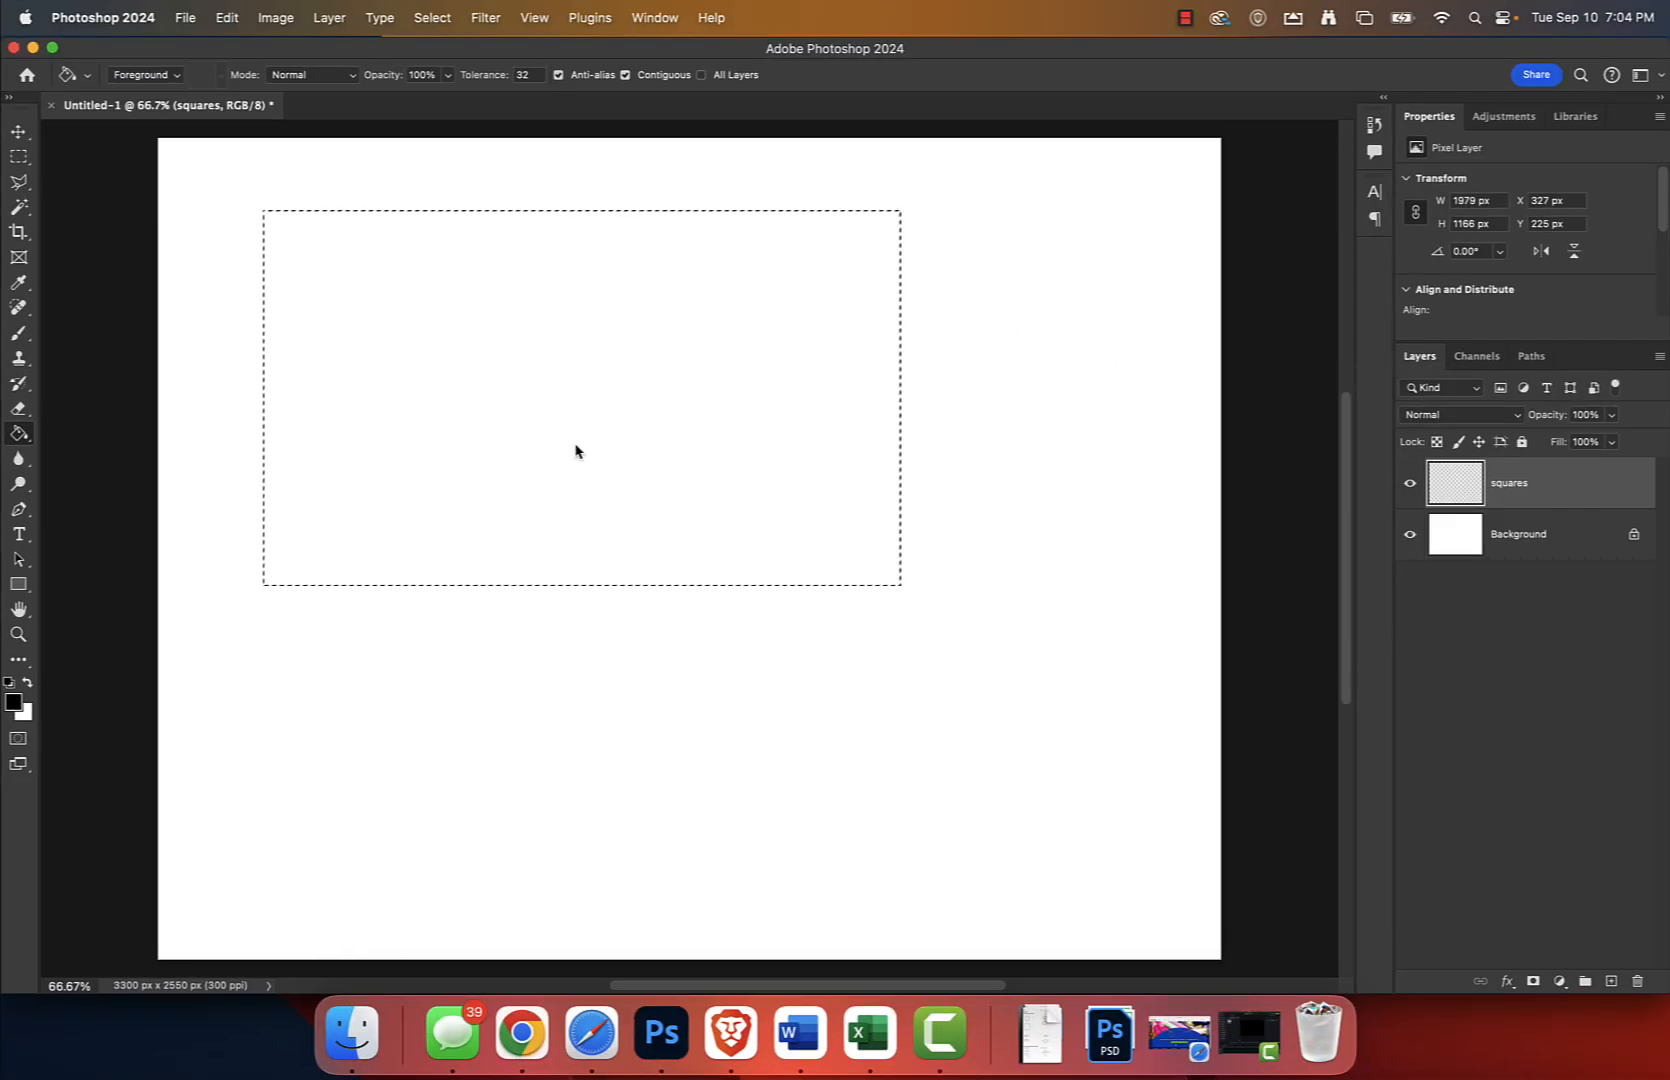
pyautogui.click(576, 451)
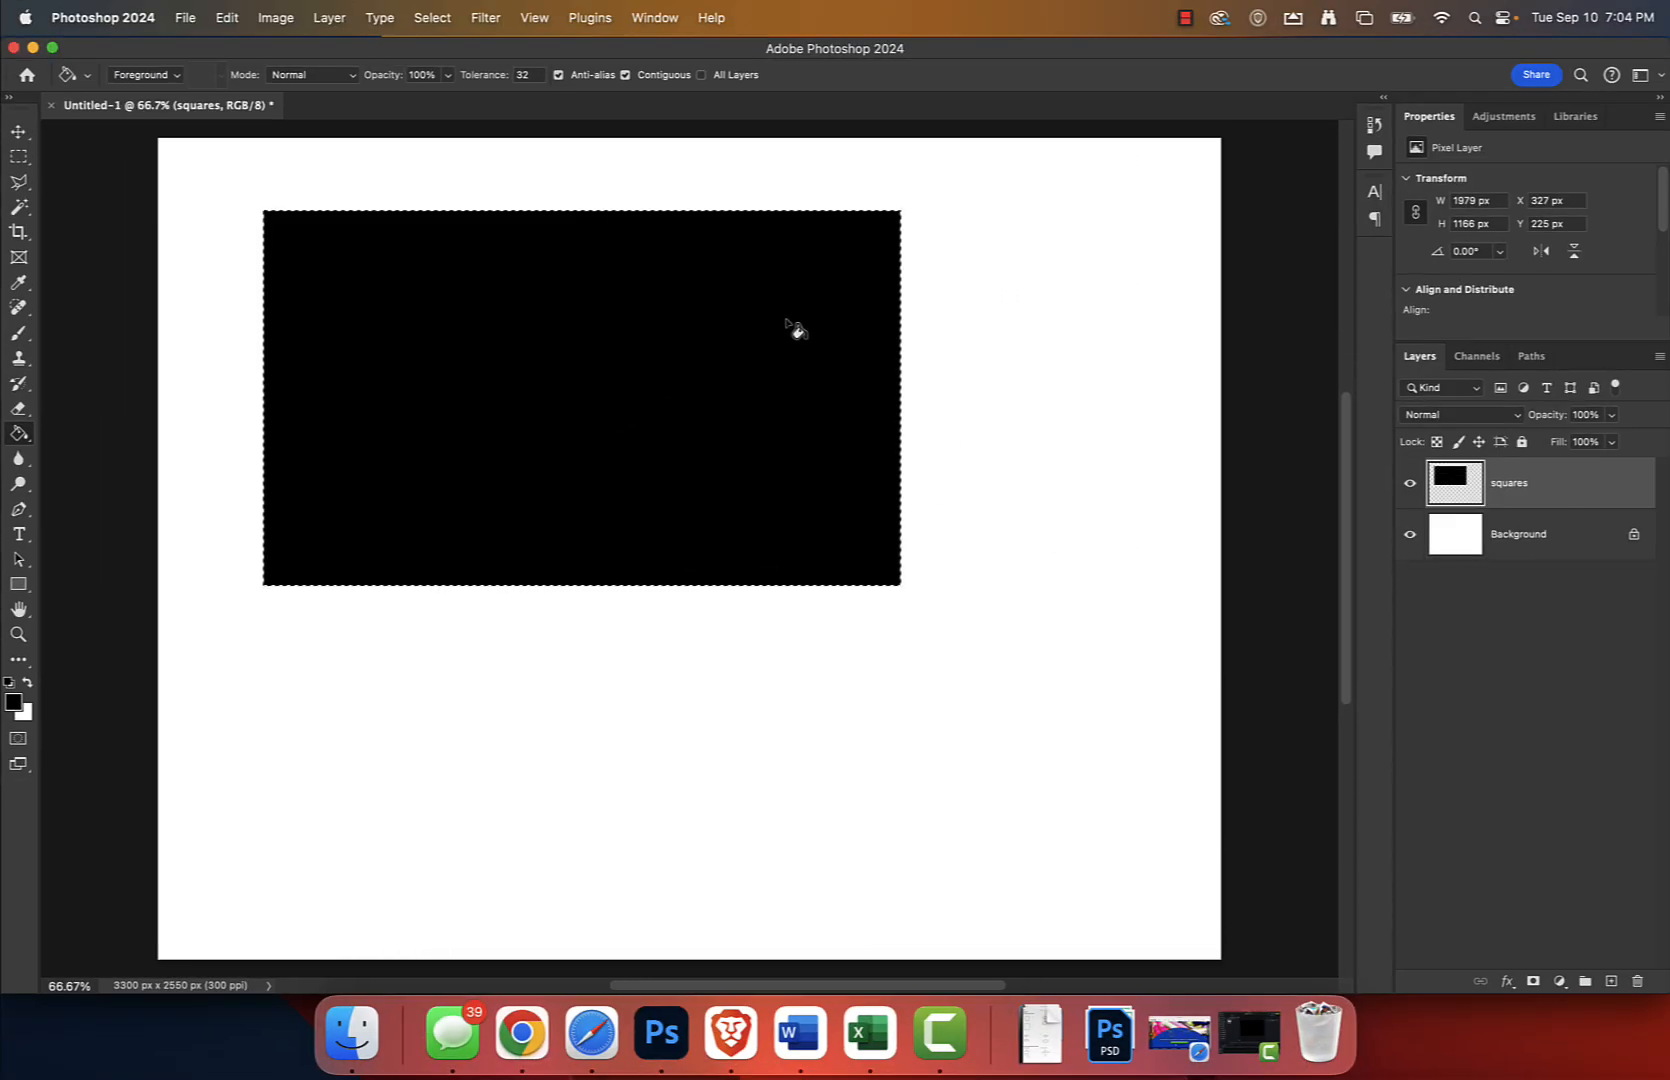
pyautogui.press('super+d')
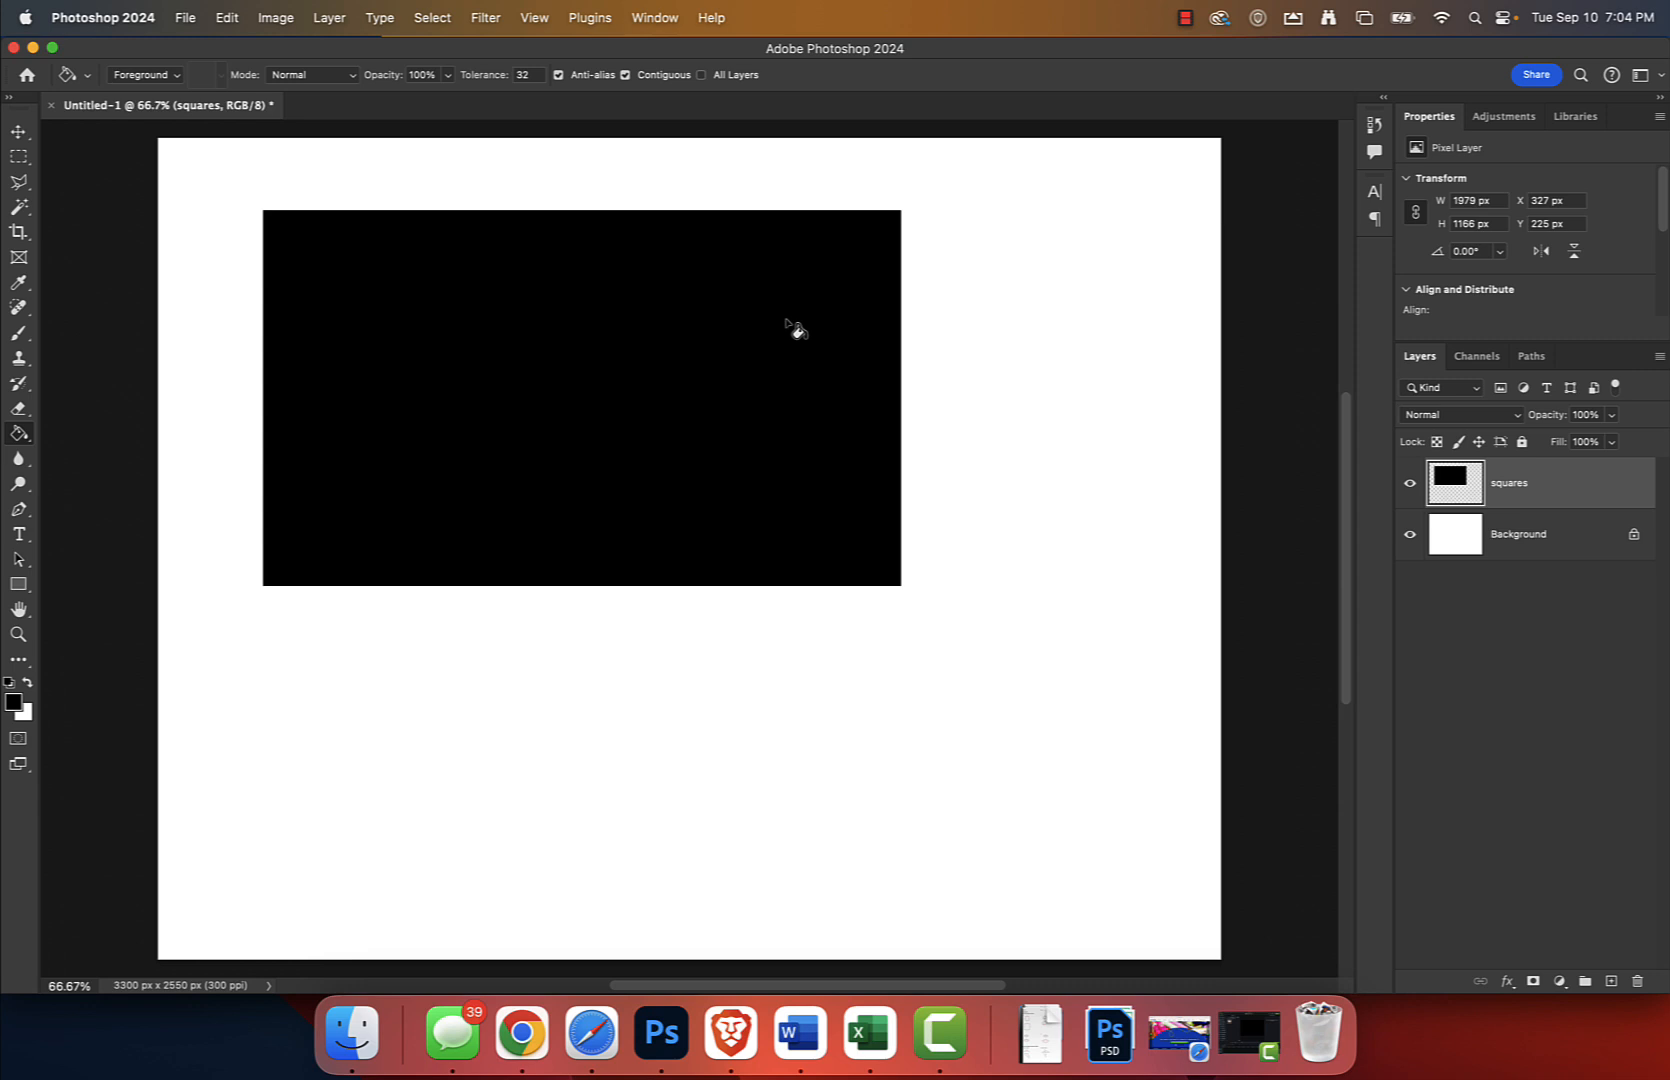
# Enlarge the black rectangle proportionally to about 112% and move it toward the page's upper-left corner.
pyautogui.press('super+t')
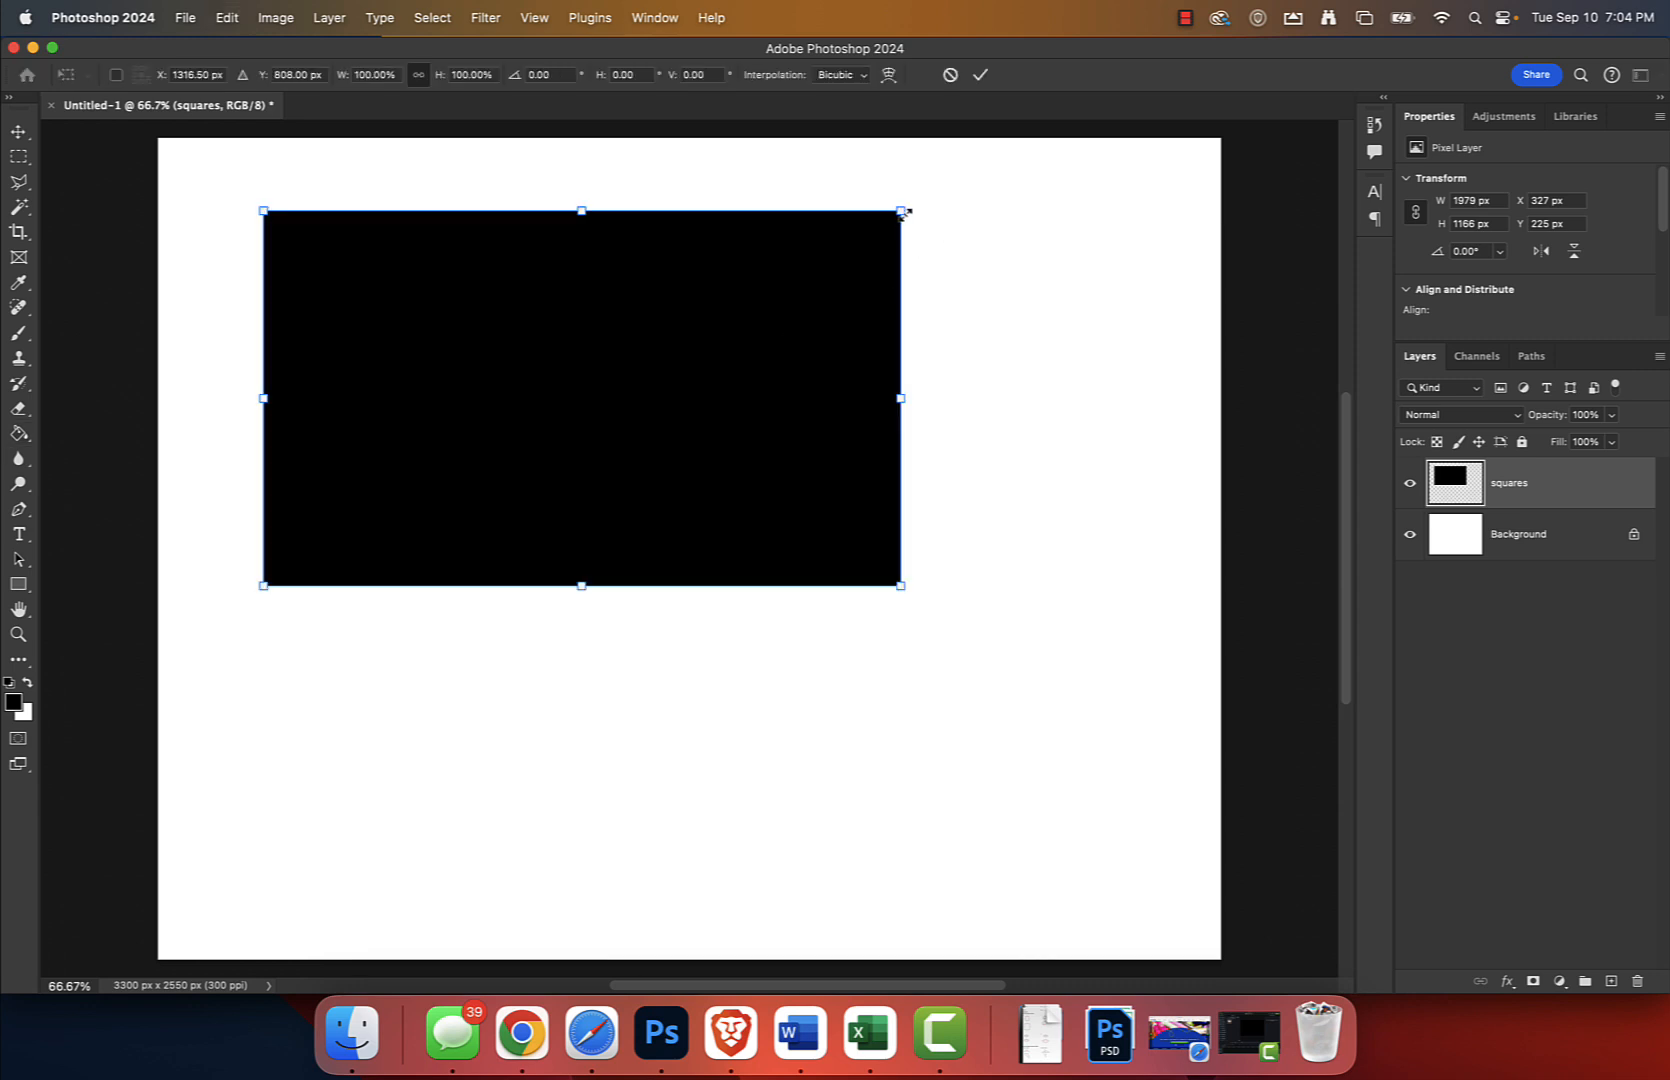
pyautogui.moveTo(891, 219); pyautogui.dragTo(1041, 272)
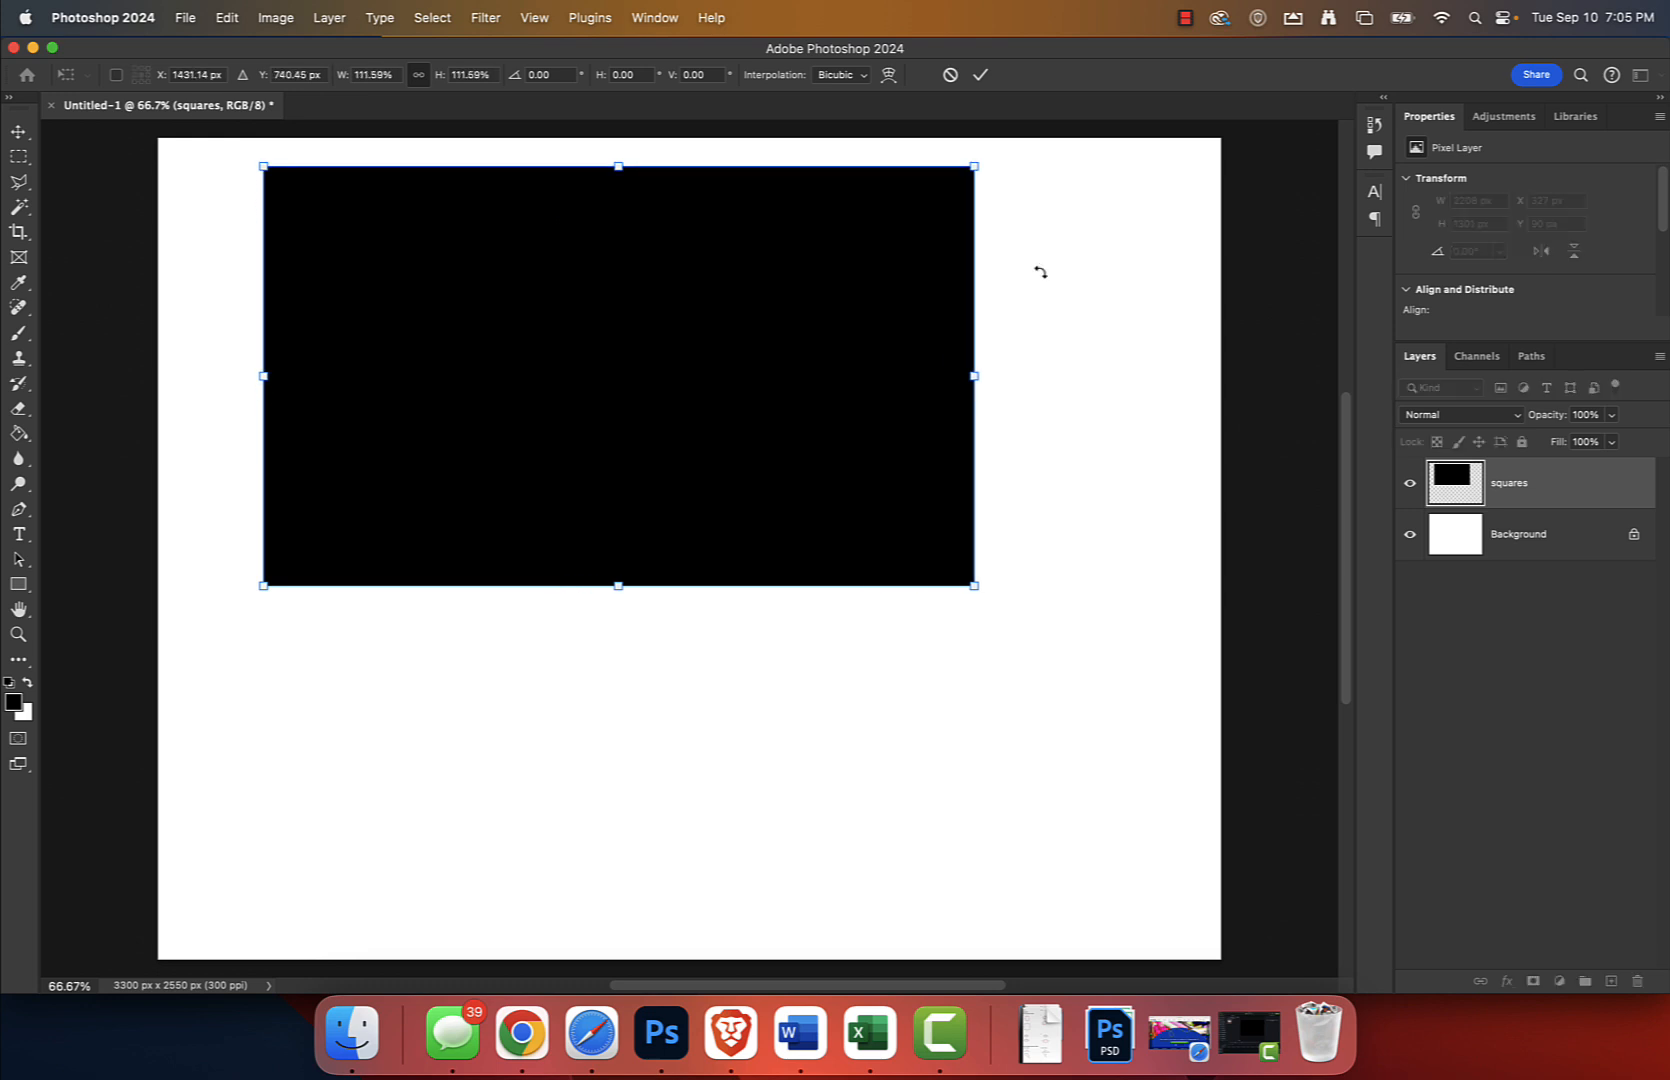
pyautogui.click(981, 75)
pyautogui.press('g')
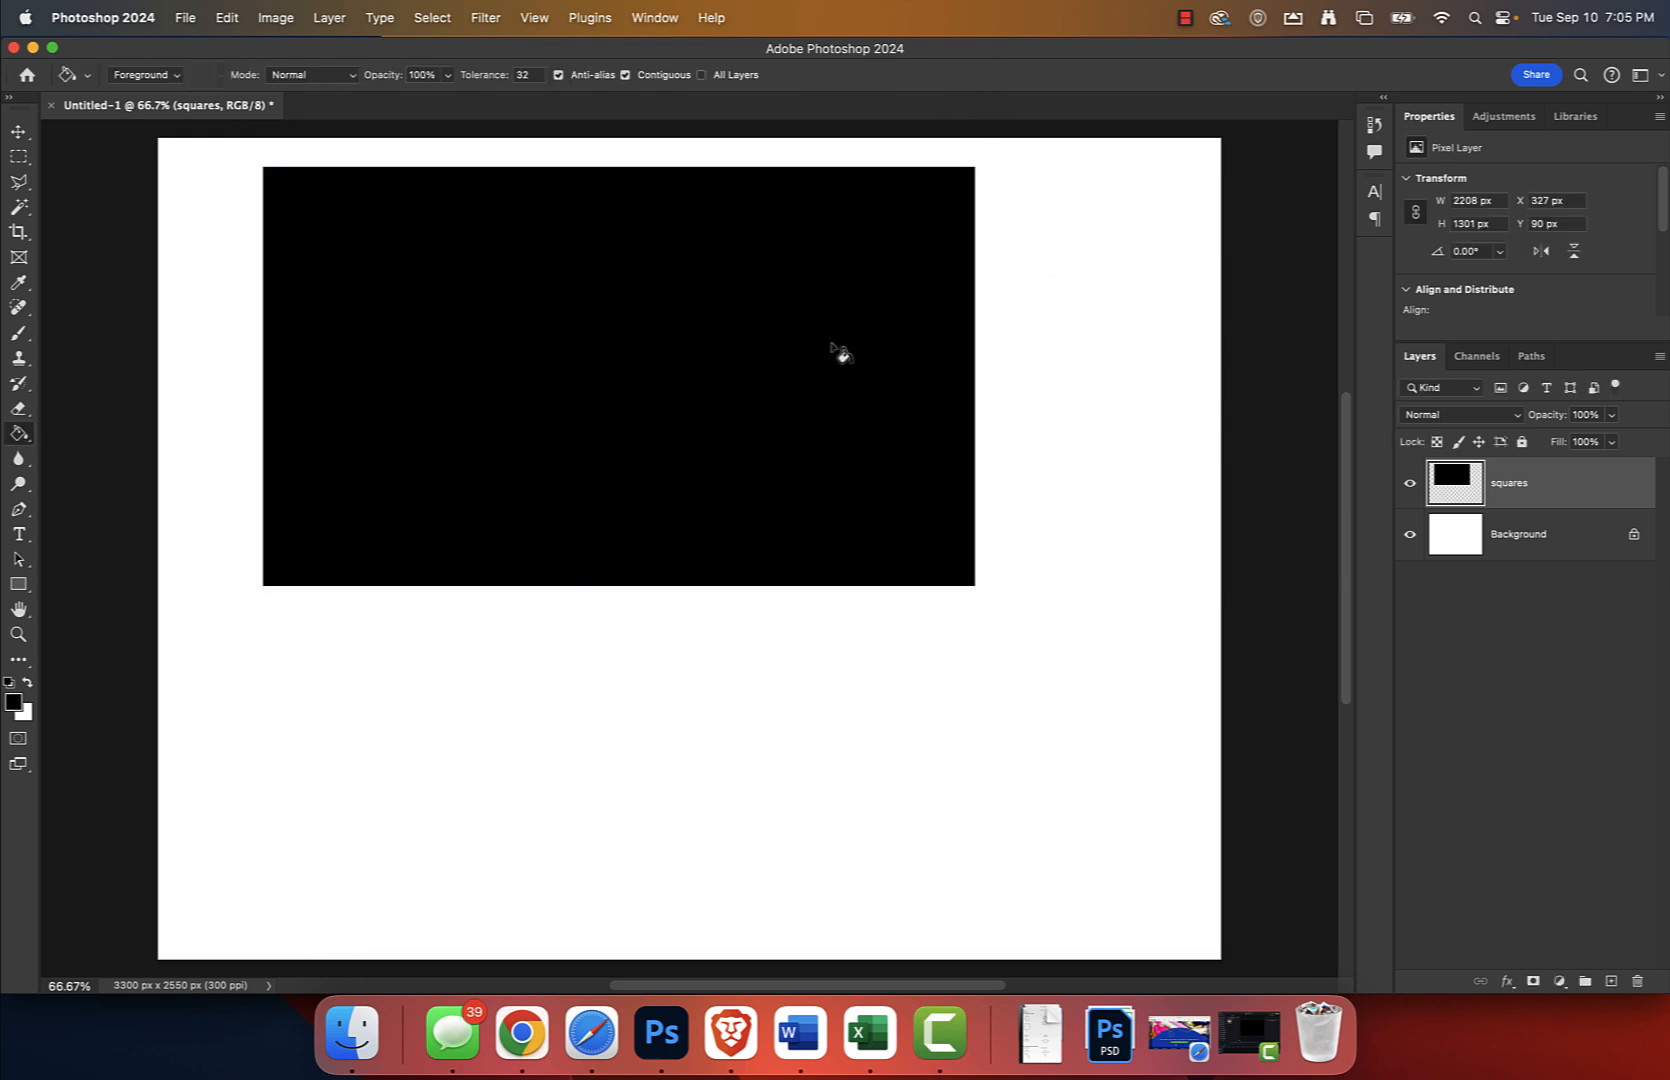
pyautogui.press('v')
pyautogui.moveTo(870, 373); pyautogui.dragTo(806, 367)
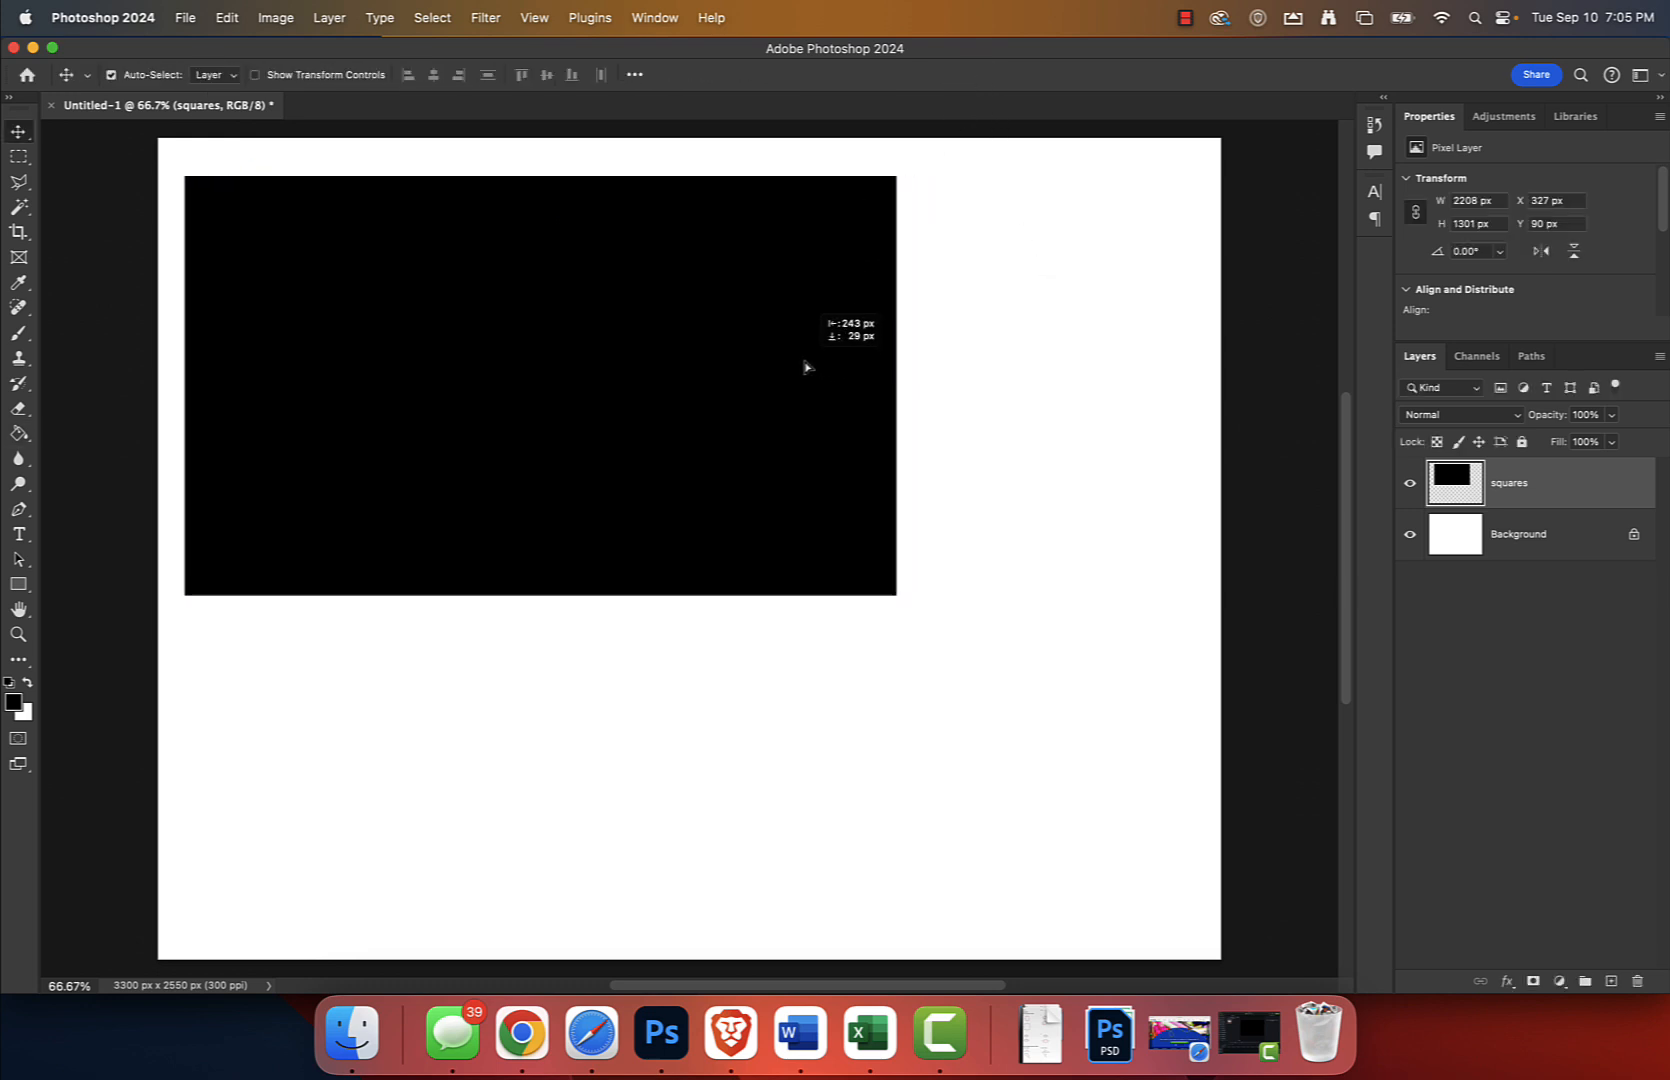
# Transform the black rectangle to about 42% width and 92% height, placing it upright near the page's upper-left corner.
pyautogui.hotkey('ctrl', 't')
pyautogui.moveTo(896, 176); pyautogui.dragTo(481, 208)
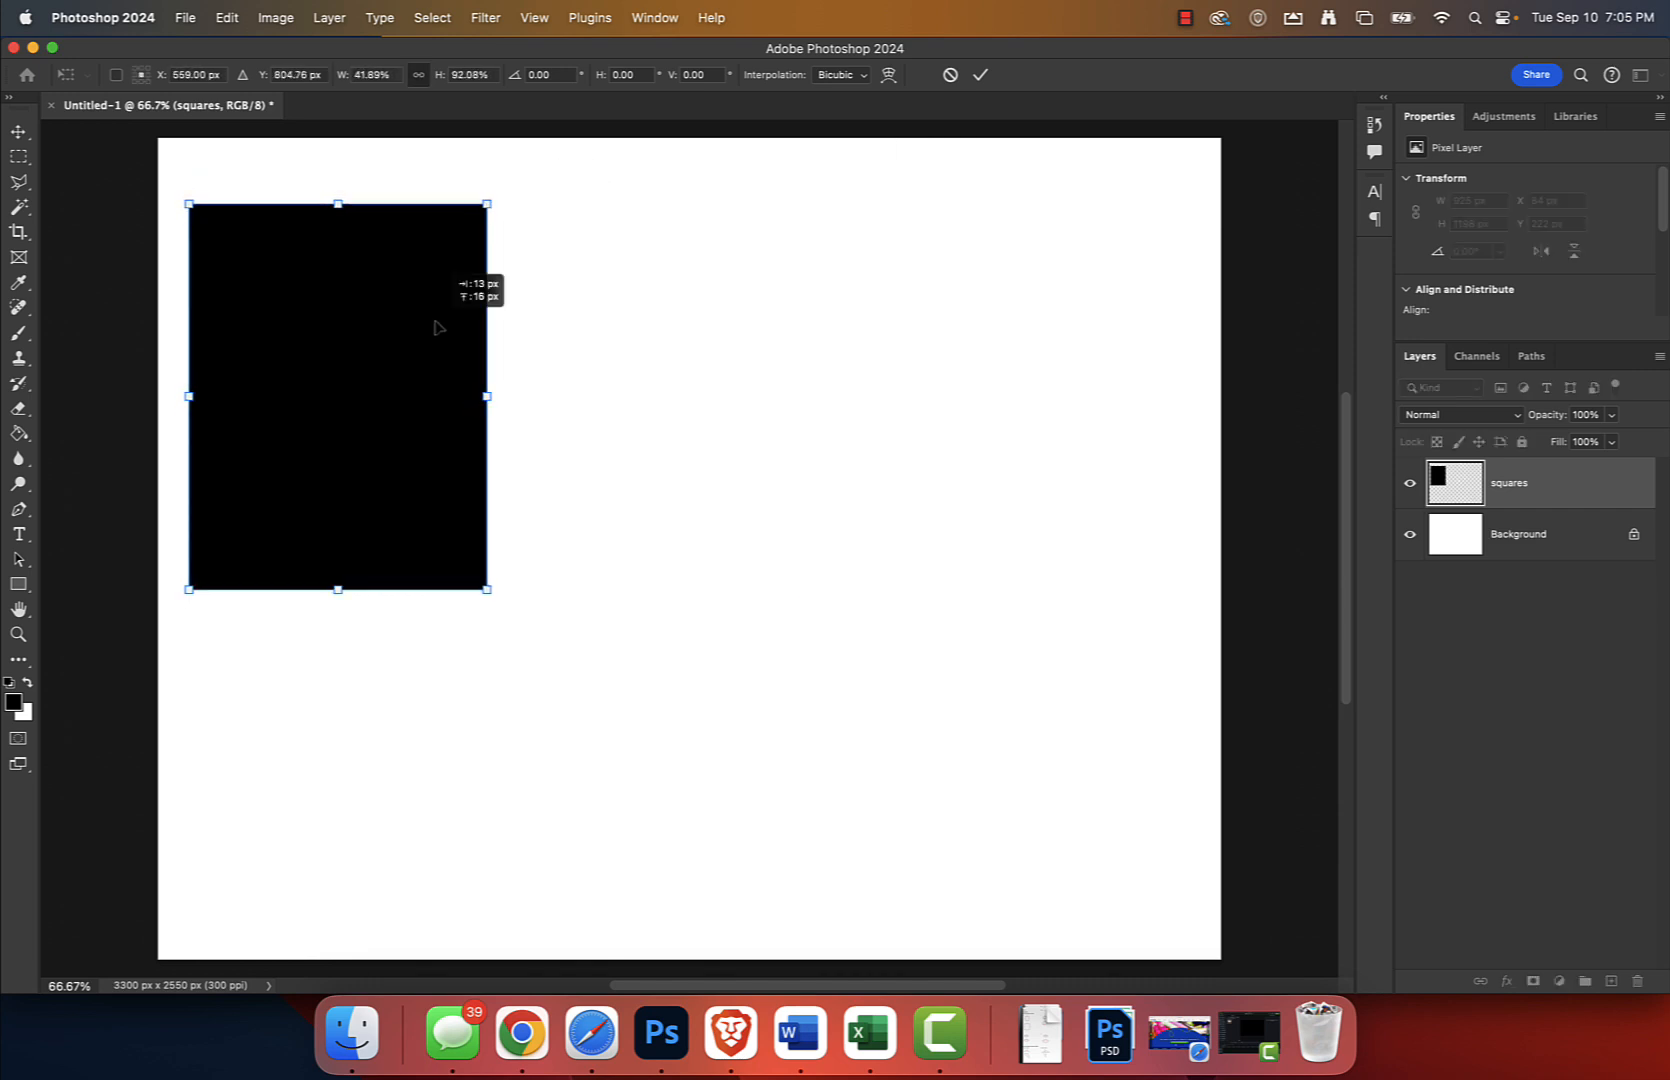
pyautogui.moveTo(436, 328); pyautogui.dragTo(447, 293)
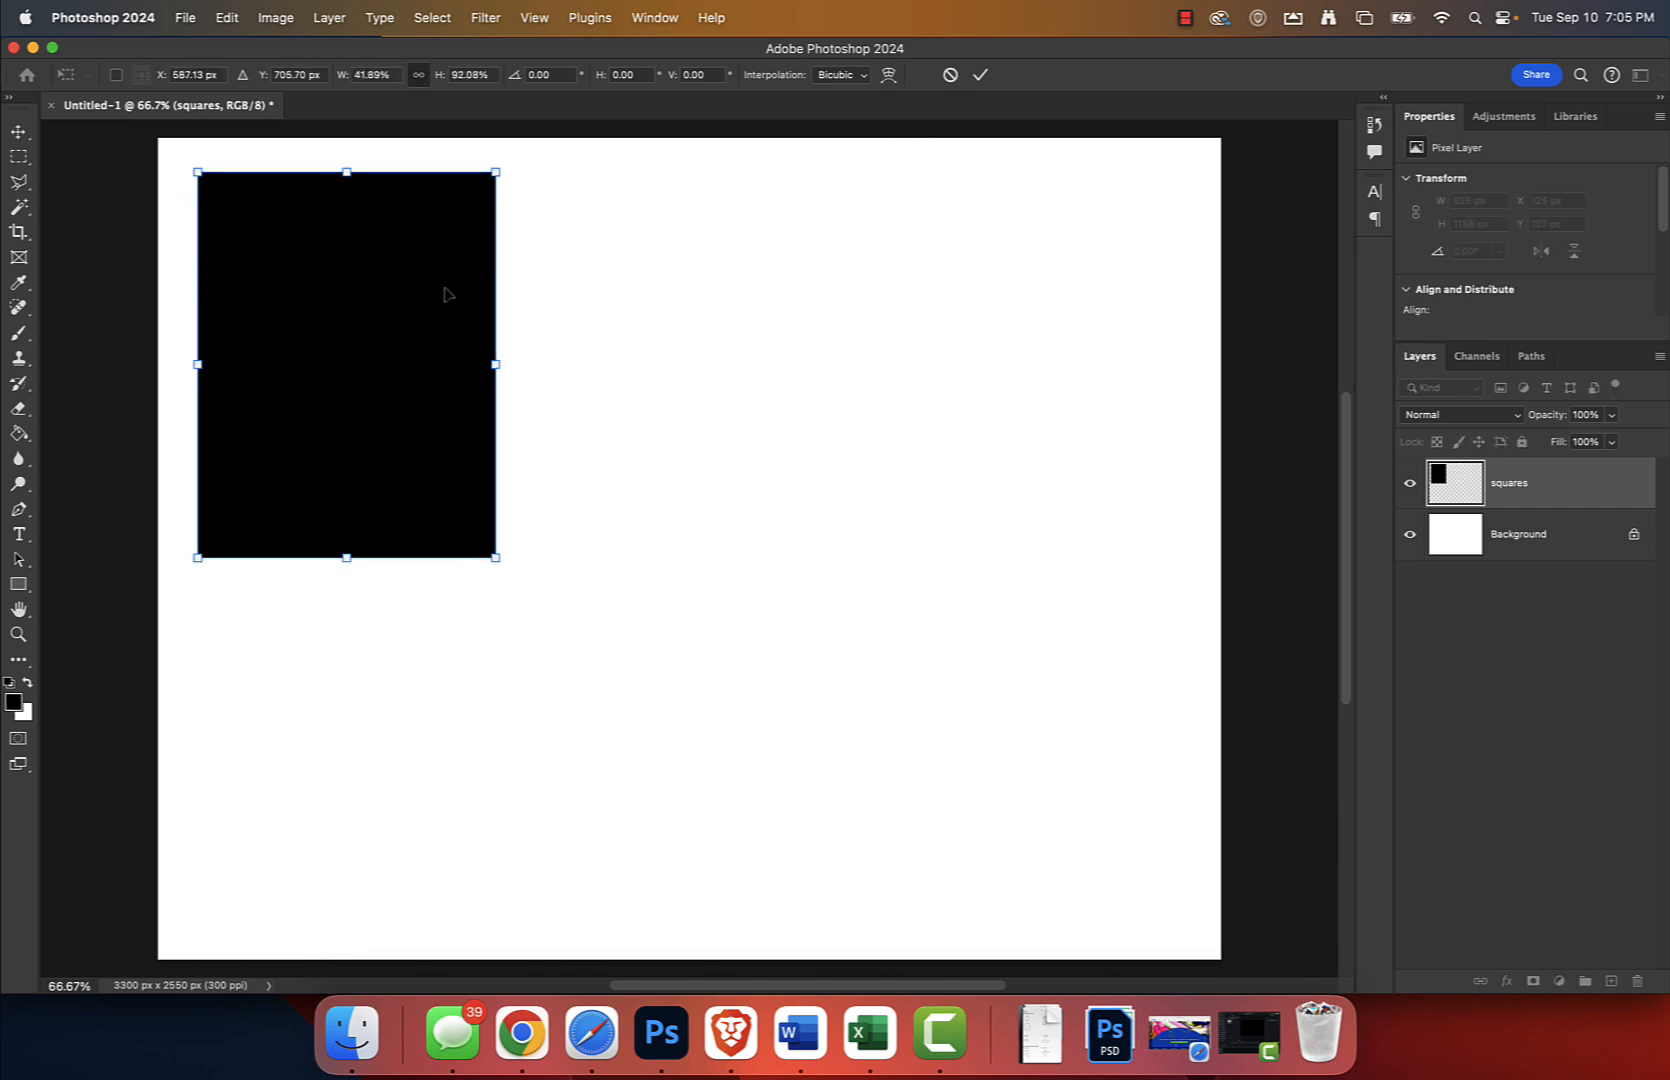
pyautogui.click(980, 76)
# On a new layer, draw a rectangular selection of about 844 x 1200 px beside the first rectangle and fill it black.
pyautogui.click(15, 158)
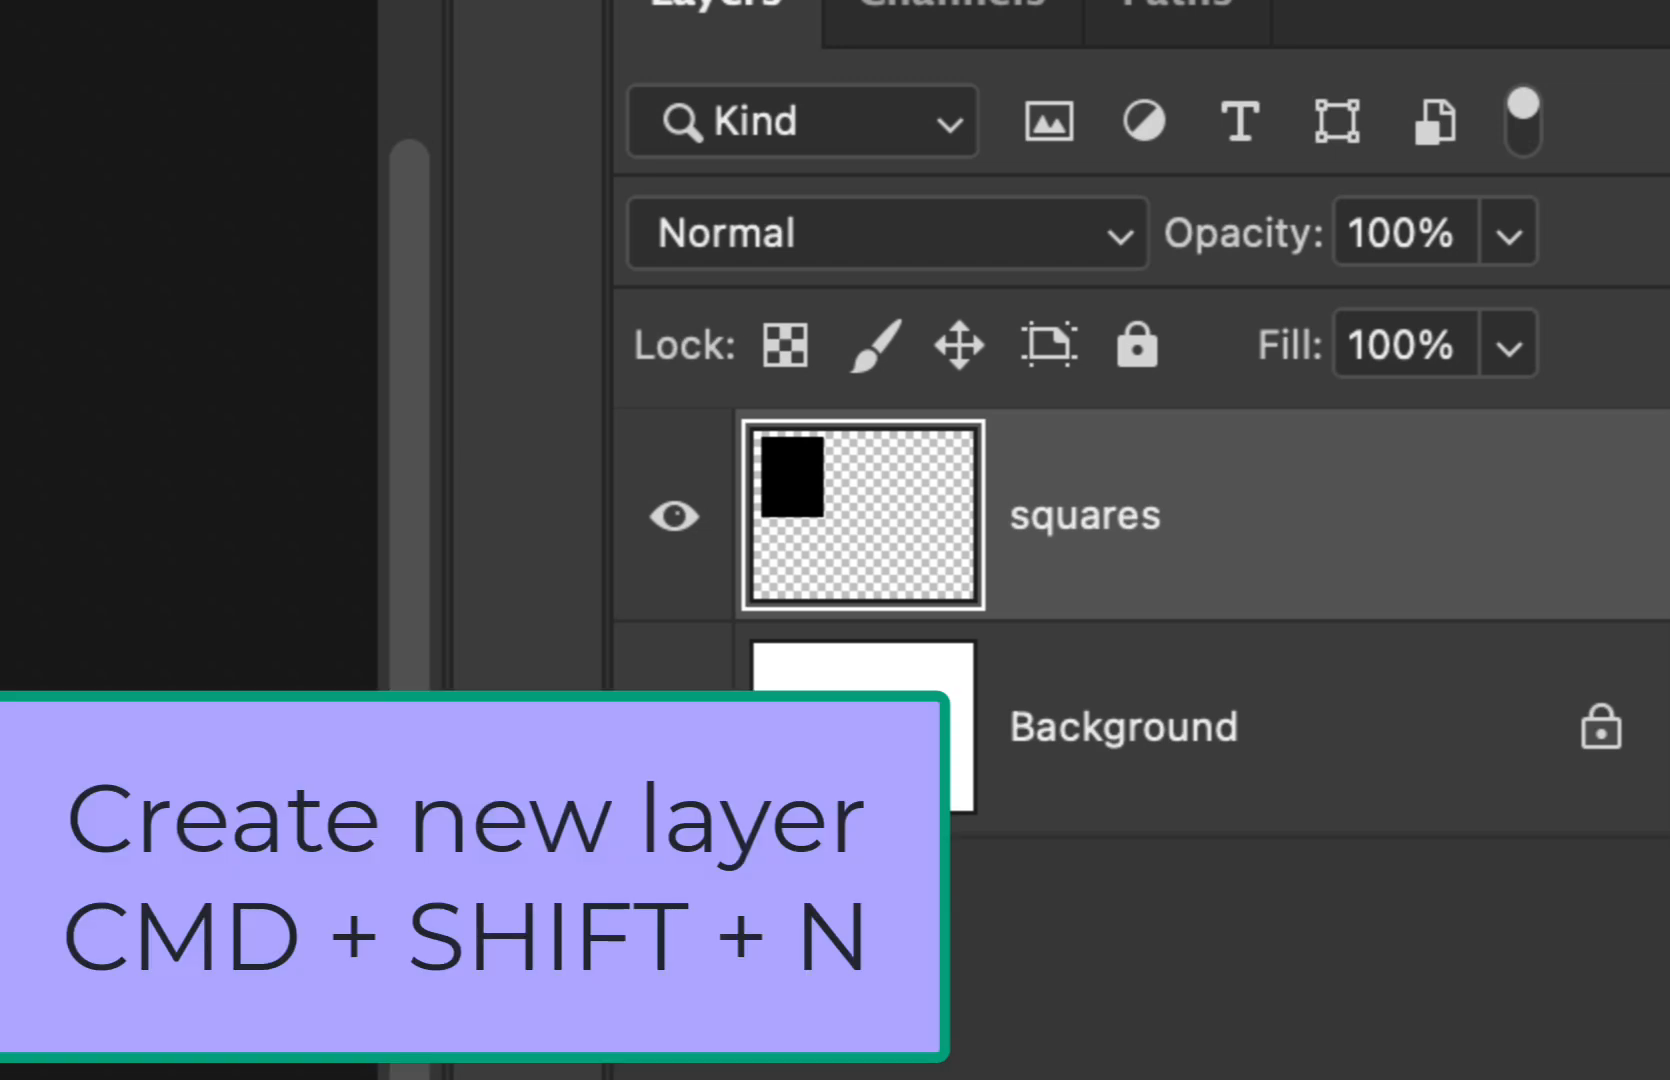
pyautogui.press('super+shift+n')
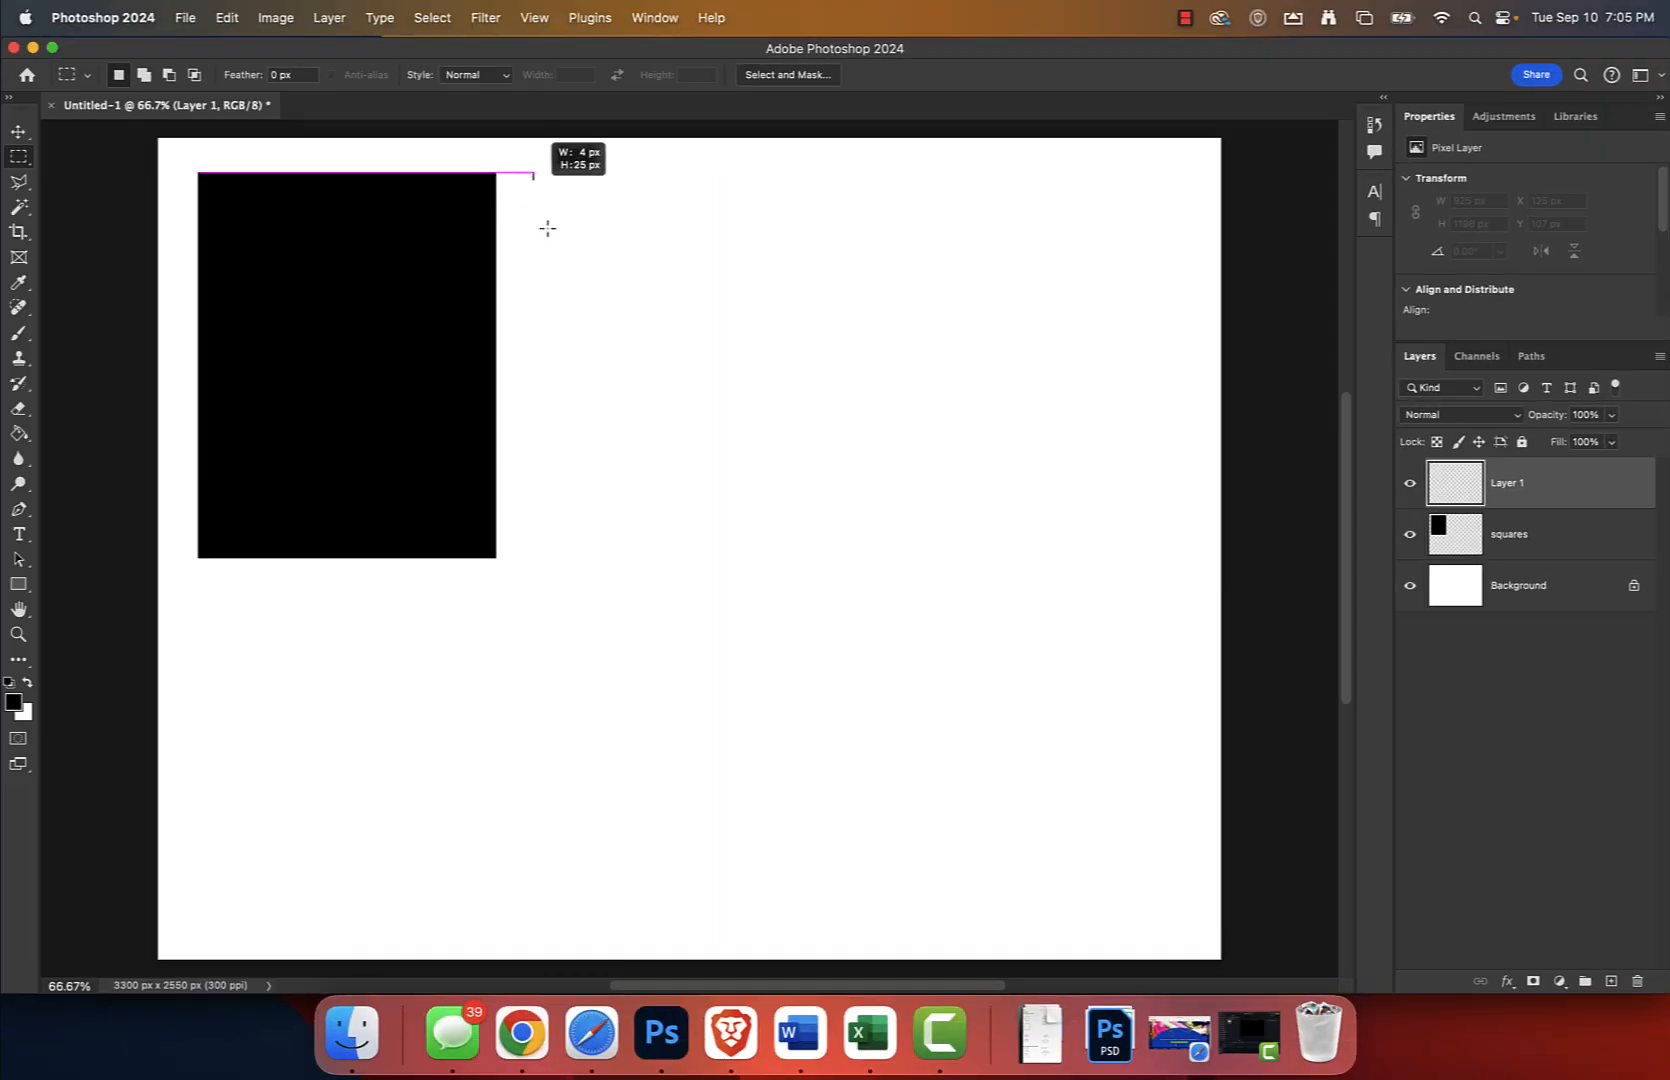
pyautogui.moveTo(547, 228); pyautogui.dragTo(804, 559)
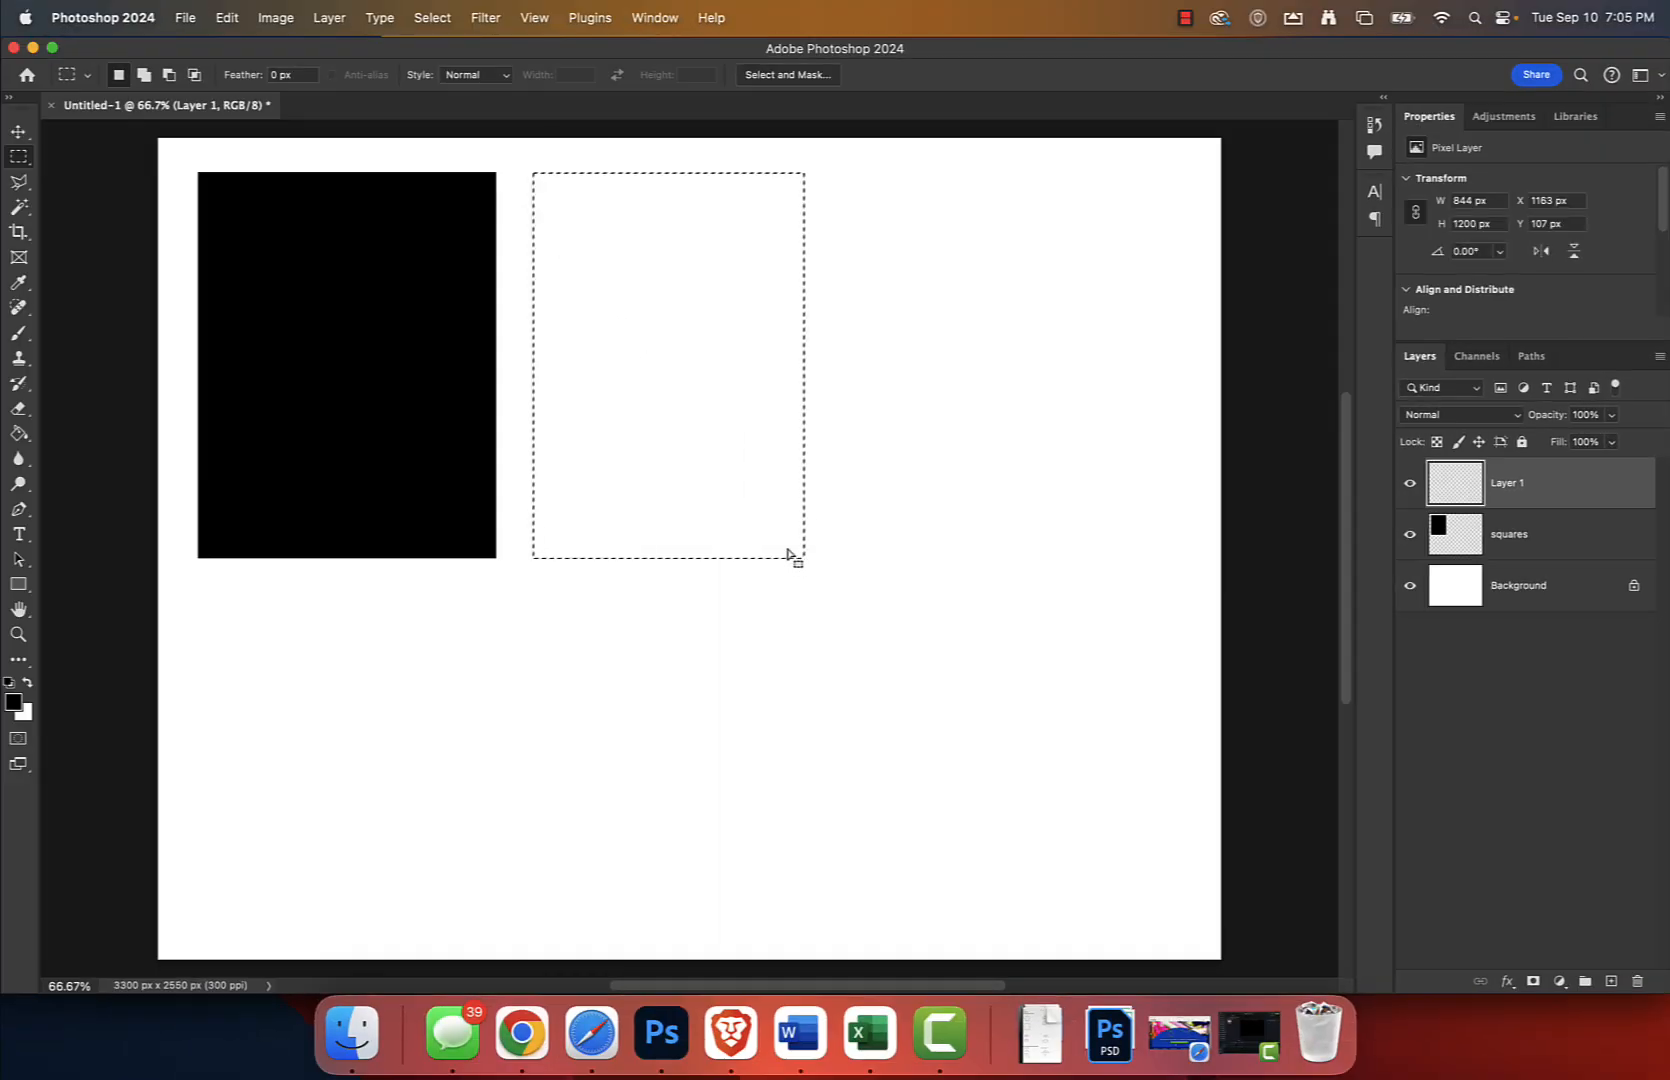
pyautogui.click(18, 433)
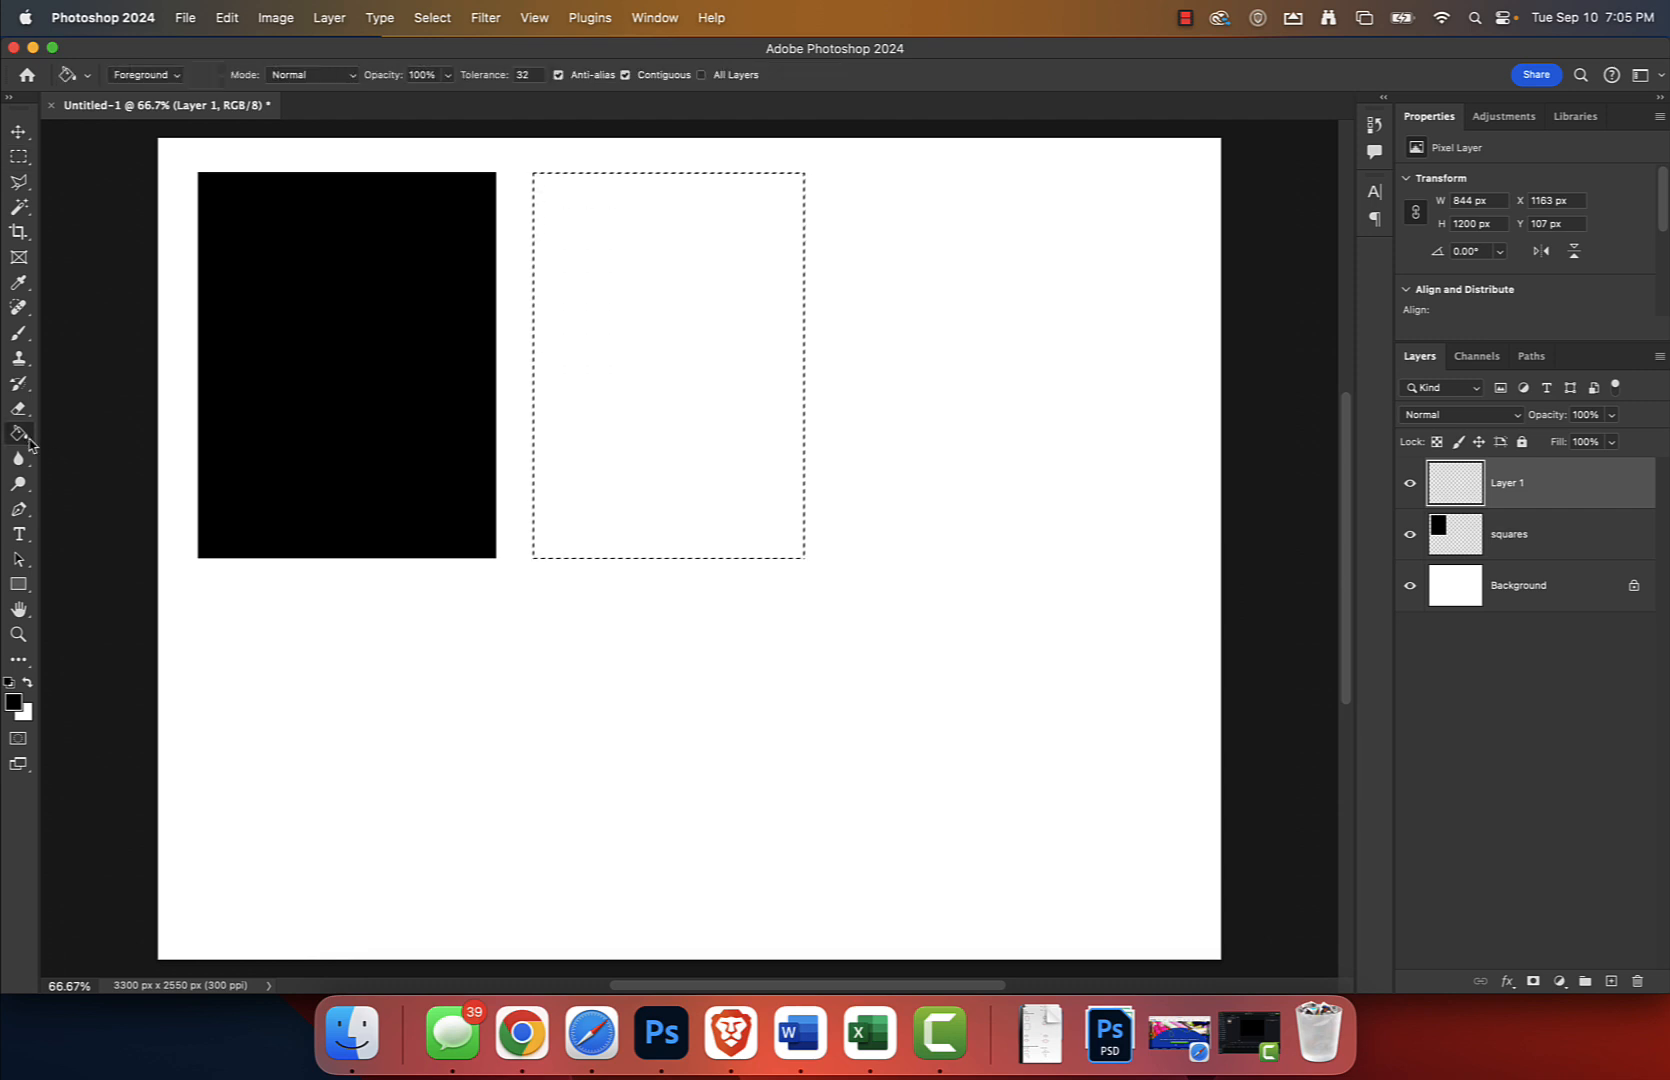
pyautogui.click(617, 395)
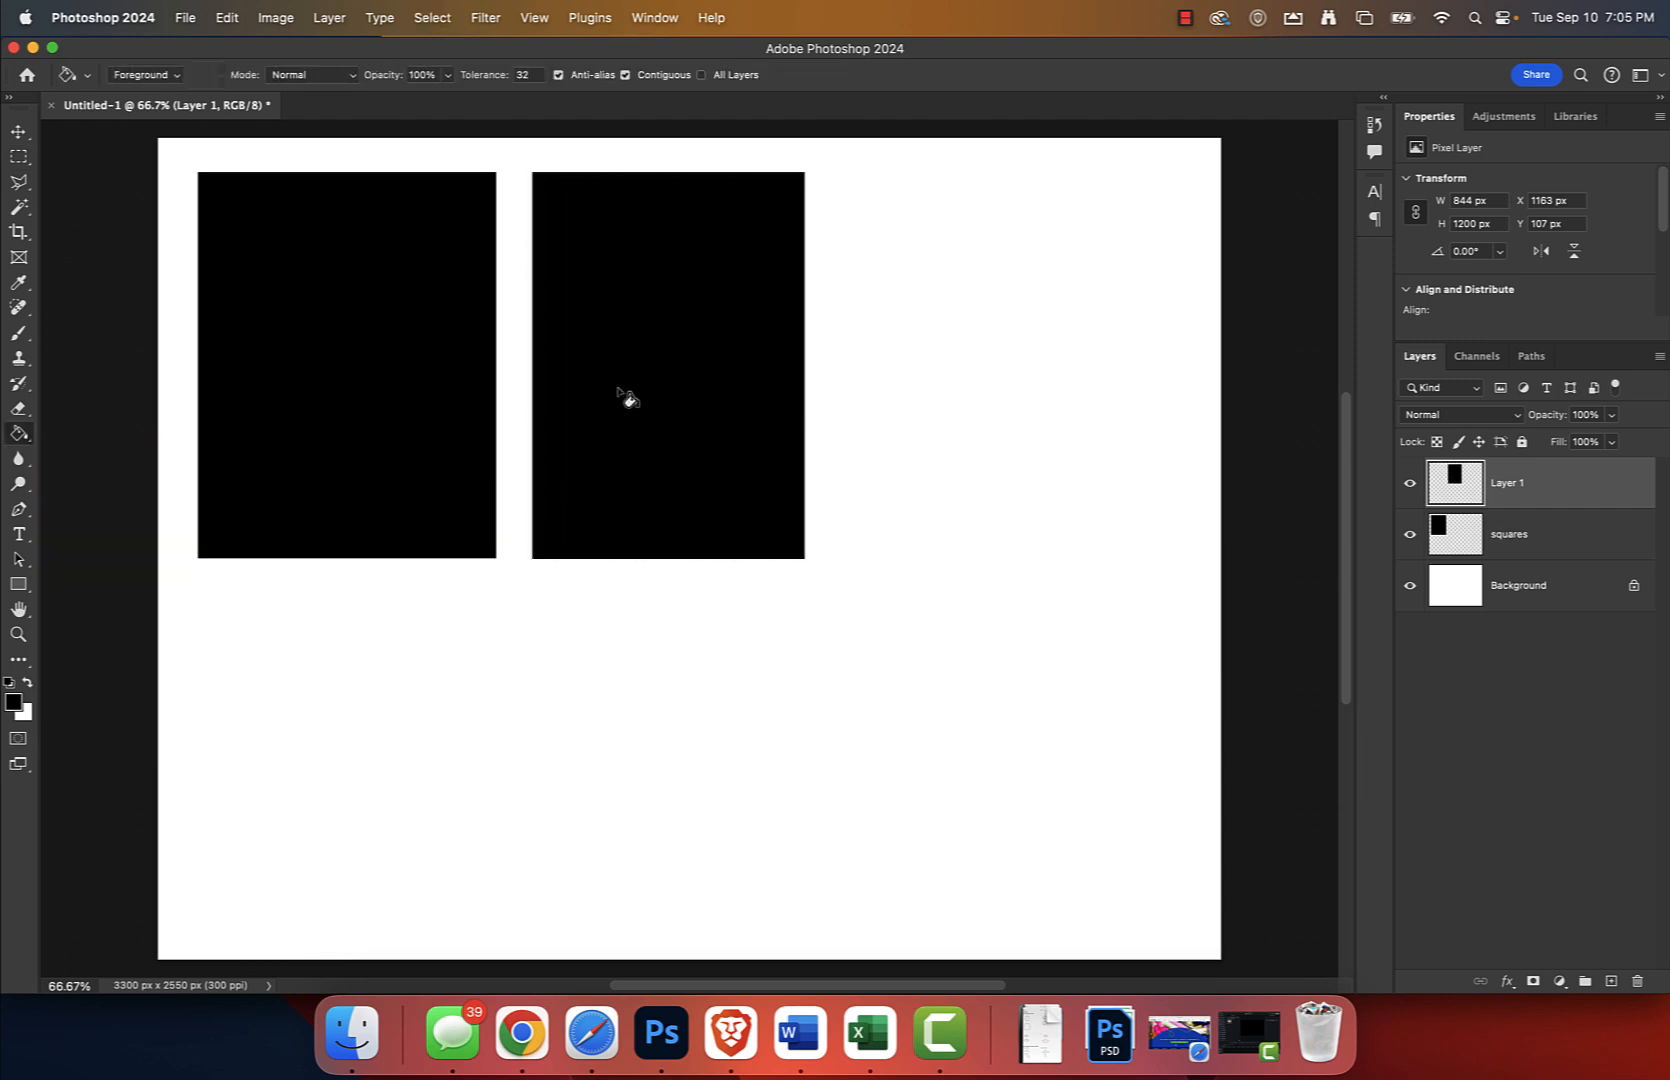
# On a new layer, draw a rectangular selection of about 831 x 1144 px beside the second rectangle and fill it black.
pyautogui.press('super+shift+n')
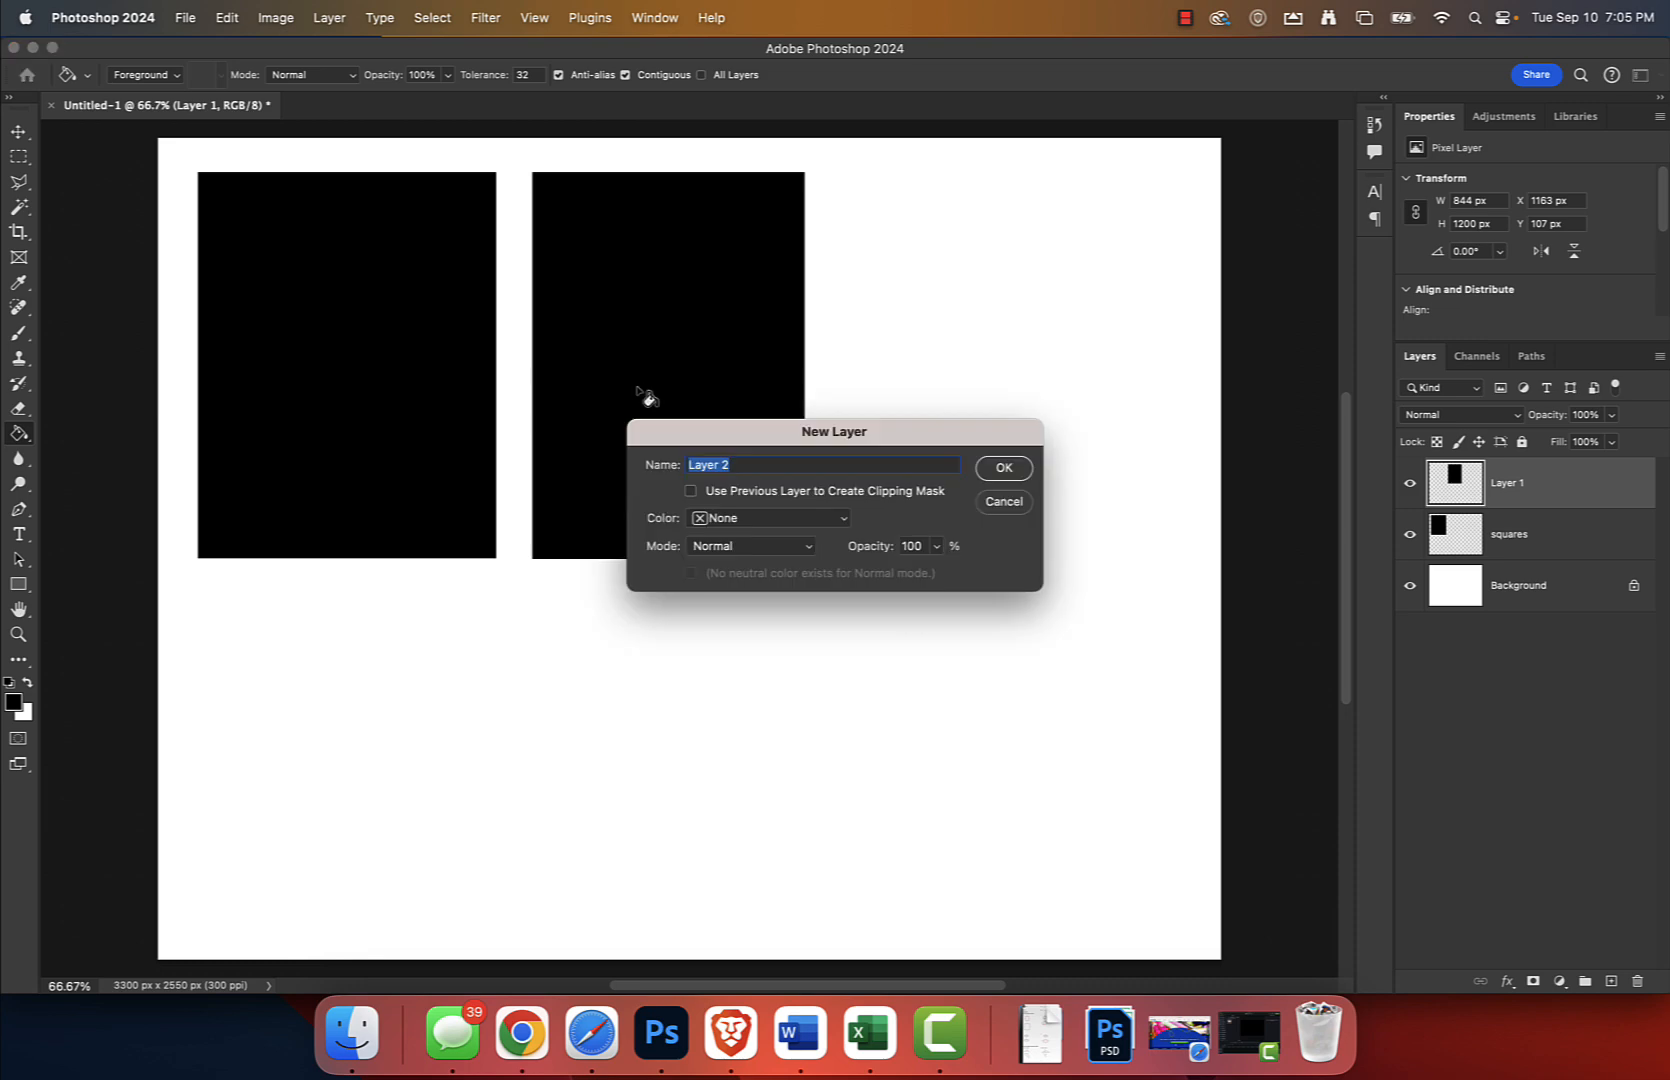
pyautogui.press('Return')
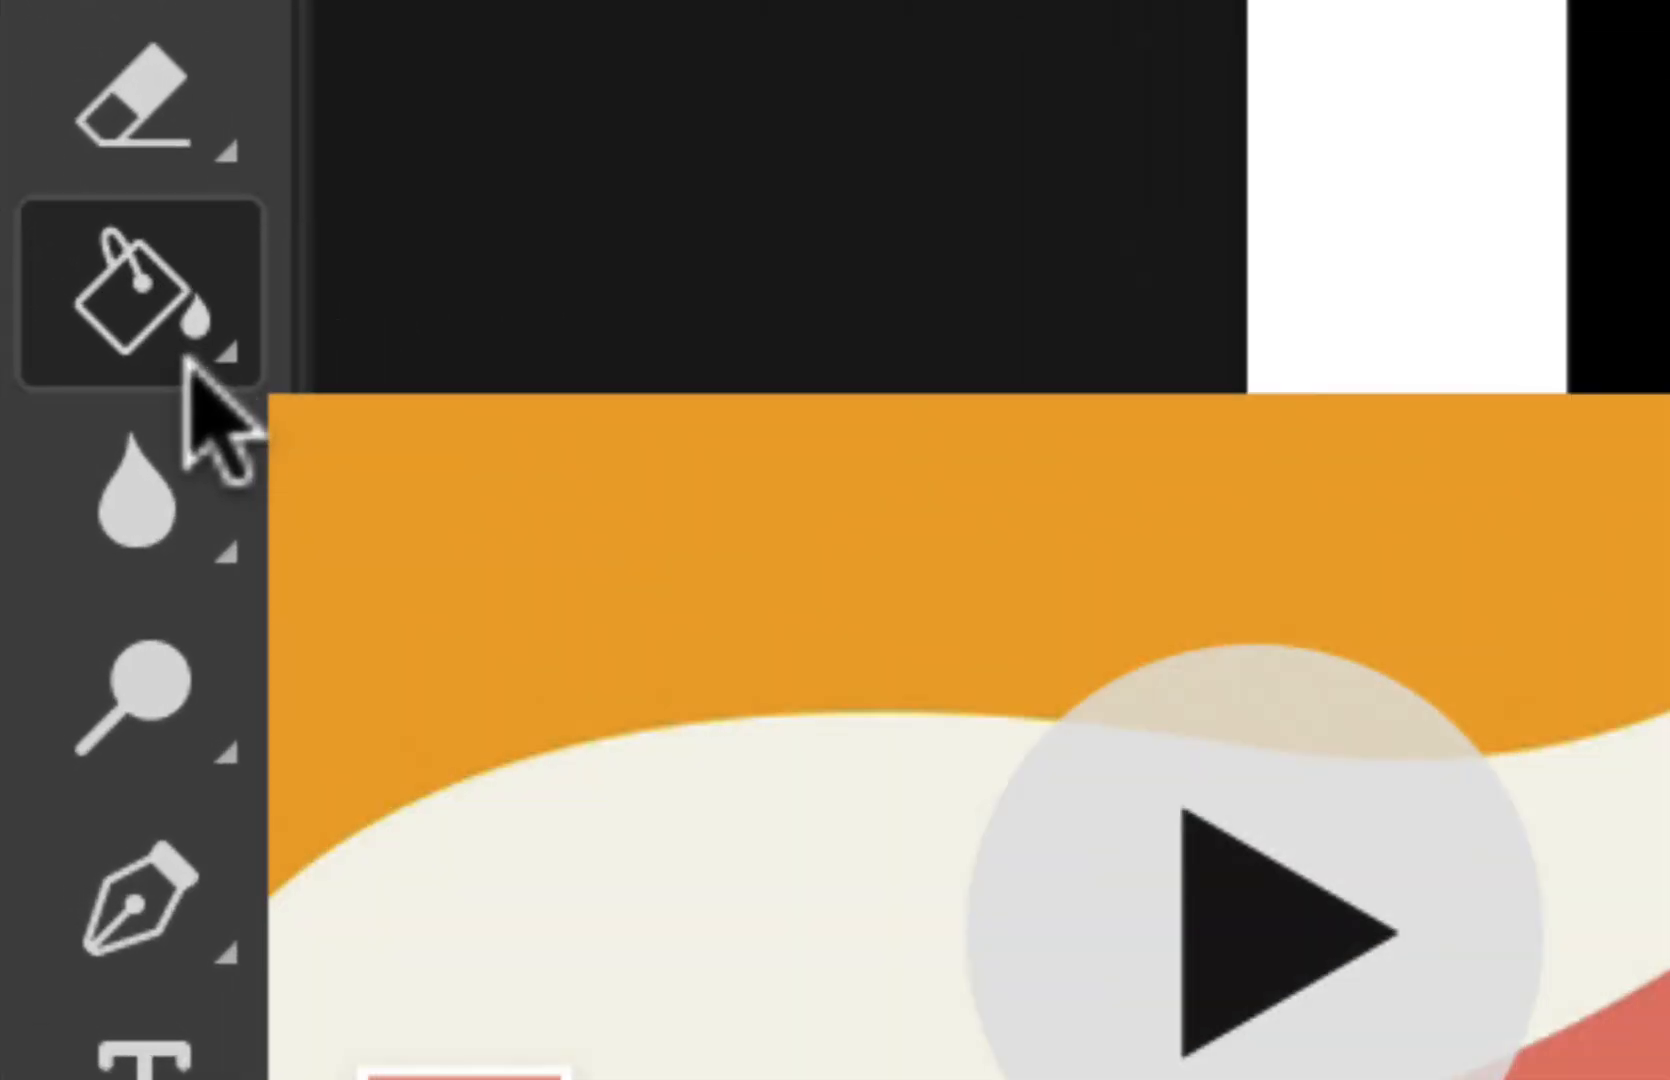
pyautogui.rightClick(191, 355)
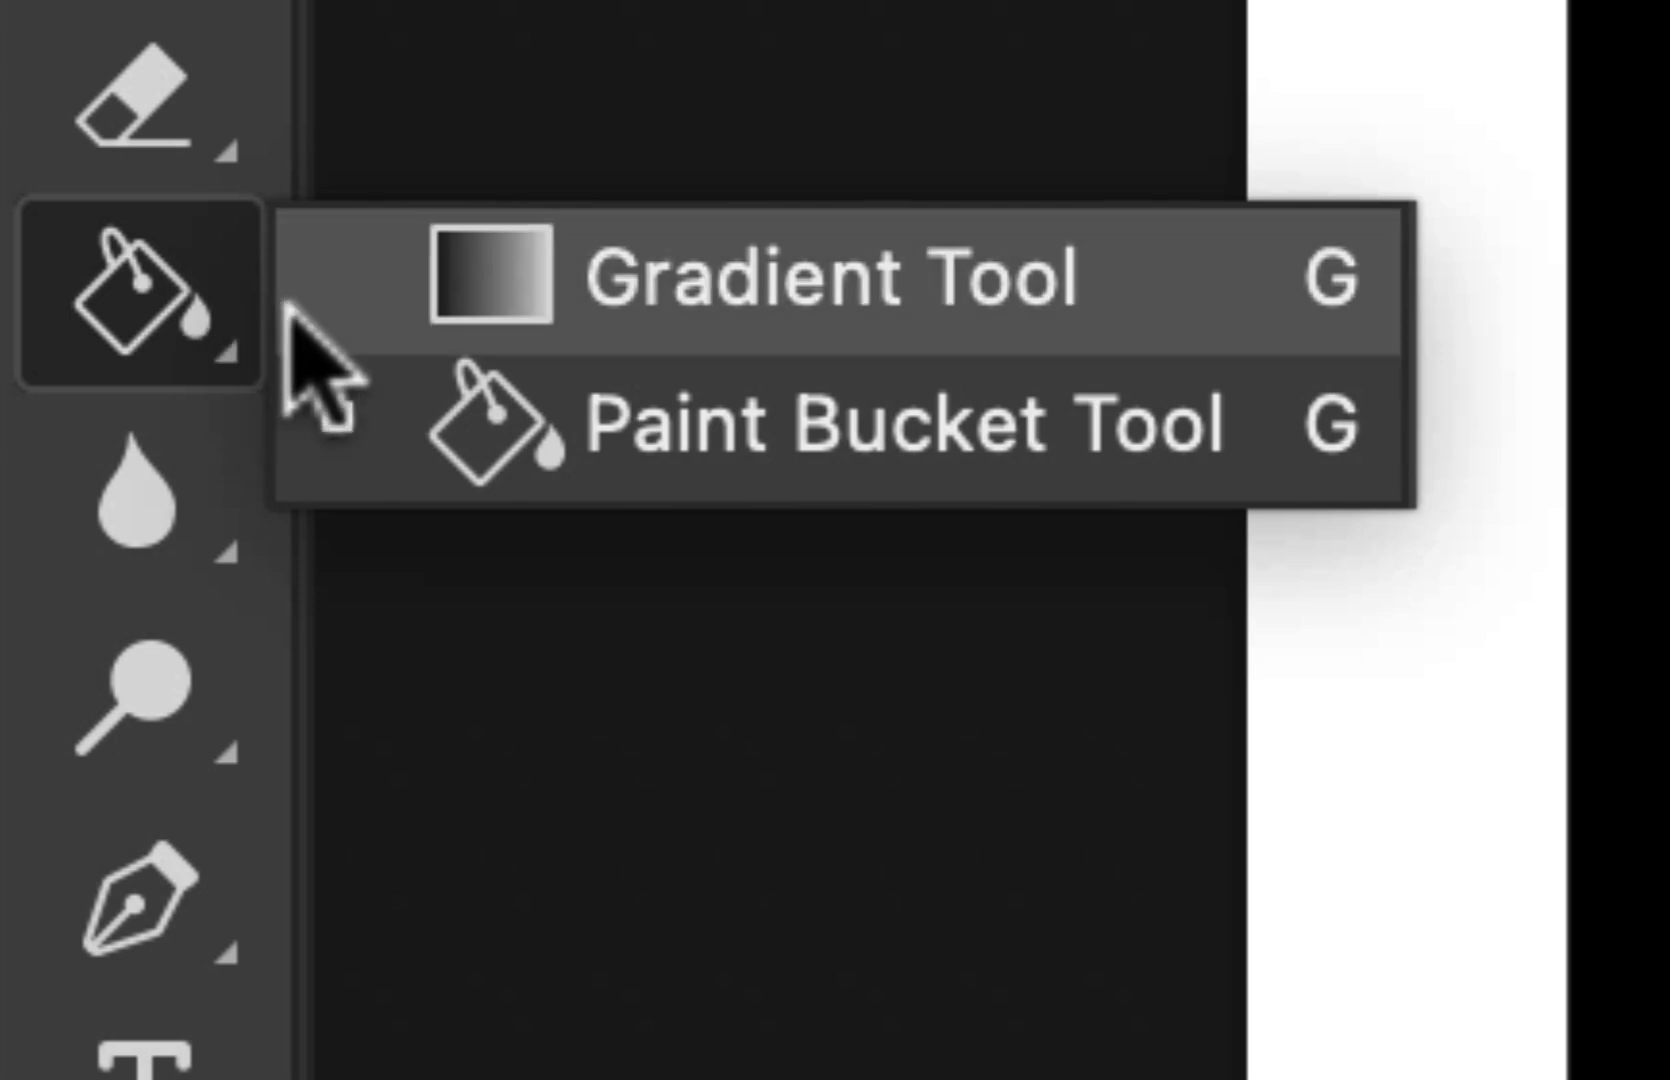
pyautogui.click(620, 316)
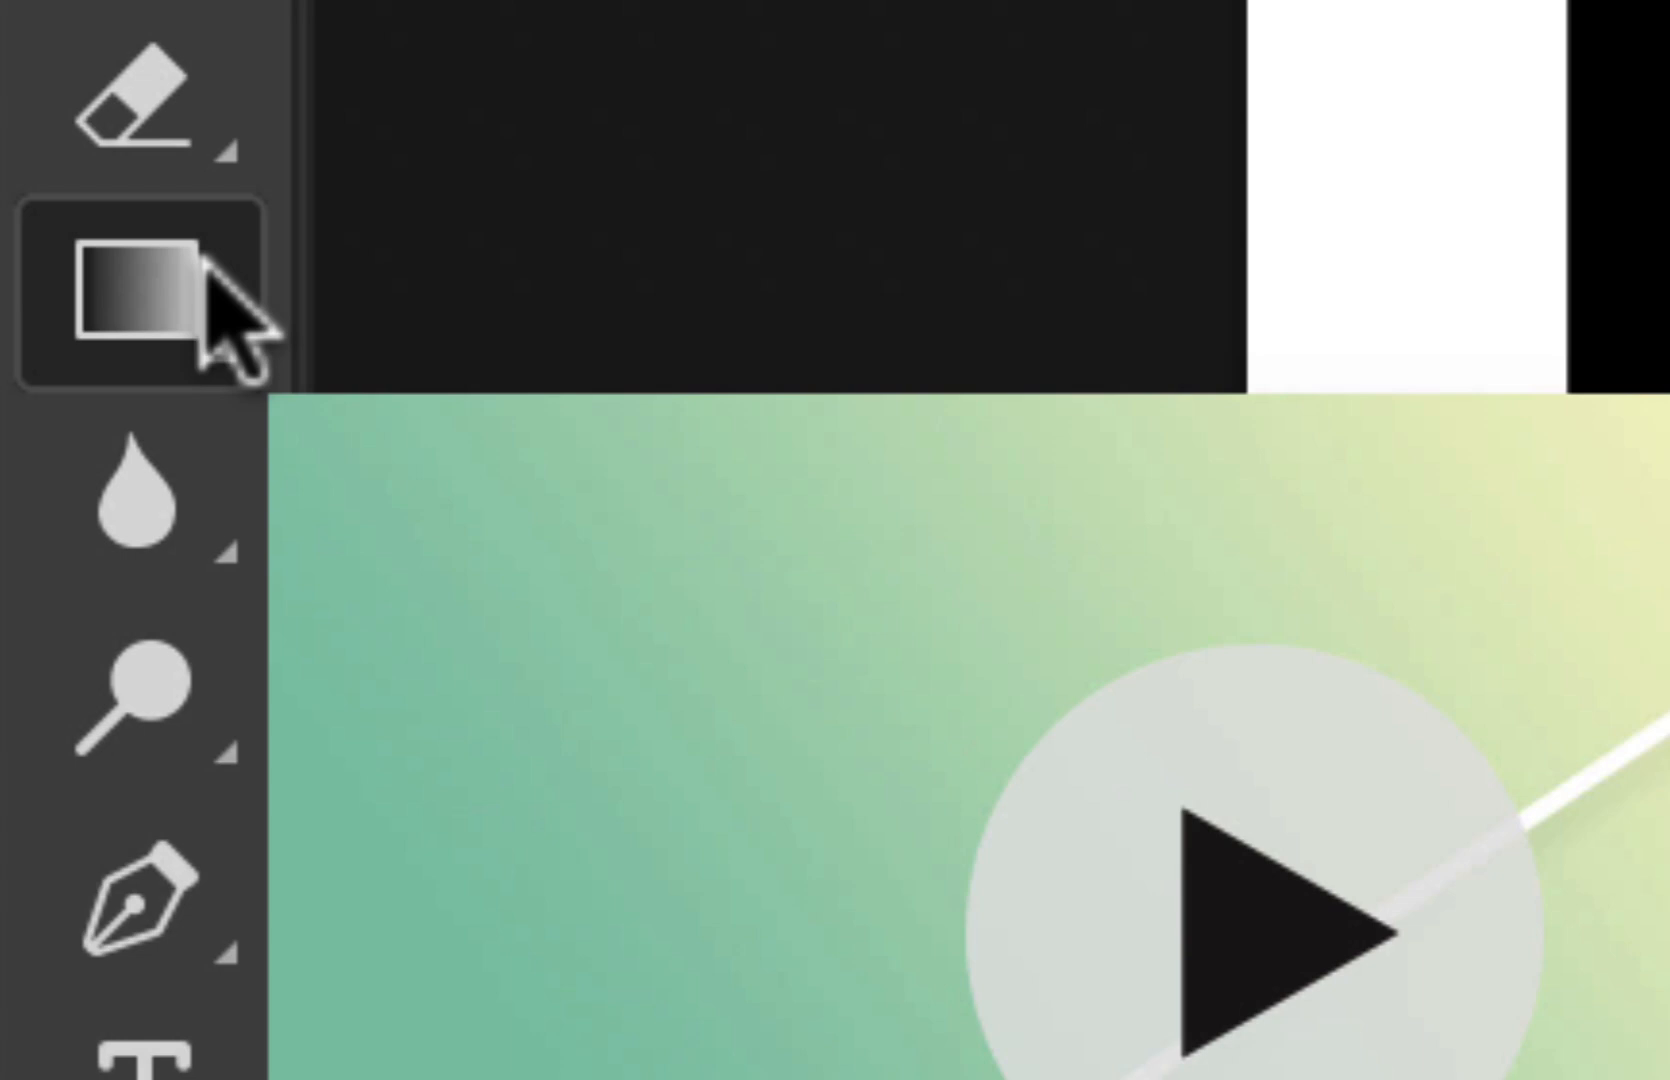
pyautogui.click(172, 330)
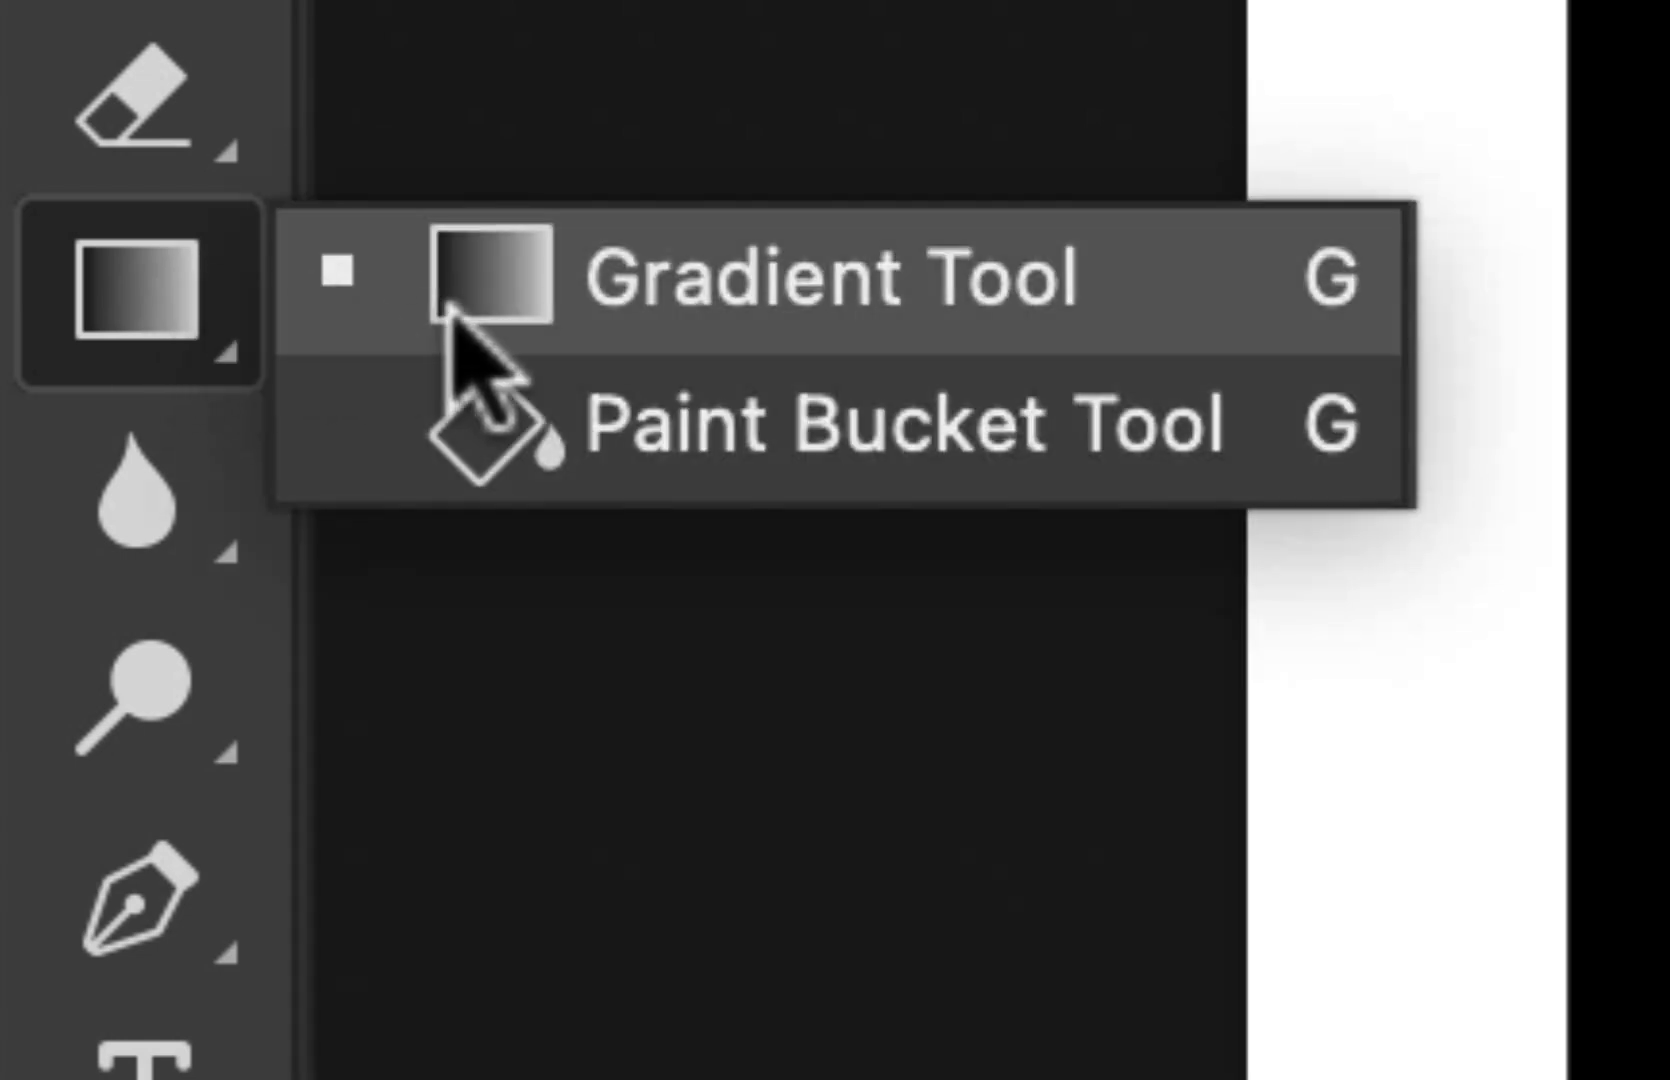
pyautogui.click(524, 420)
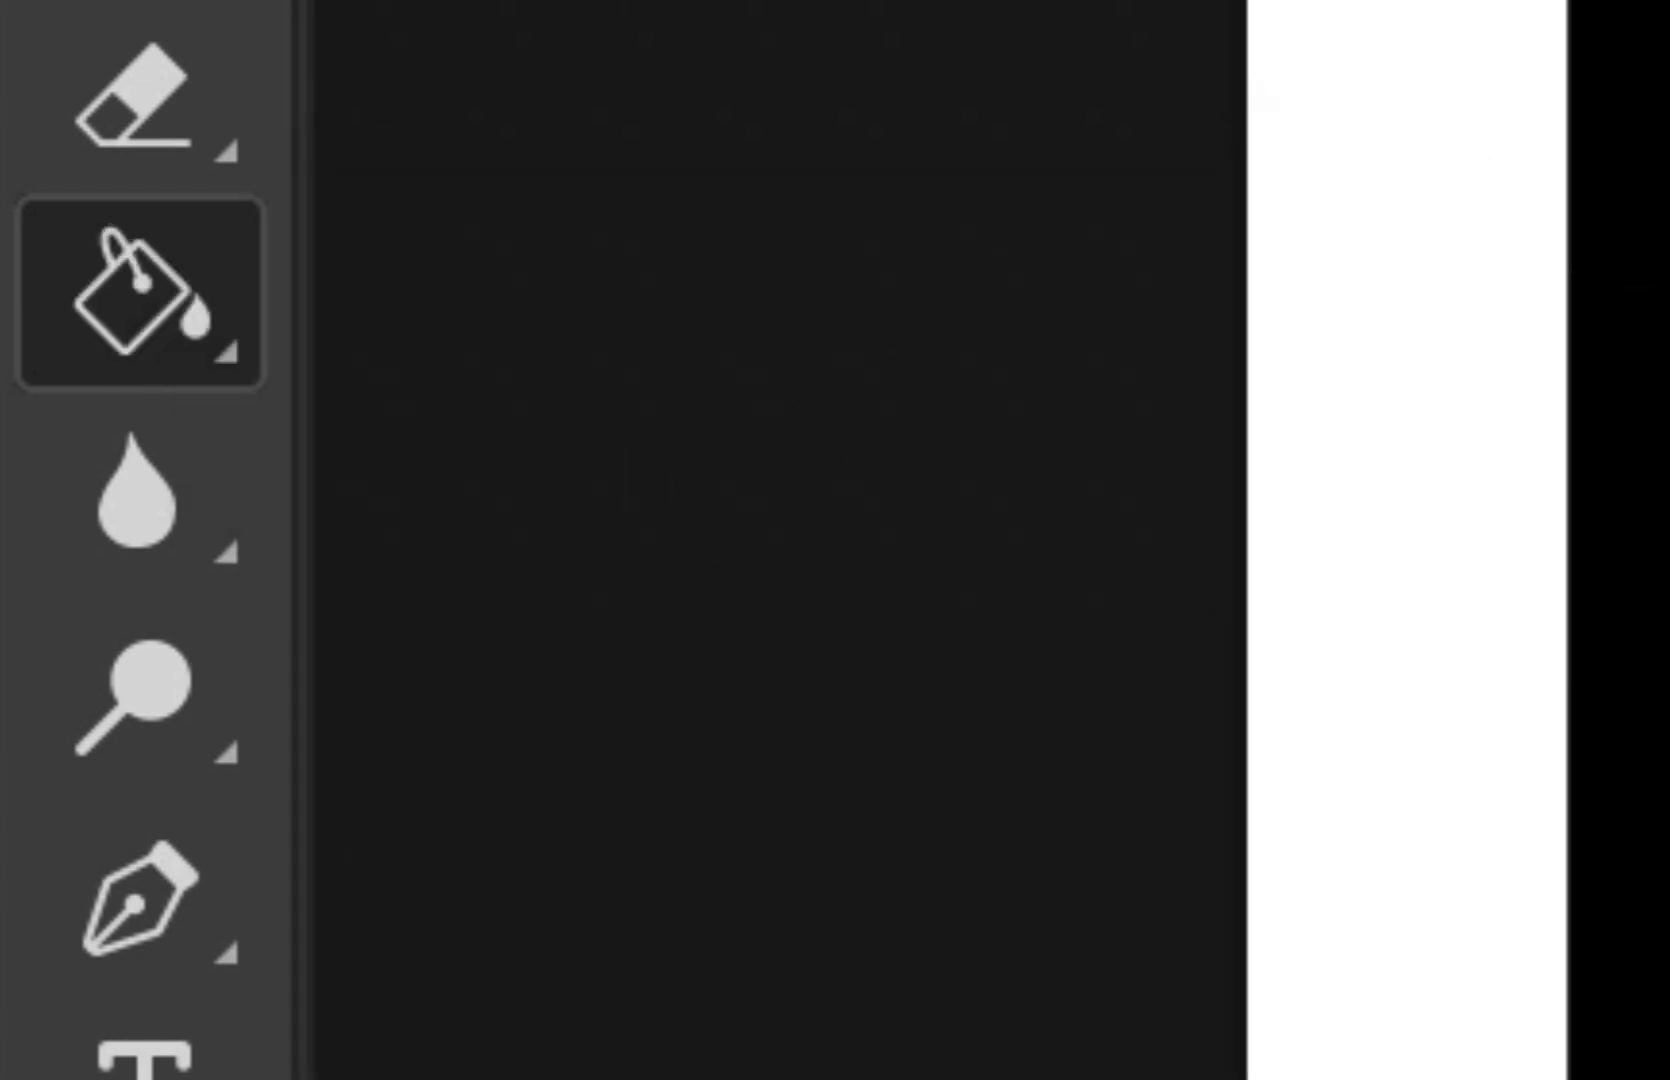
pyautogui.press('m')
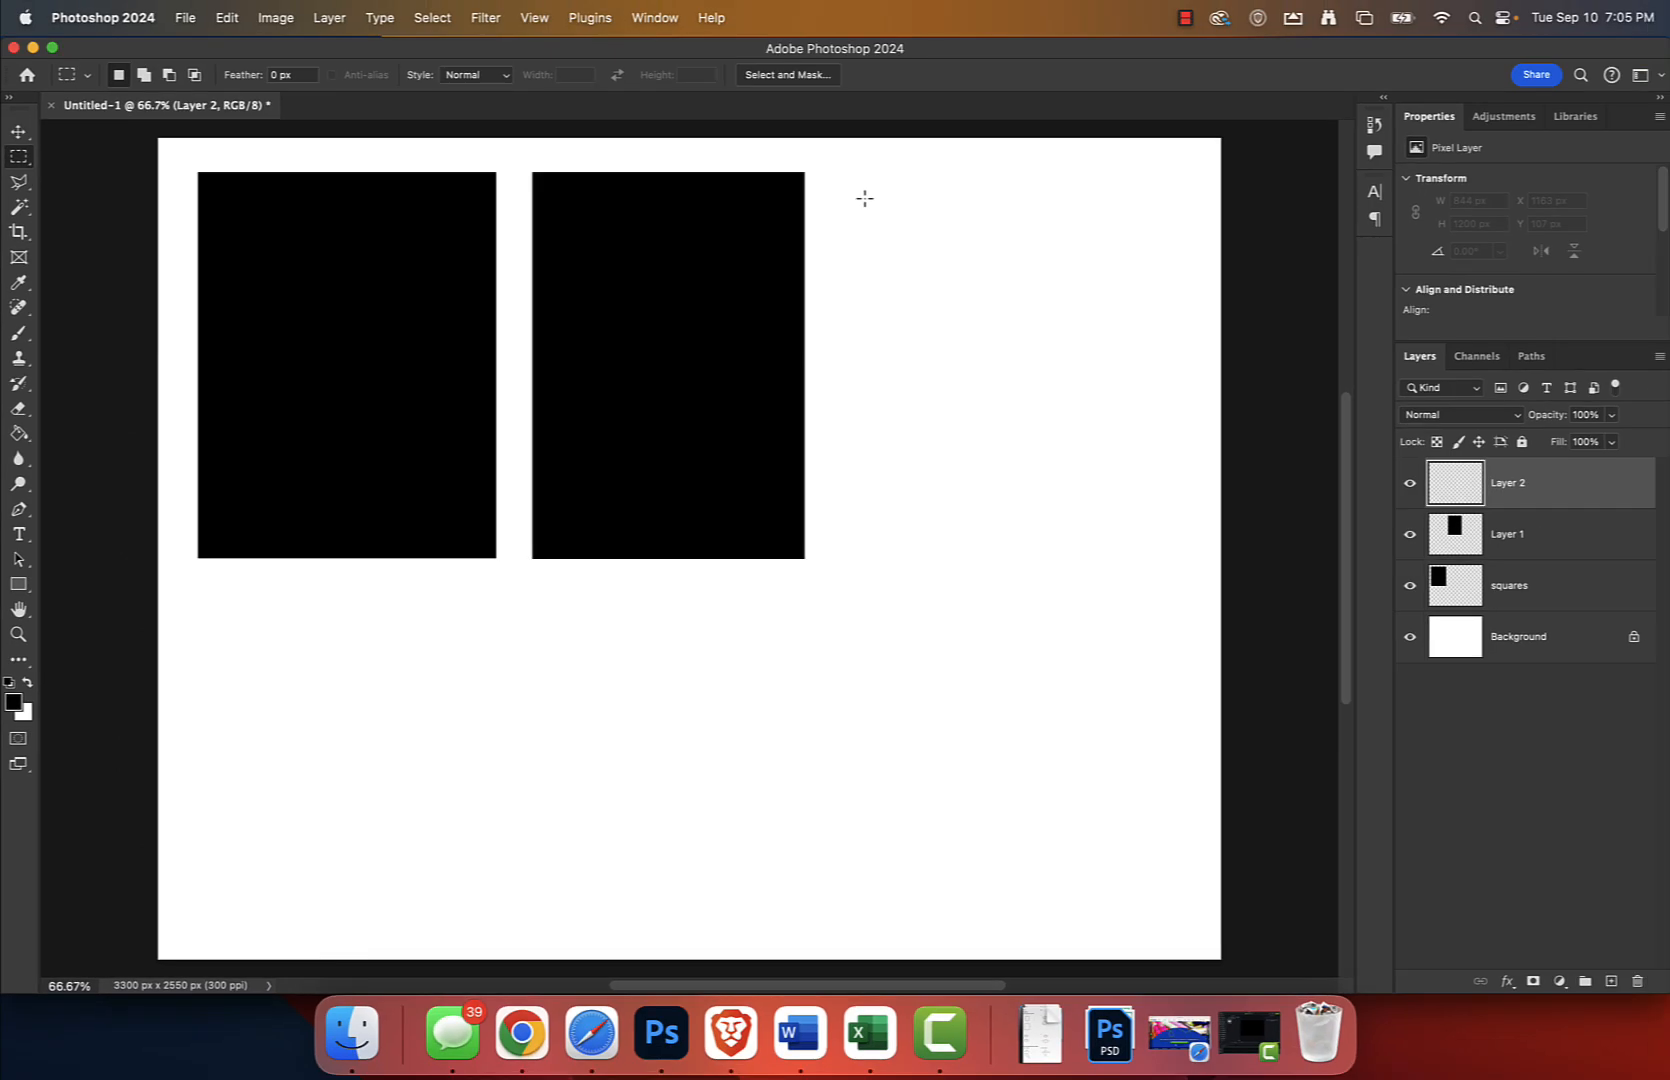
pyautogui.moveTo(919, 268); pyautogui.dragTo(1117, 553)
pyautogui.press('g')
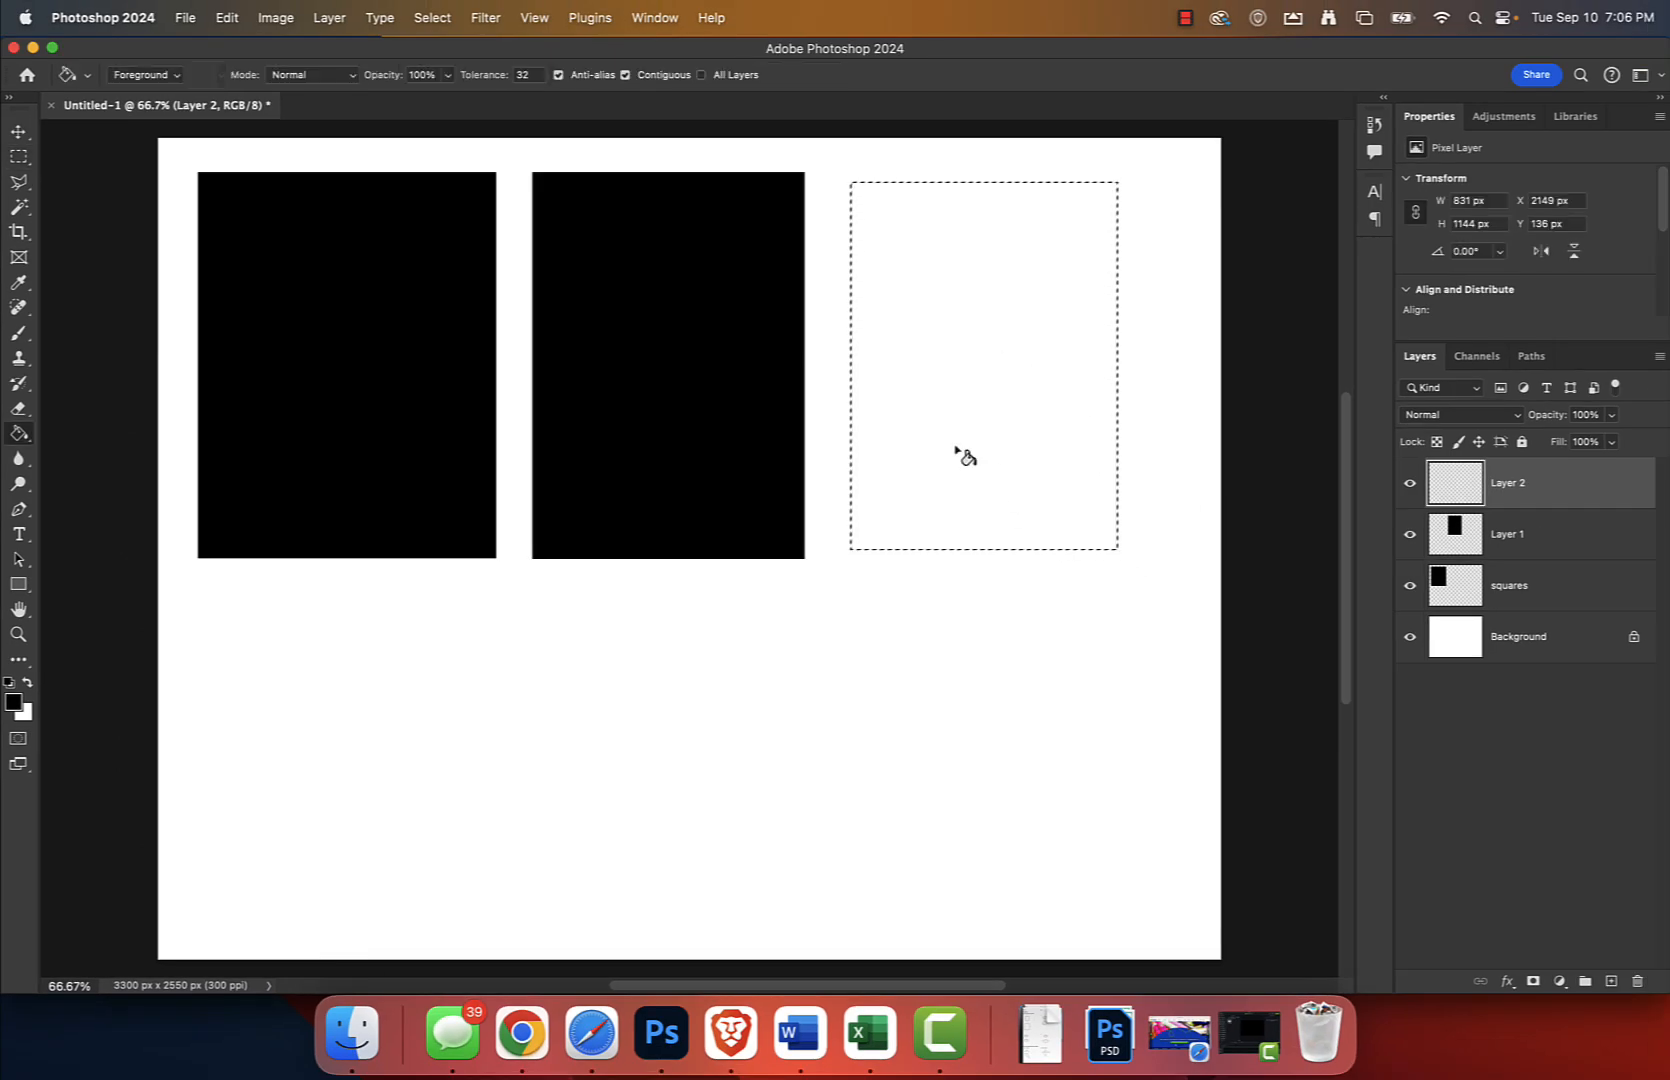
pyautogui.click(962, 419)
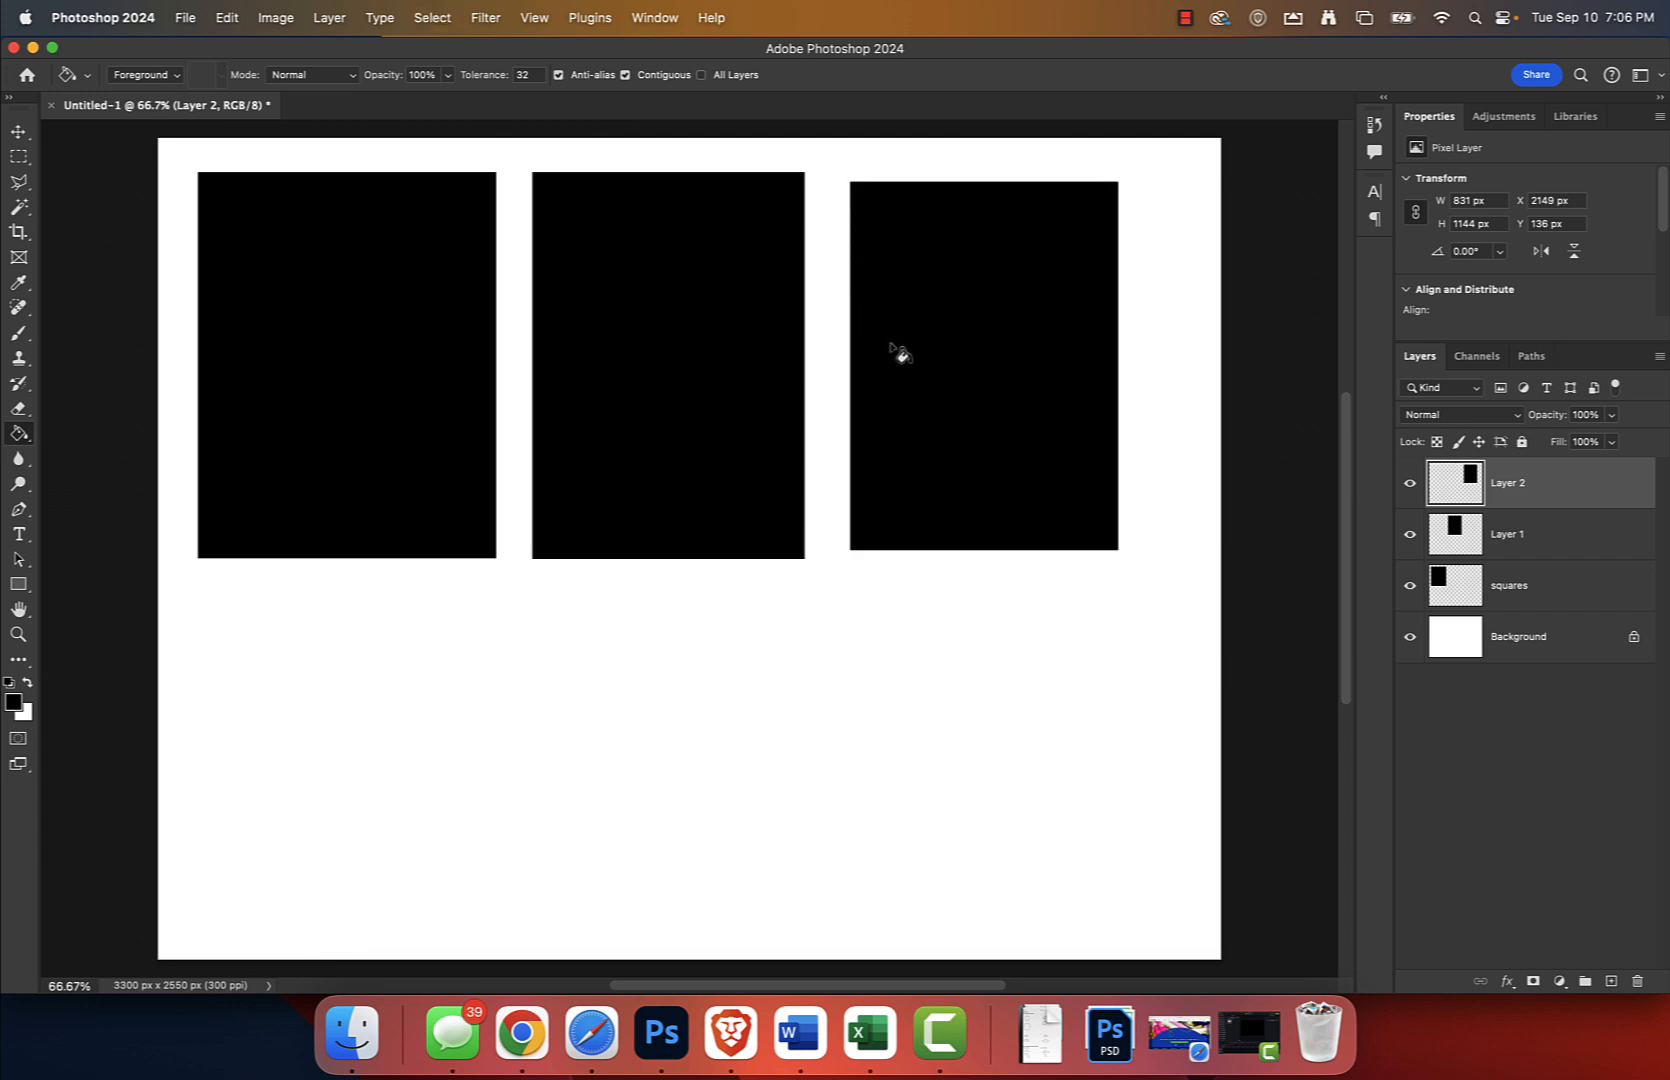
# Move the third rectangle to Y 107 px, the middle one to X 1192, Y 75 px, and the first to Y 80 px.
pyautogui.press('v')
pyautogui.moveTo(922, 351)
pyautogui.mouseDown()
pyautogui.moveTo(914, 698)
pyautogui.moveTo(877, 467)
pyautogui.moveTo(921, 335)
pyautogui.mouseUp()
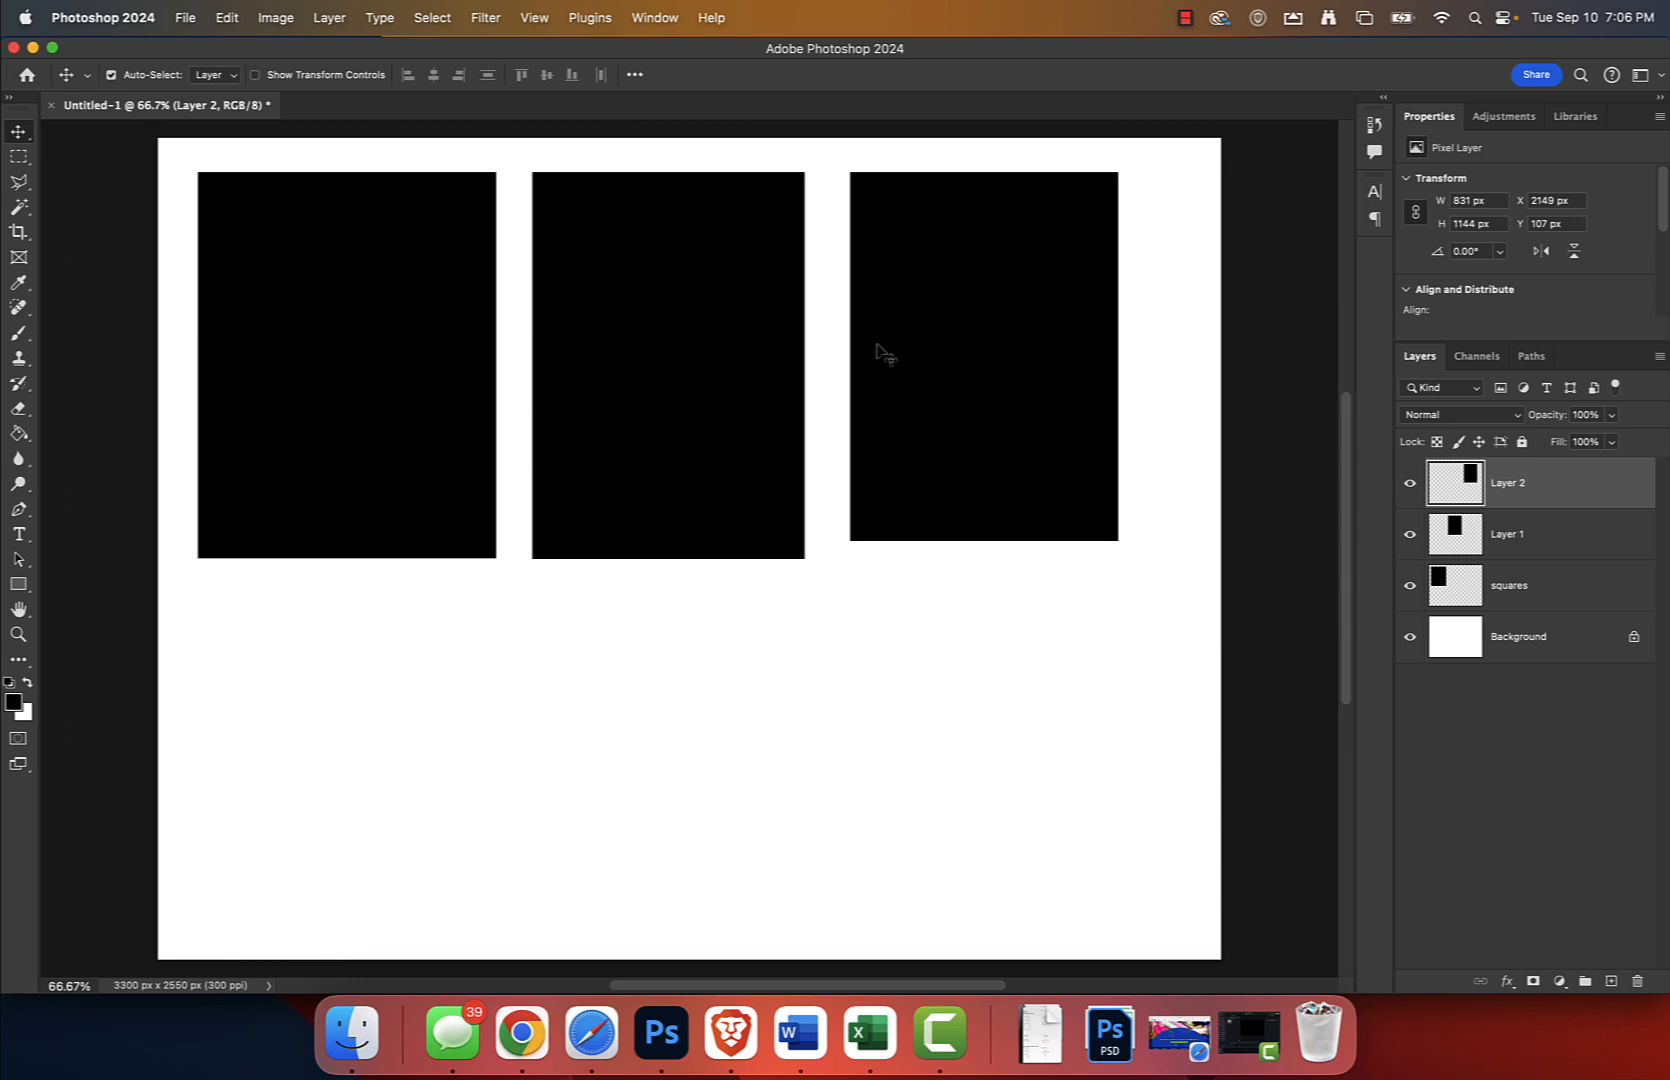
pyautogui.moveTo(787, 412); pyautogui.dragTo(790, 400)
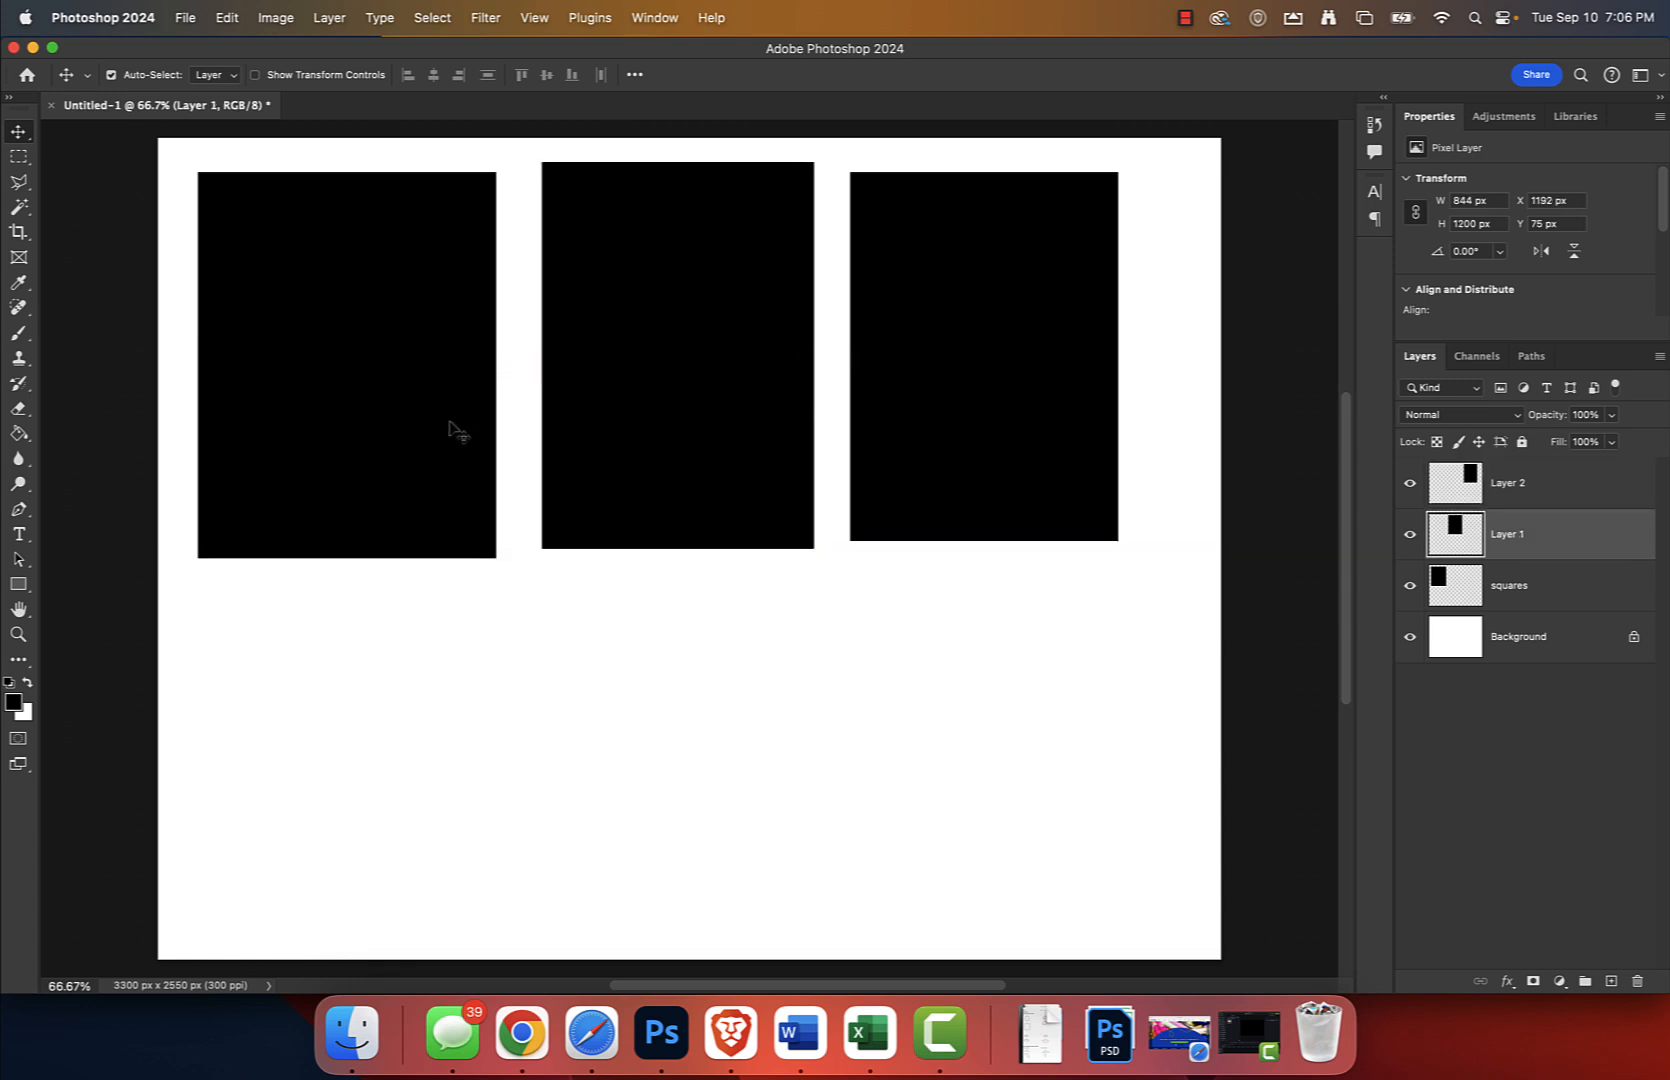
pyautogui.moveTo(449, 421); pyautogui.dragTo(450, 421)
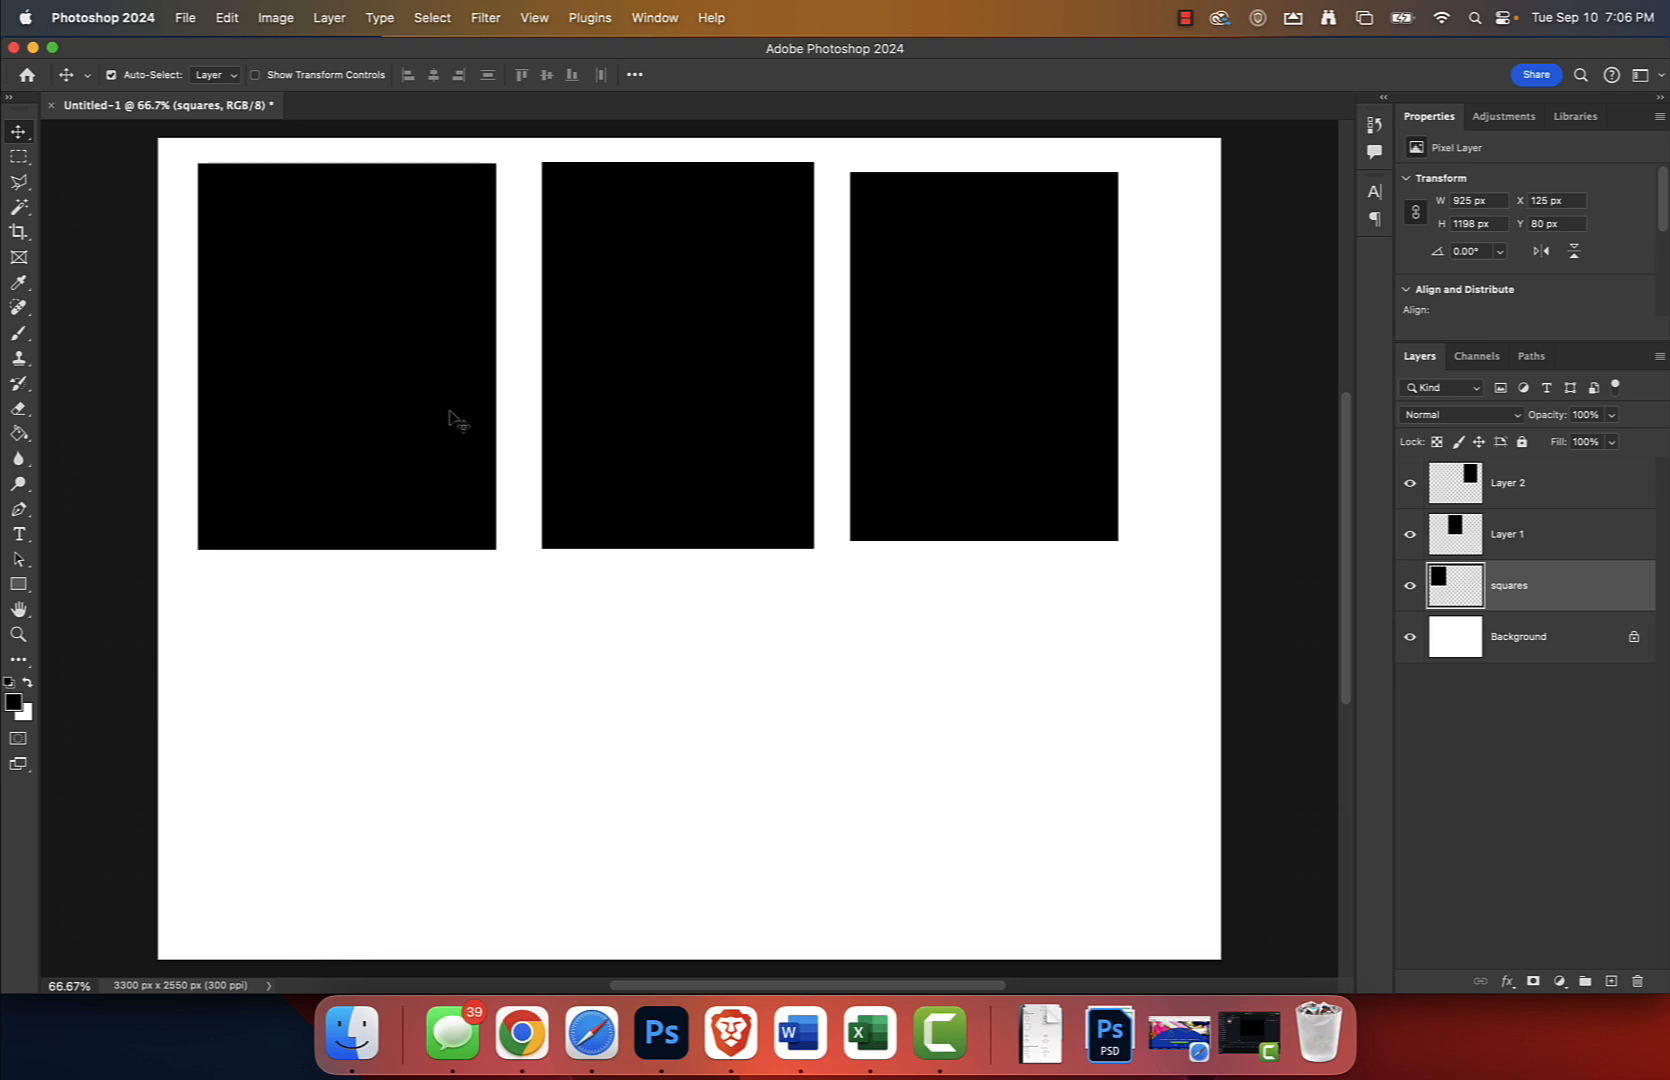
# Delete all three black rectangles together with their layers, leaving only the background.
pyautogui.click(912, 374)
pyautogui.press('Delete')
pyautogui.press('Delete')
pyautogui.press('Delete')
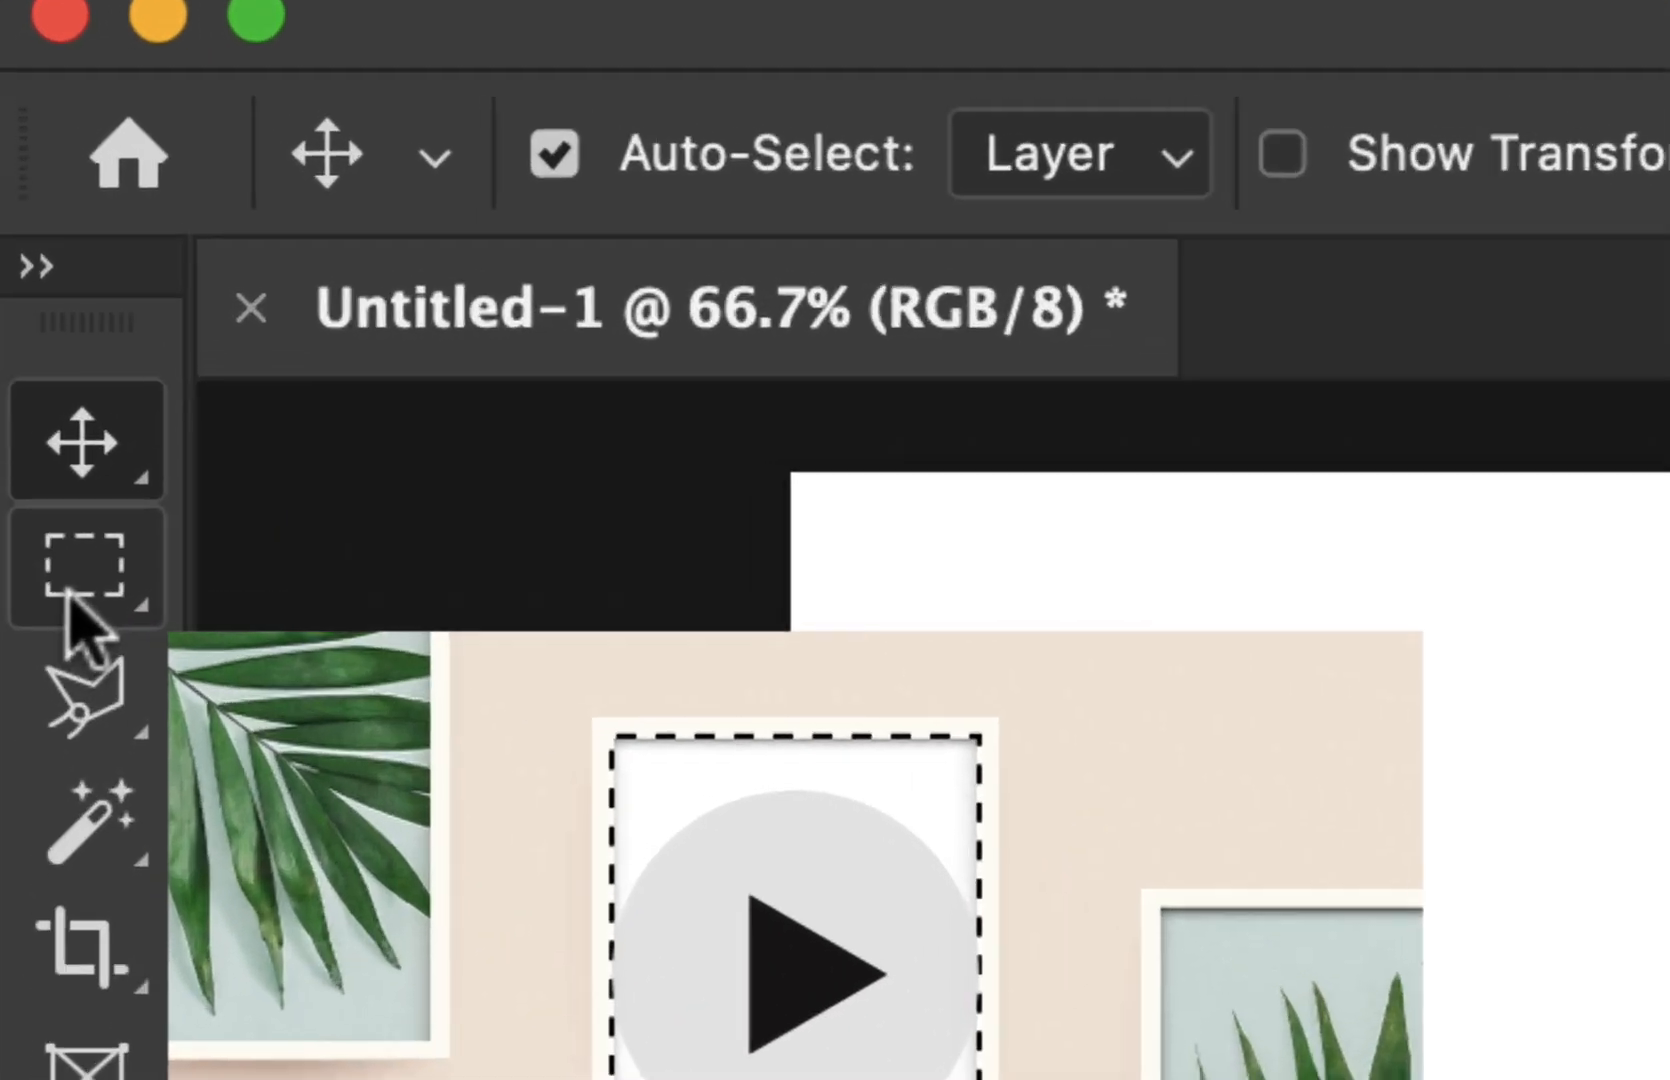
# On a new layer, draw a rectangular selection and subtract its upper-right corner, lower-left corner and a rectangle in its middle.
pyautogui.click(16, 160)
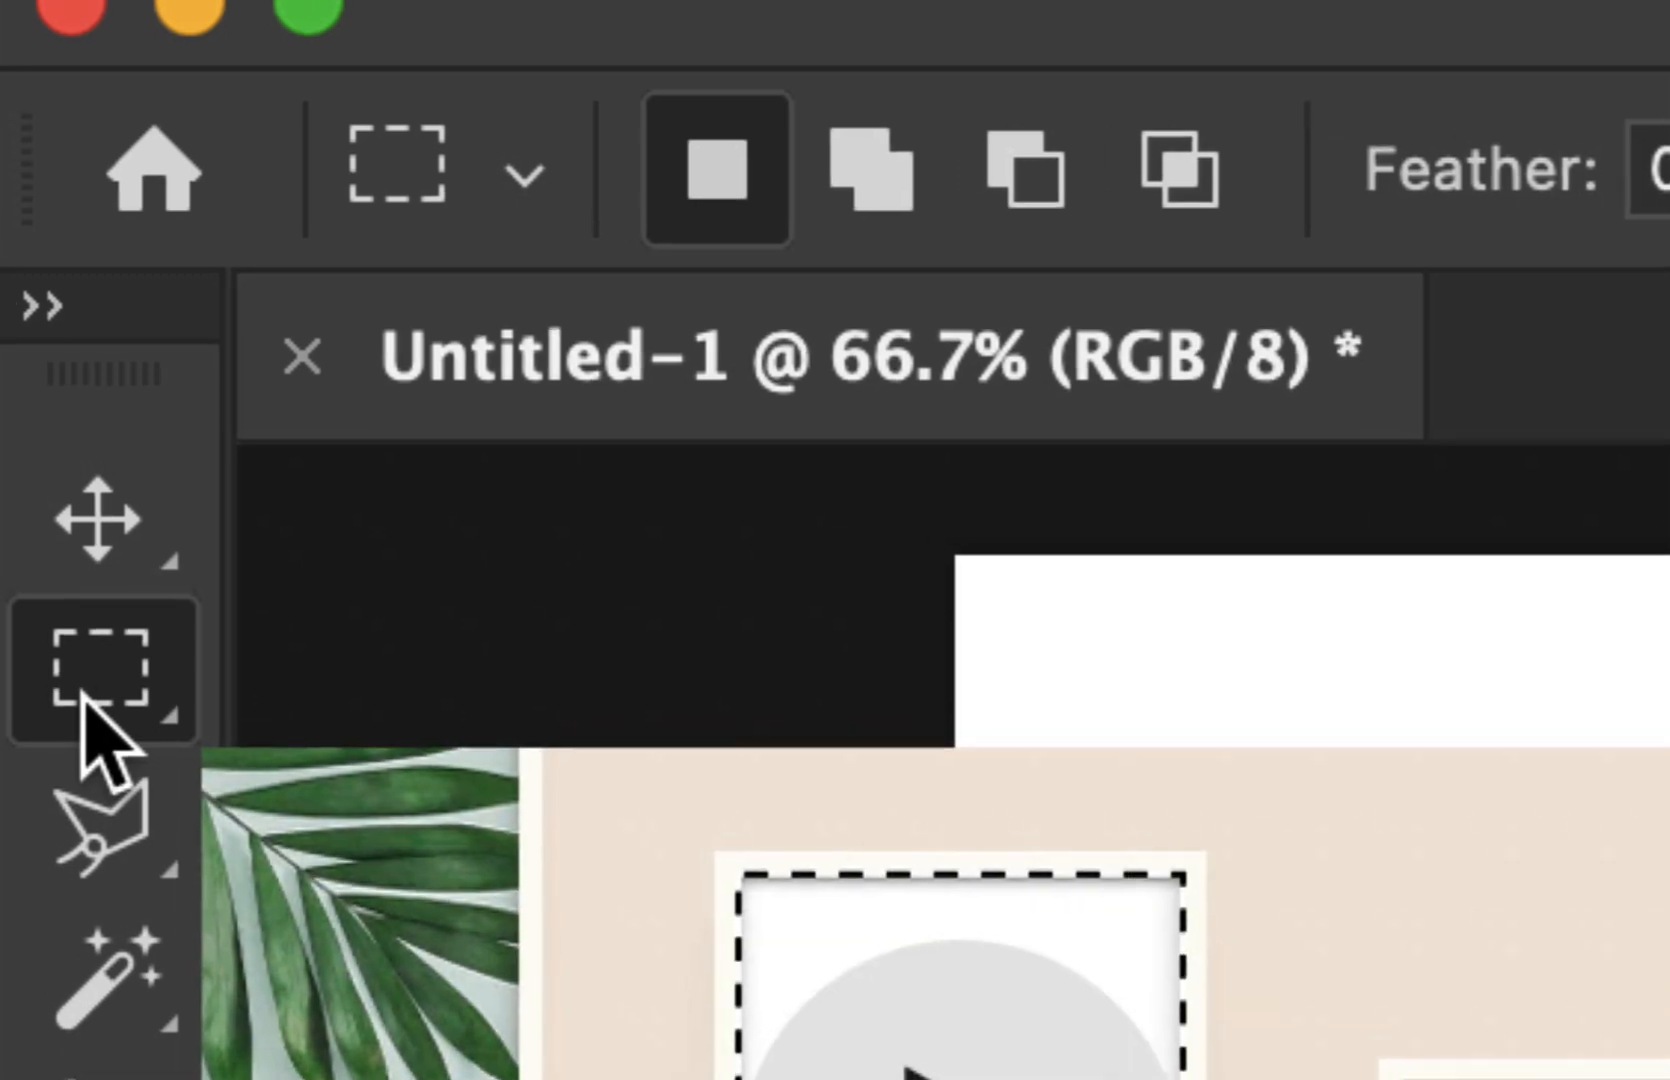
pyautogui.press('super+shift+alt+n')
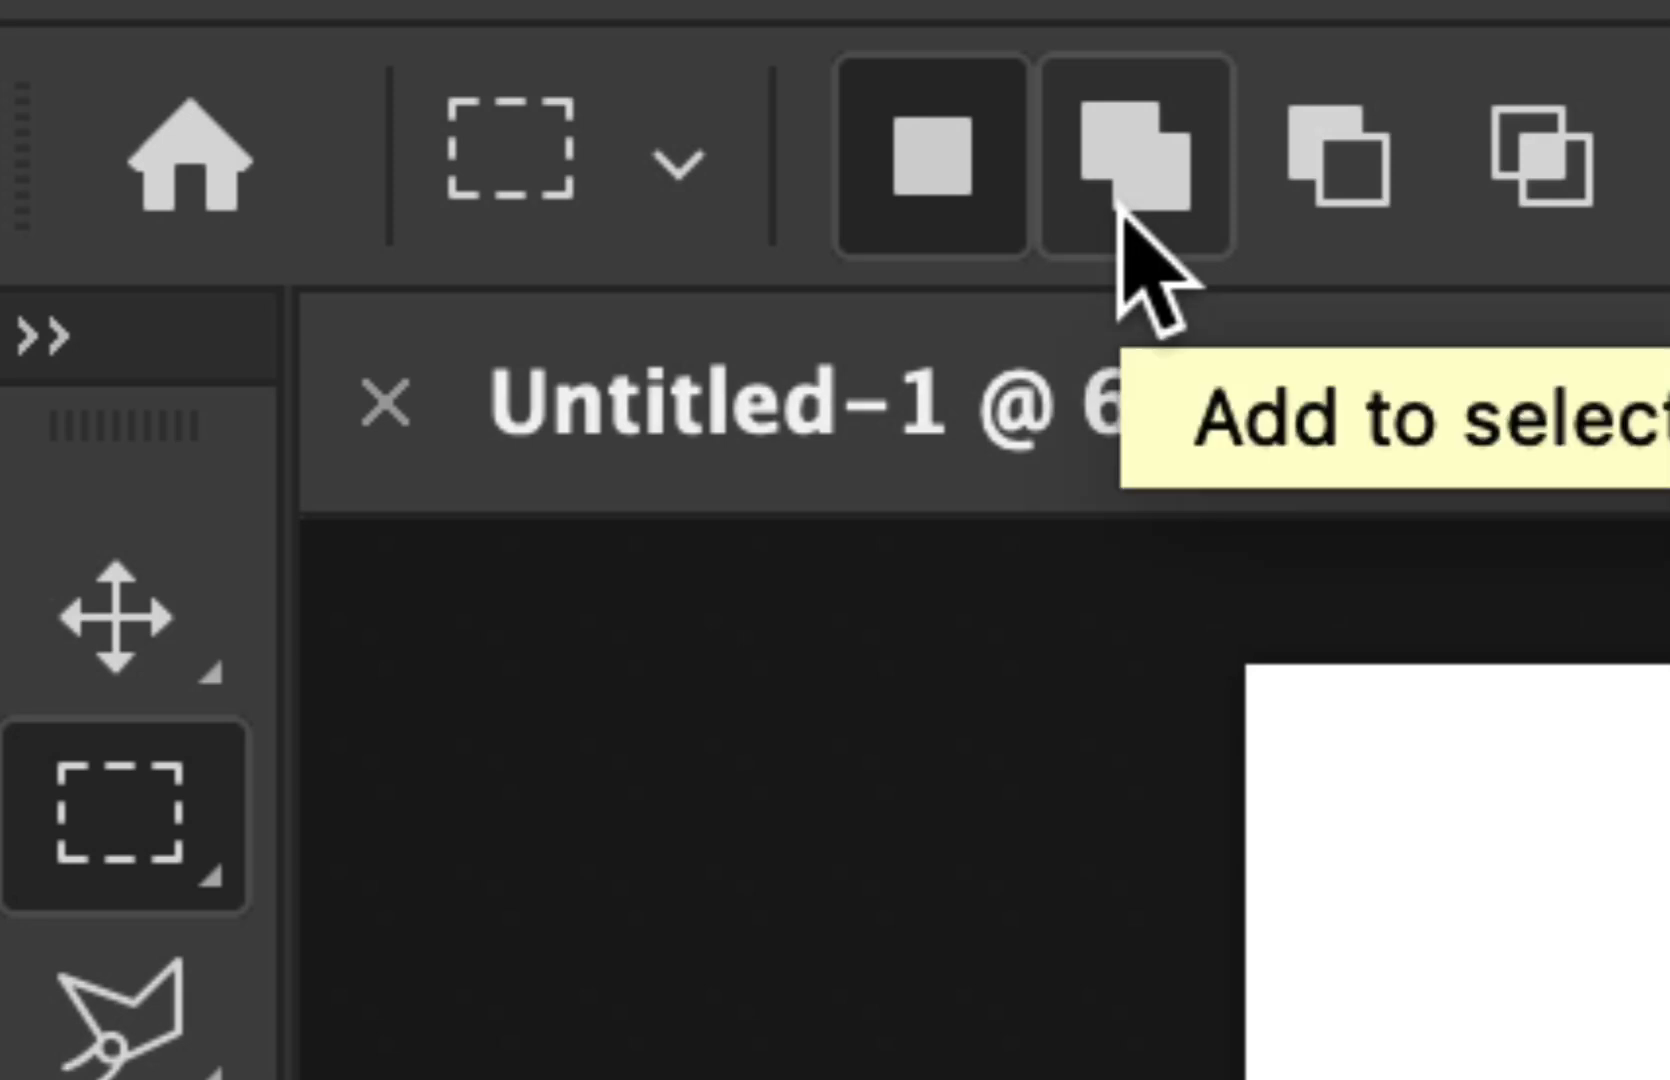
pyautogui.click(1312, 210)
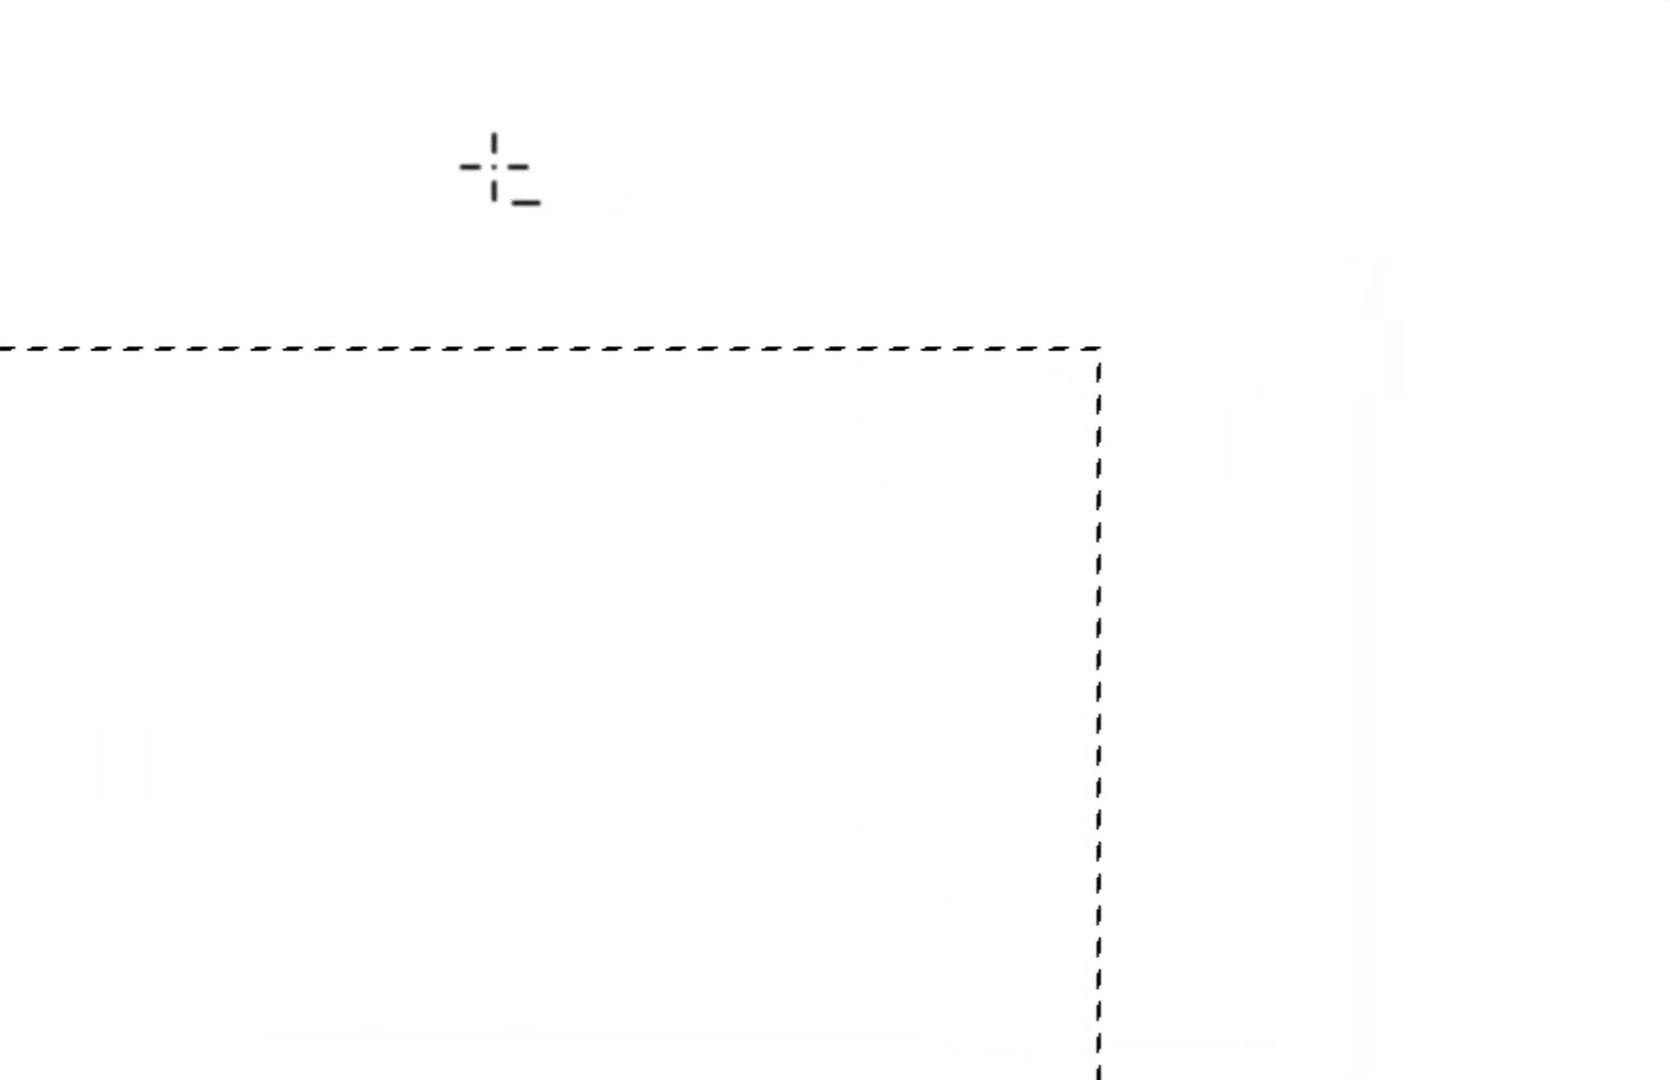
pyautogui.moveTo(445, 145); pyautogui.dragTo(1390, 823)
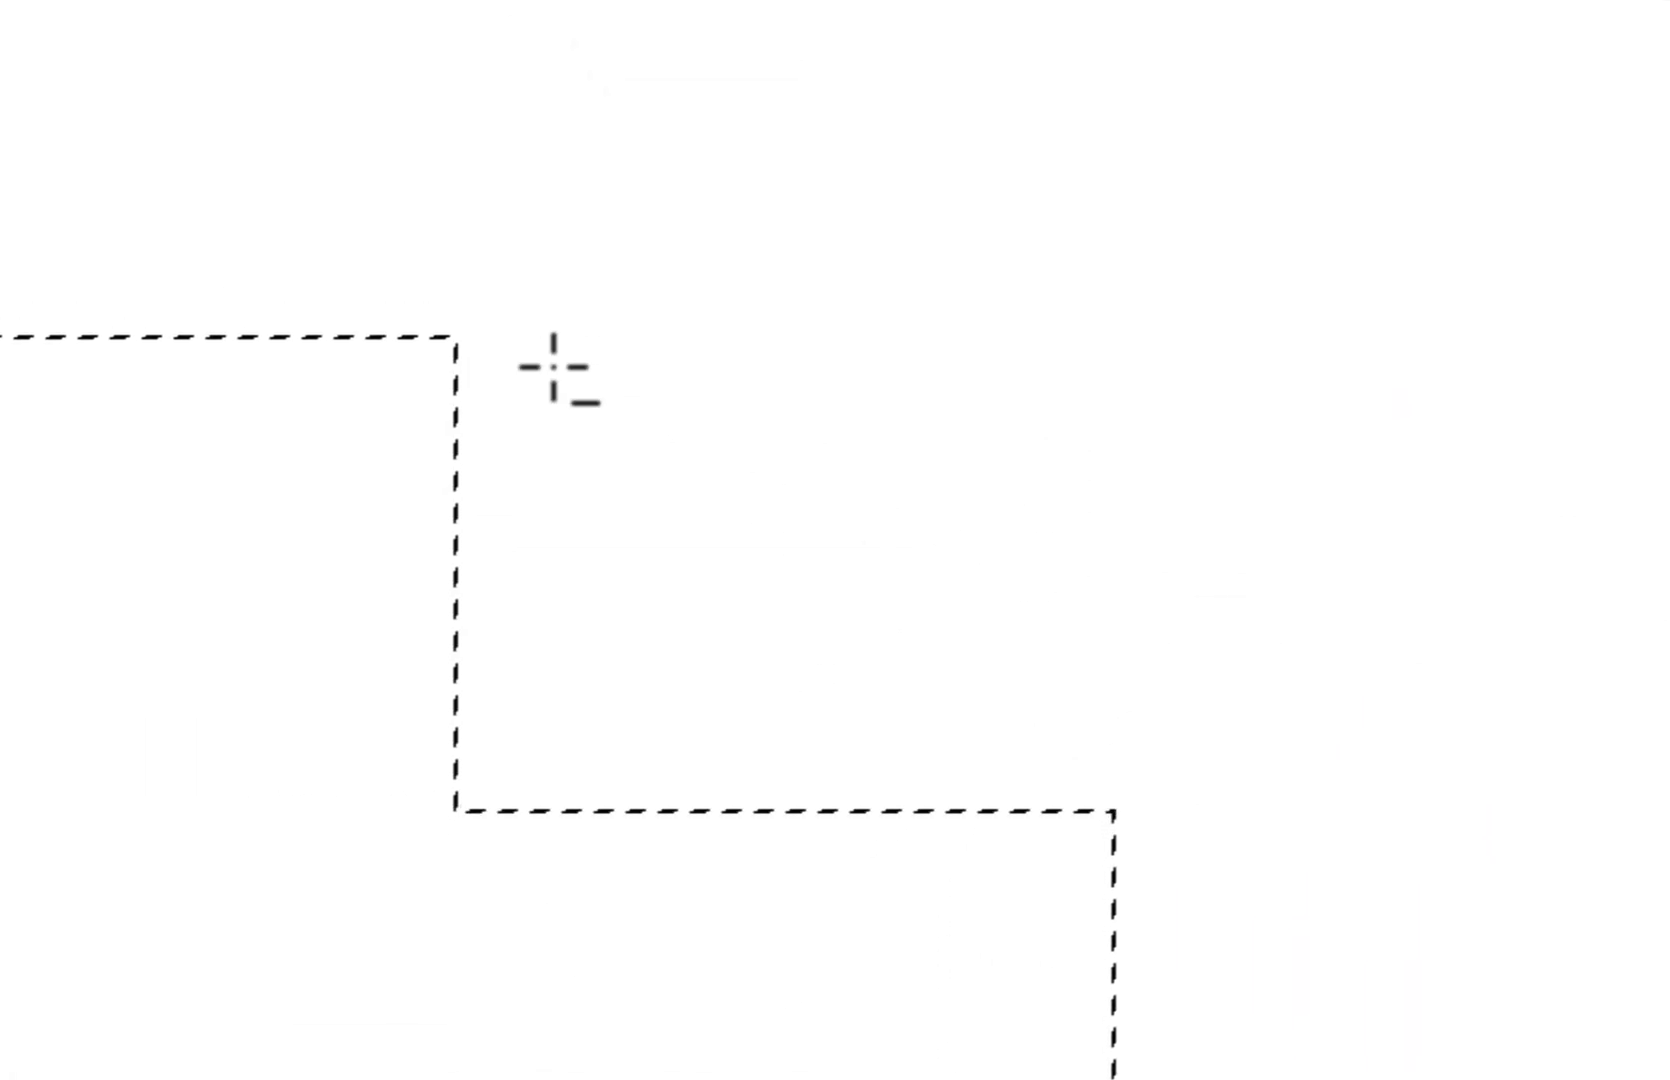
pyautogui.moveTo(130, 310); pyautogui.dragTo(1223, 1010)
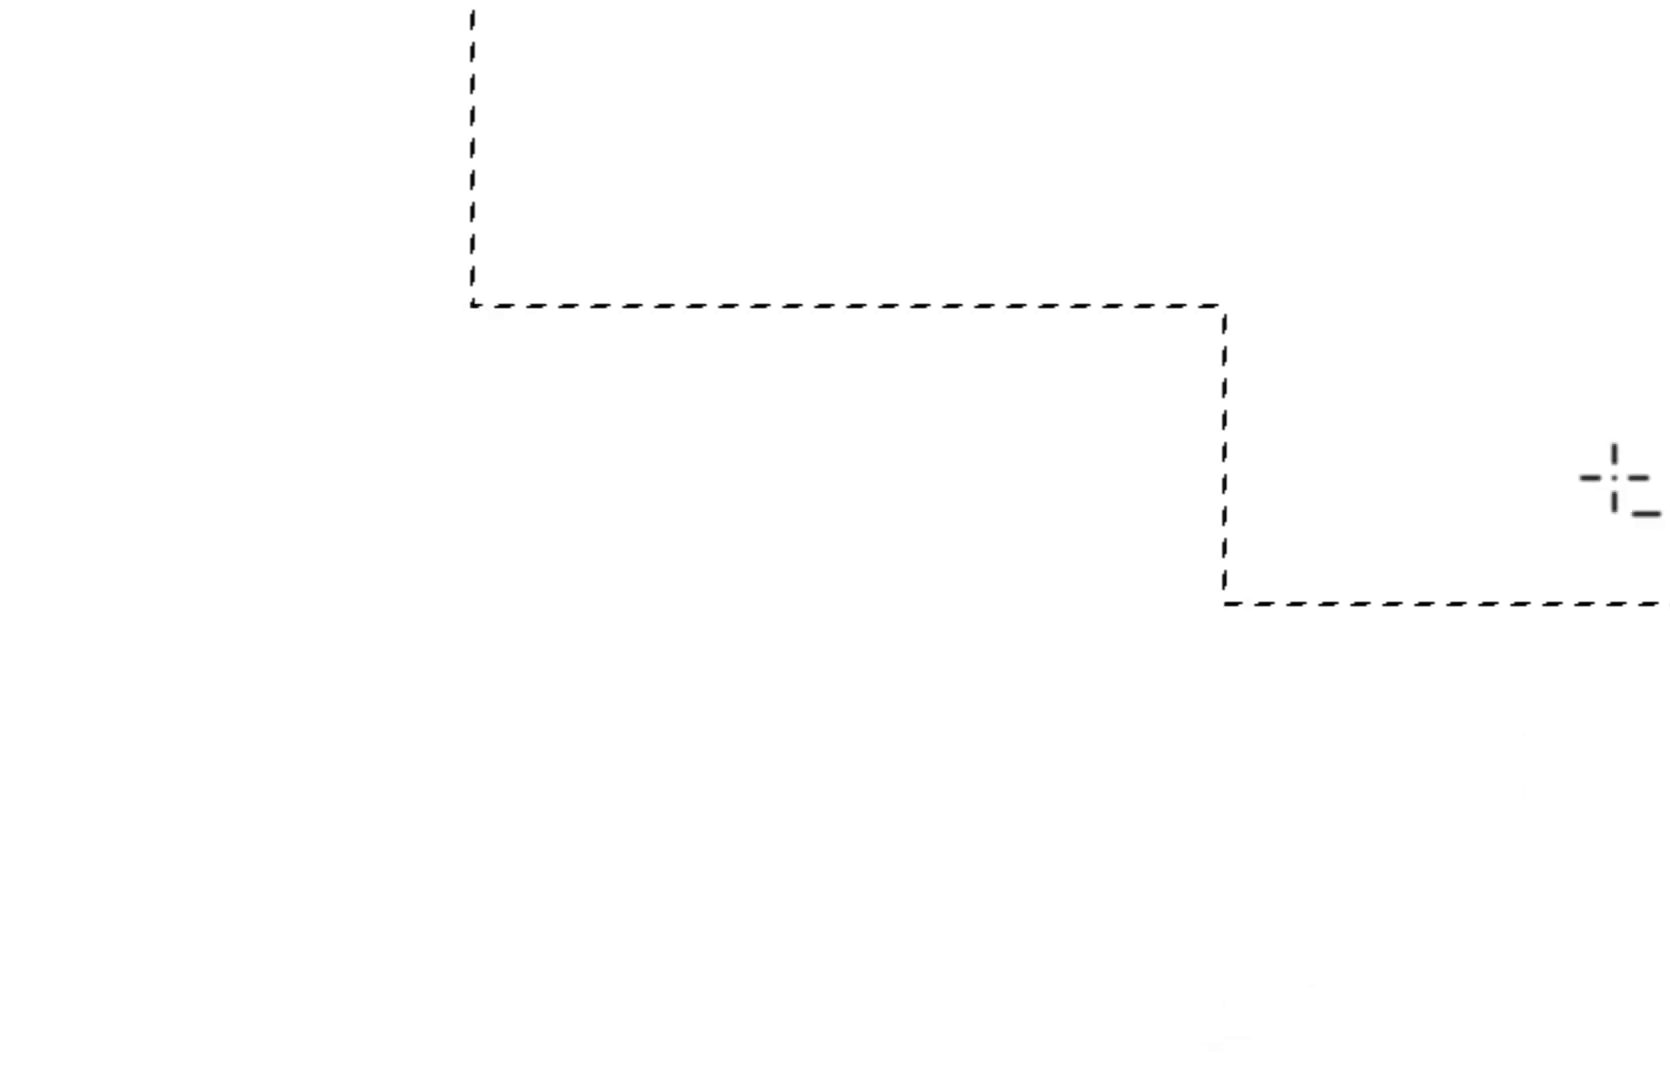
pyautogui.moveTo(448, 179); pyautogui.dragTo(1469, 581)
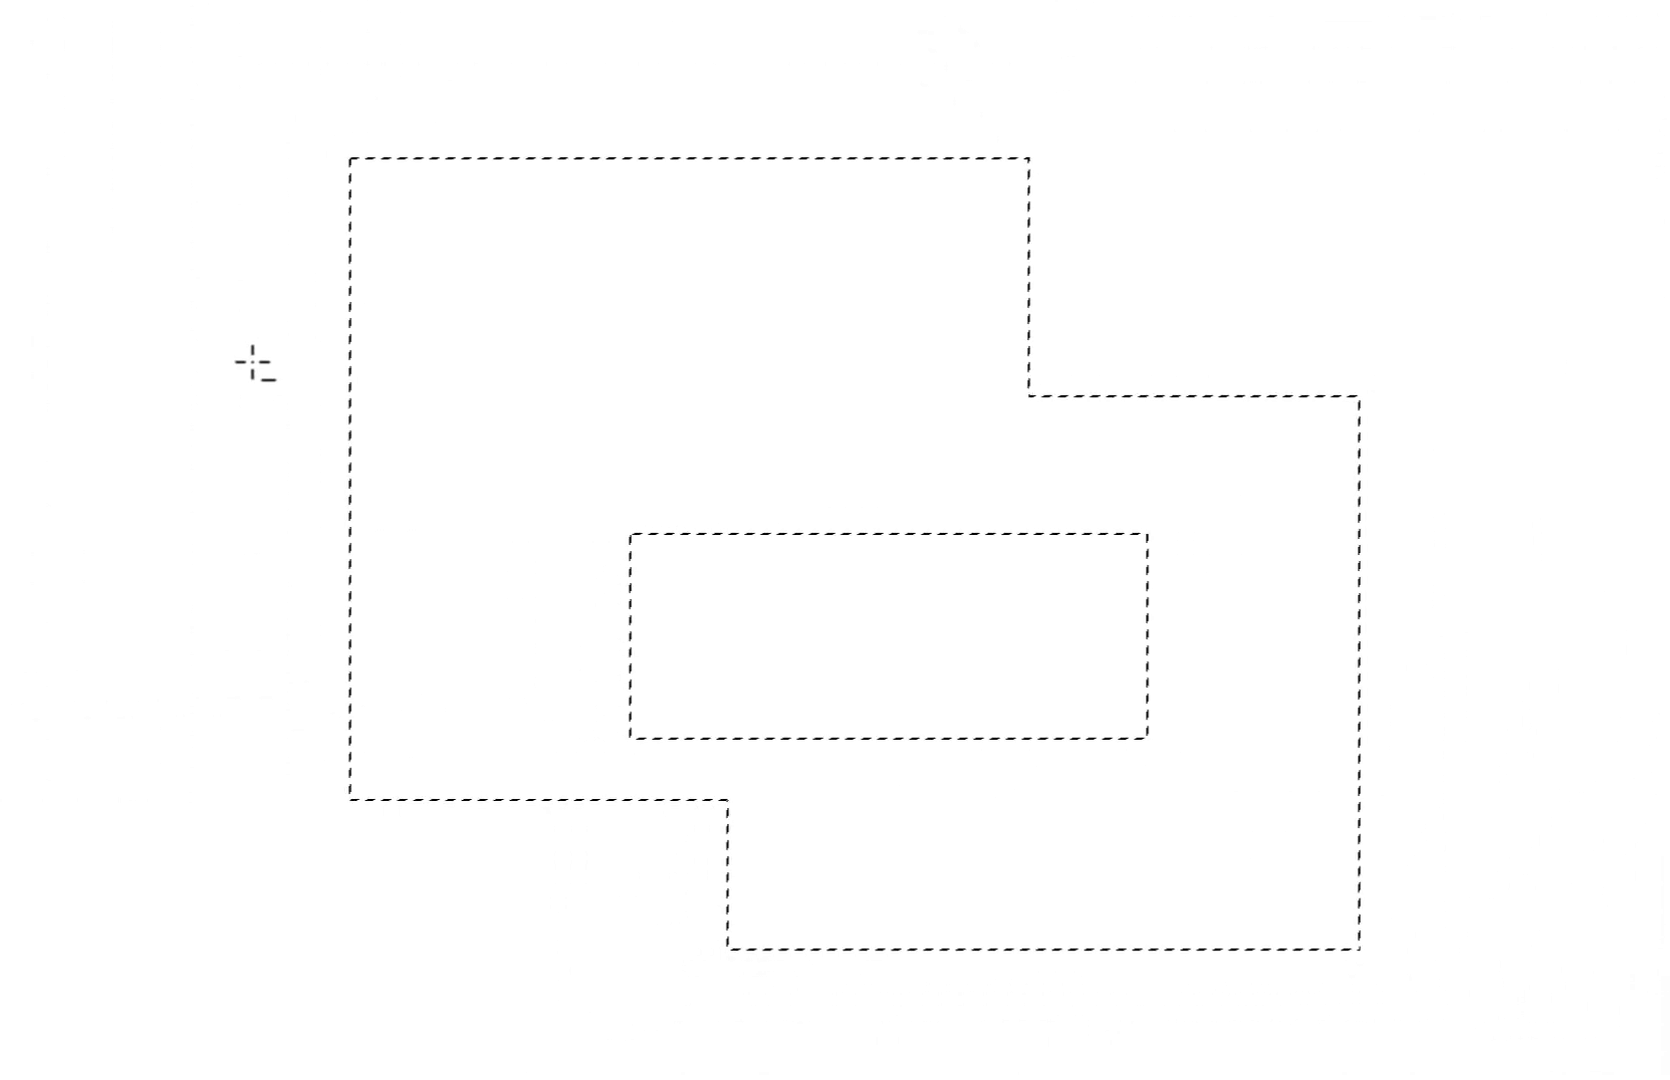
# Fill the notched selection with black using the Paint Bucket, deselect it, and remove the filled shape.
pyautogui.press('g')
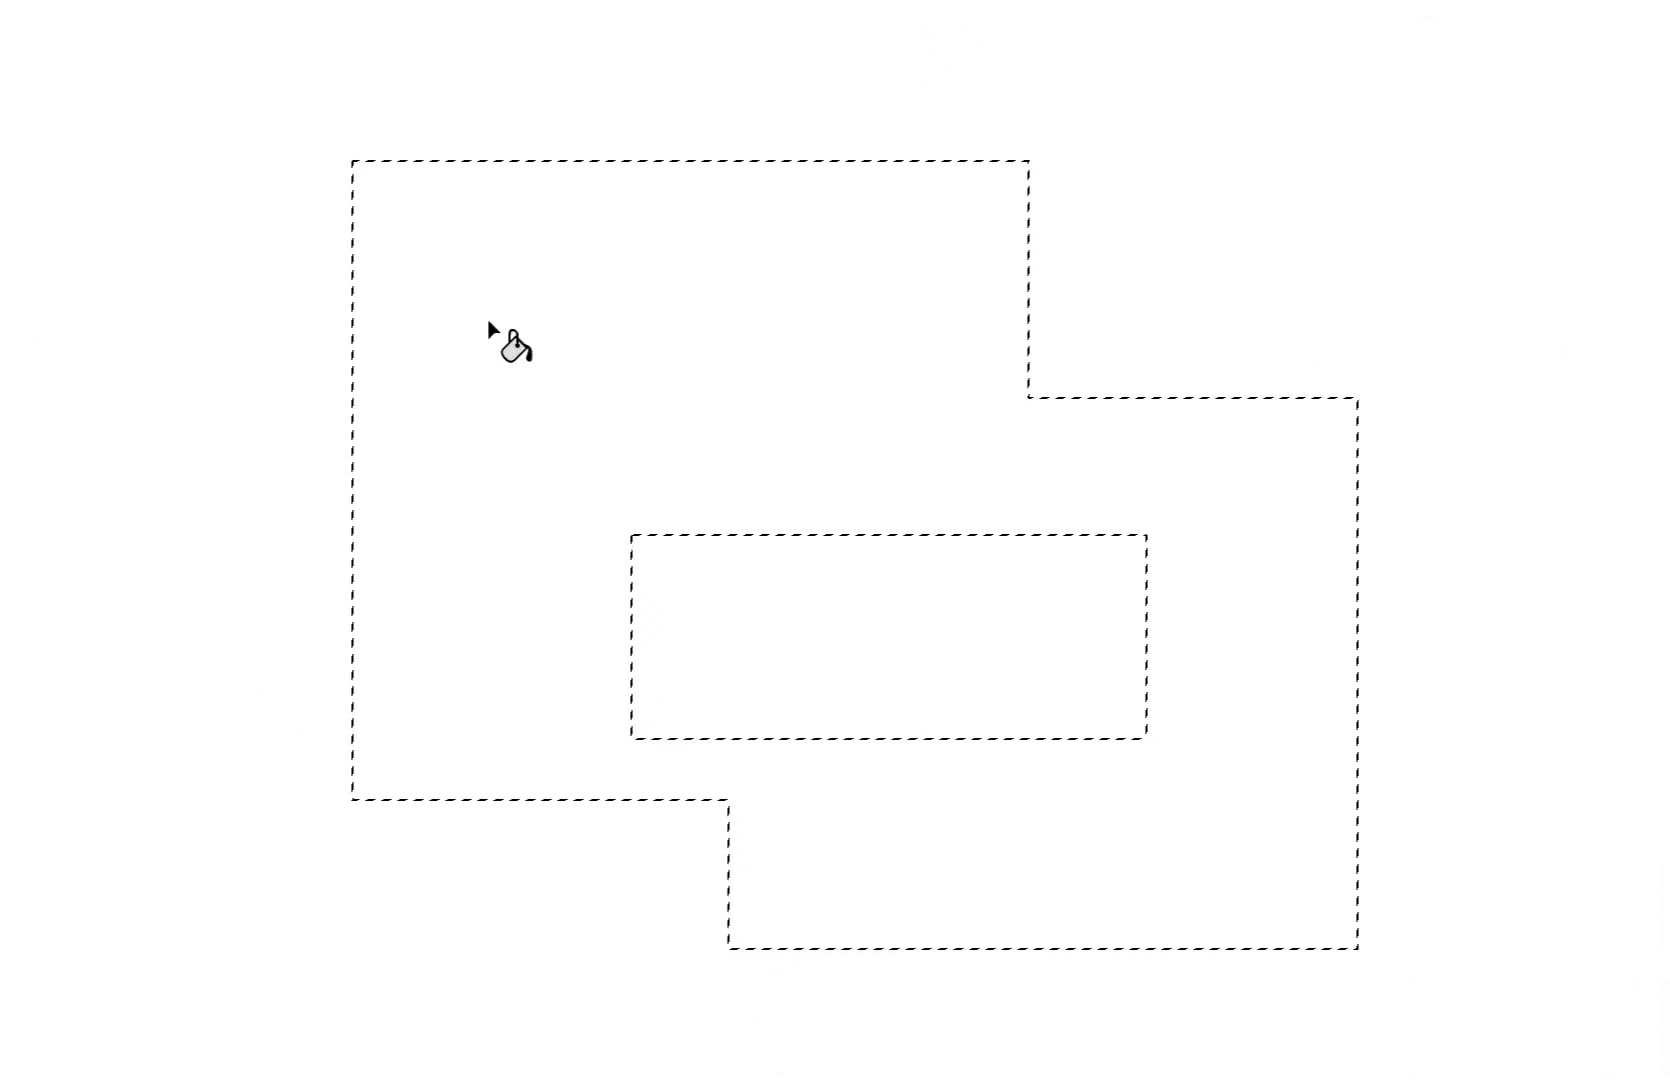
pyautogui.click(540, 354)
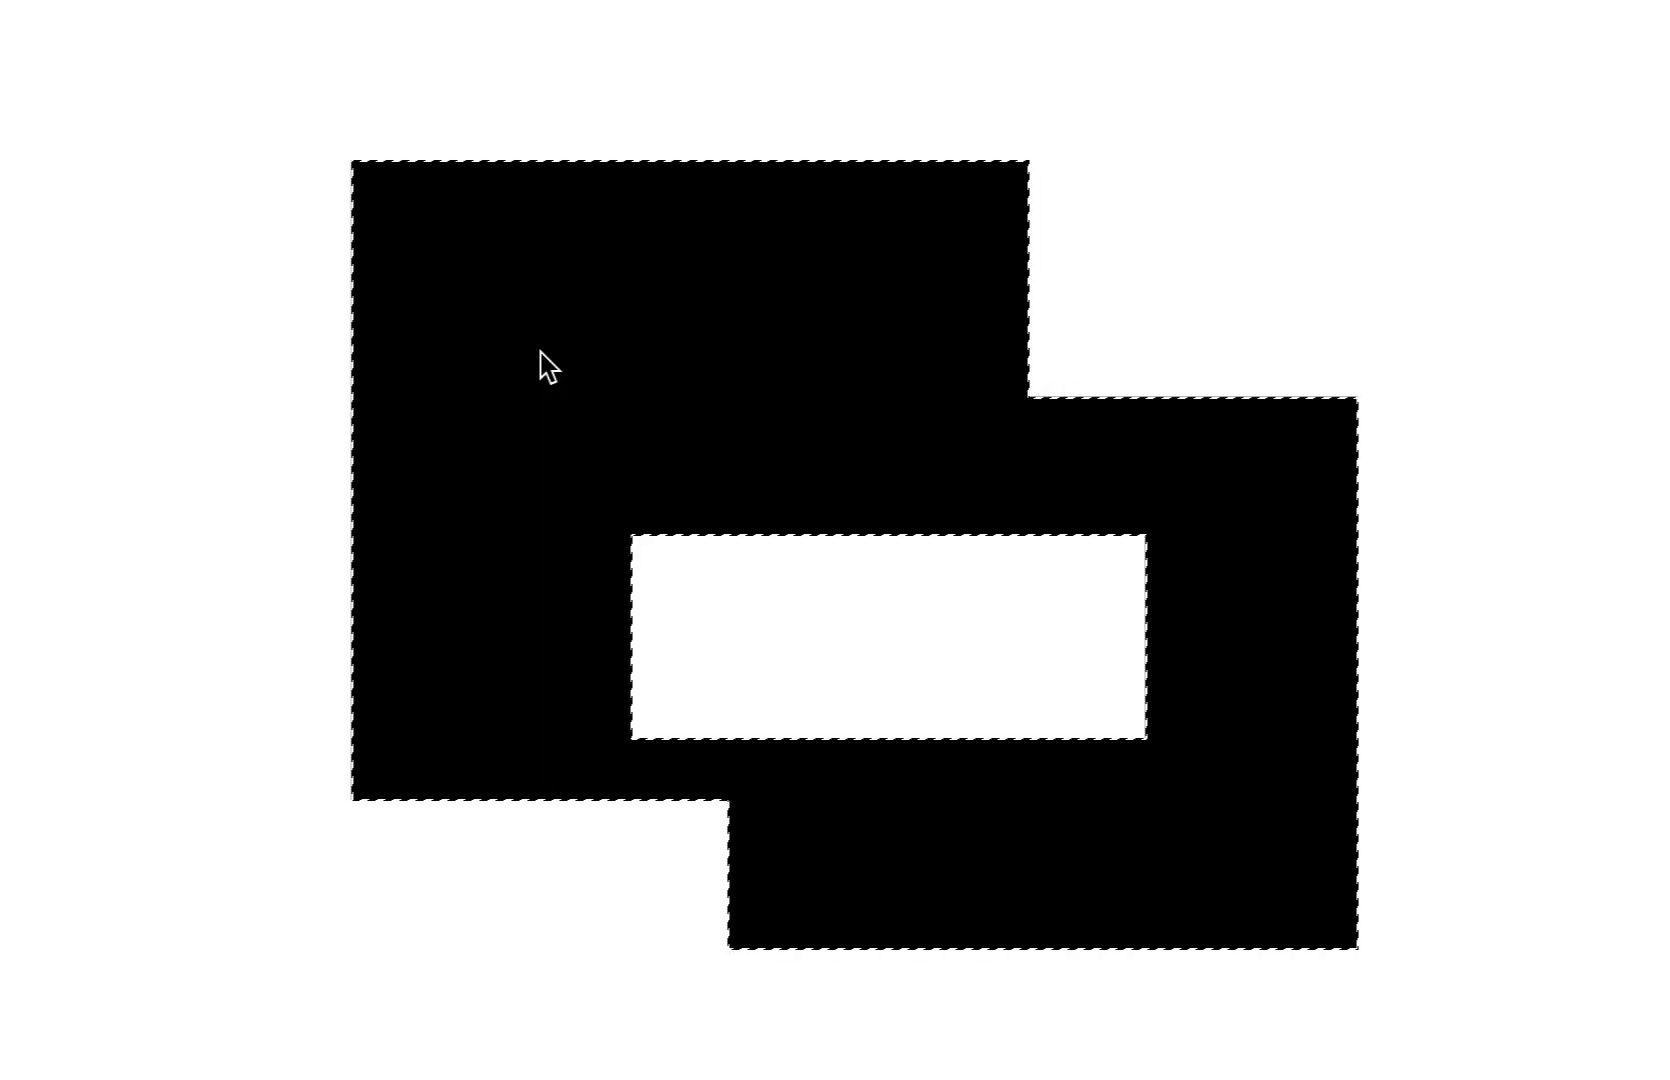
pyautogui.hotkey('ctrl', 'shift', 'a')
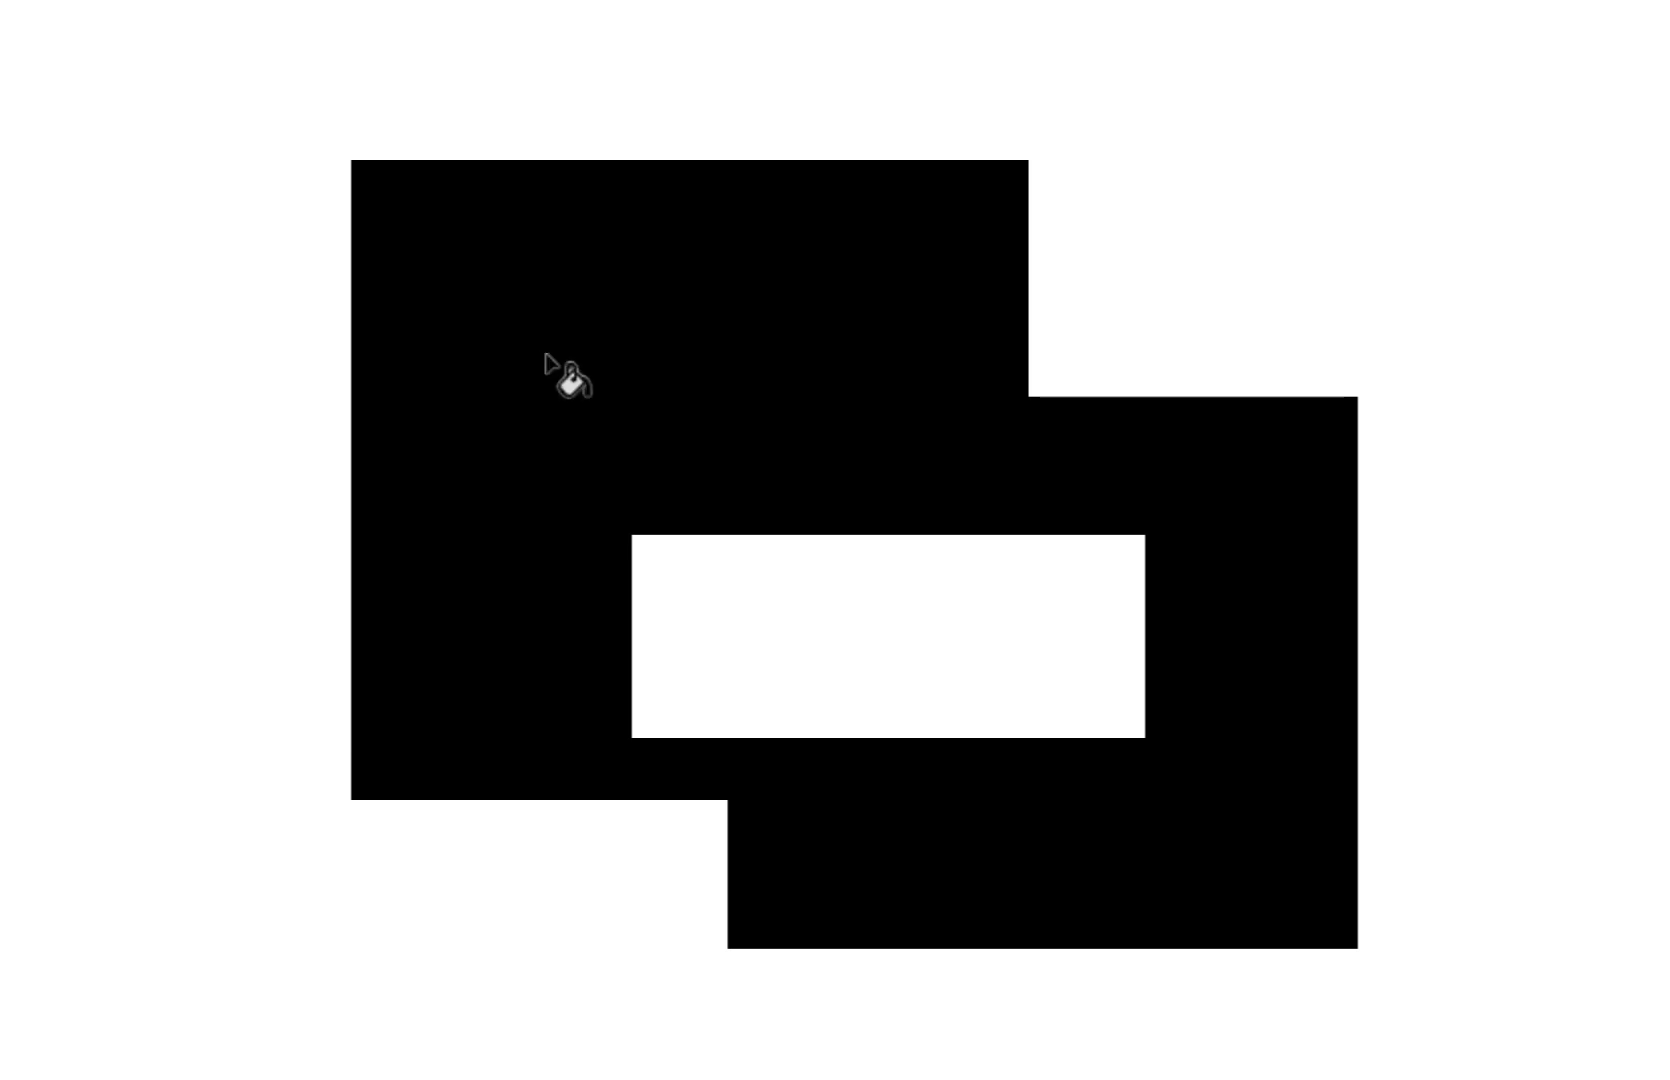
pyautogui.press('super+BackSpace')
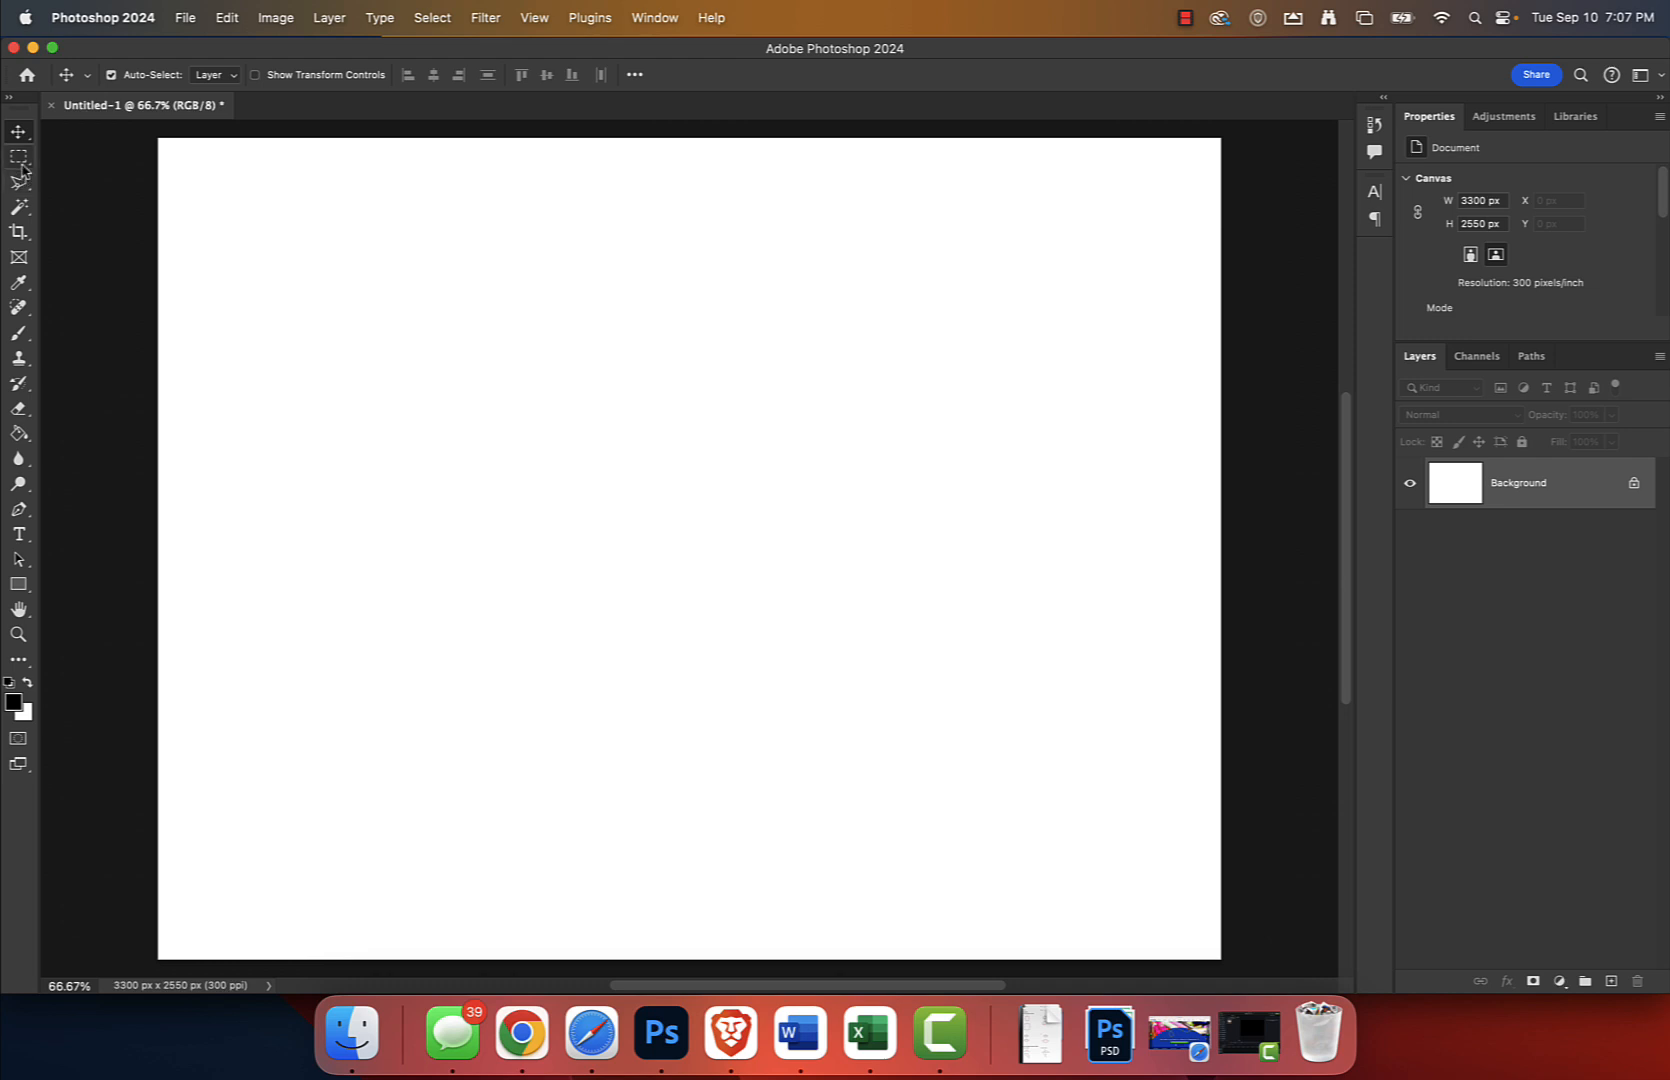
# Draw a rectangular selection of about 3142 x 2386 px just inside the page edges and add a new layer.
pyautogui.click(19, 158)
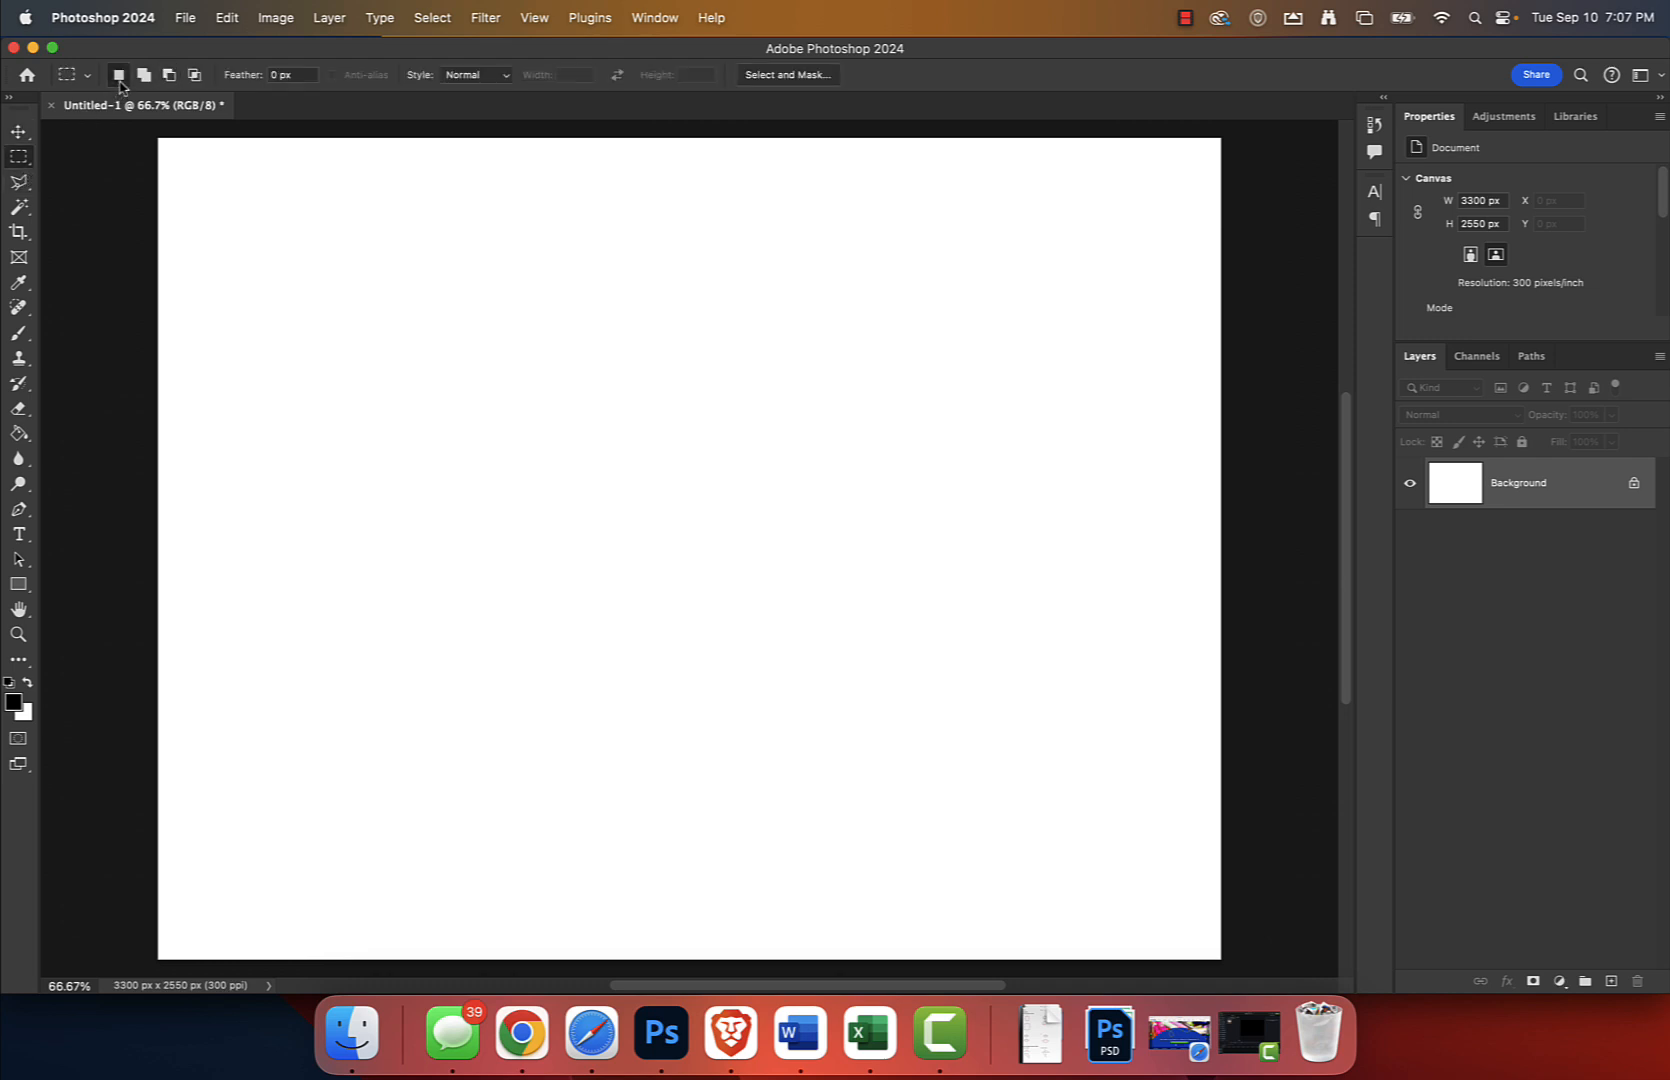
pyautogui.moveTo(174, 163); pyautogui.dragTo(1187, 932)
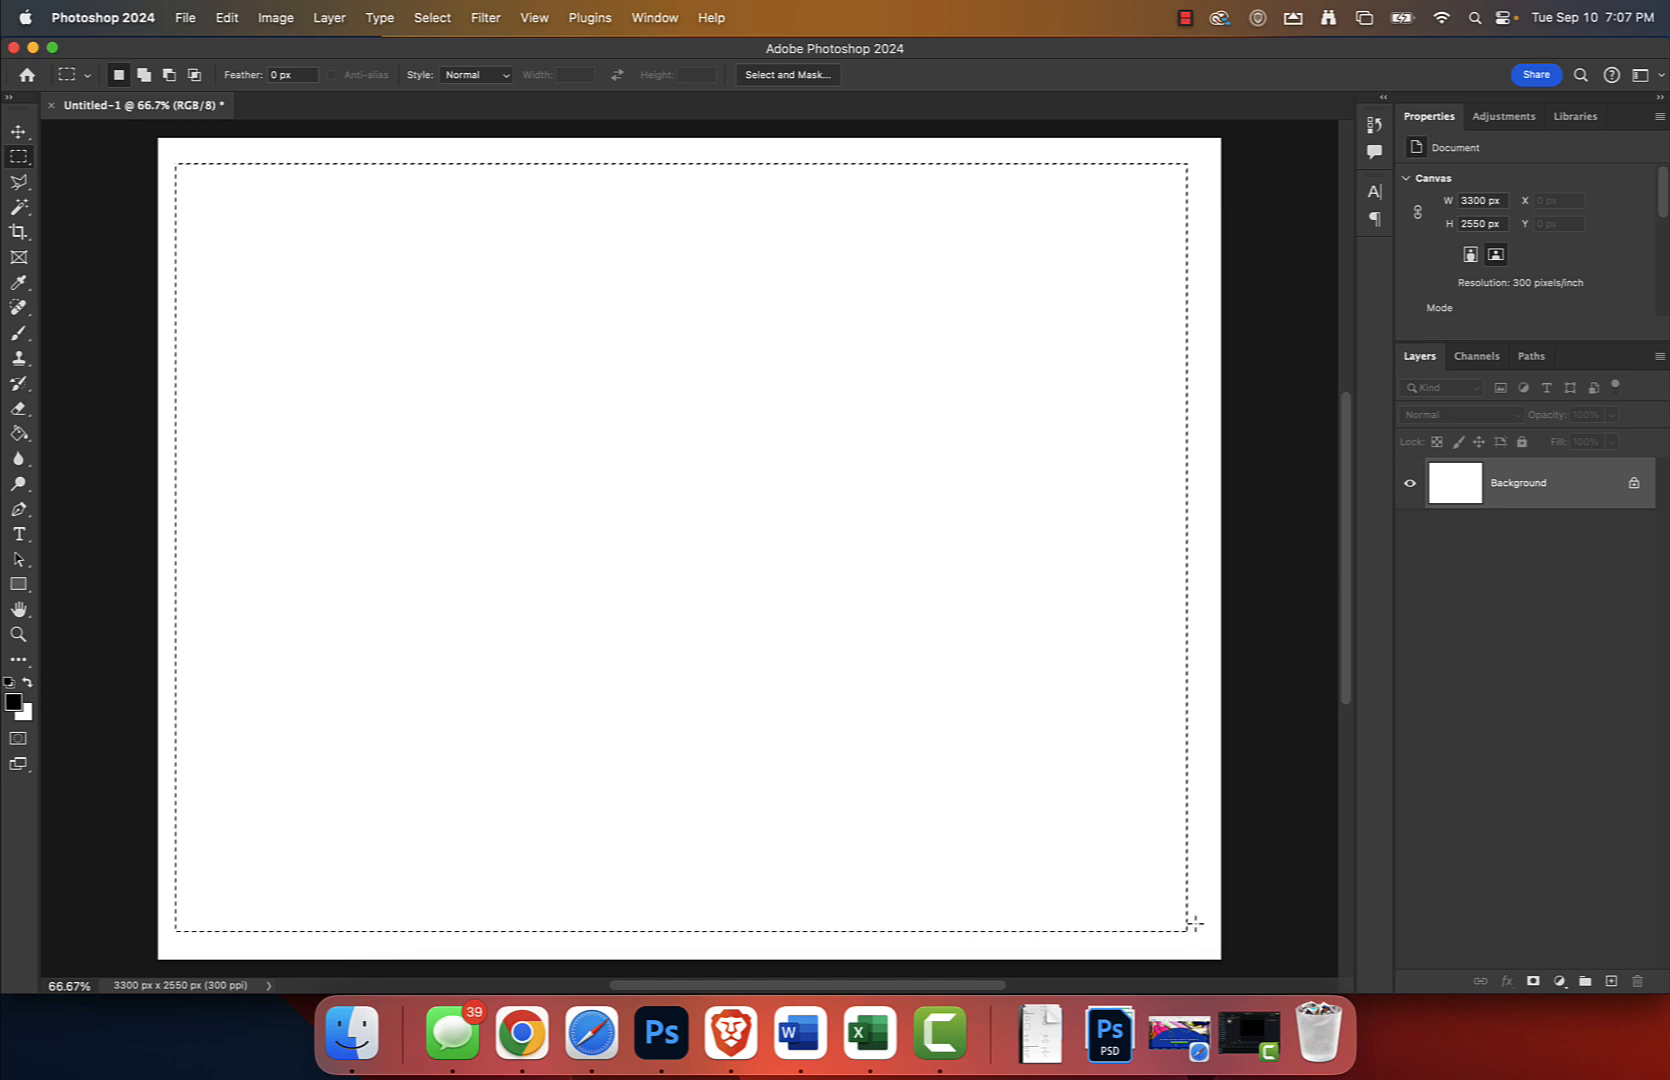
pyautogui.press('super+shift+n')
pyautogui.press('Return')
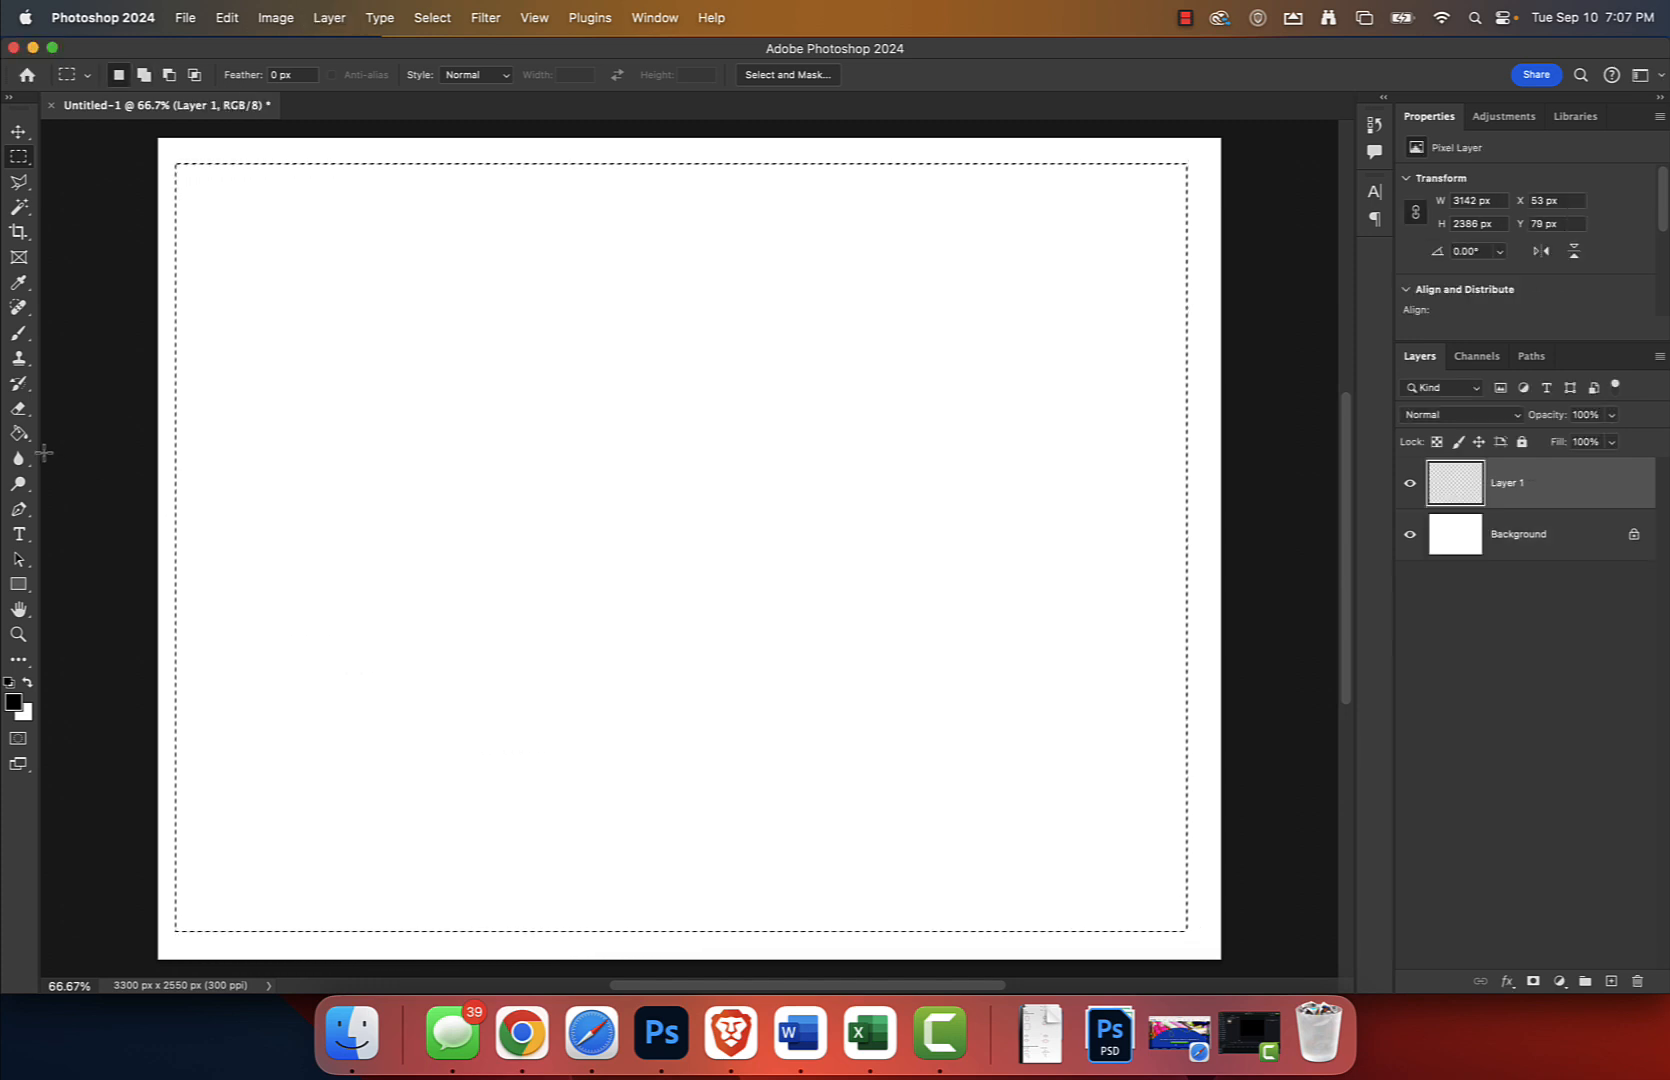
# Try filling the page-wide selection with black using the Paint Bucket, and undo the fill.
pyautogui.press('g')
pyautogui.click(492, 503)
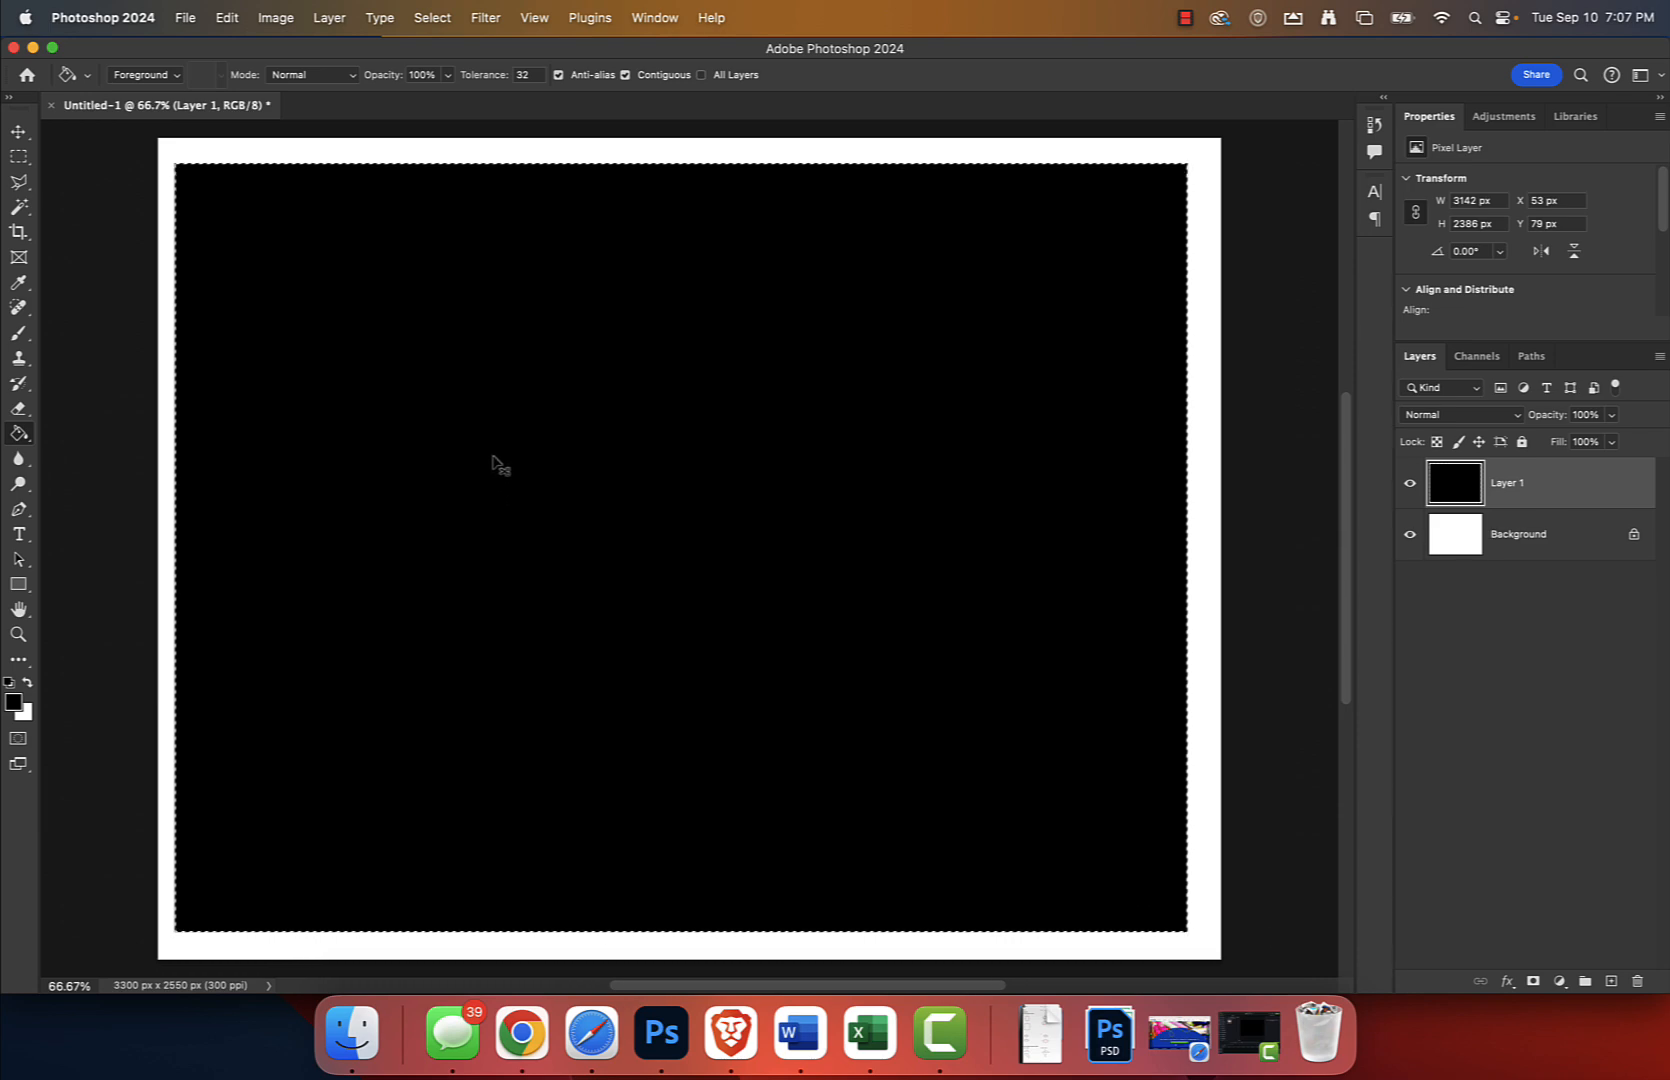
pyautogui.press('super+z')
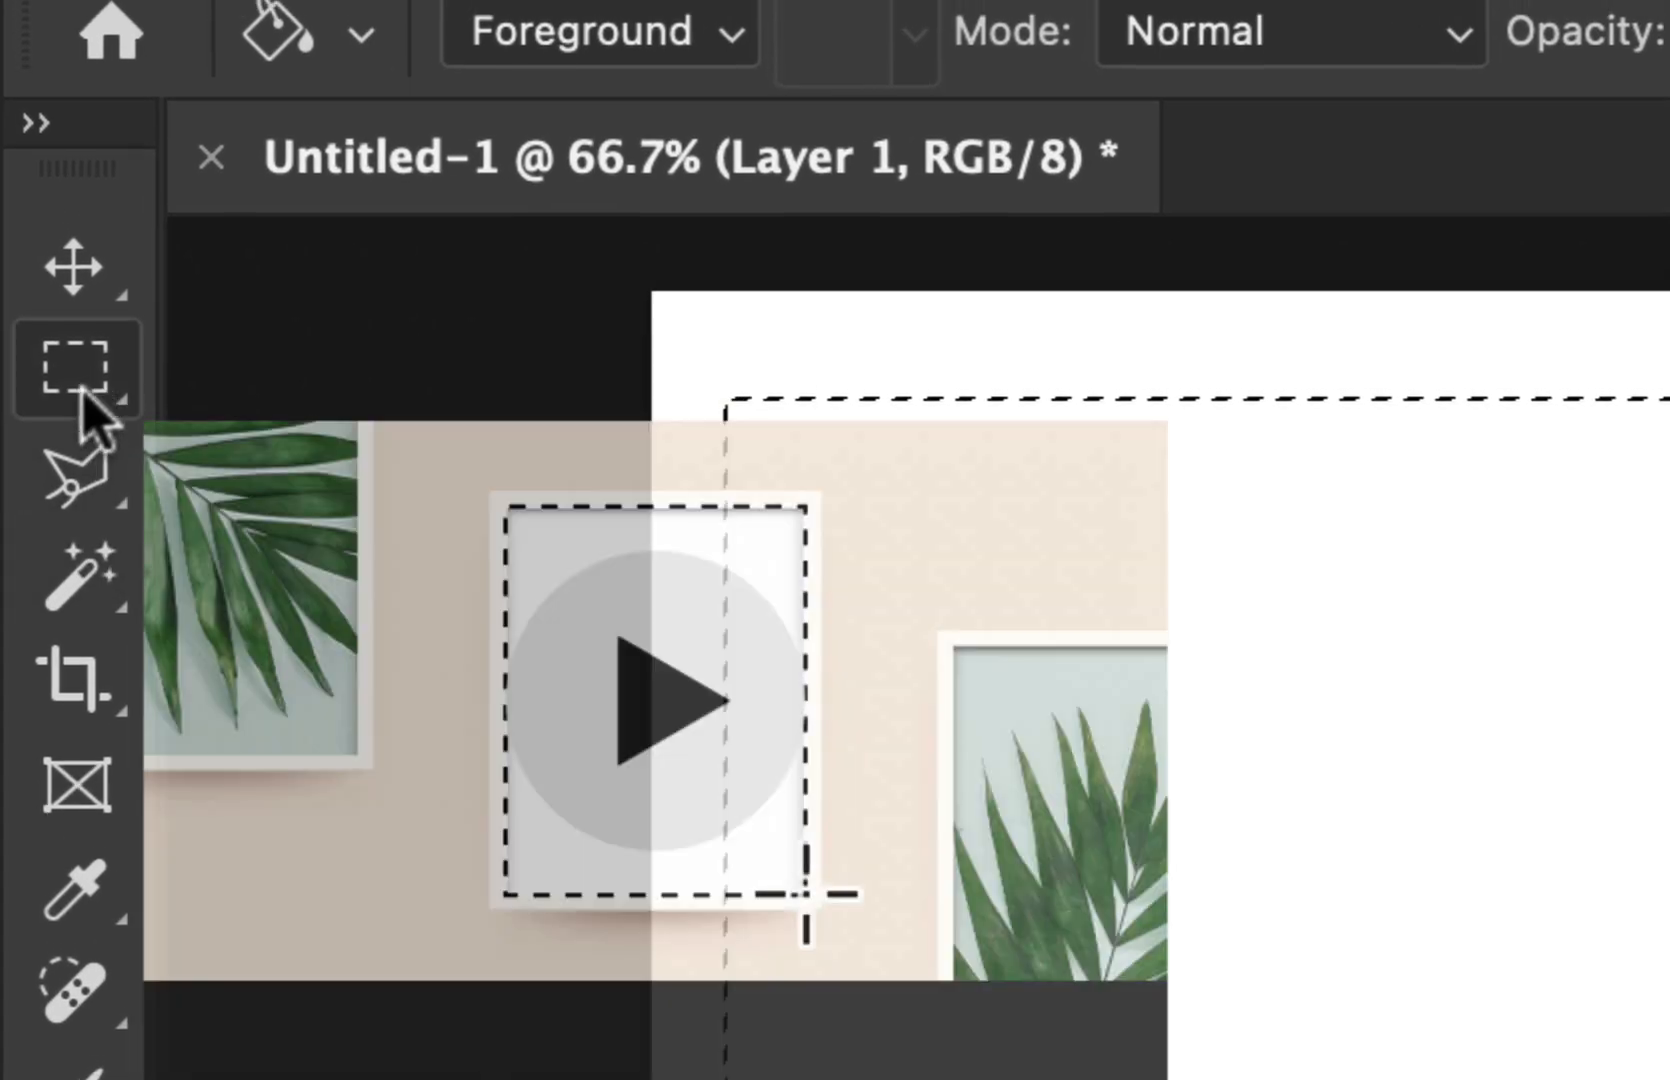
# Subtract a thin horizontal strip across the middle of the selection to split it into an upper and a lower rectangle.
pyautogui.click(70, 345)
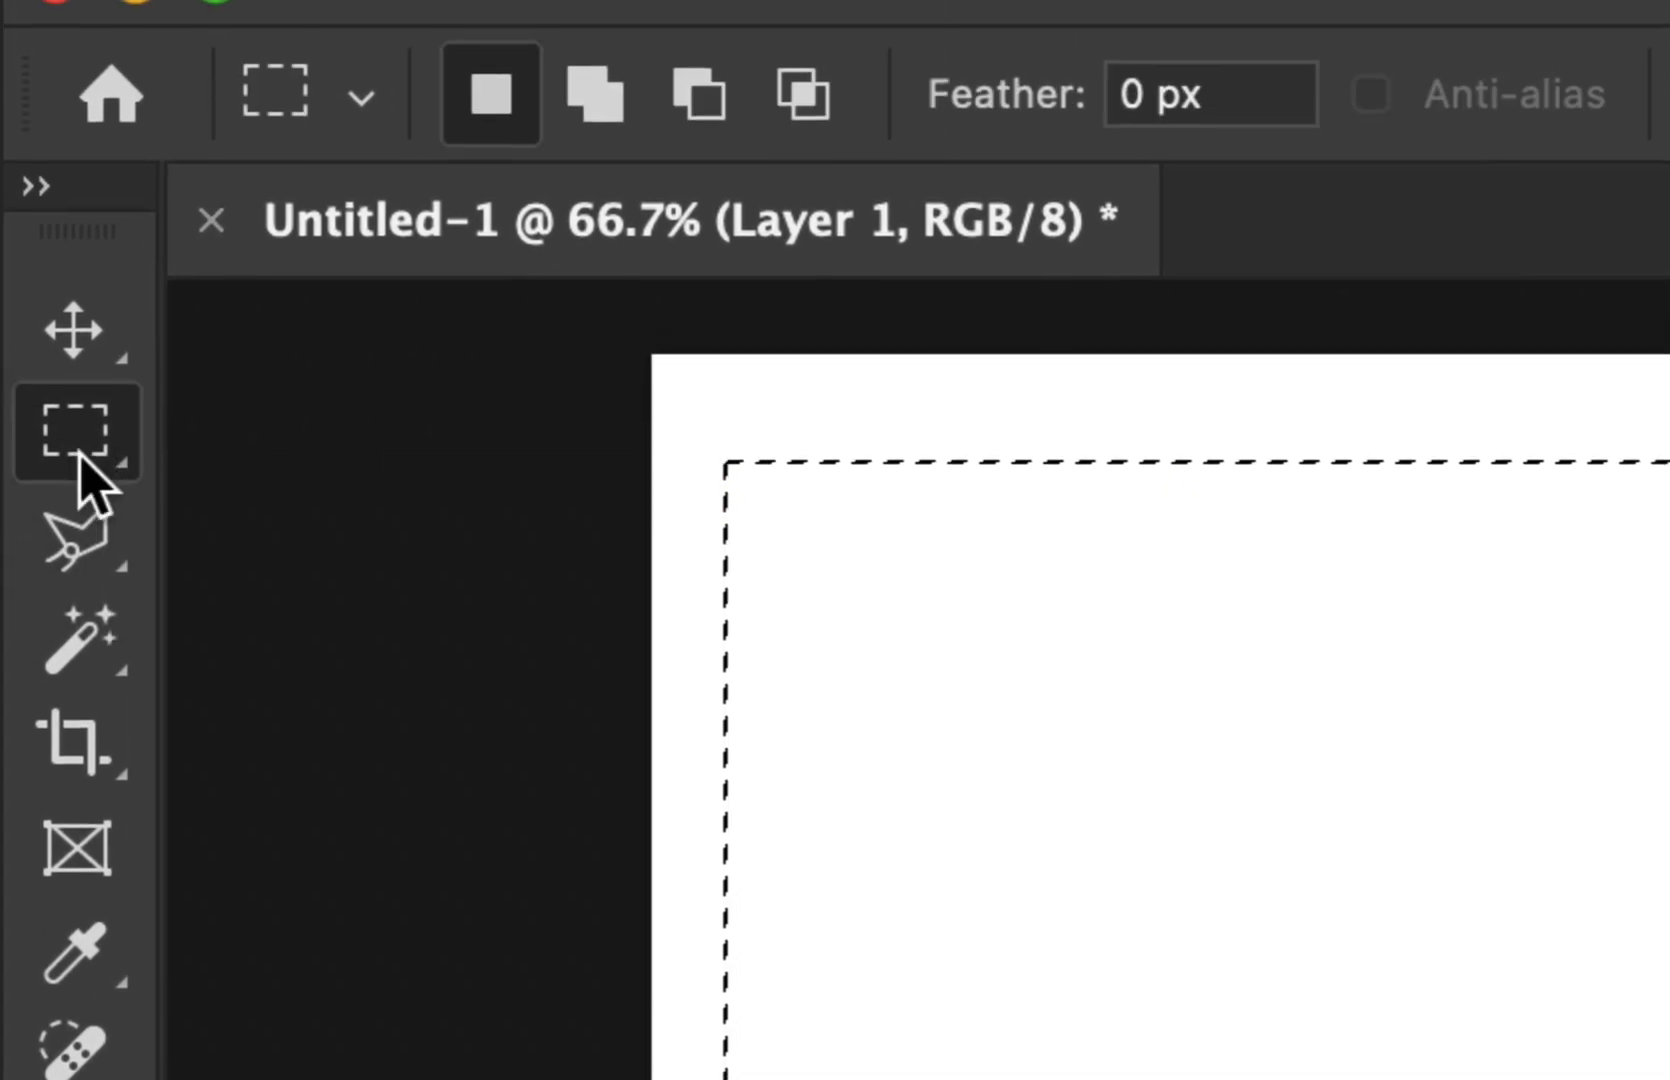
pyautogui.click(696, 138)
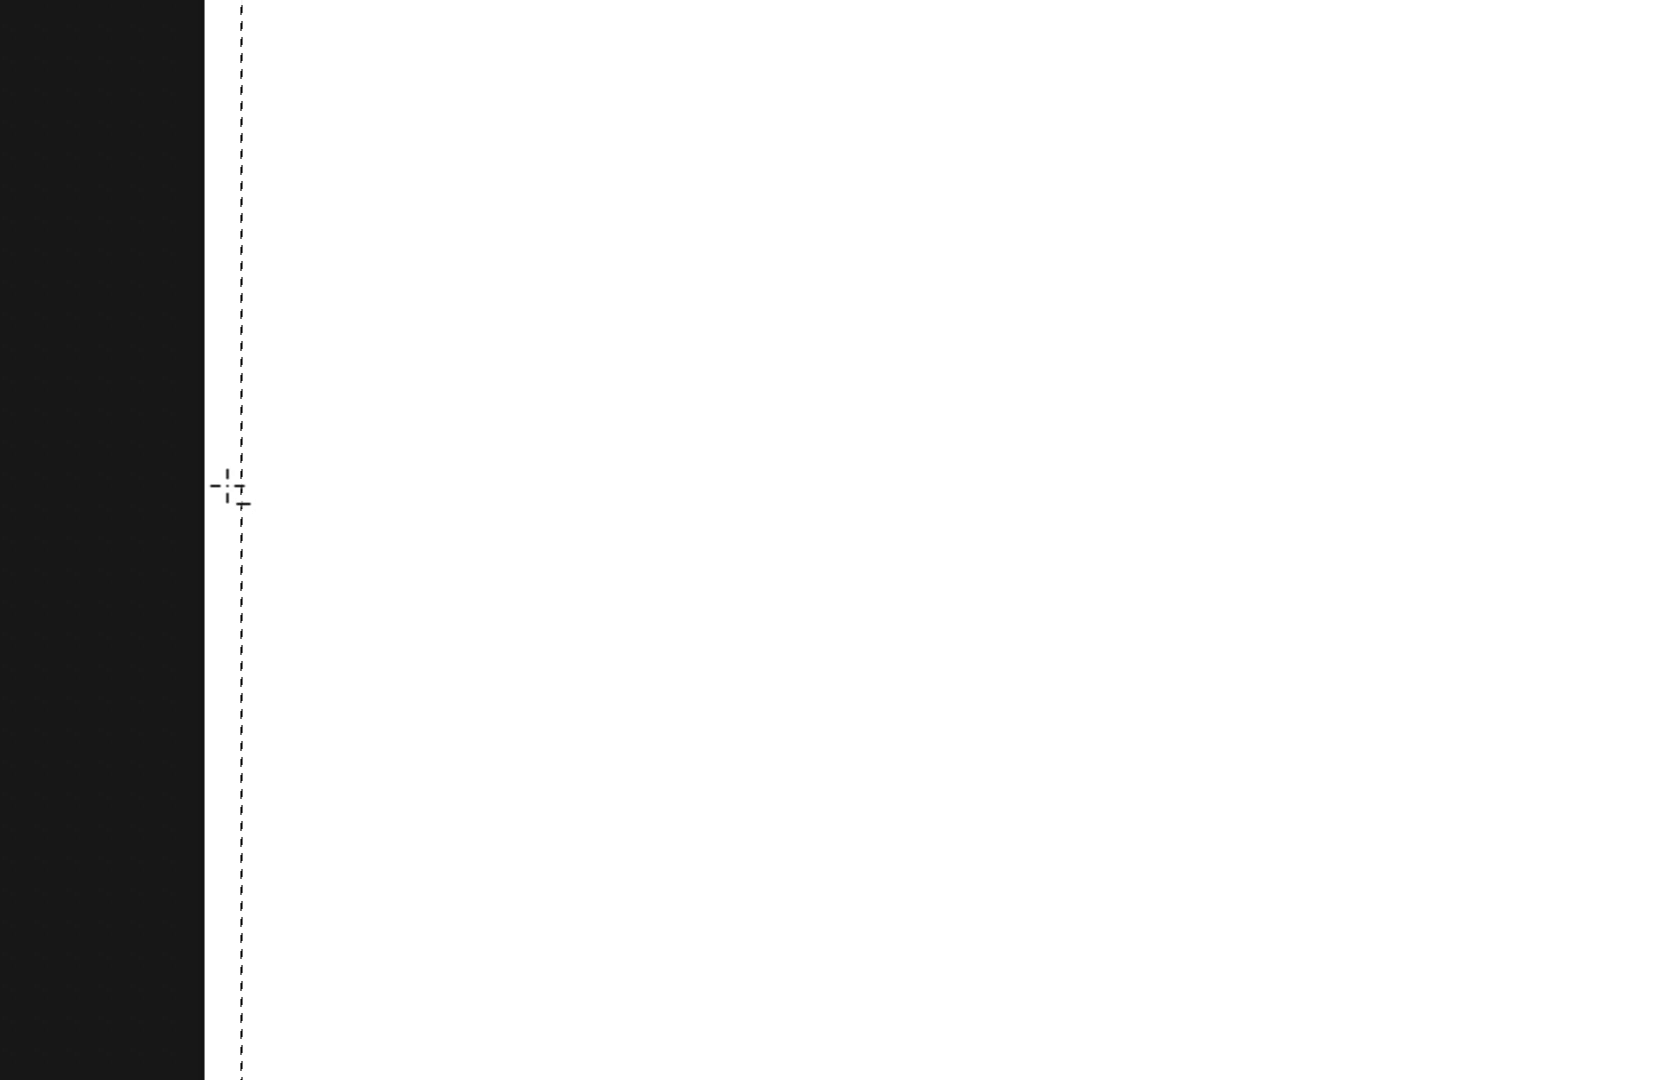
pyautogui.moveTo(232, 448); pyautogui.dragTo(1146, 497)
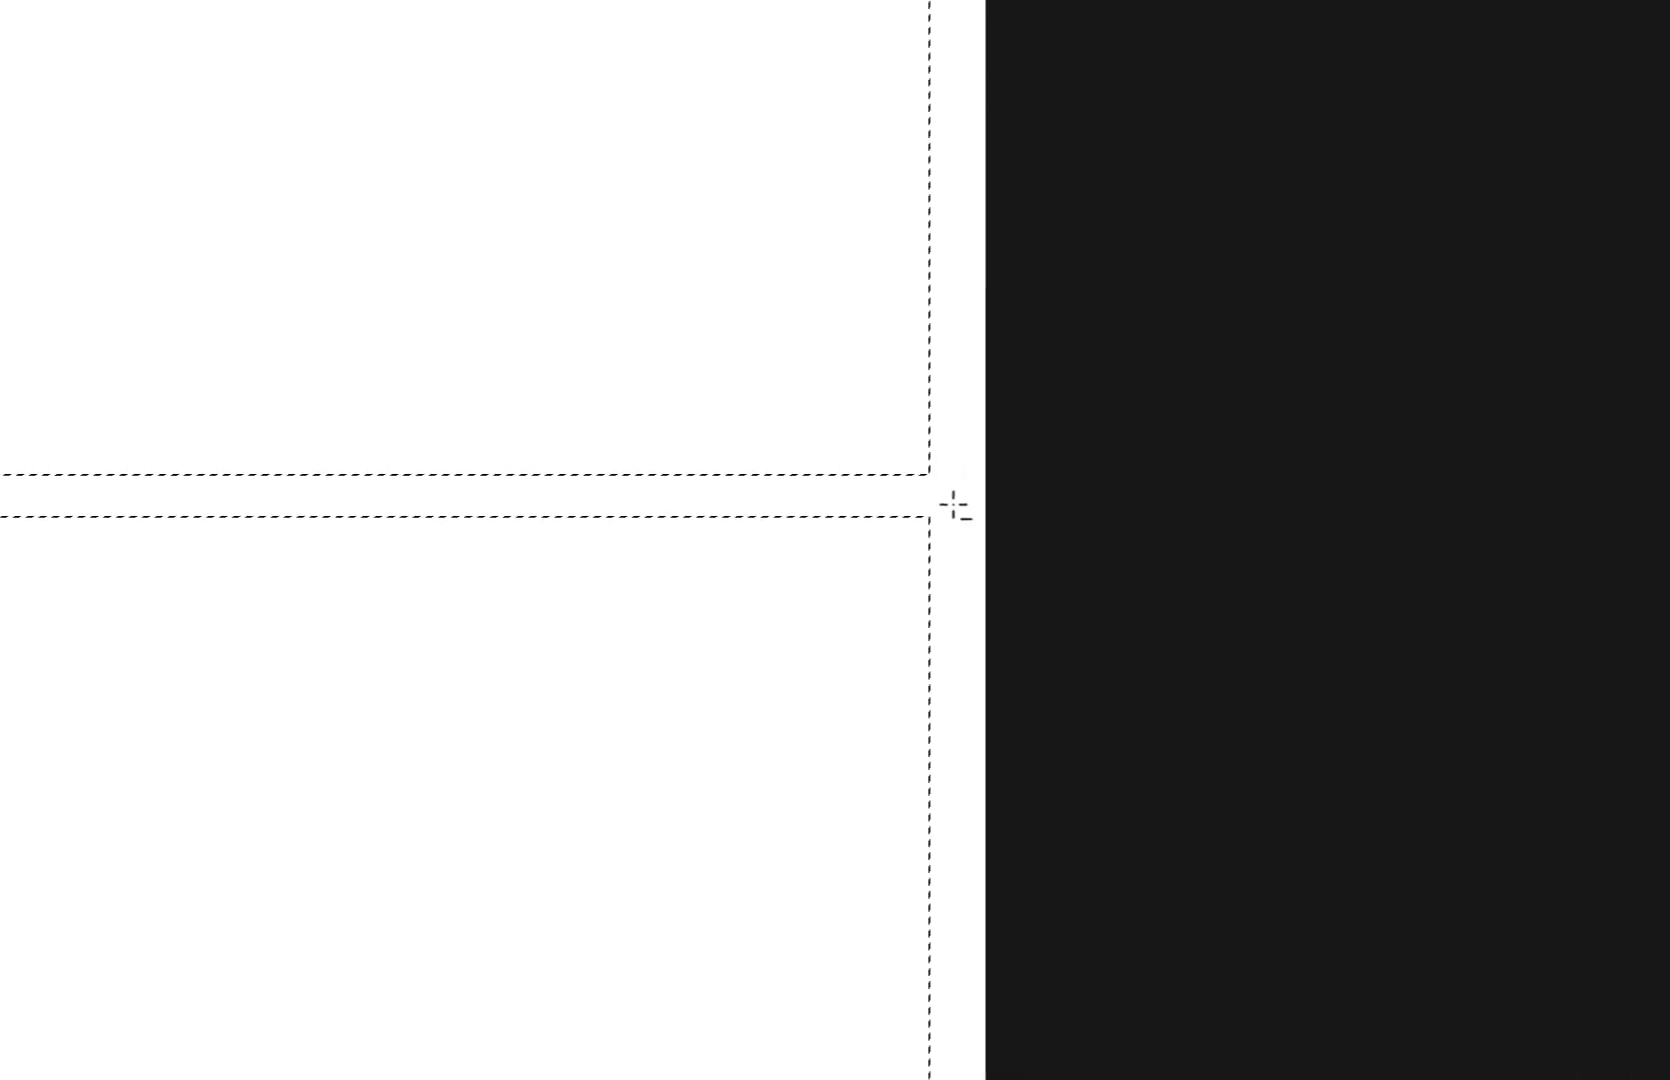
pyautogui.press('super+0')
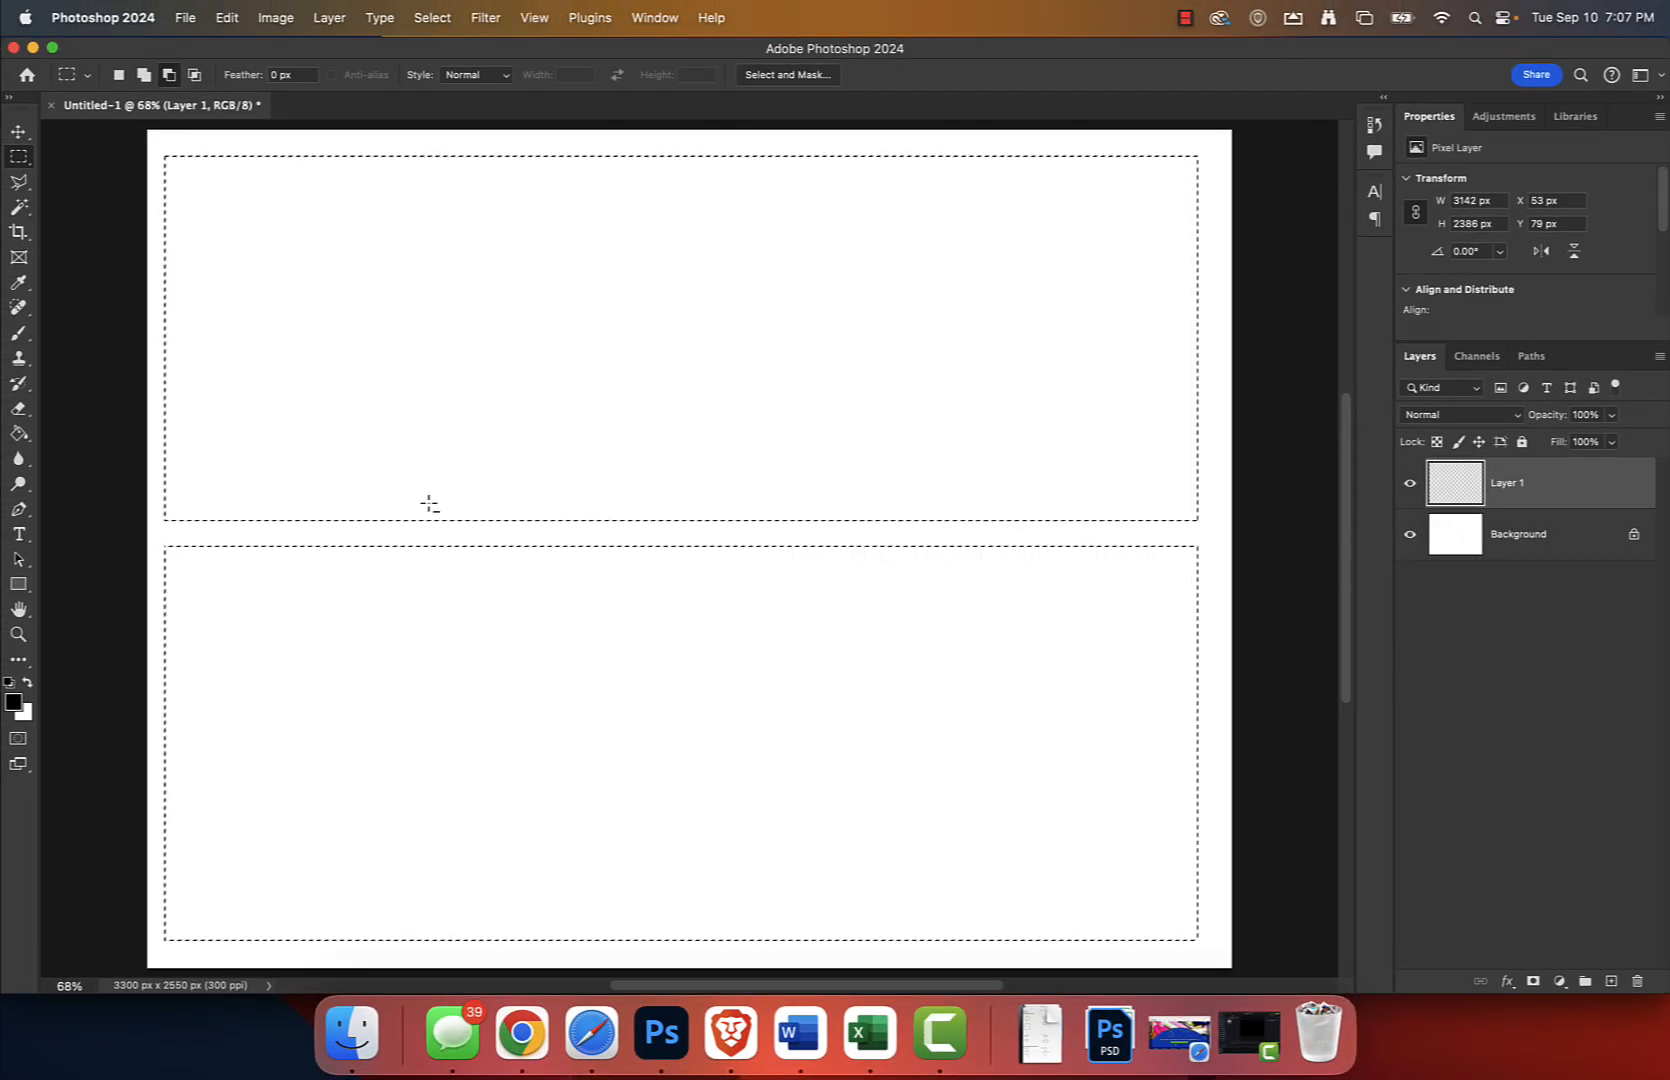
# Try filling both the upper and lower selected rectangles with black, and undo the fill.
pyautogui.press('g')
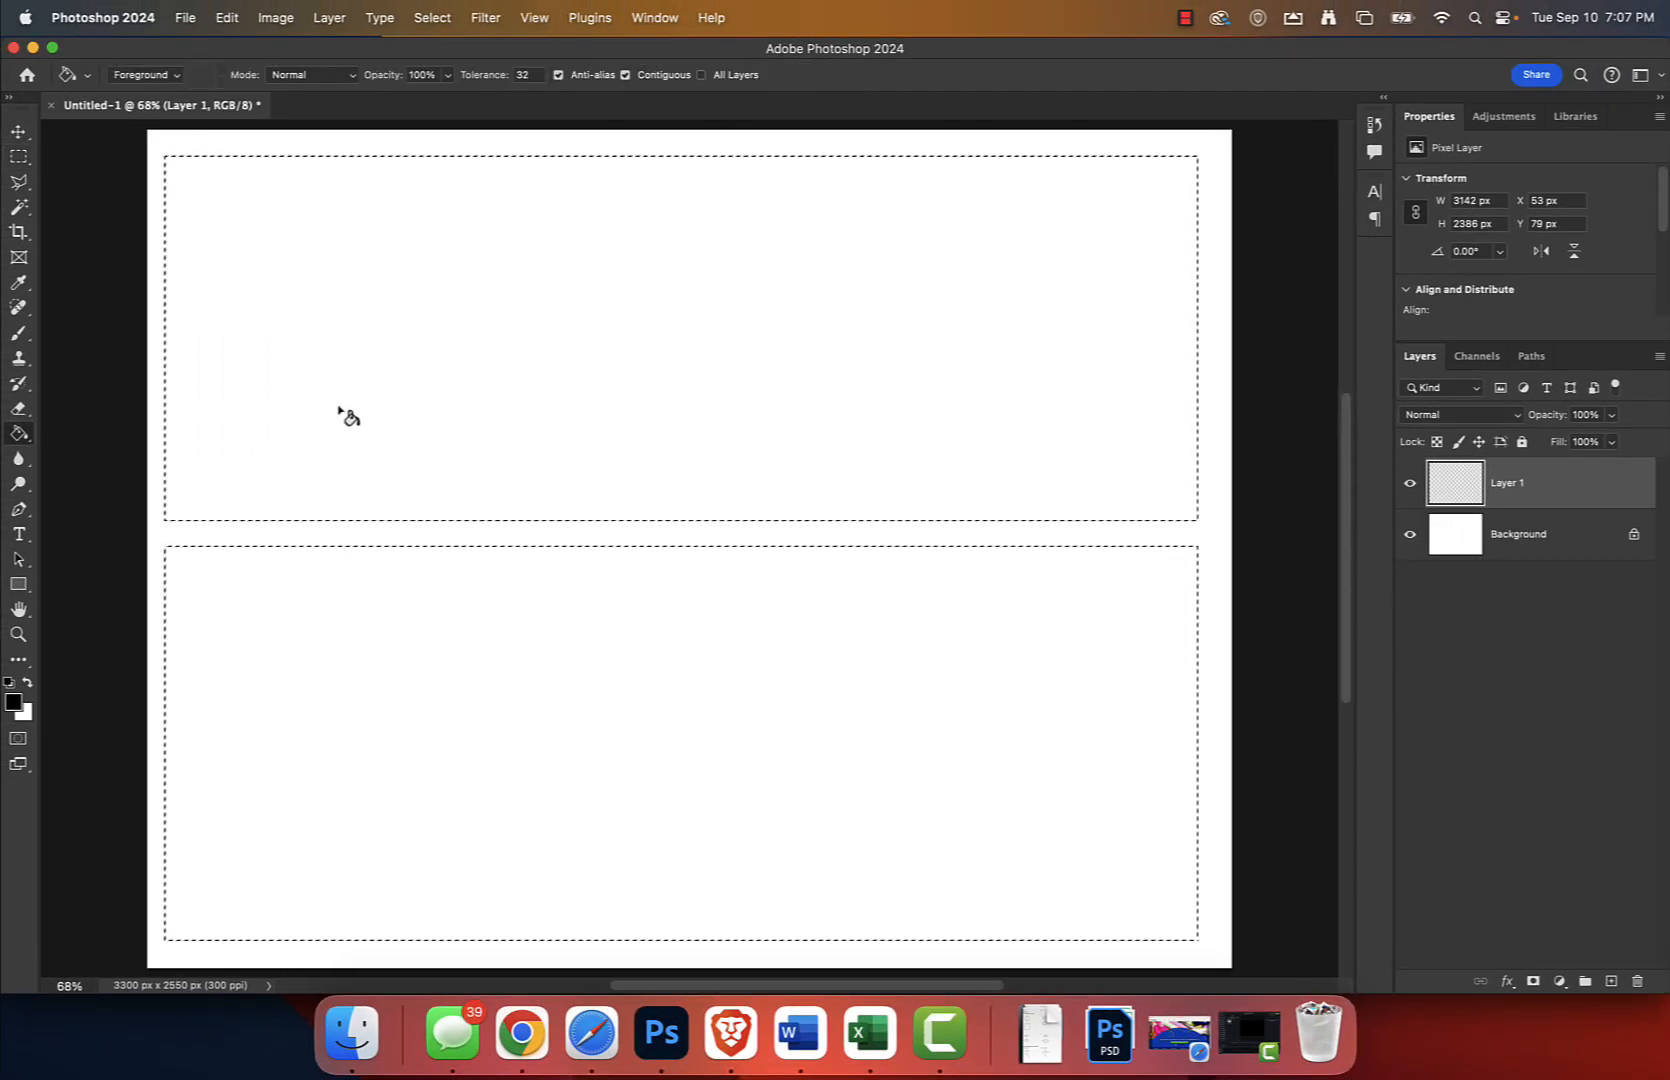
pyautogui.click(340, 410)
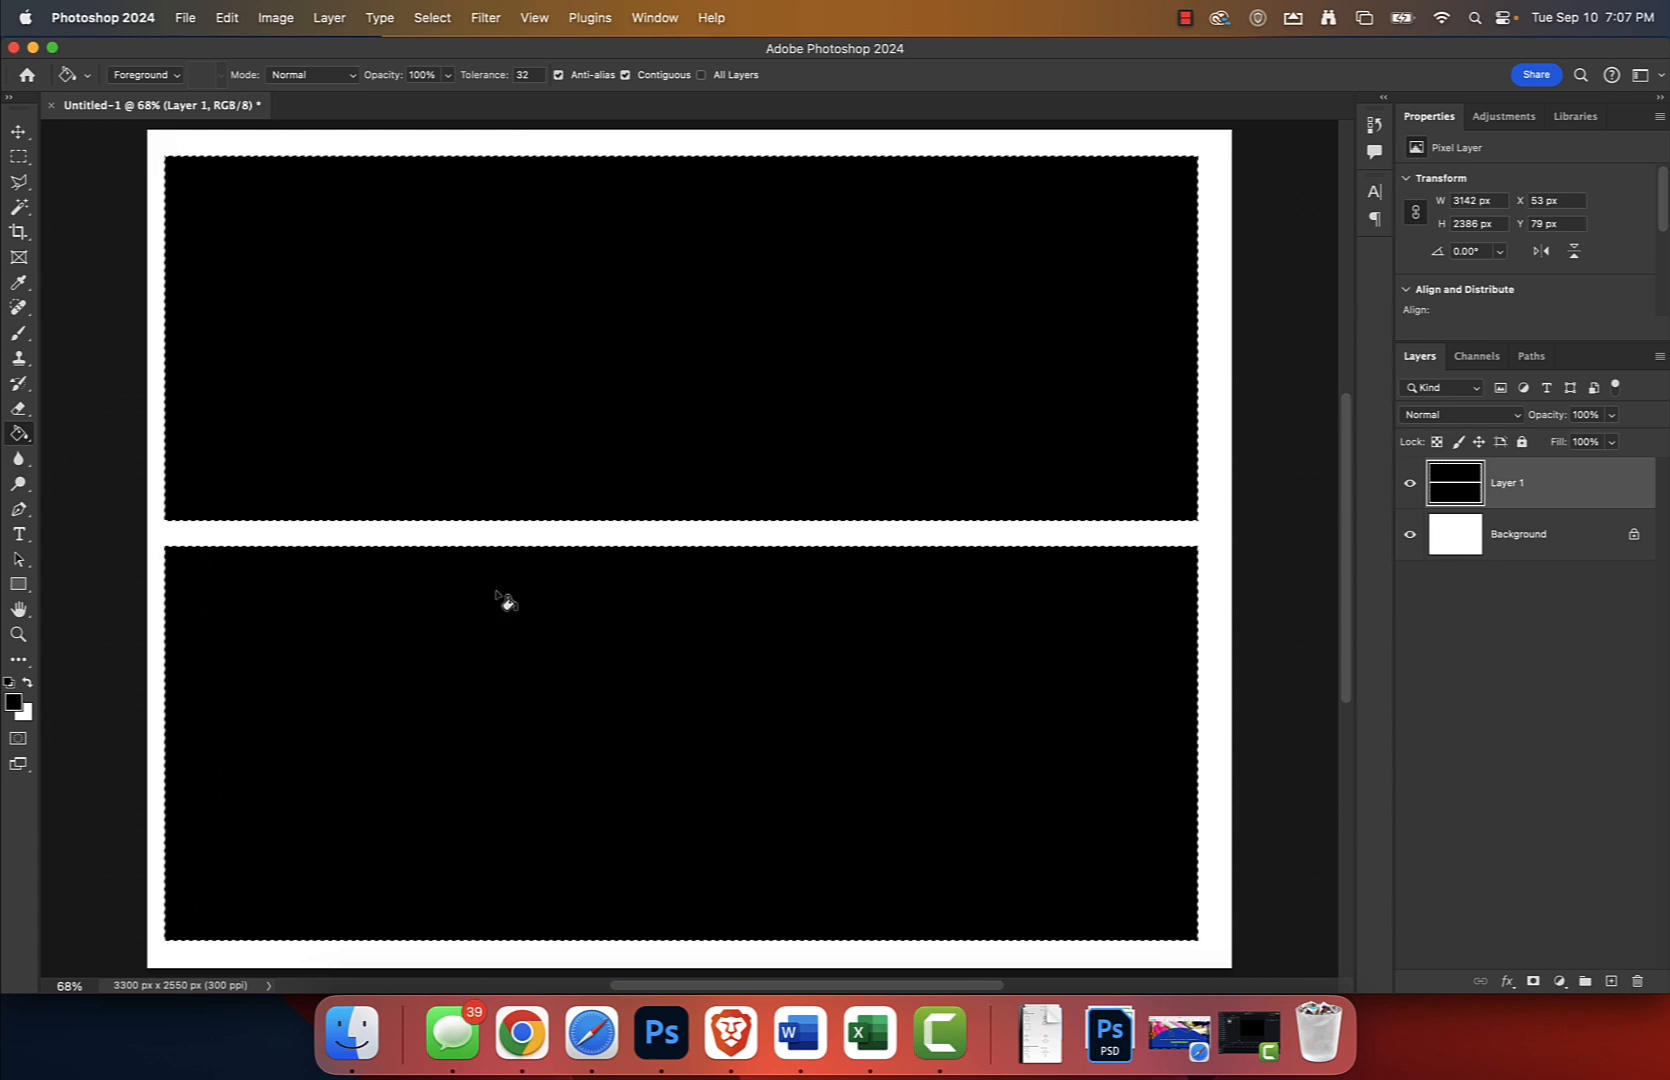
pyautogui.press('super+z')
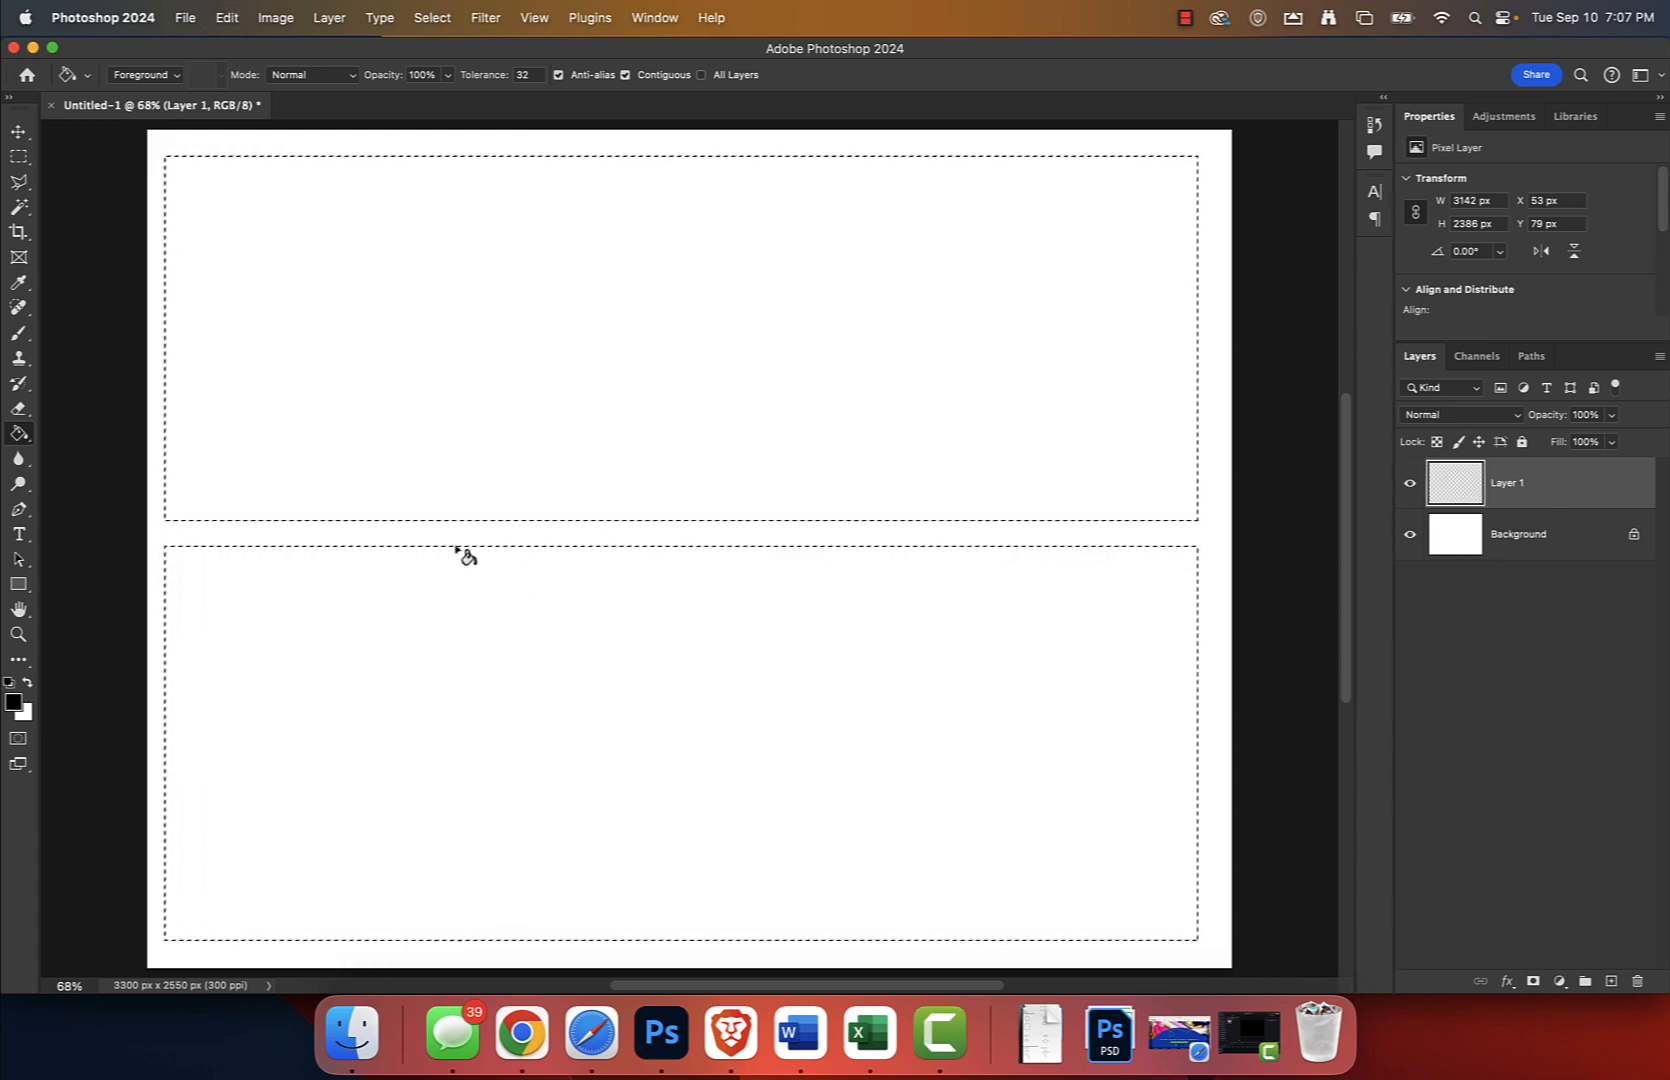
# Subtract two vertical strips from the selection to make six frames, then fill all six with black and deselect.
pyautogui.click(20, 162)
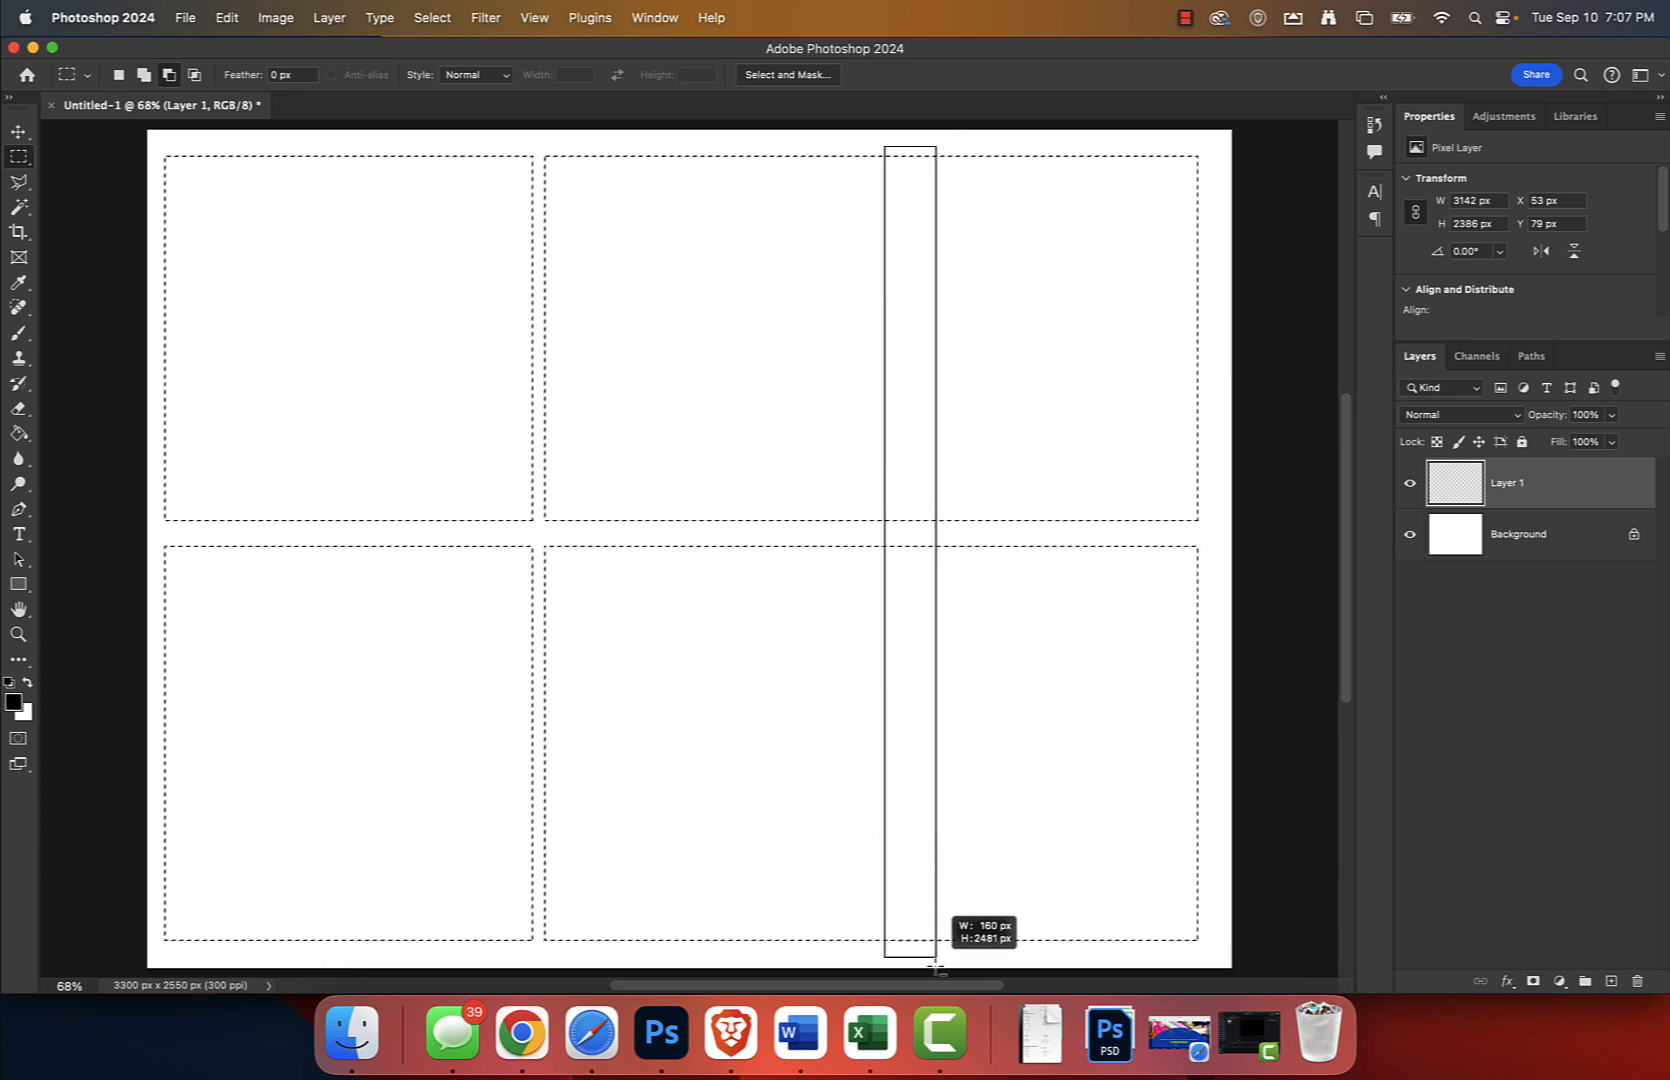
pyautogui.moveTo(893, 819); pyautogui.dragTo(906, 750)
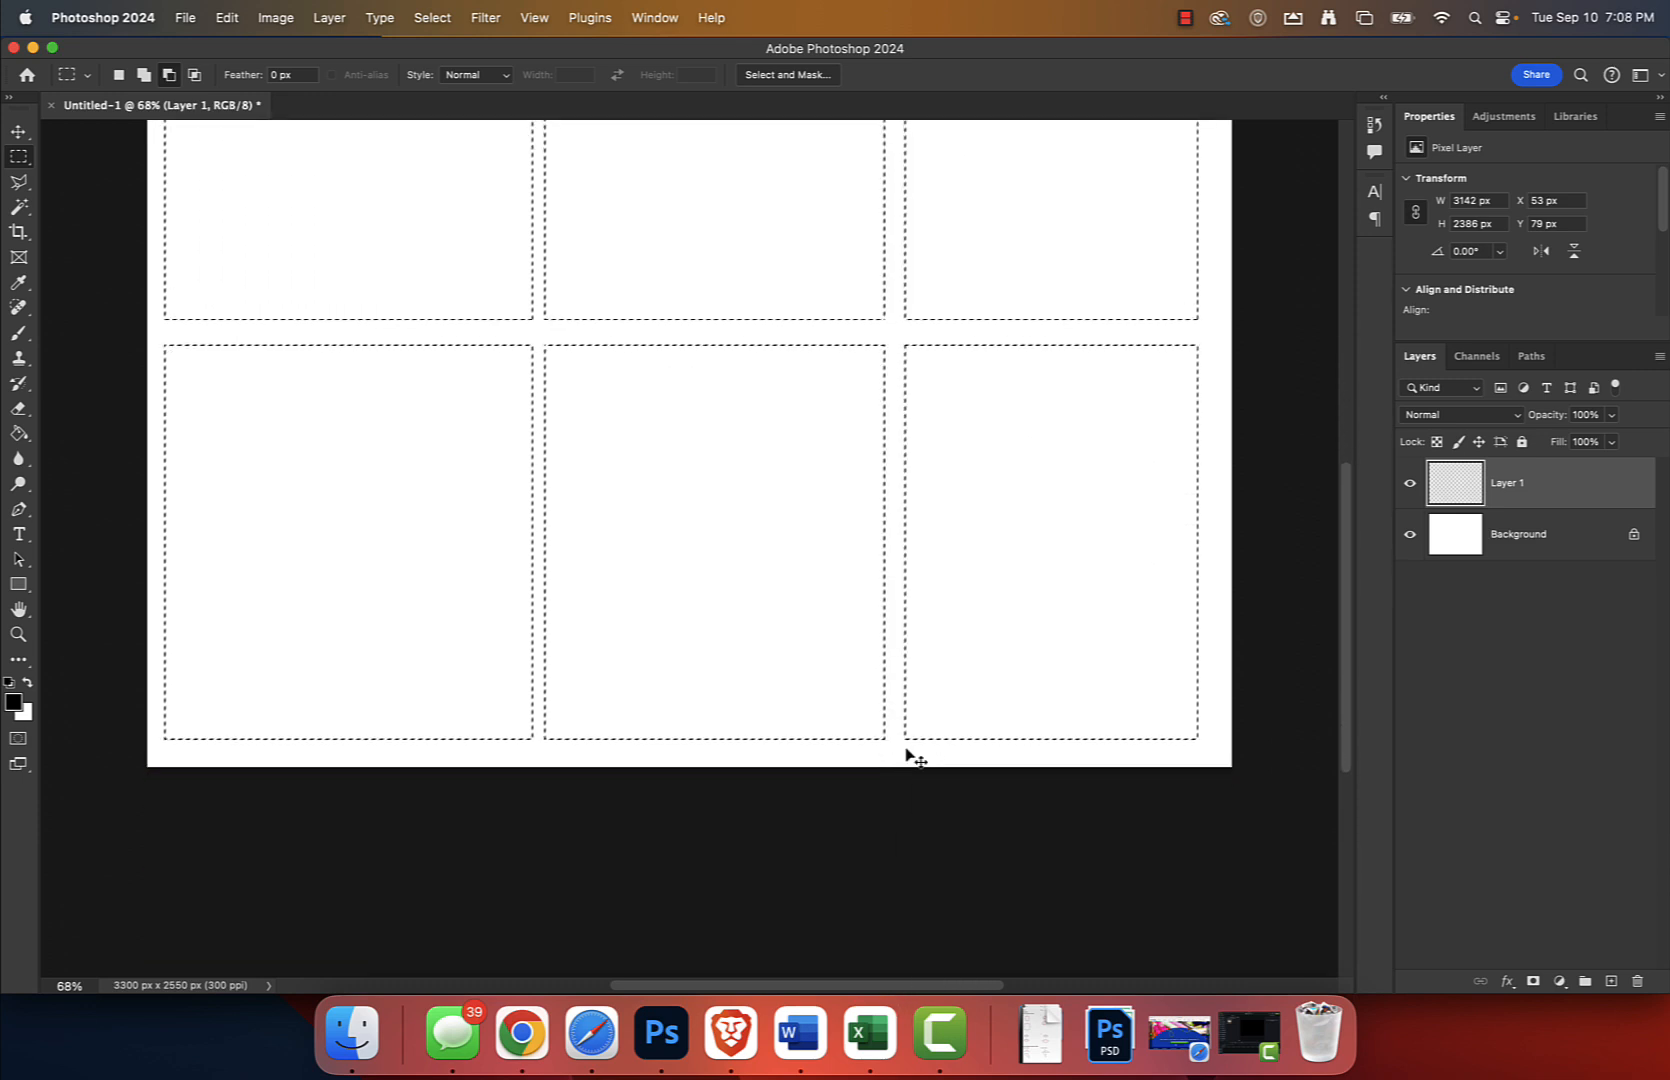
pyautogui.scroll(2, 906, 750)
pyautogui.press('g')
pyautogui.click(740, 693)
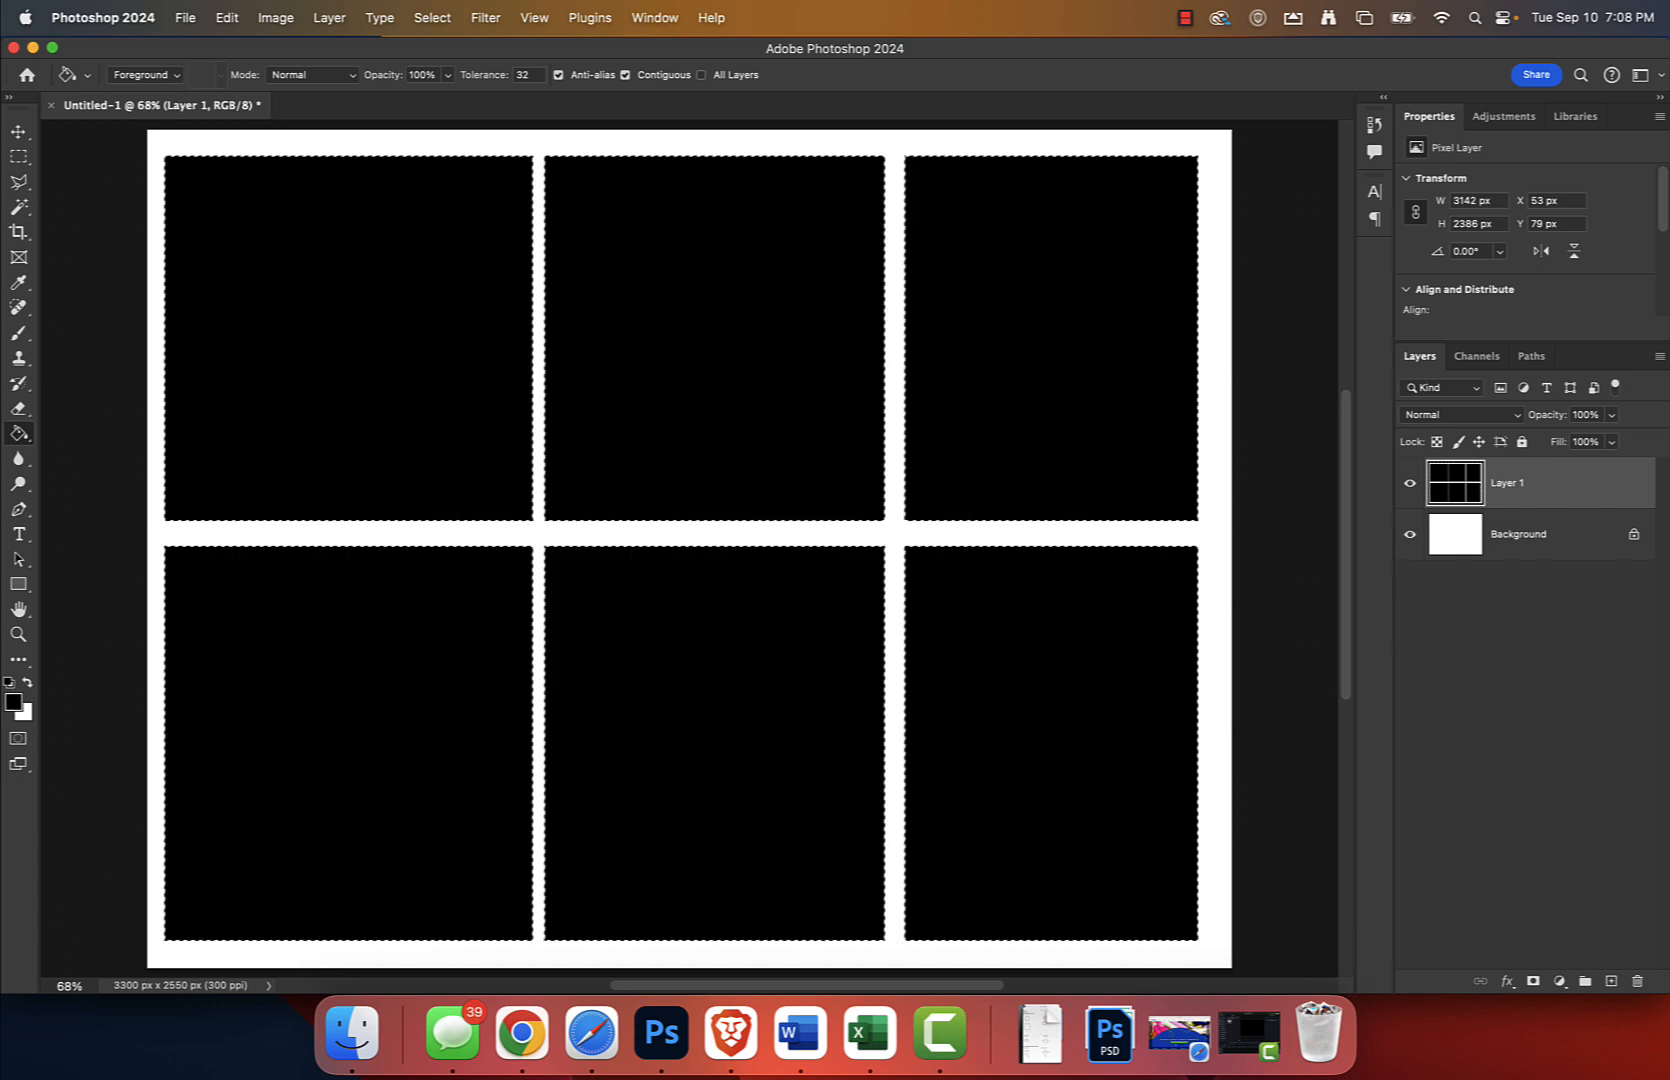
pyautogui.press('super+d')
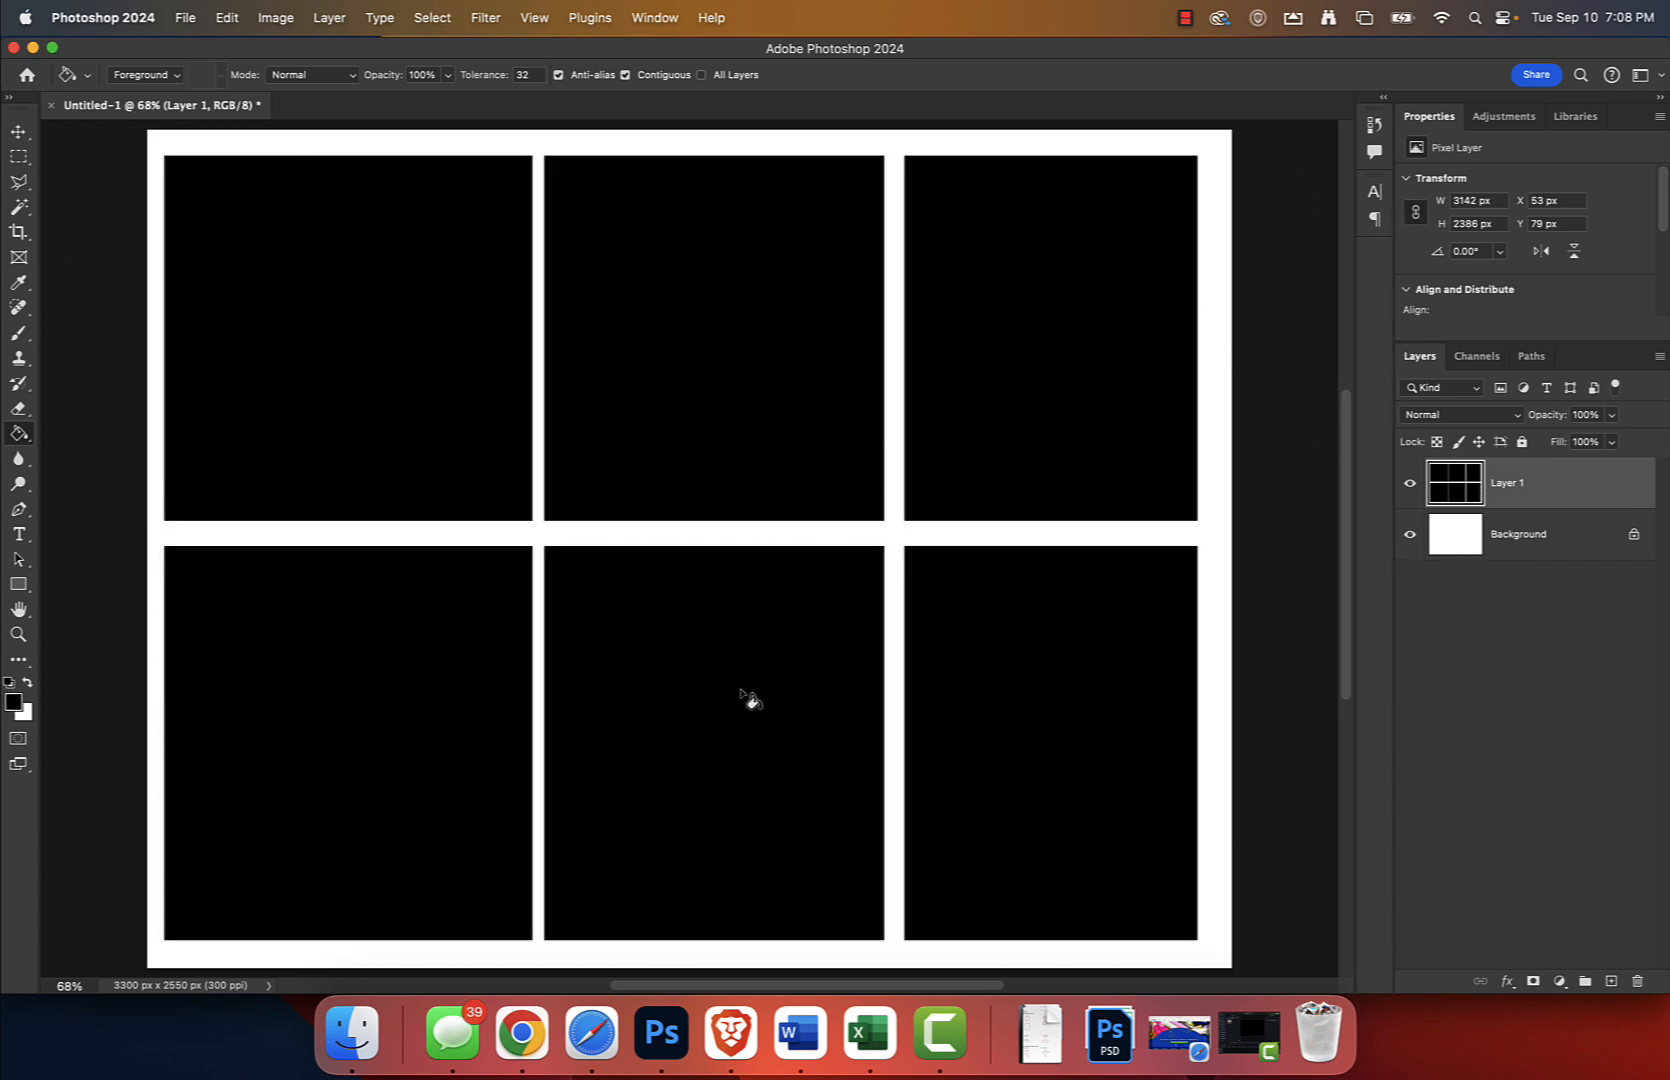
# Switch to Chrome and copy the large Wikipedia photo of LeBron James from the image search results.
pyautogui.click(540, 1024)
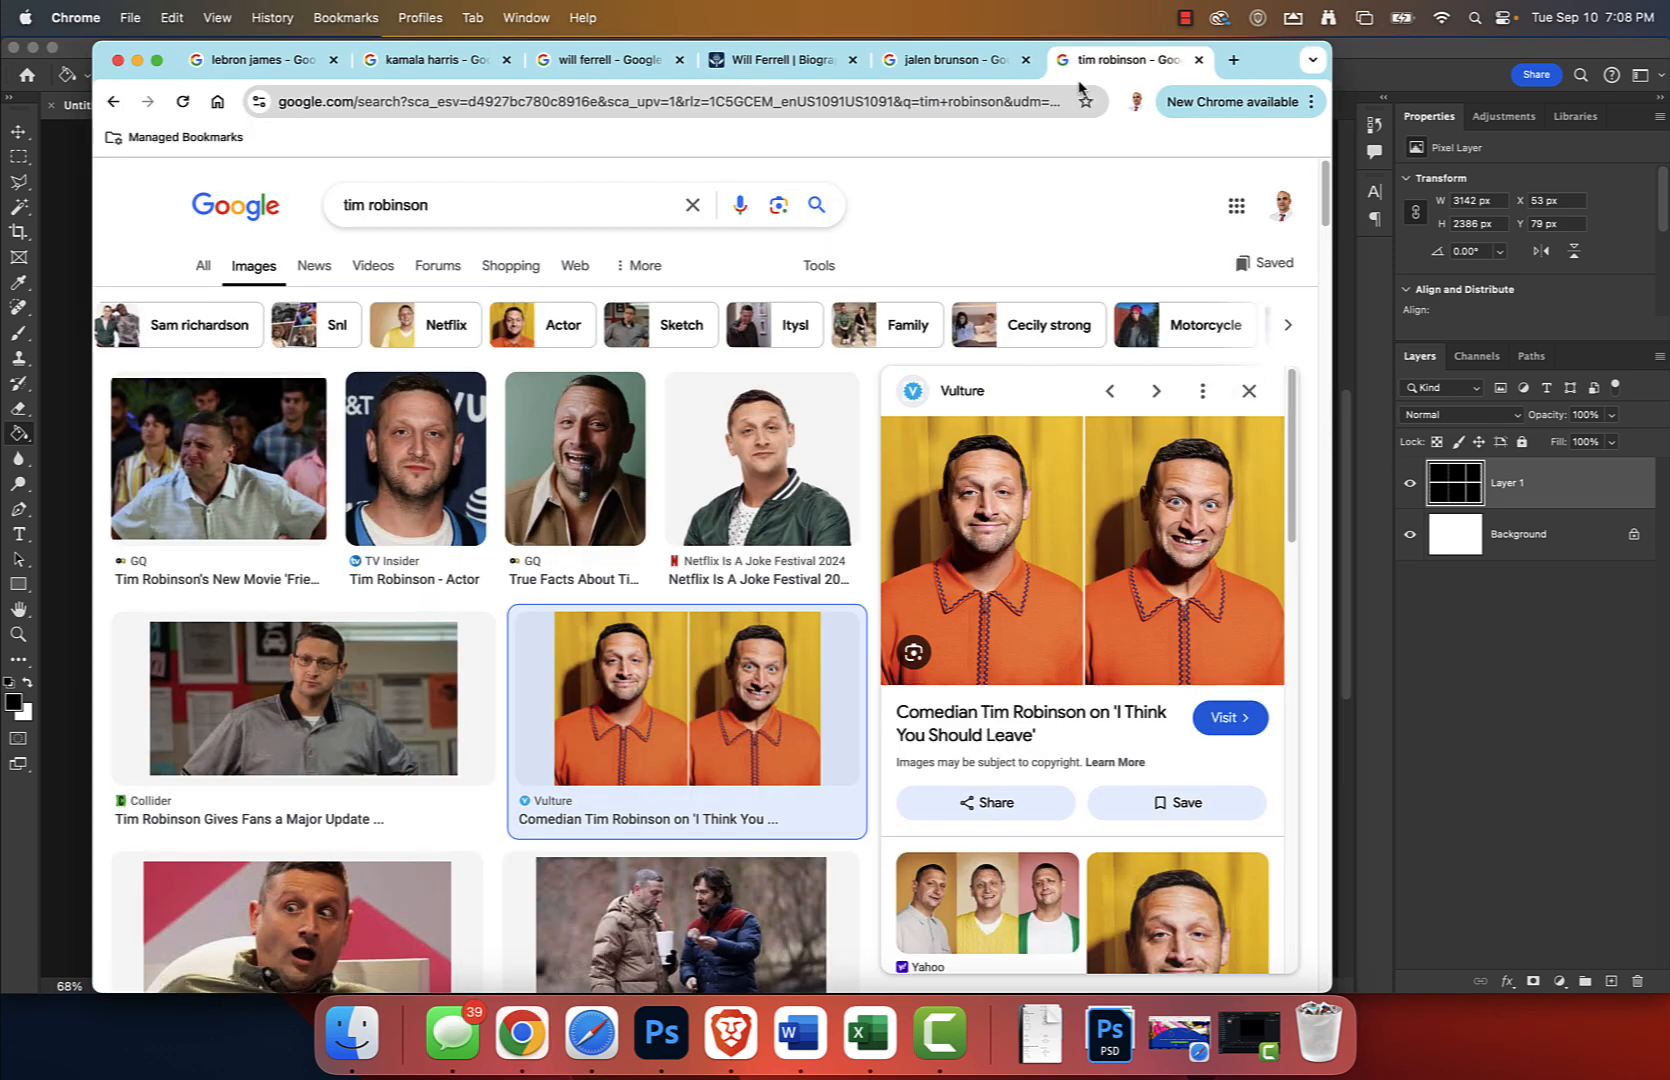
pyautogui.click(953, 66)
pyautogui.click(803, 72)
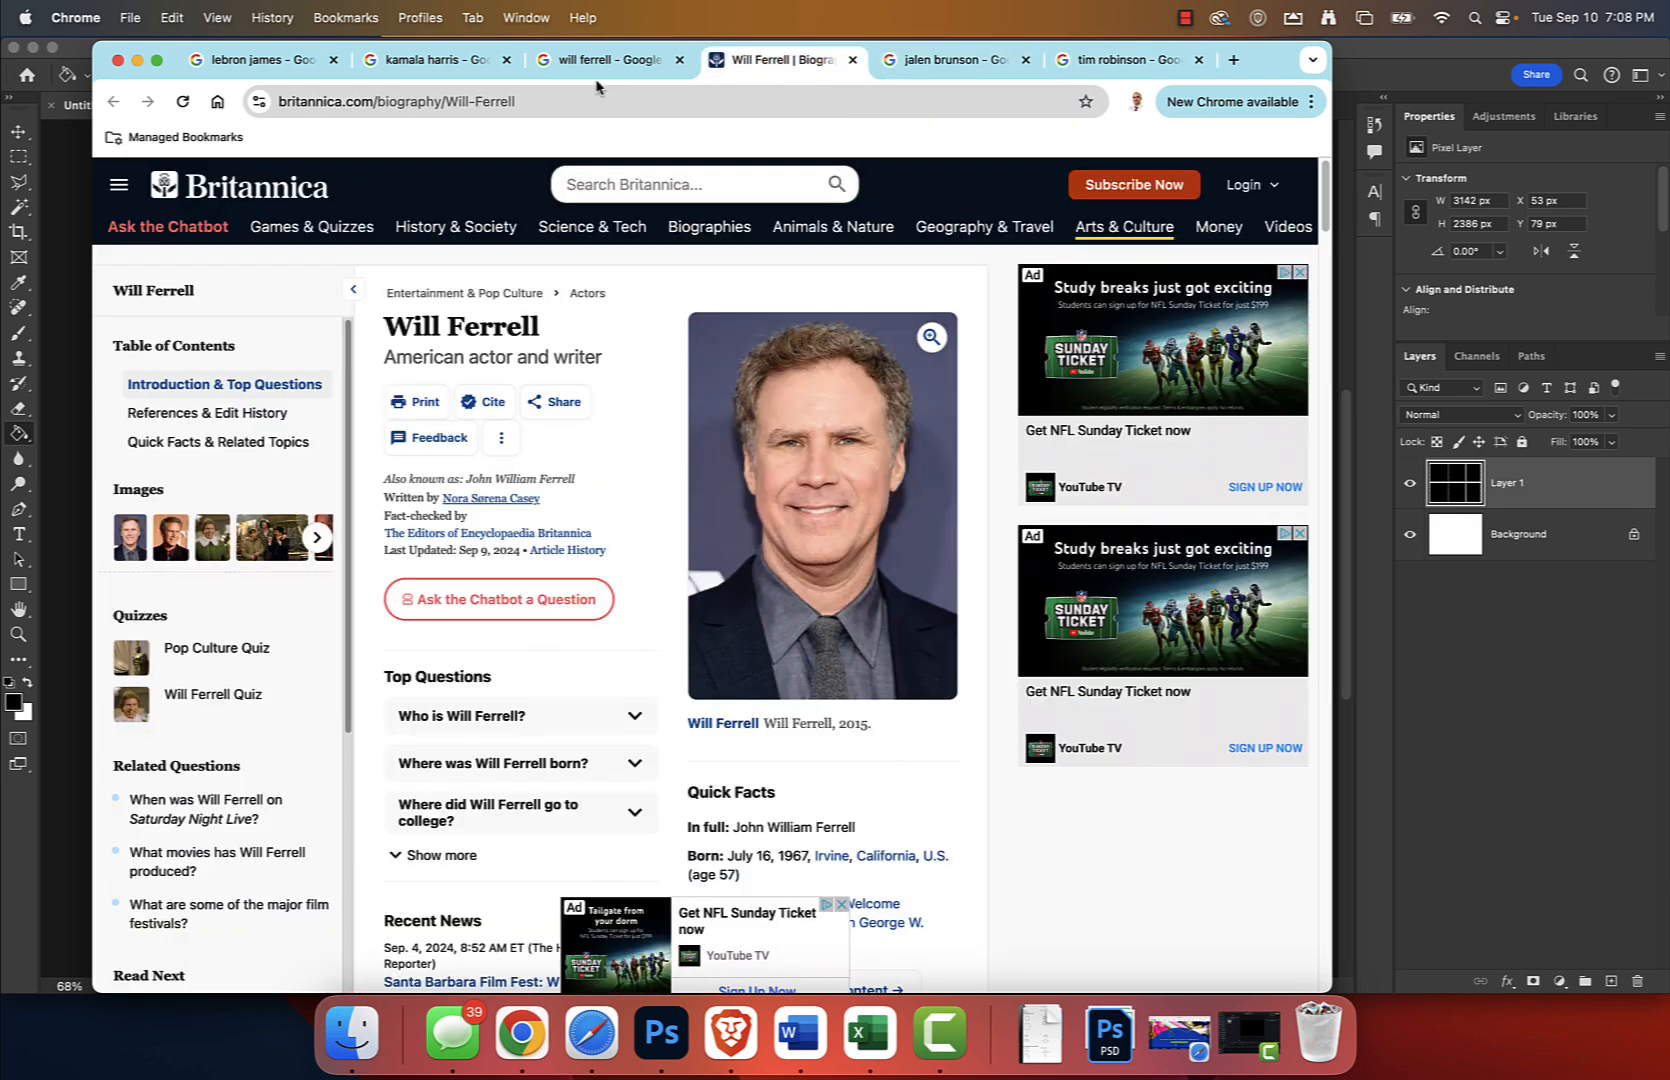
pyautogui.click(421, 63)
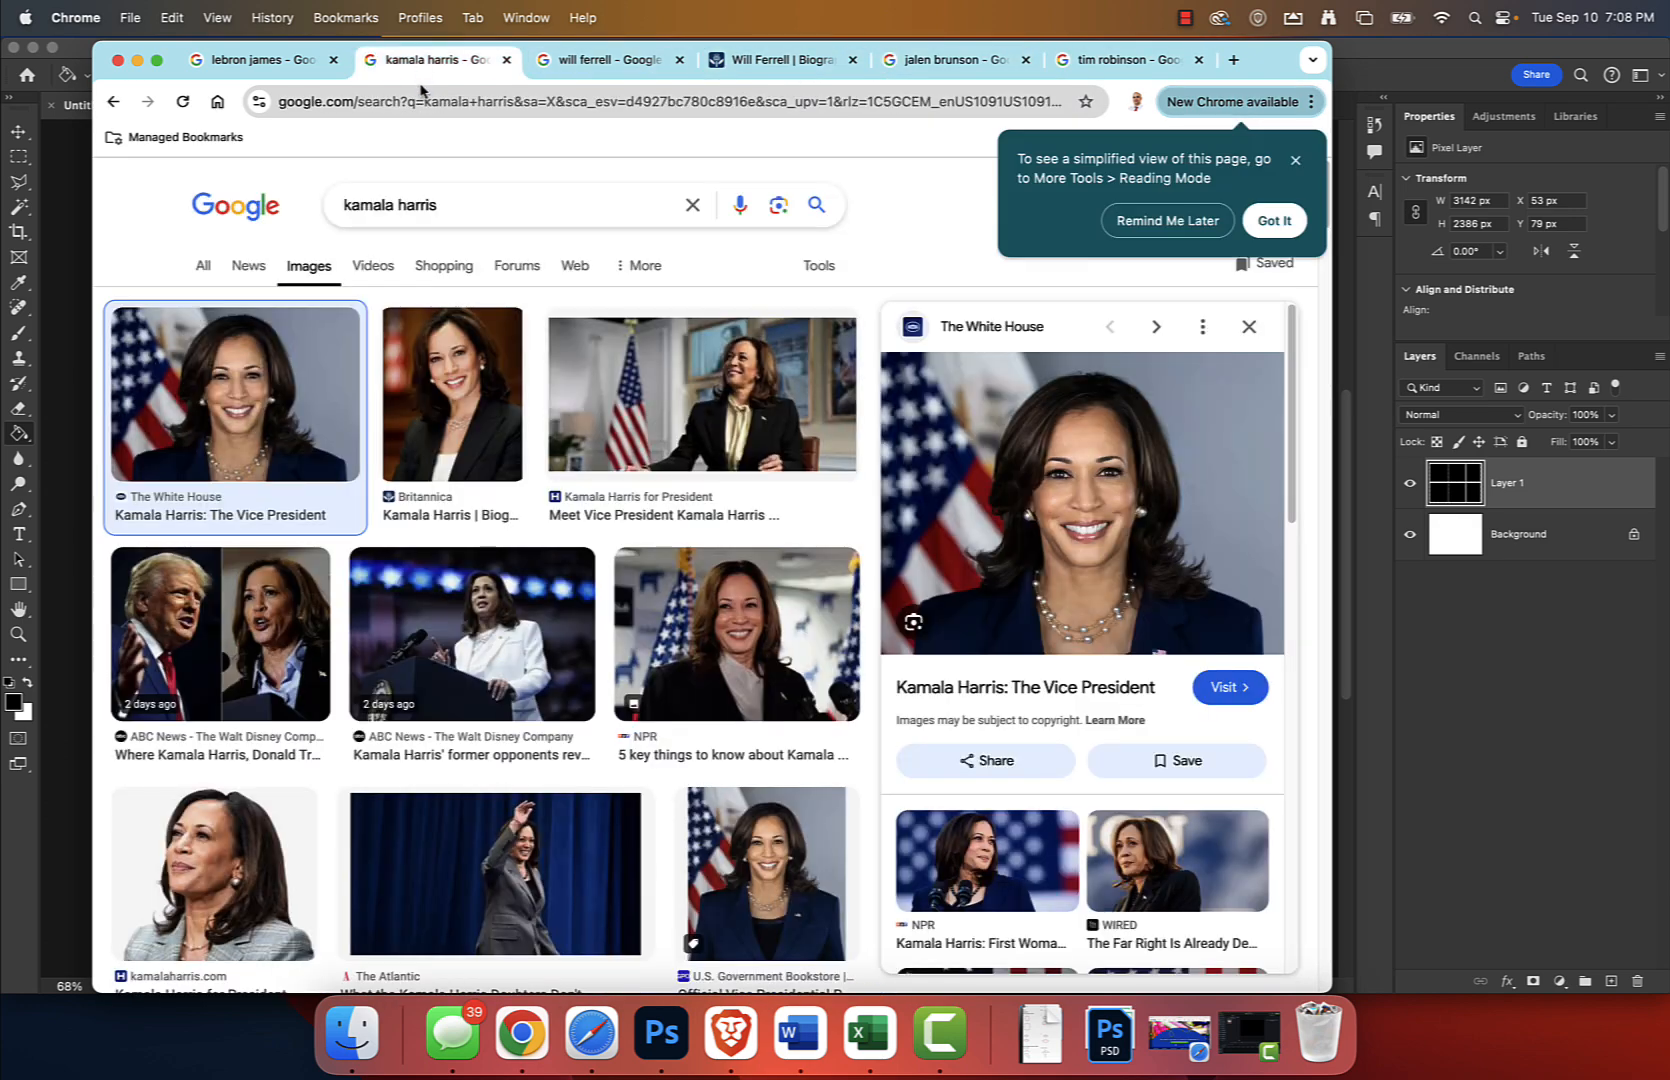
pyautogui.click(269, 64)
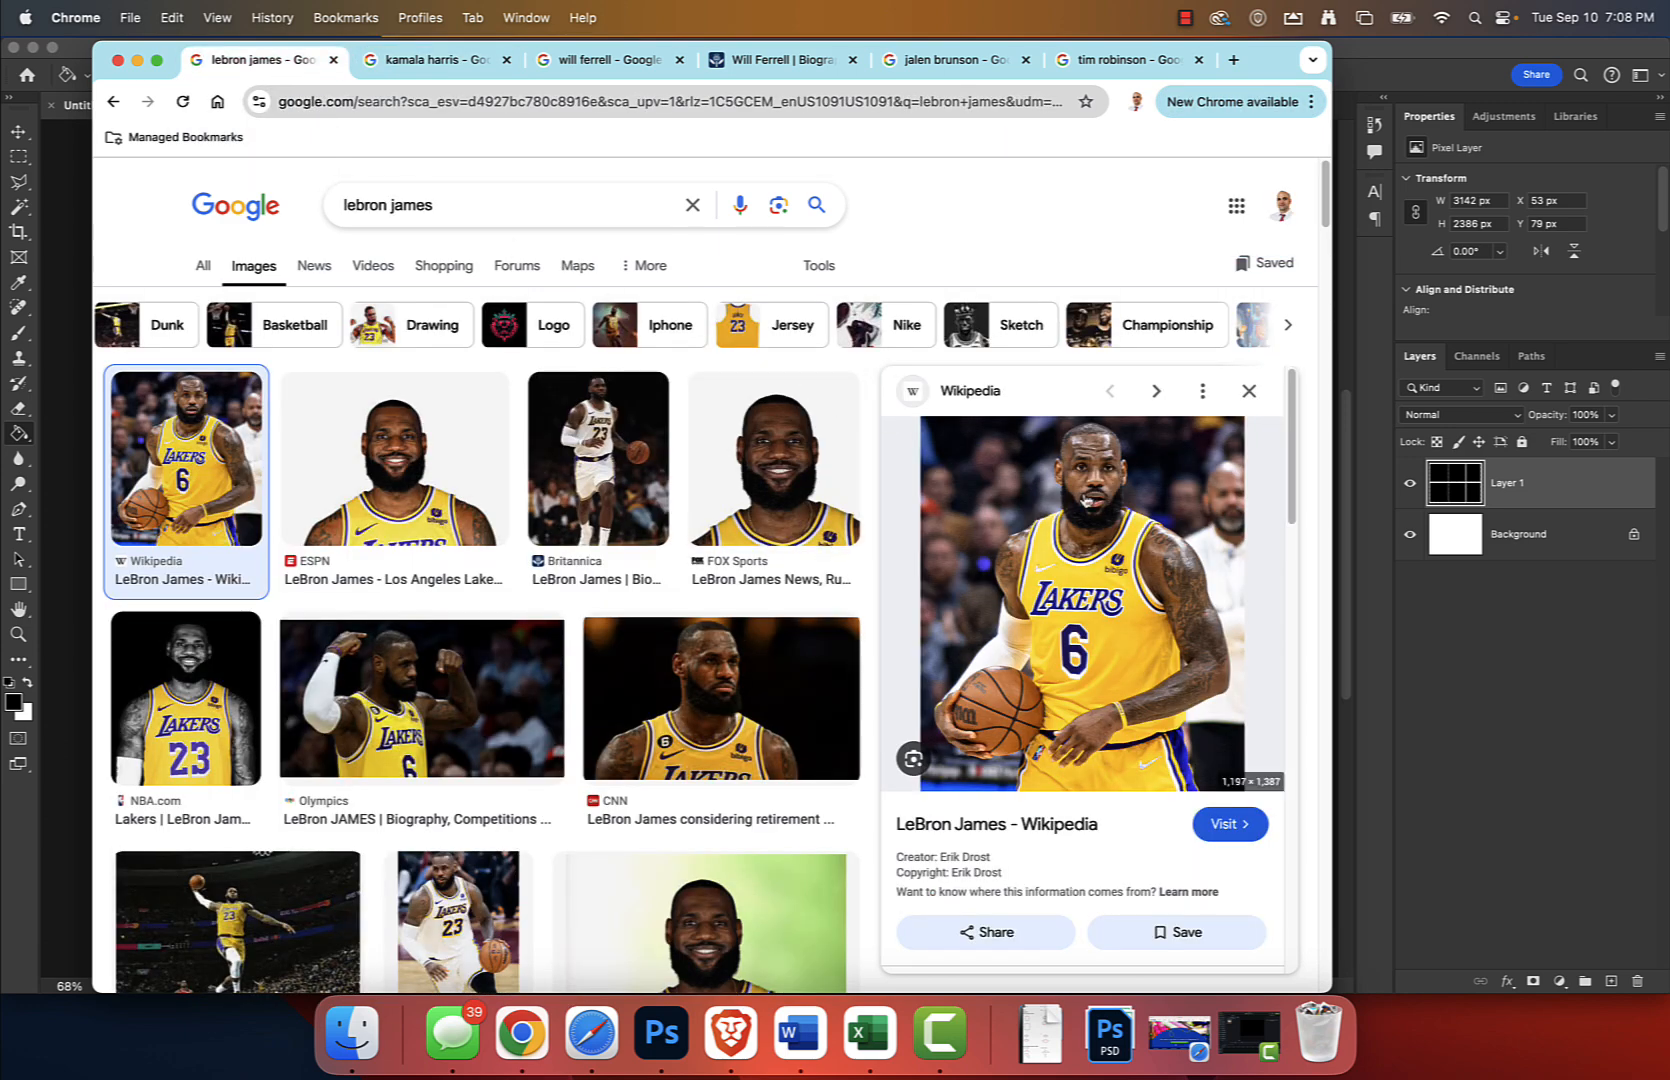
pyautogui.rightClick(1053, 533)
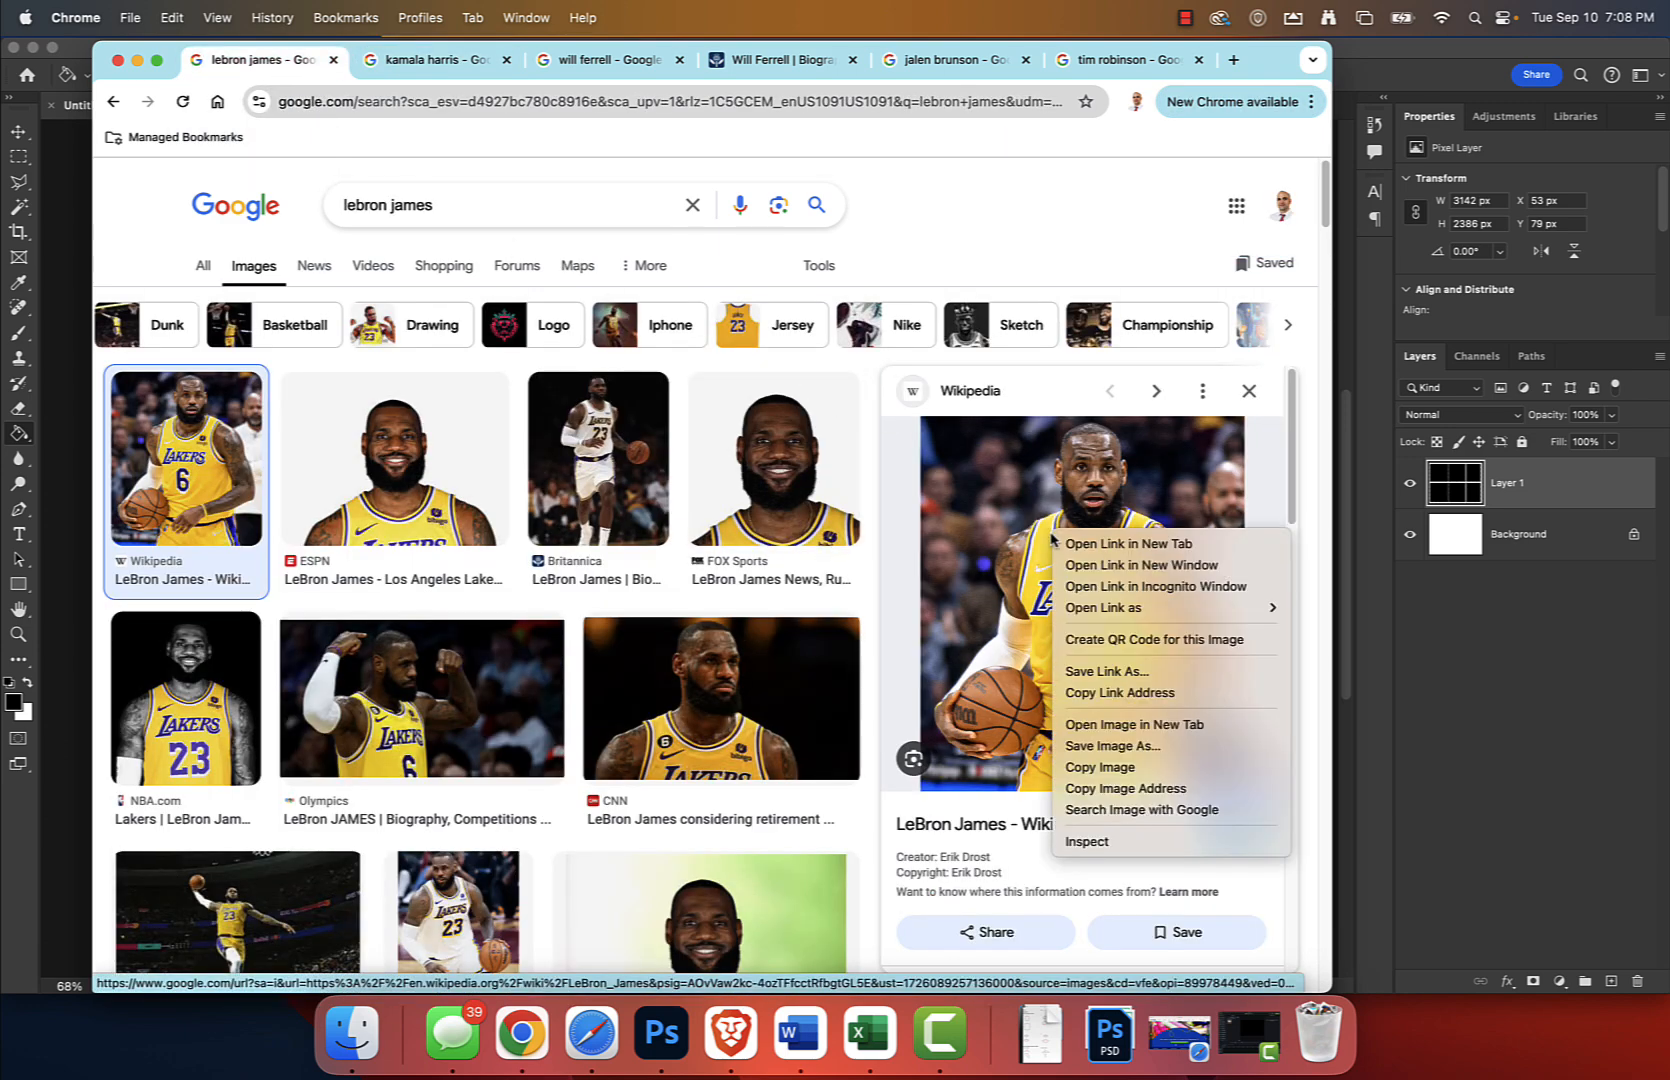
pyautogui.click(1105, 767)
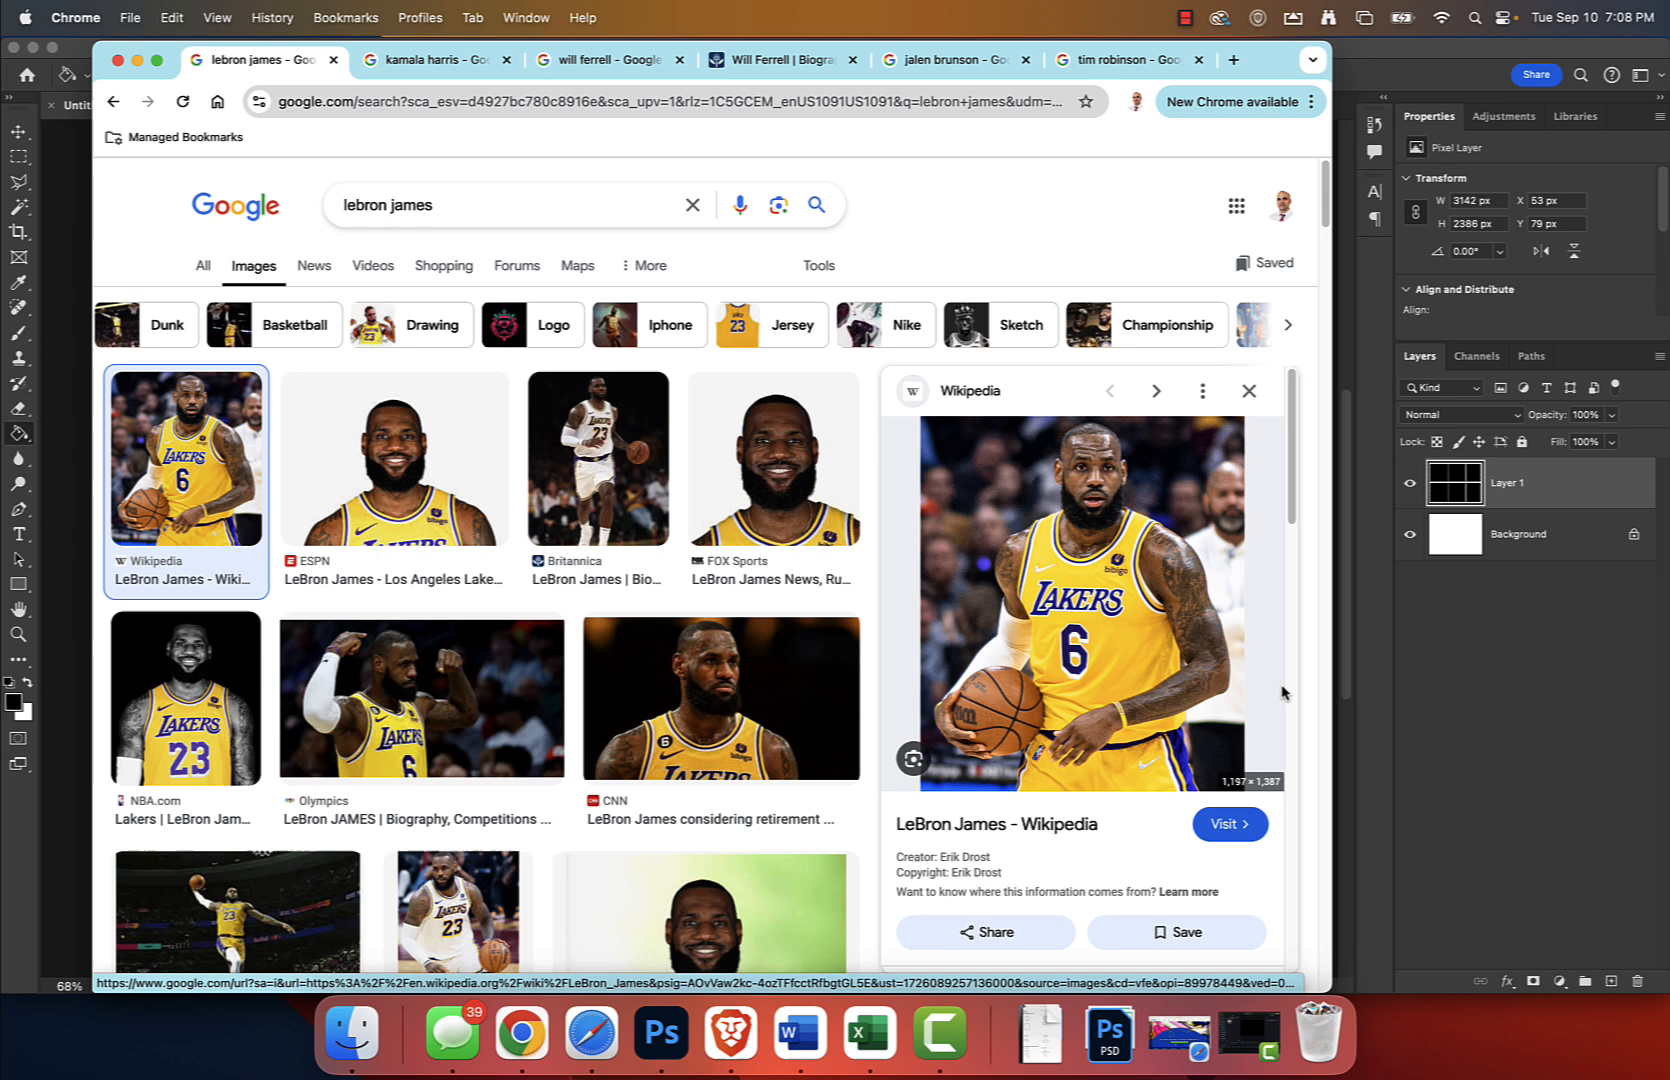
# Switch back to Photoshop, try pasting the LeBron James photo directly onto the collage page, and undo the paste.
pyautogui.click(1341, 663)
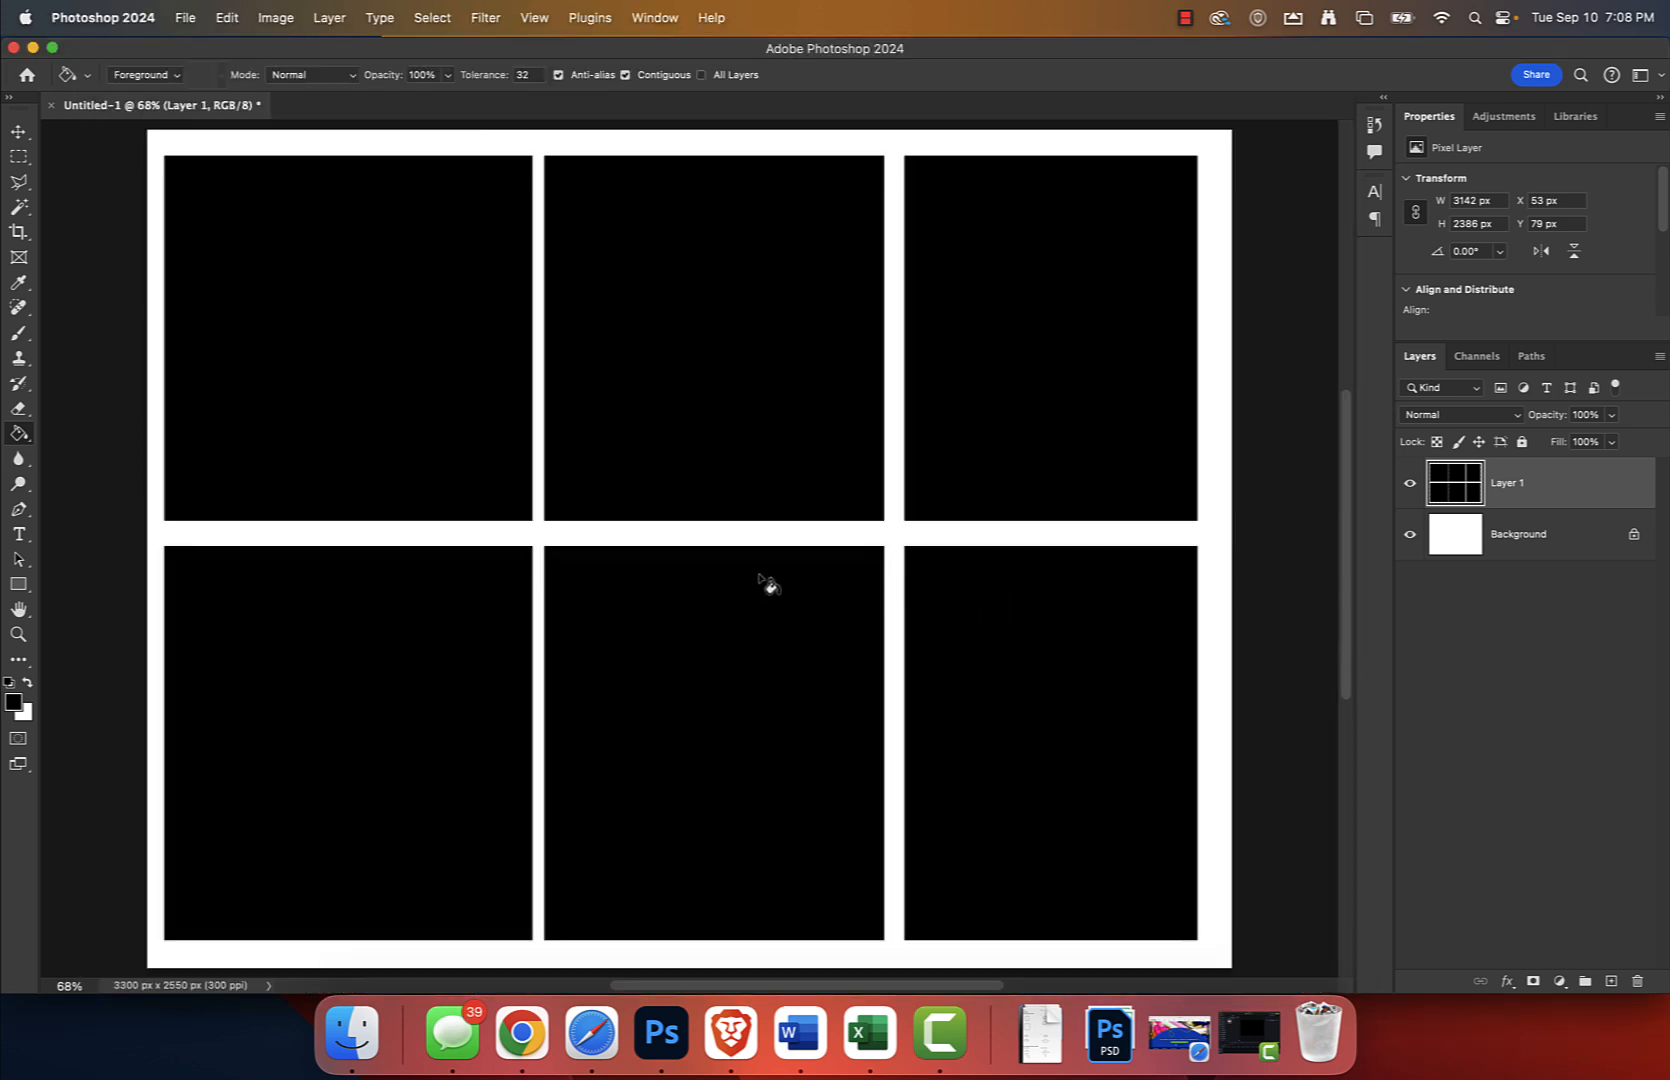
pyautogui.press('super+v')
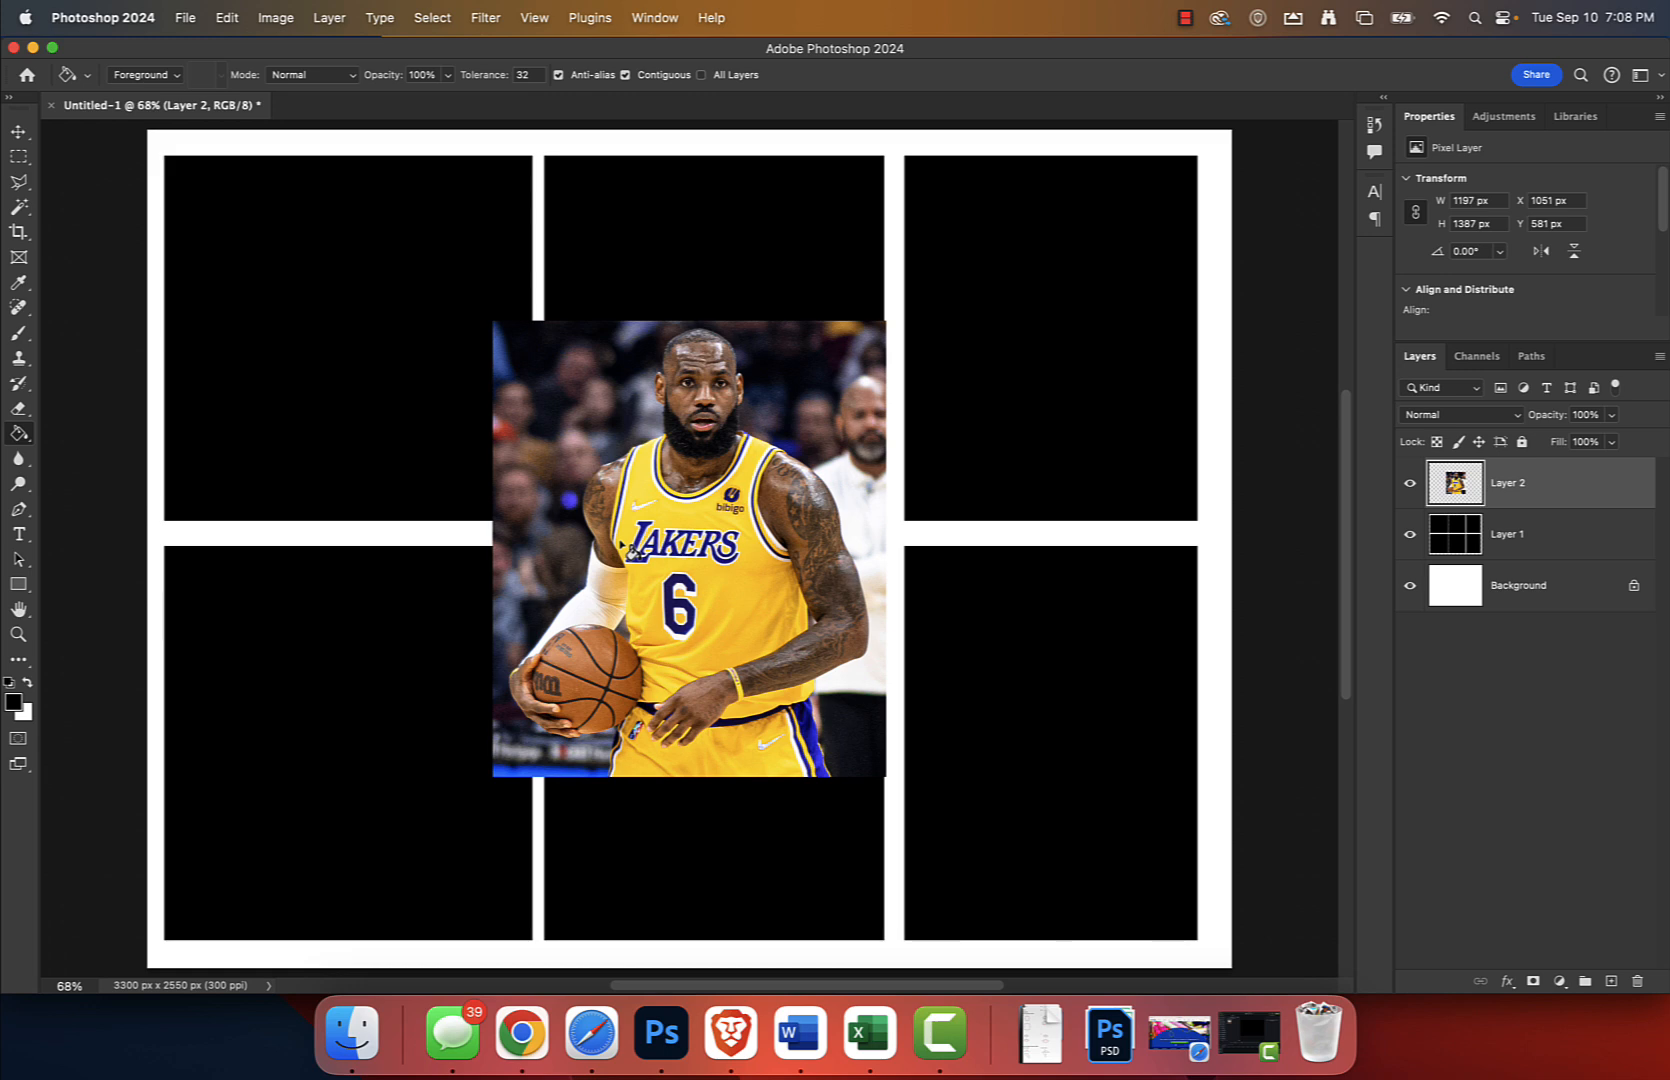
pyautogui.press('super+z')
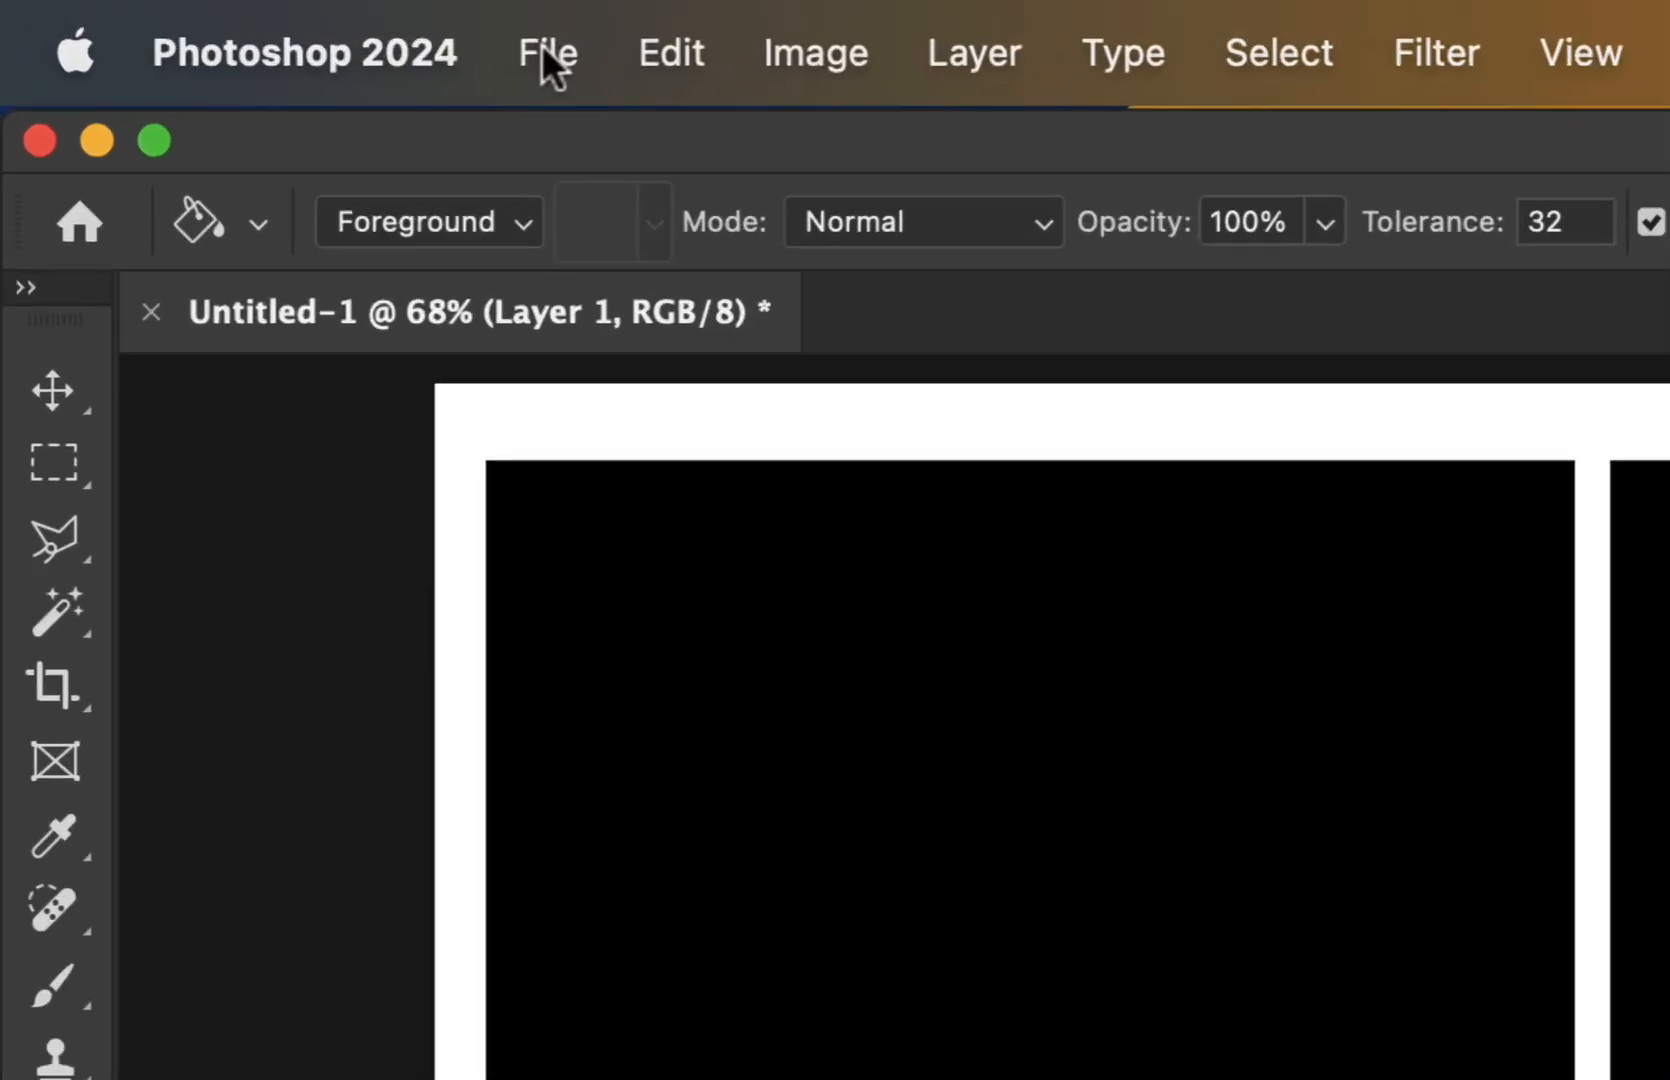
# Create a new 1197 x 1387 px document from the Clipboard preset and paste the LeBron James photo into it.
pyautogui.click(186, 18)
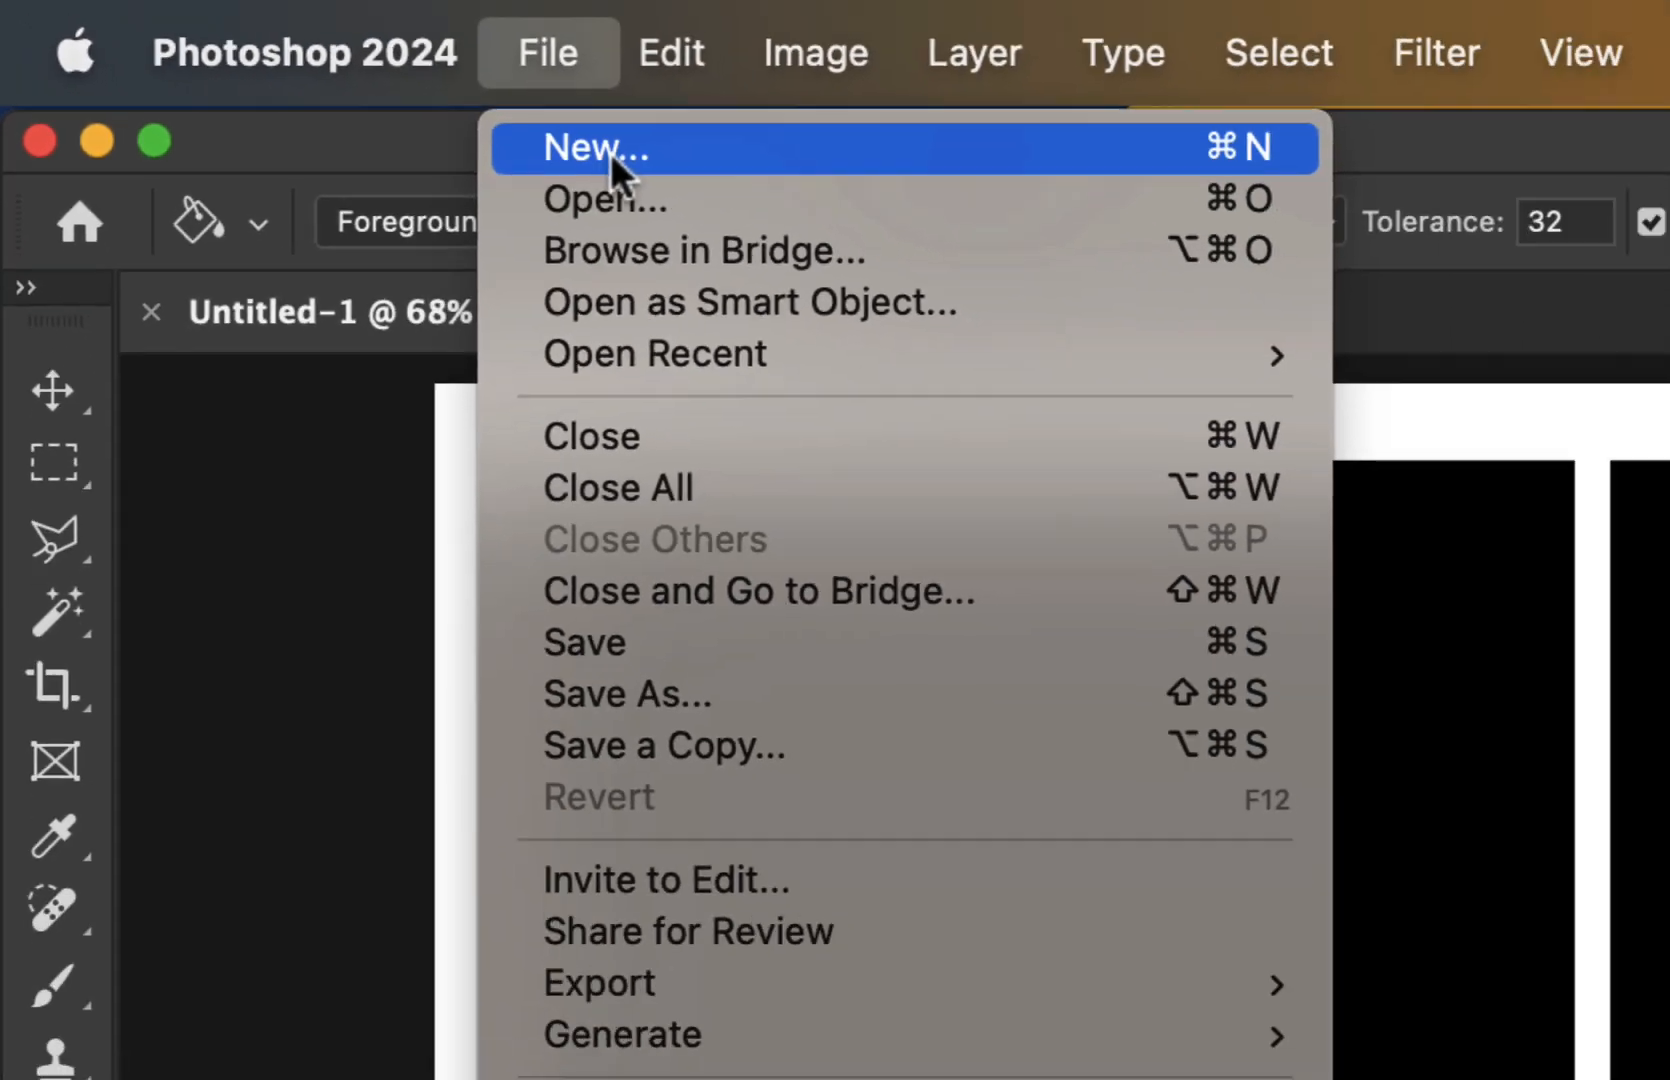
pyautogui.click(611, 150)
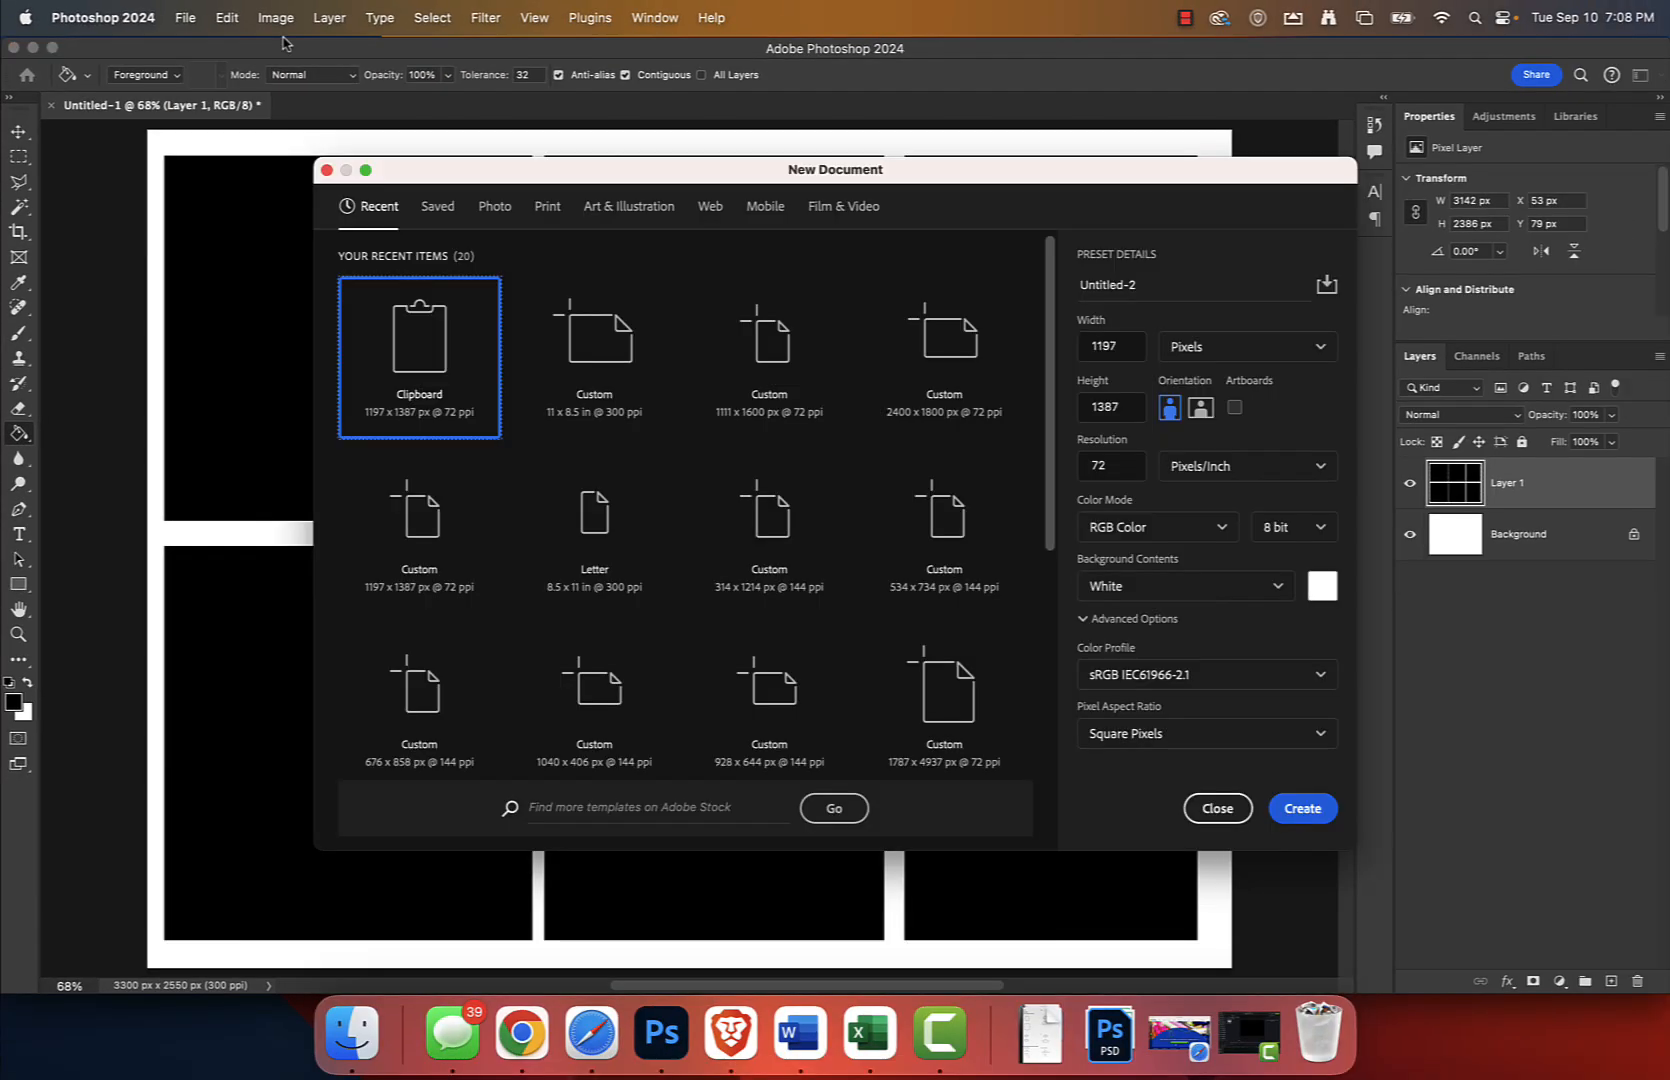
pyautogui.press('Return')
pyautogui.press('super+v')
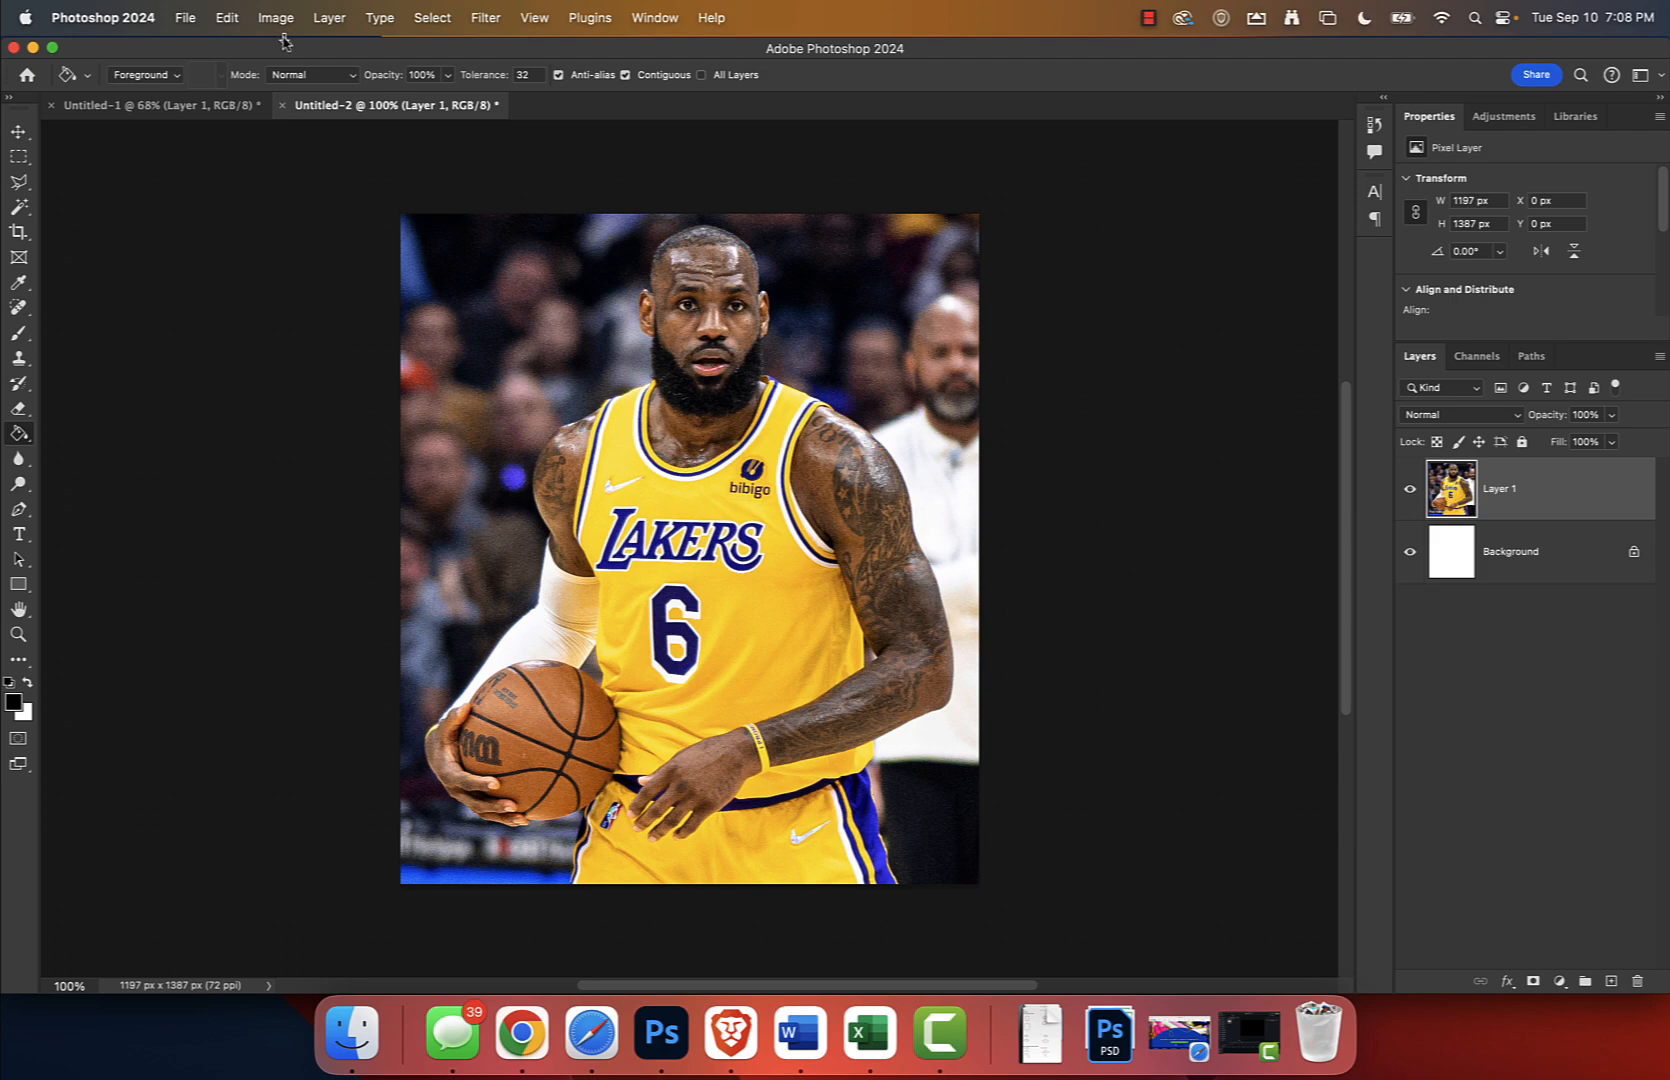
# Copy Kamala Harris's portrait from the White House page in Chrome and paste it into a new 2400 x 1800 px Photoshop document.
pyautogui.click(522, 1032)
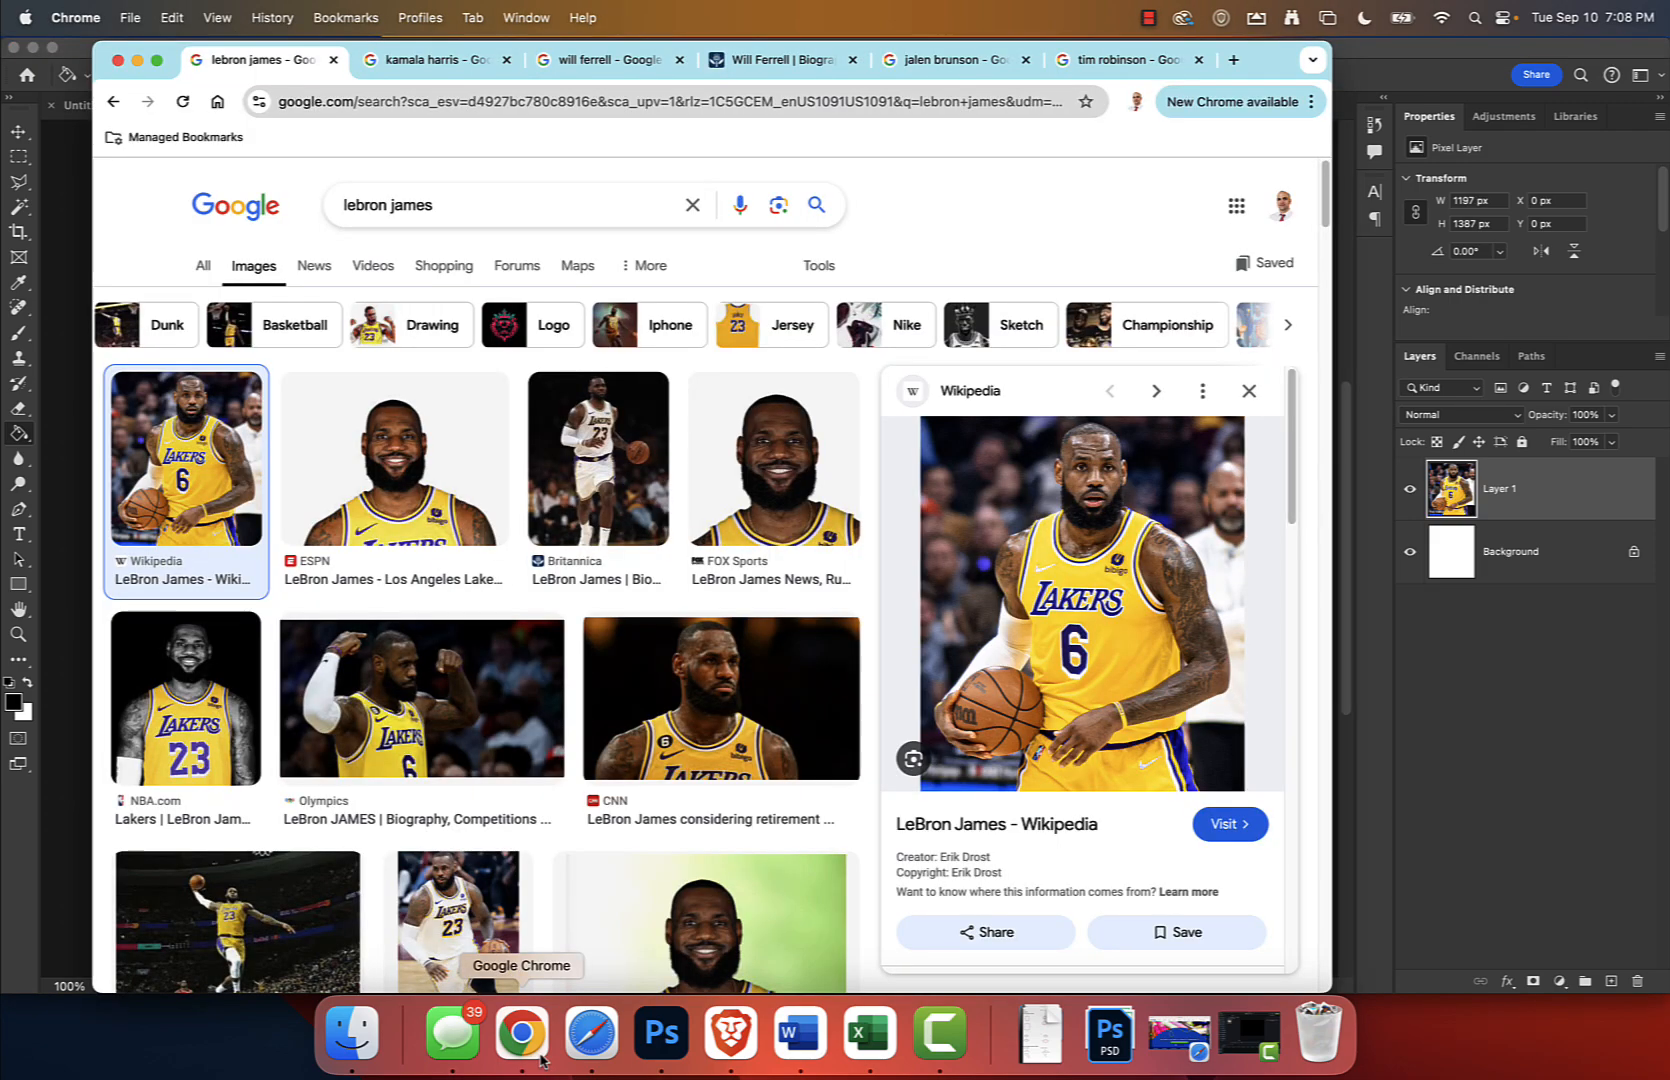
pyautogui.click(413, 68)
pyautogui.click(1133, 551)
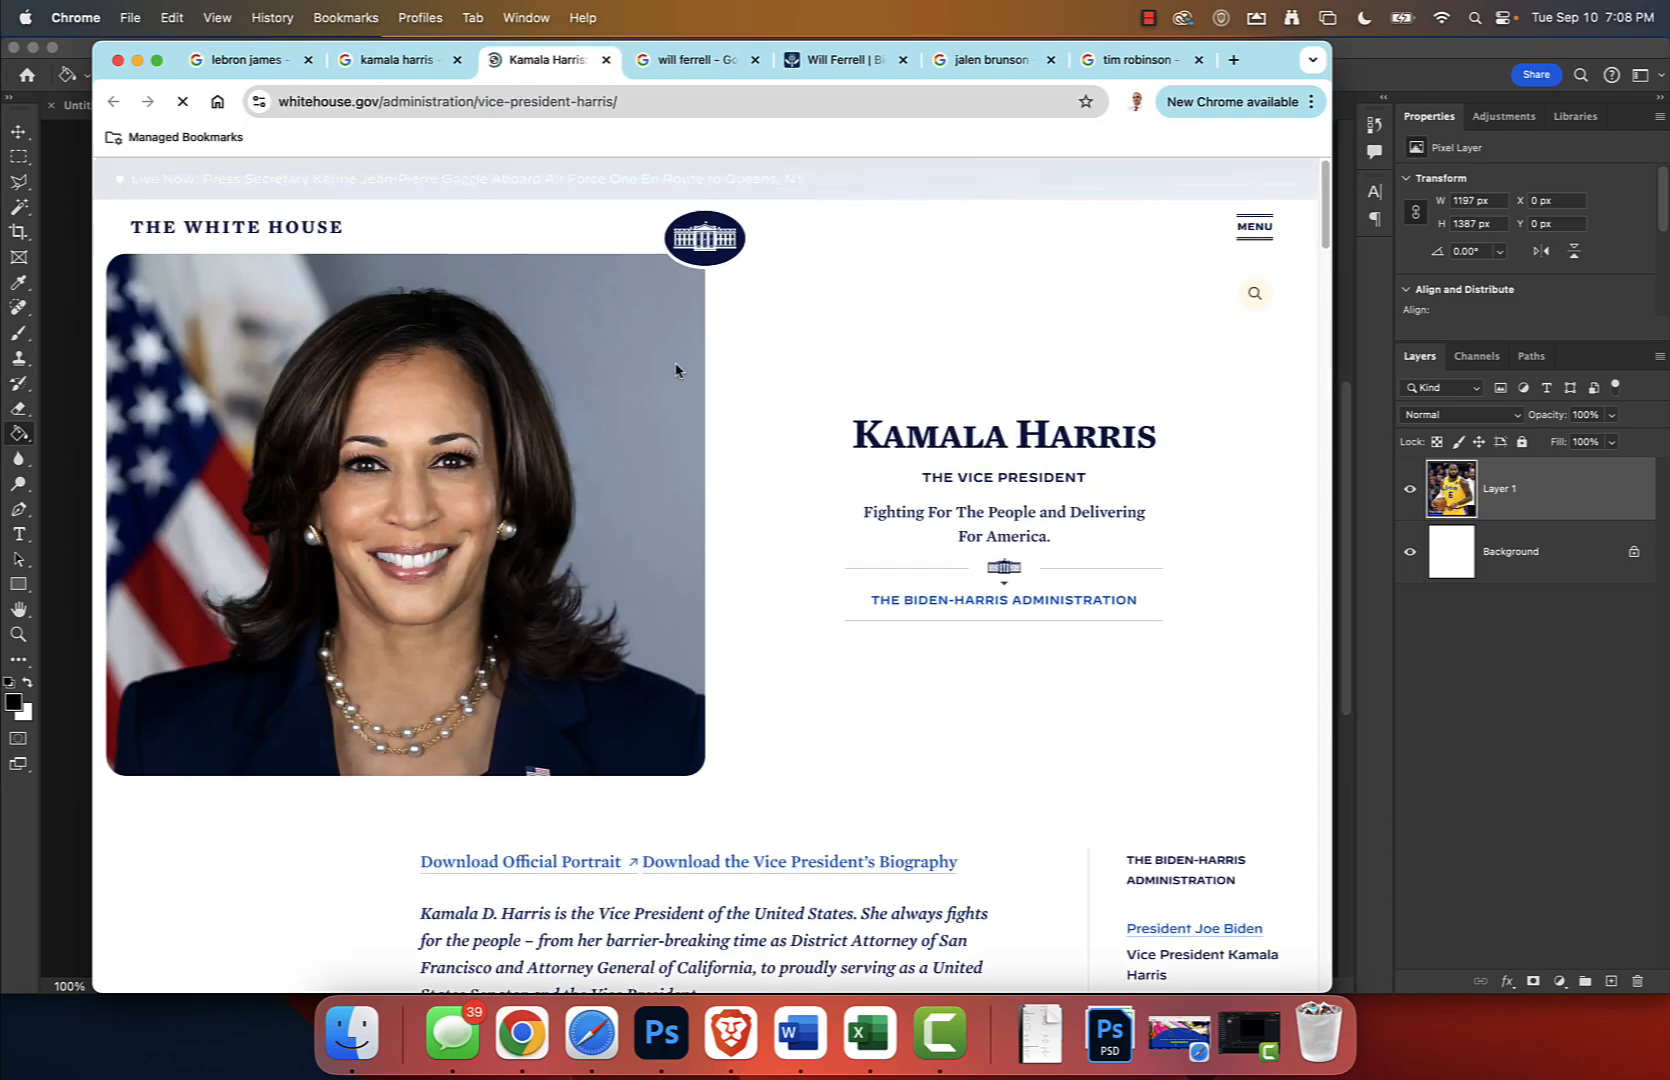
pyautogui.rightClick(229, 492)
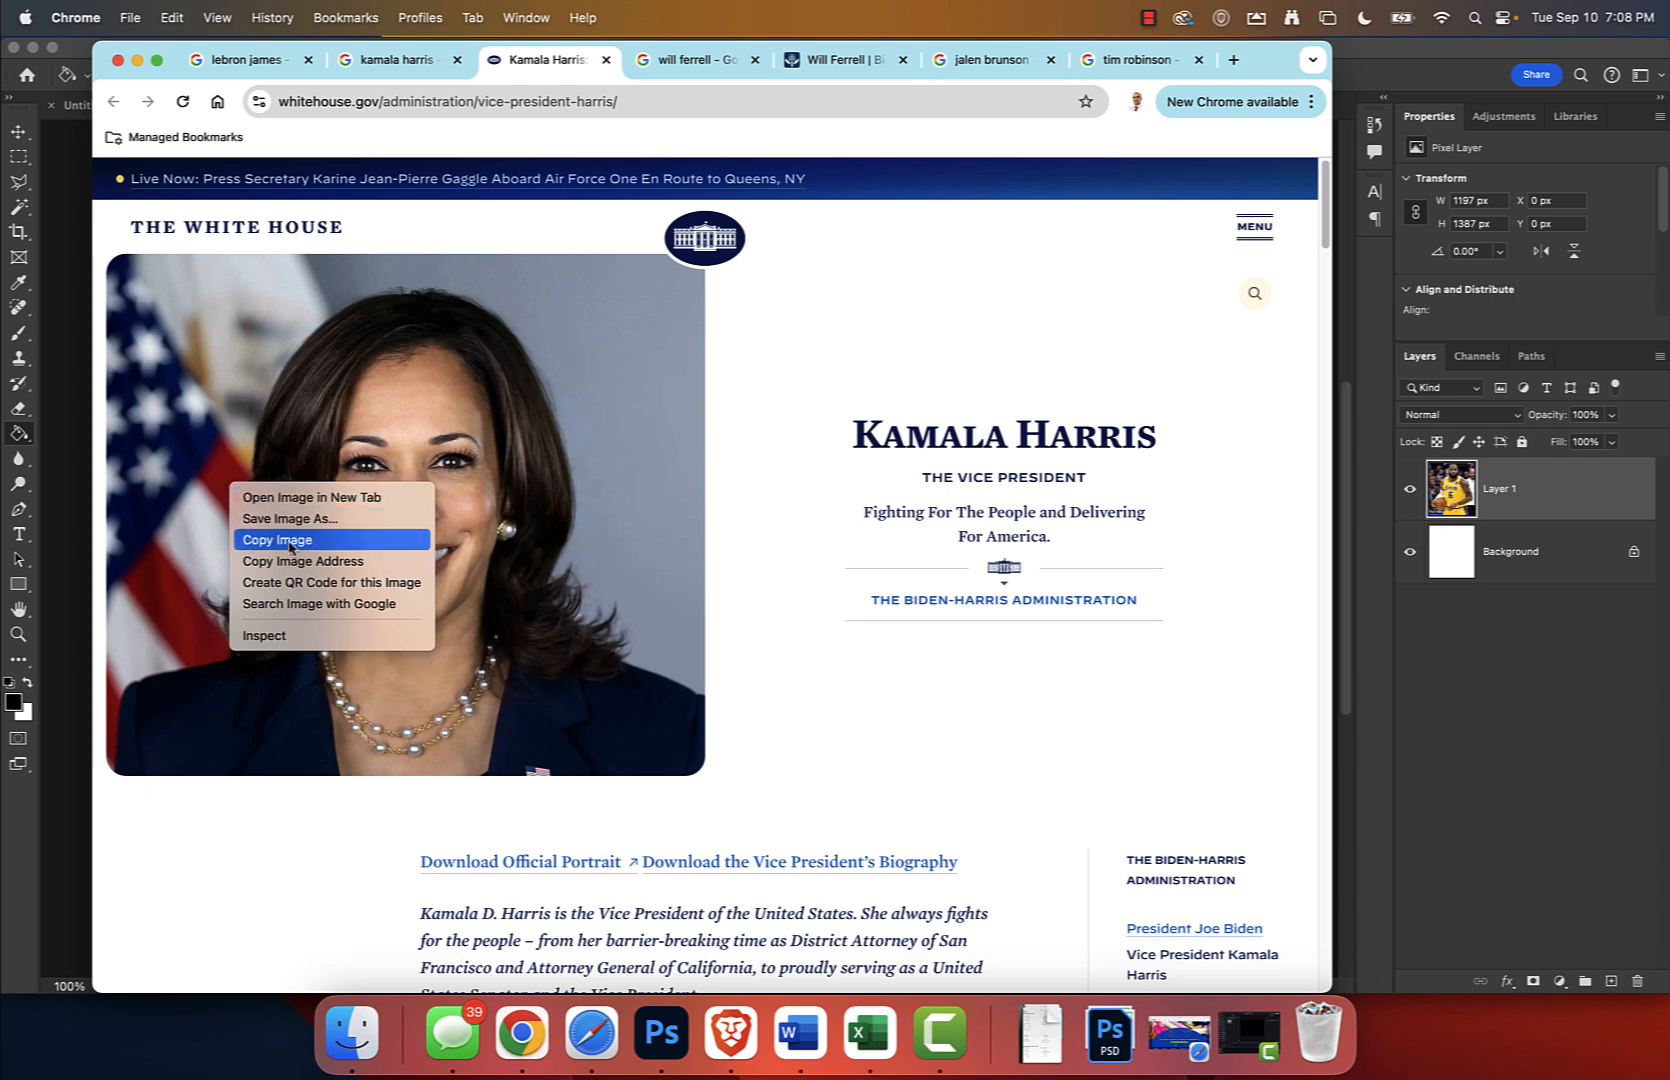
pyautogui.click(345, 564)
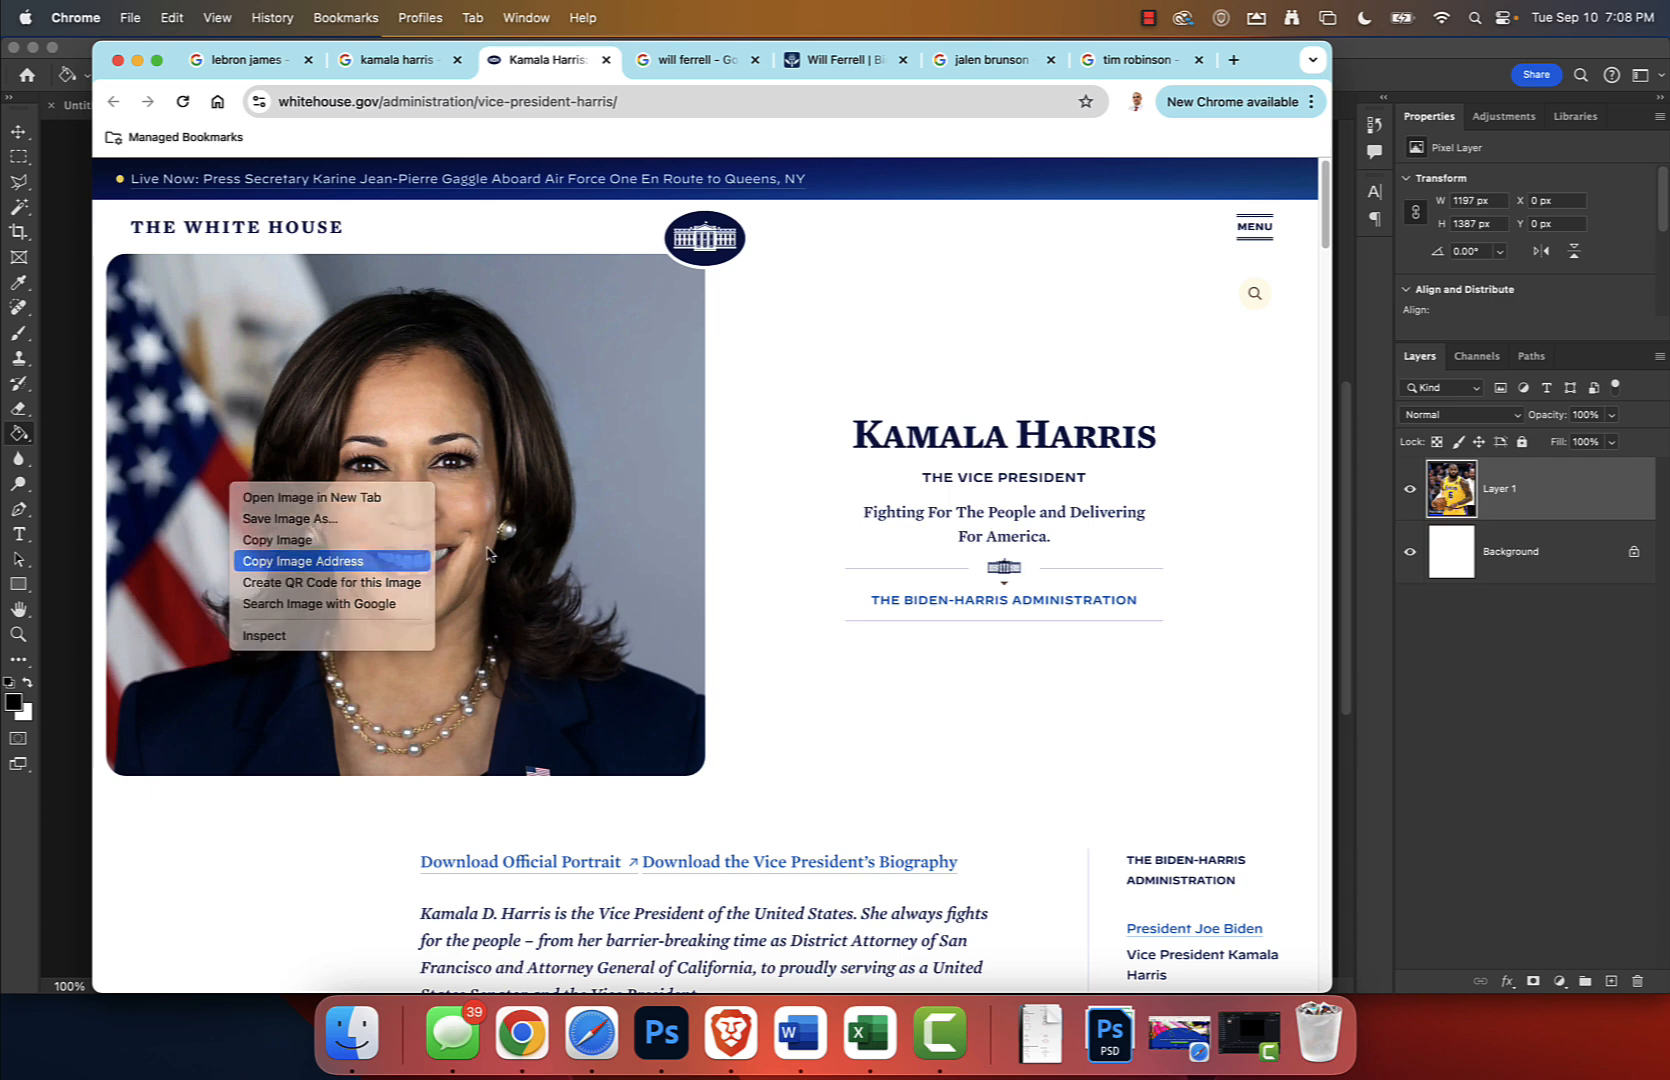
pyautogui.click(1371, 749)
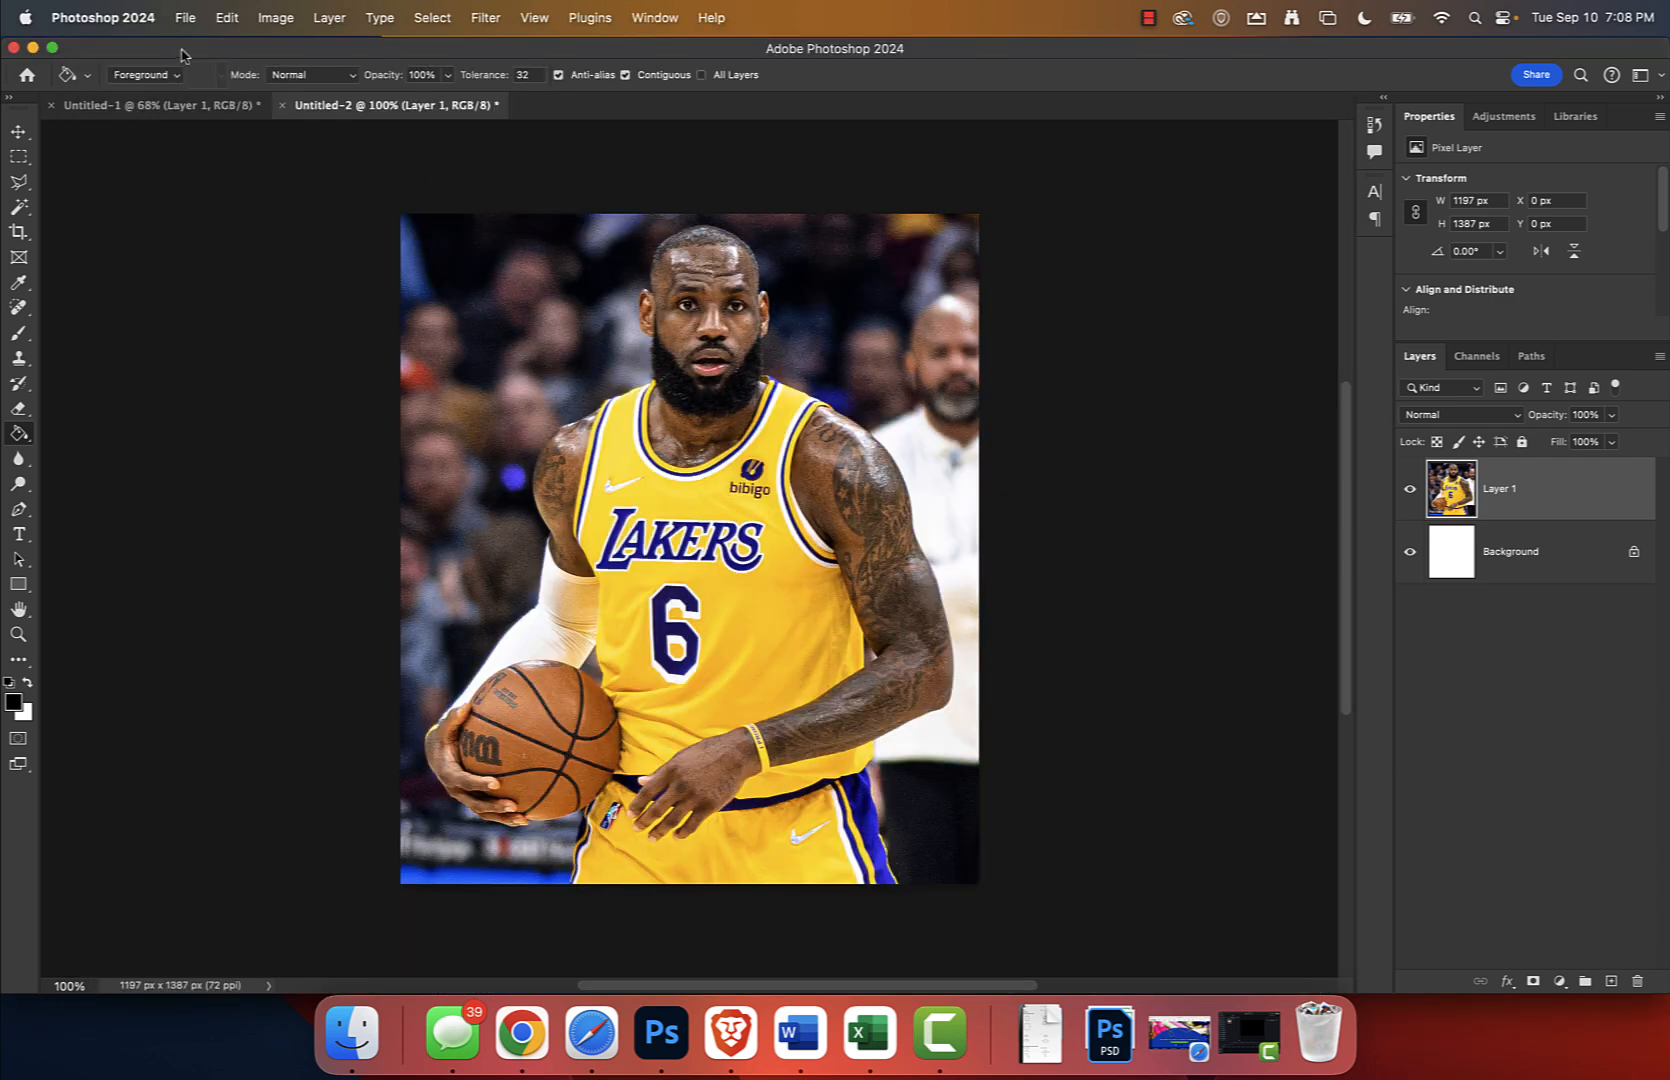
pyautogui.click(176, 18)
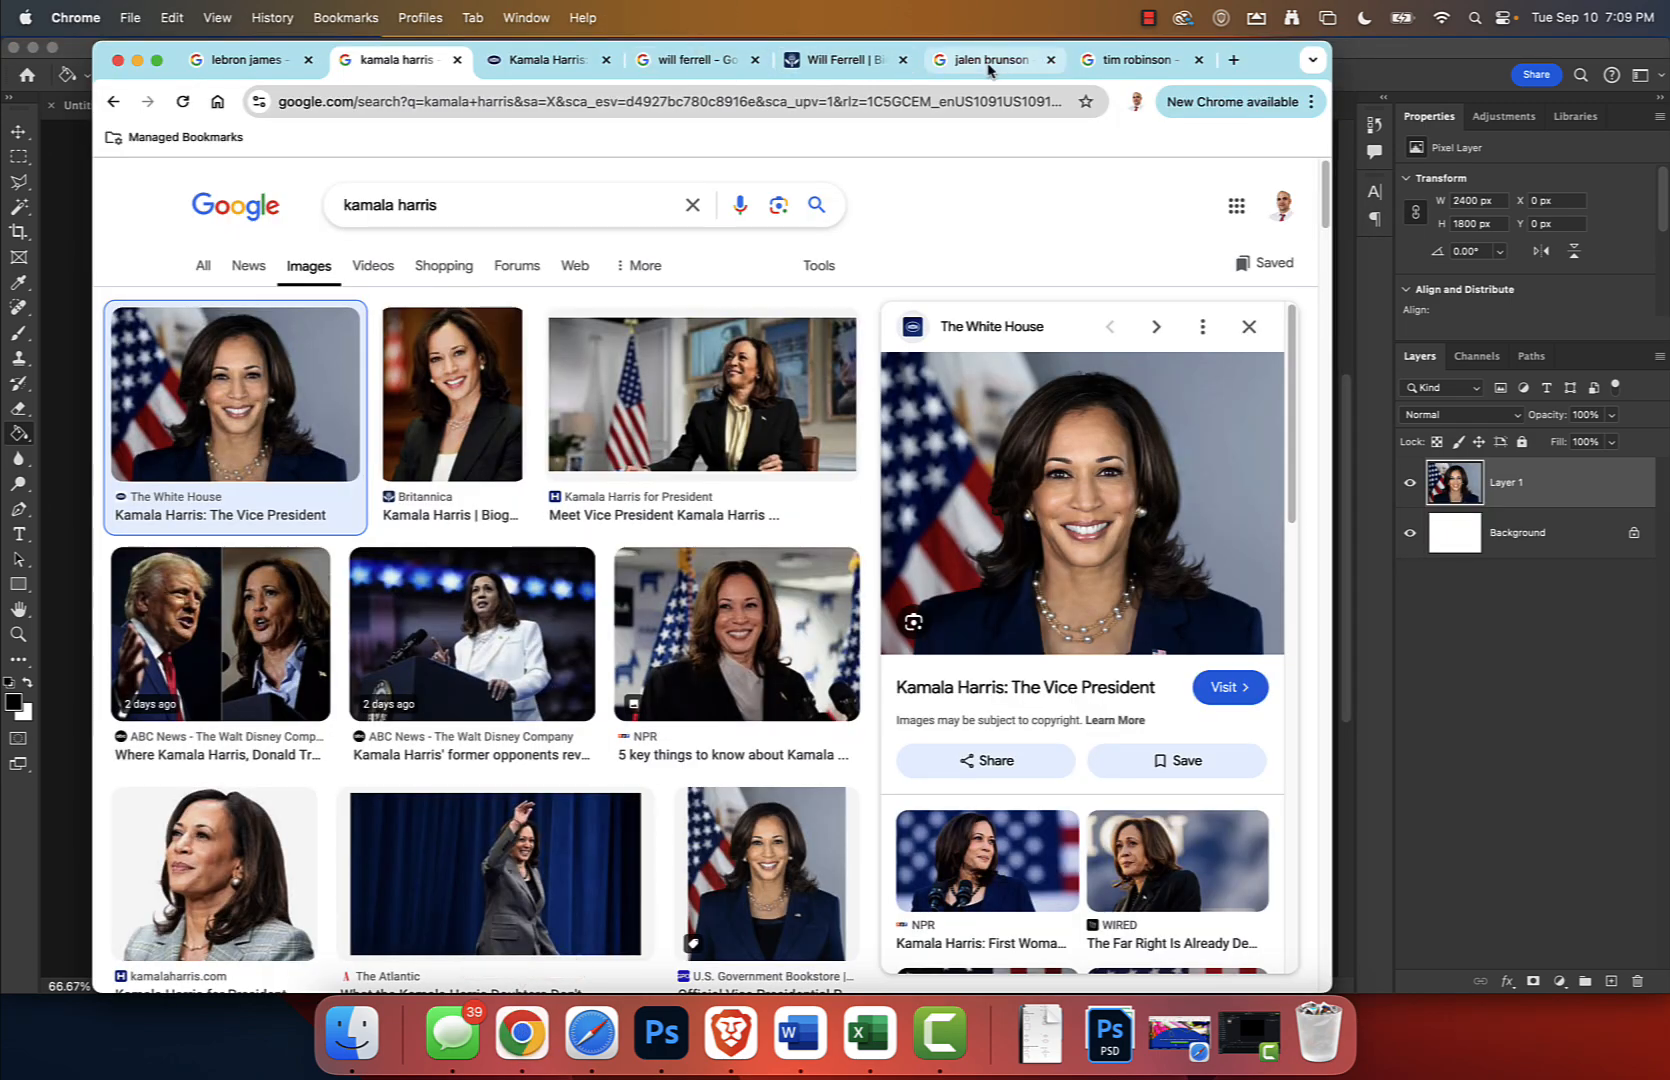
# Copy the Collider photo of Tim Robinson in the grey polo shirt from the image search results in Chrome.
pyautogui.click(1097, 60)
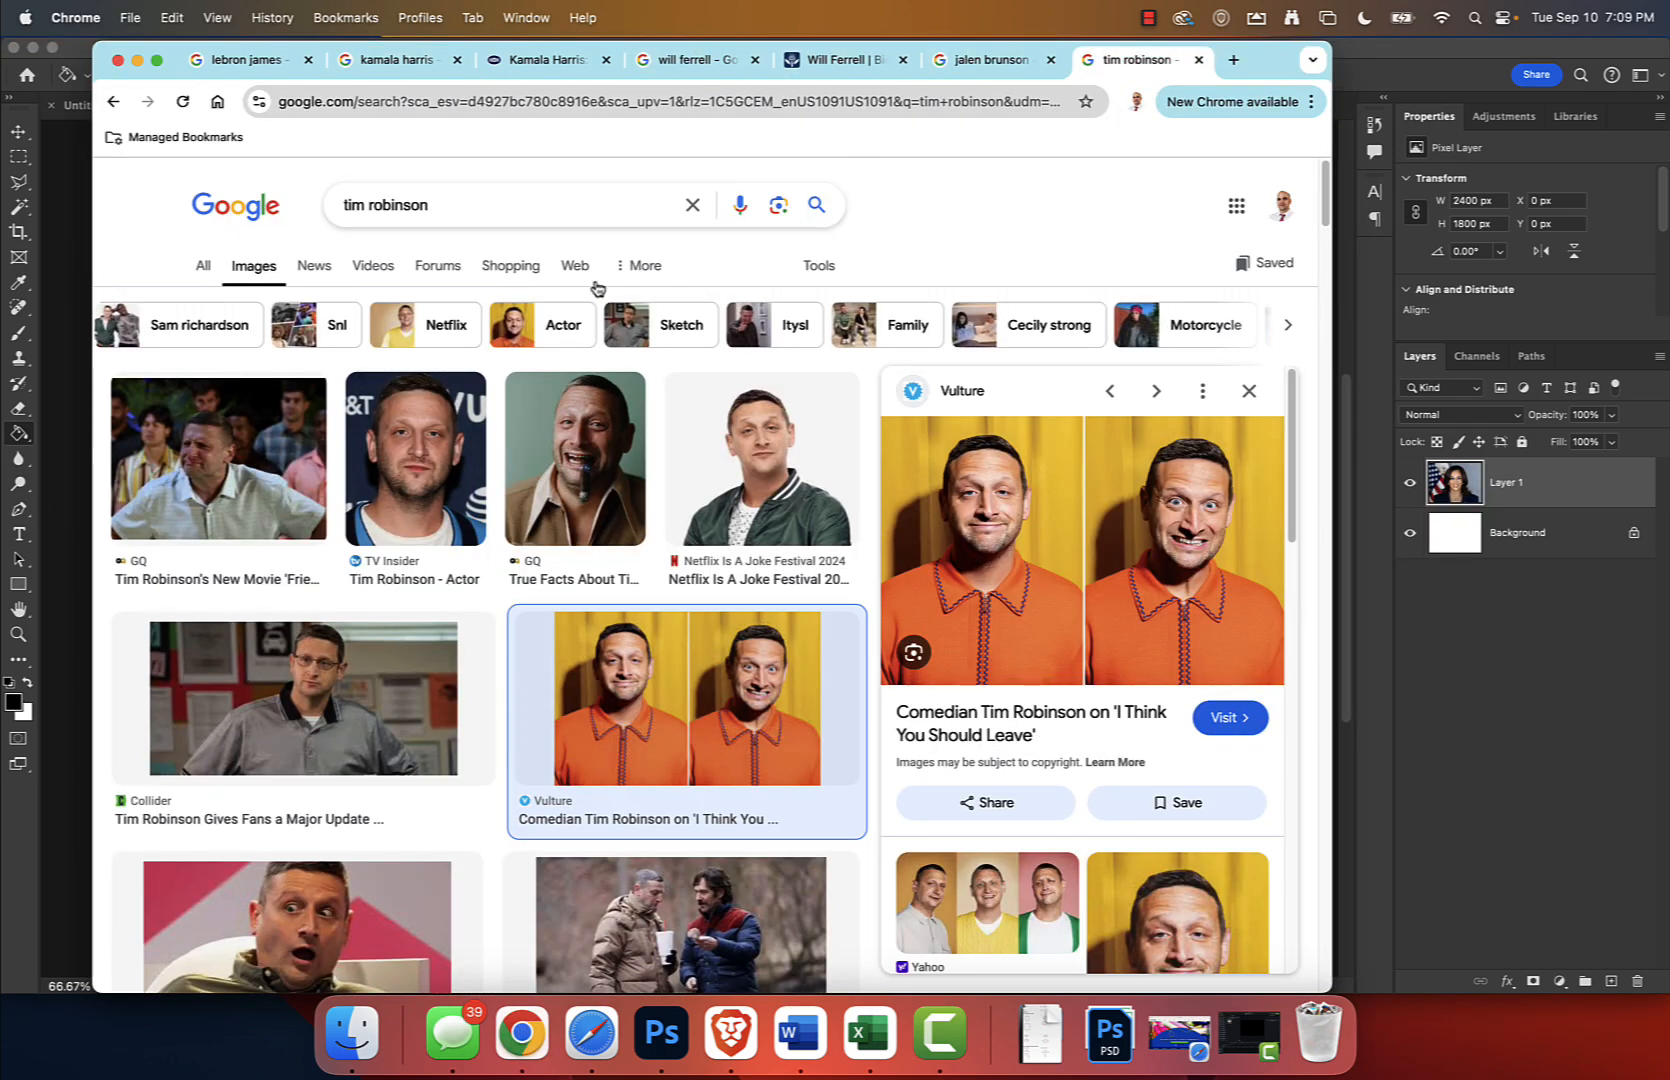
pyautogui.click(366, 698)
pyautogui.rightClick(1078, 502)
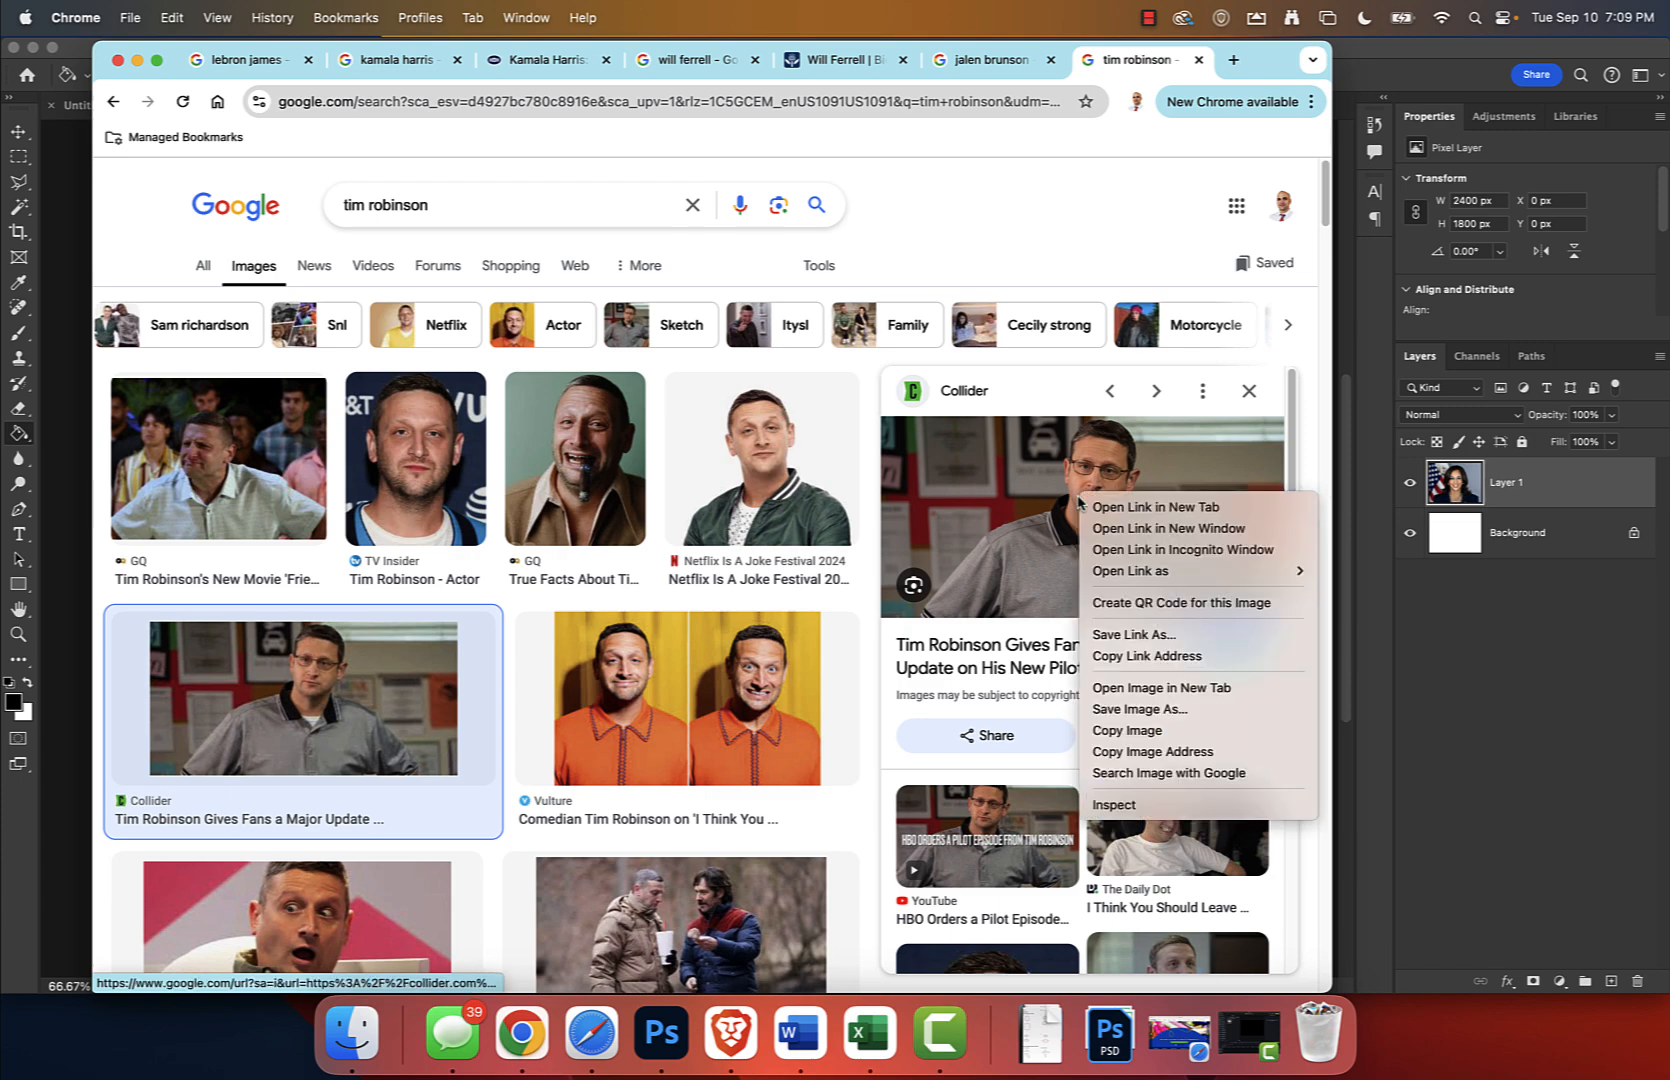
pyautogui.click(1127, 730)
# Switch to Photoshop, create a new 4500 x 2250 px document from the Clipboard preset and paste the Tim Robinson photo.
pyautogui.press('super+Tab')
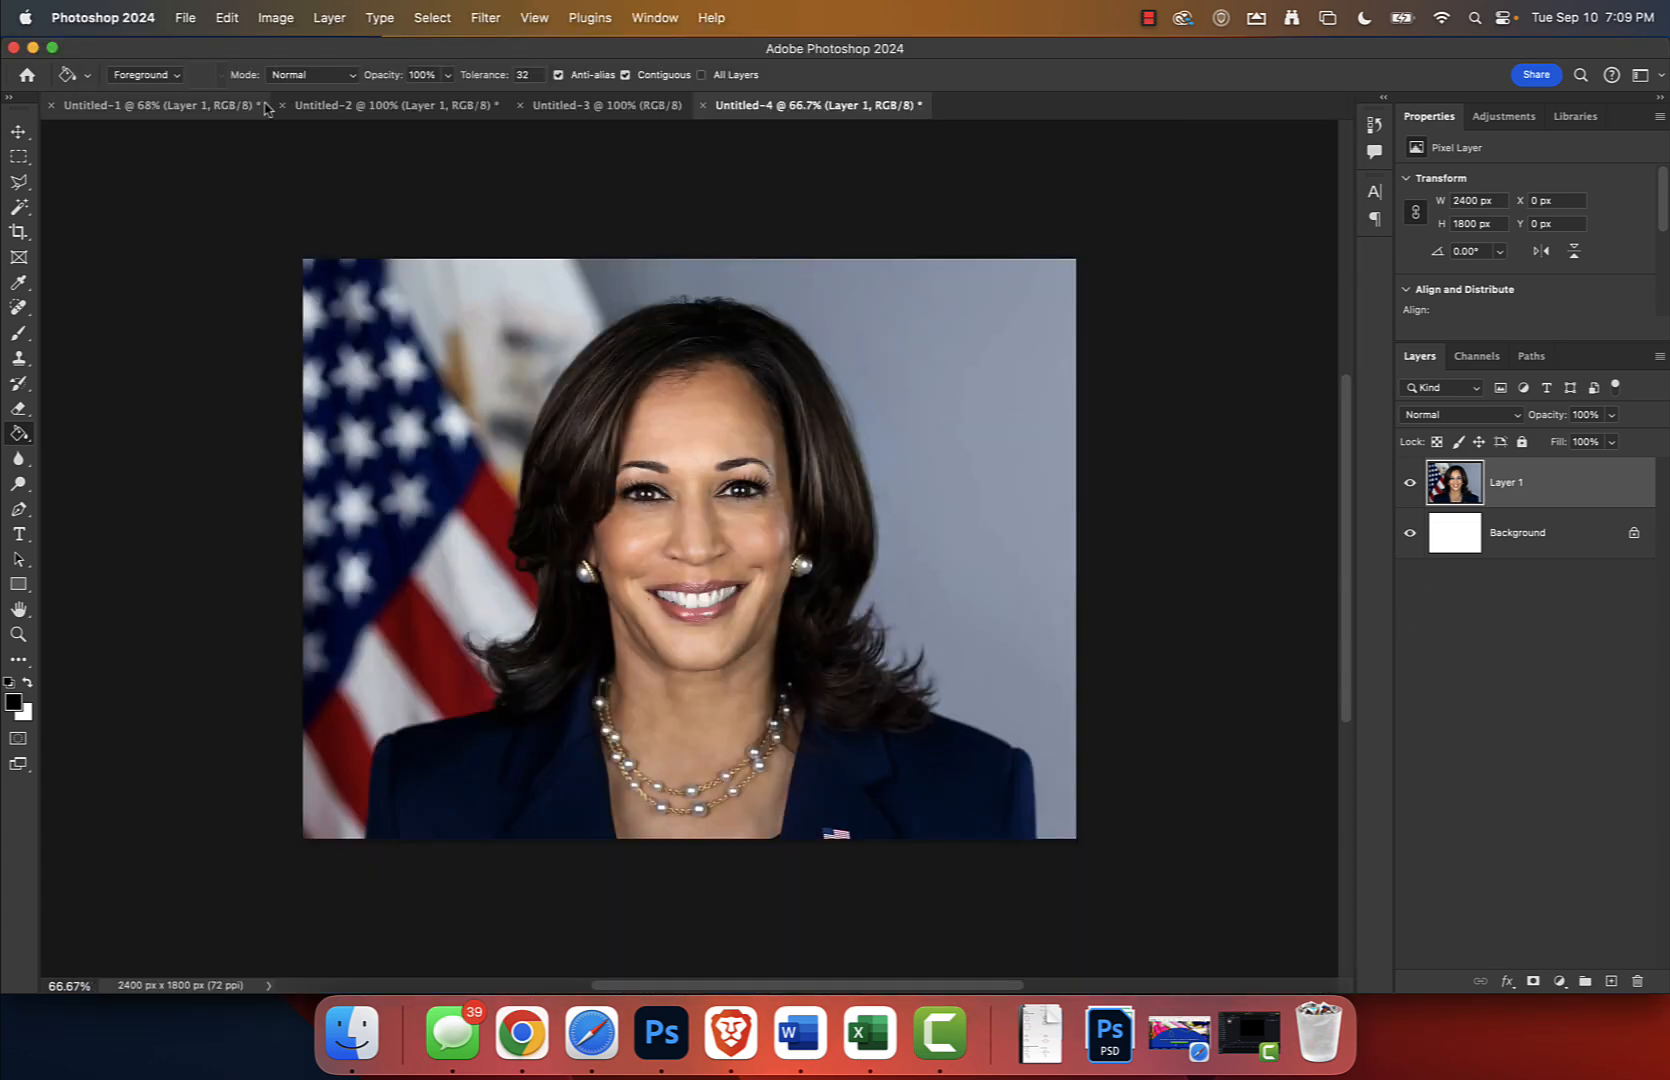
pyautogui.click(185, 17)
pyautogui.click(196, 42)
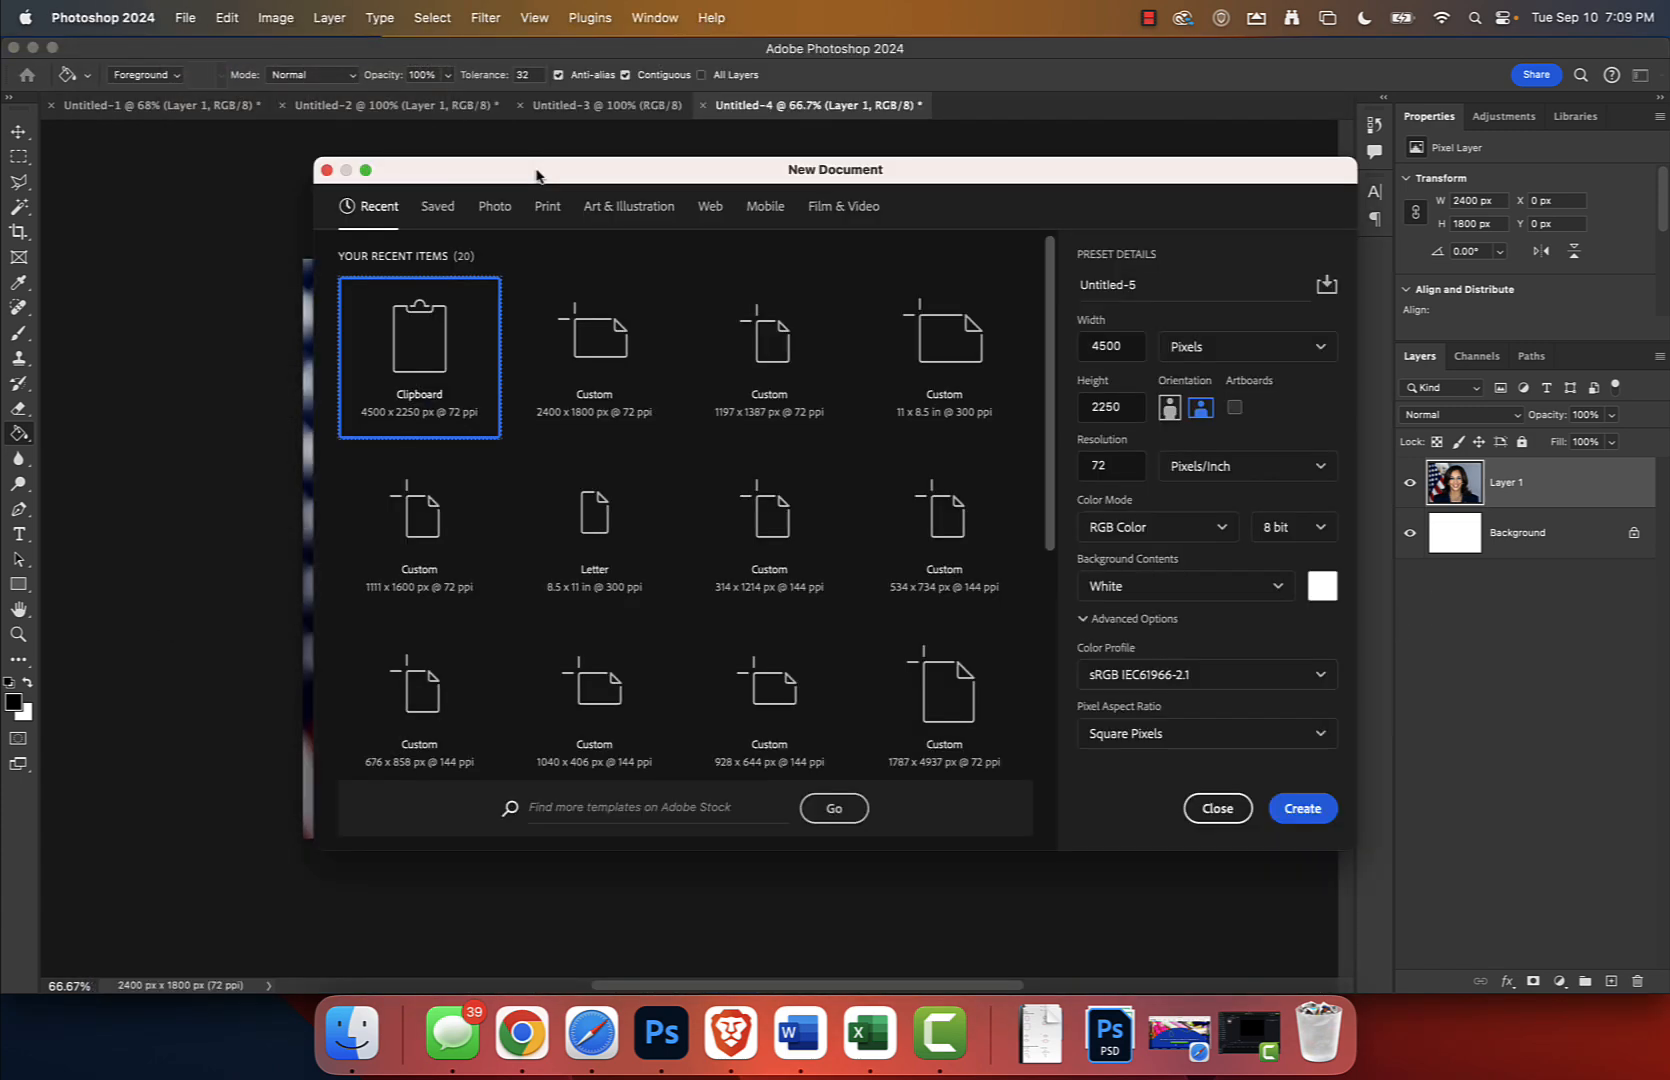
pyautogui.press('Return')
pyautogui.press('super+v')
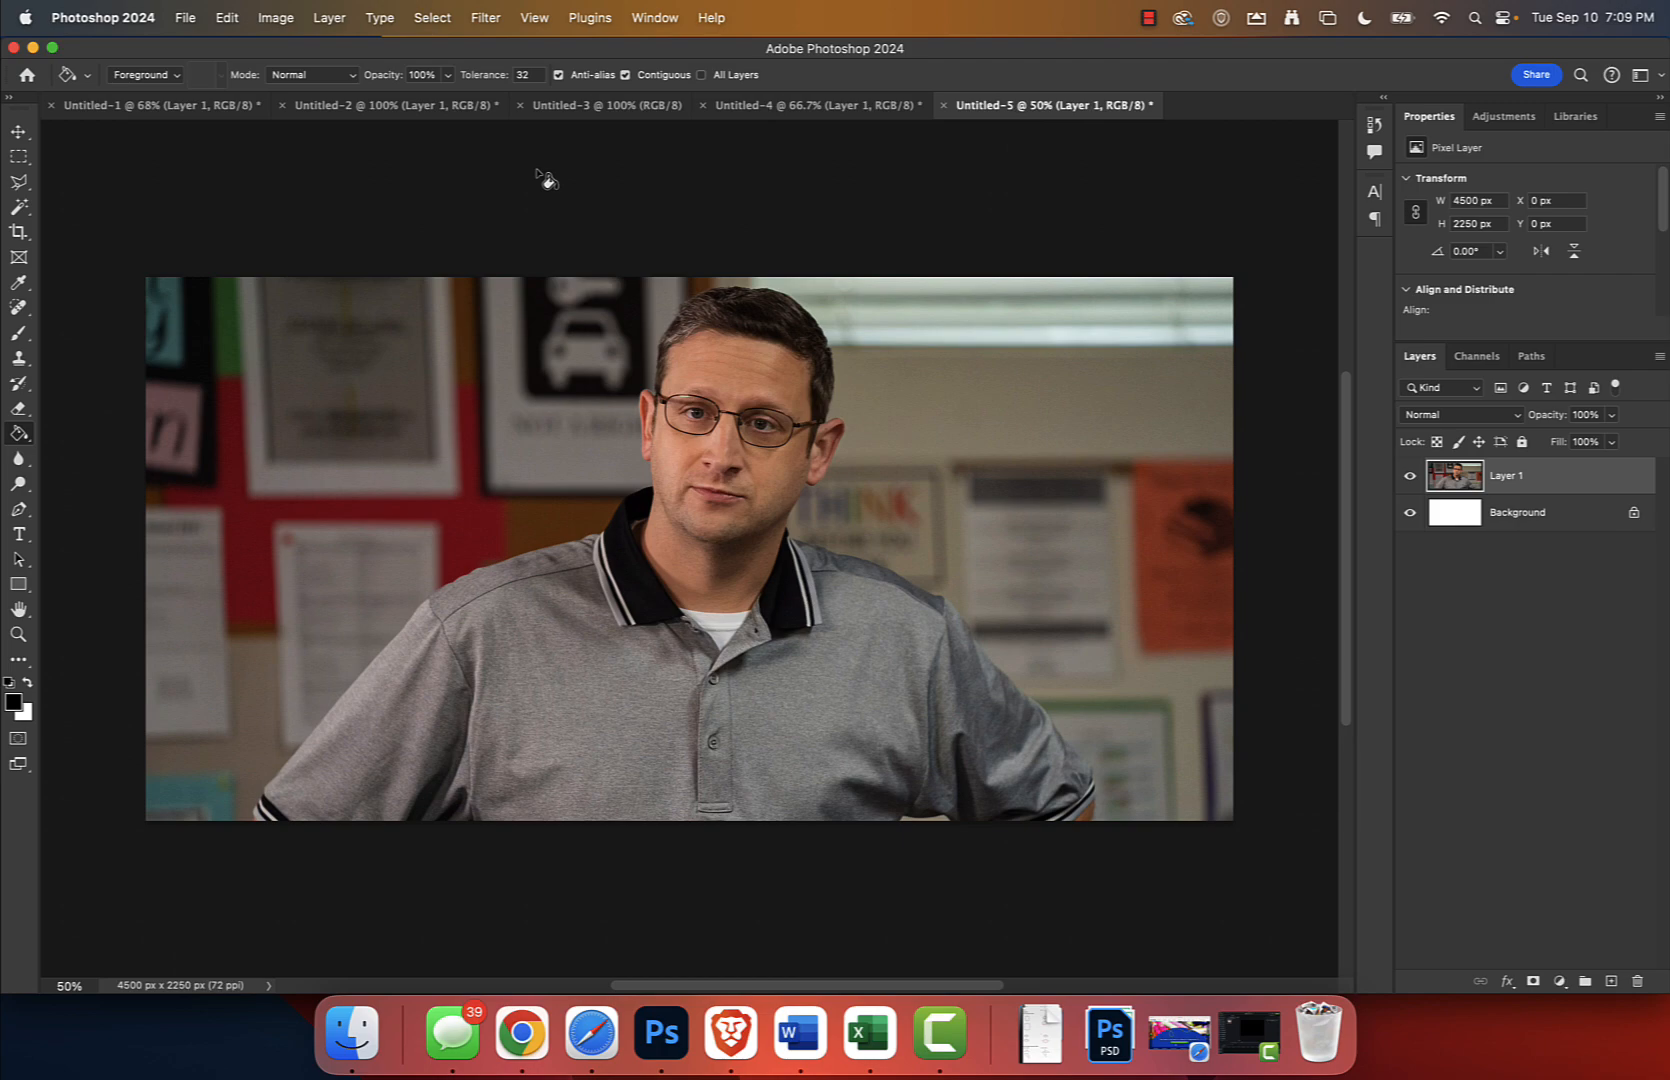
# In Untitled-2, draw an elliptical selection of about 430 x 447 px around LeBron James's head.
pyautogui.click(800, 112)
pyautogui.click(614, 111)
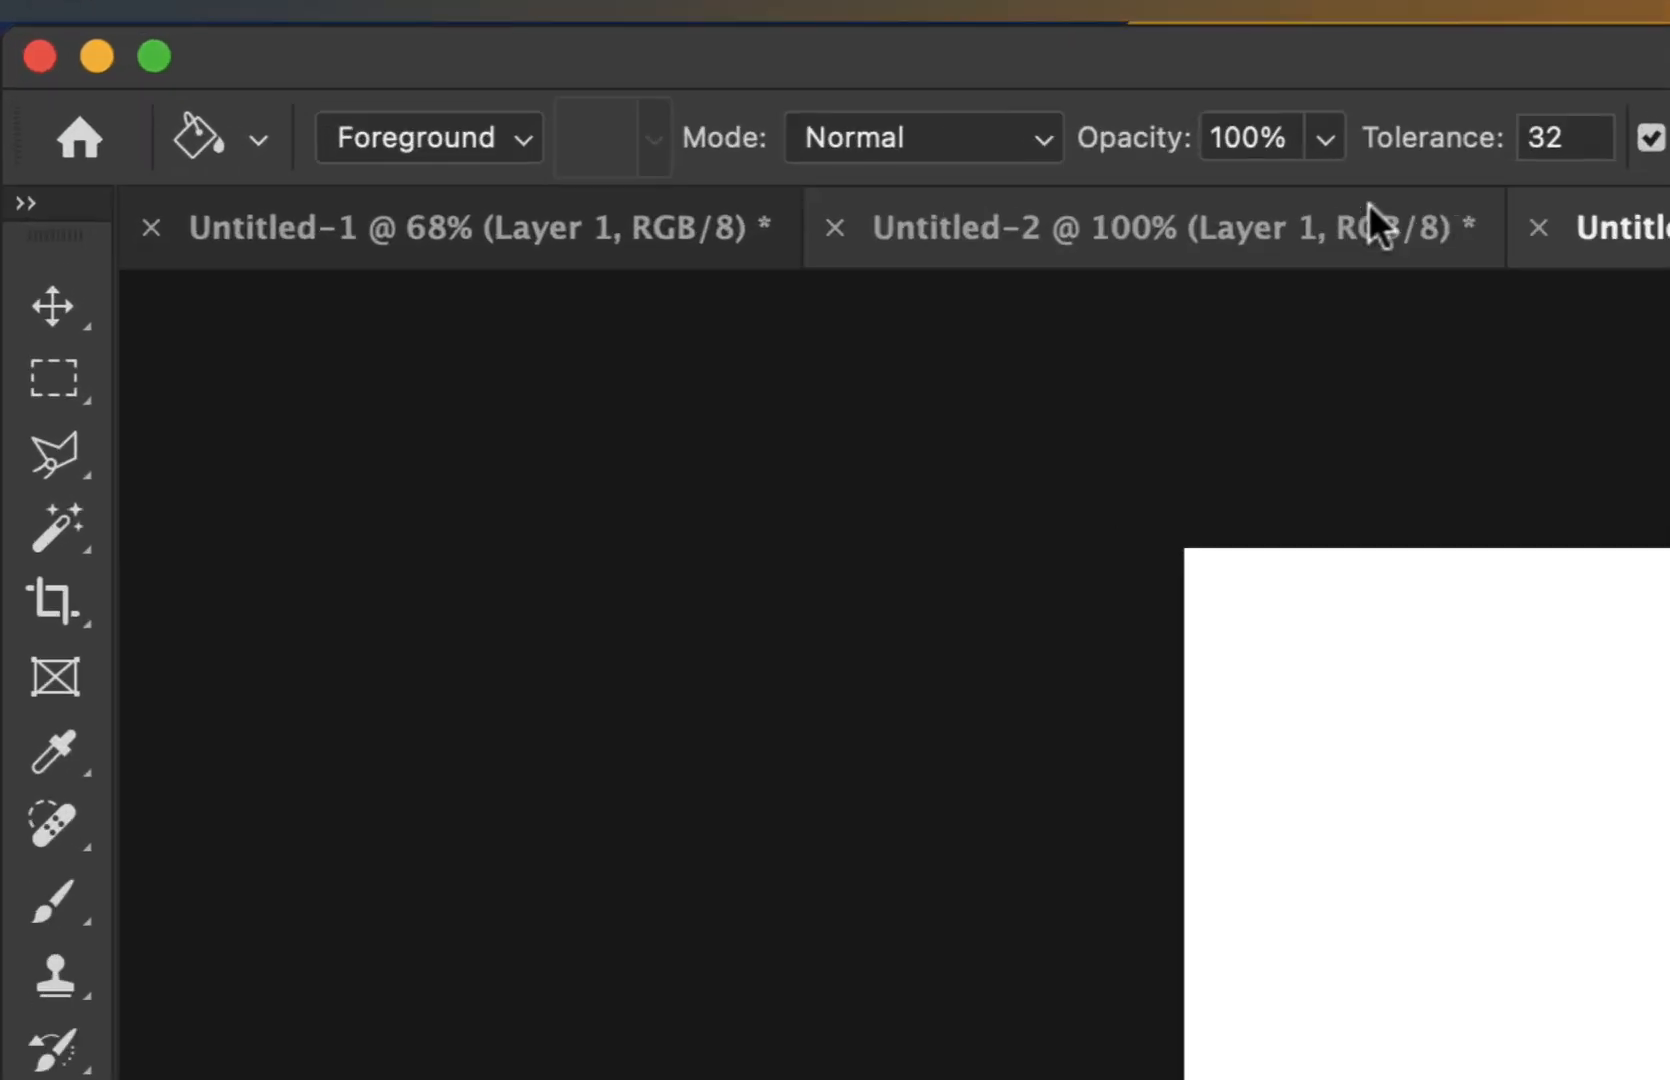
pyautogui.click(474, 106)
pyautogui.click(52, 535)
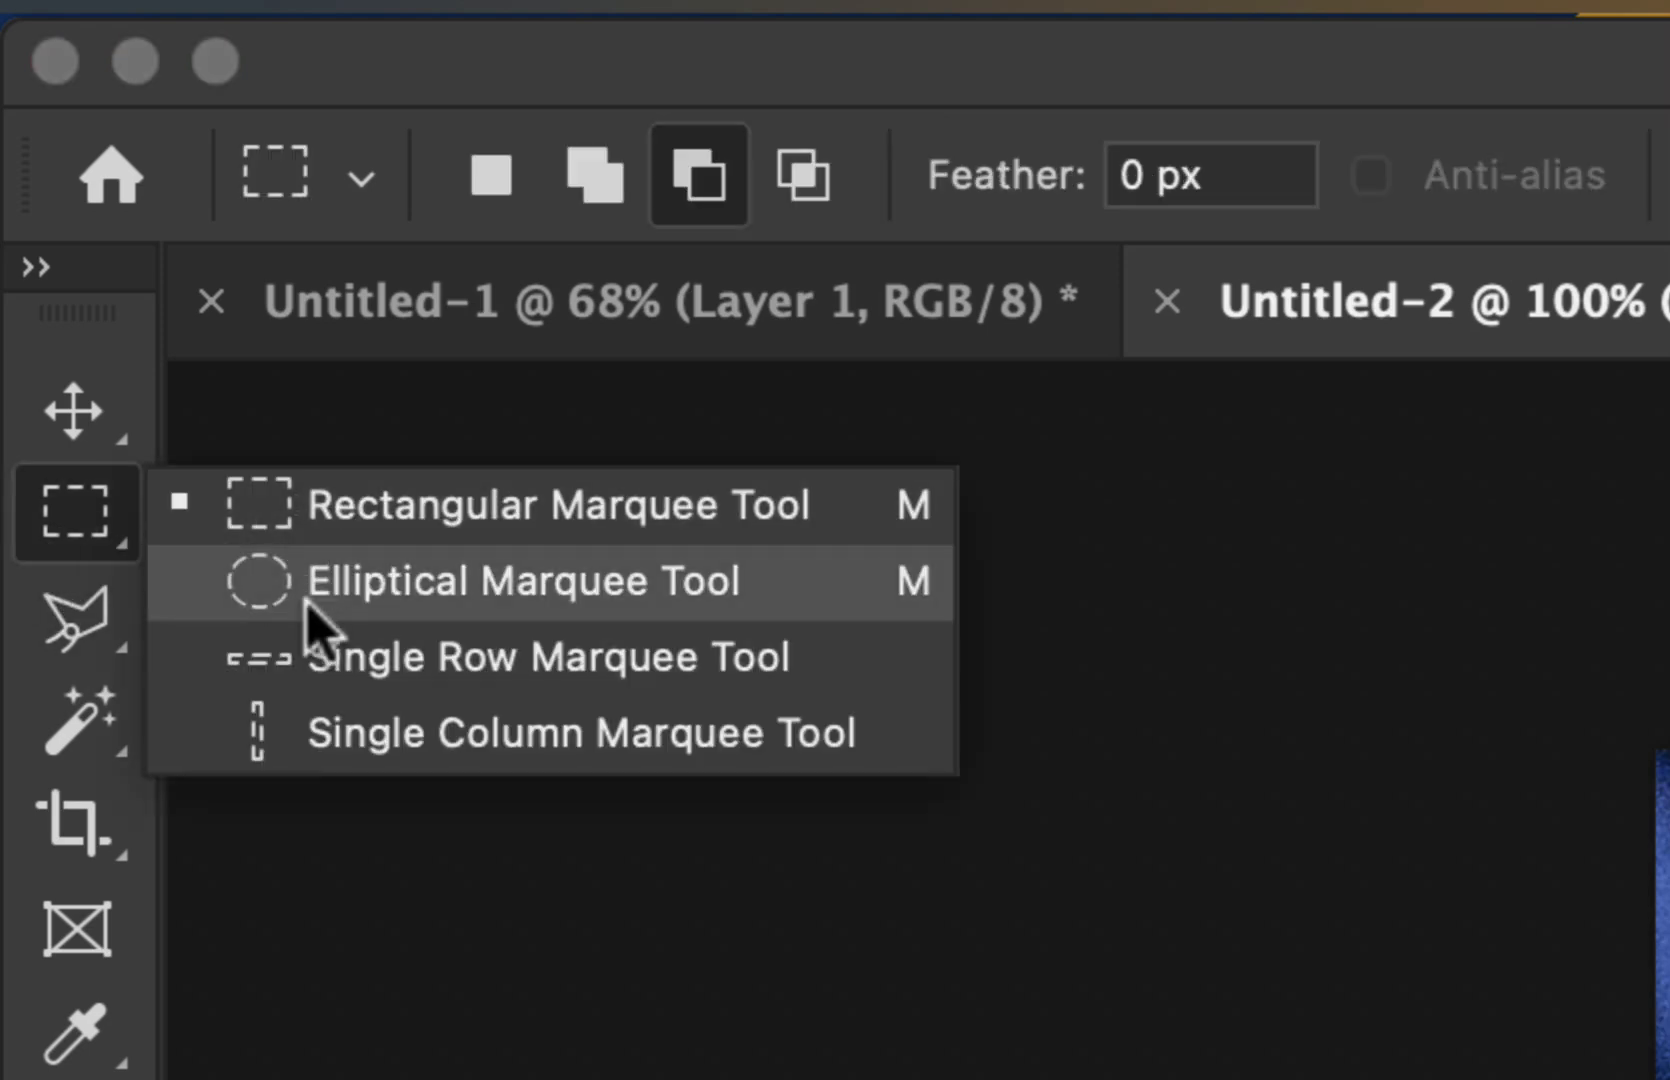
pyautogui.click(491, 590)
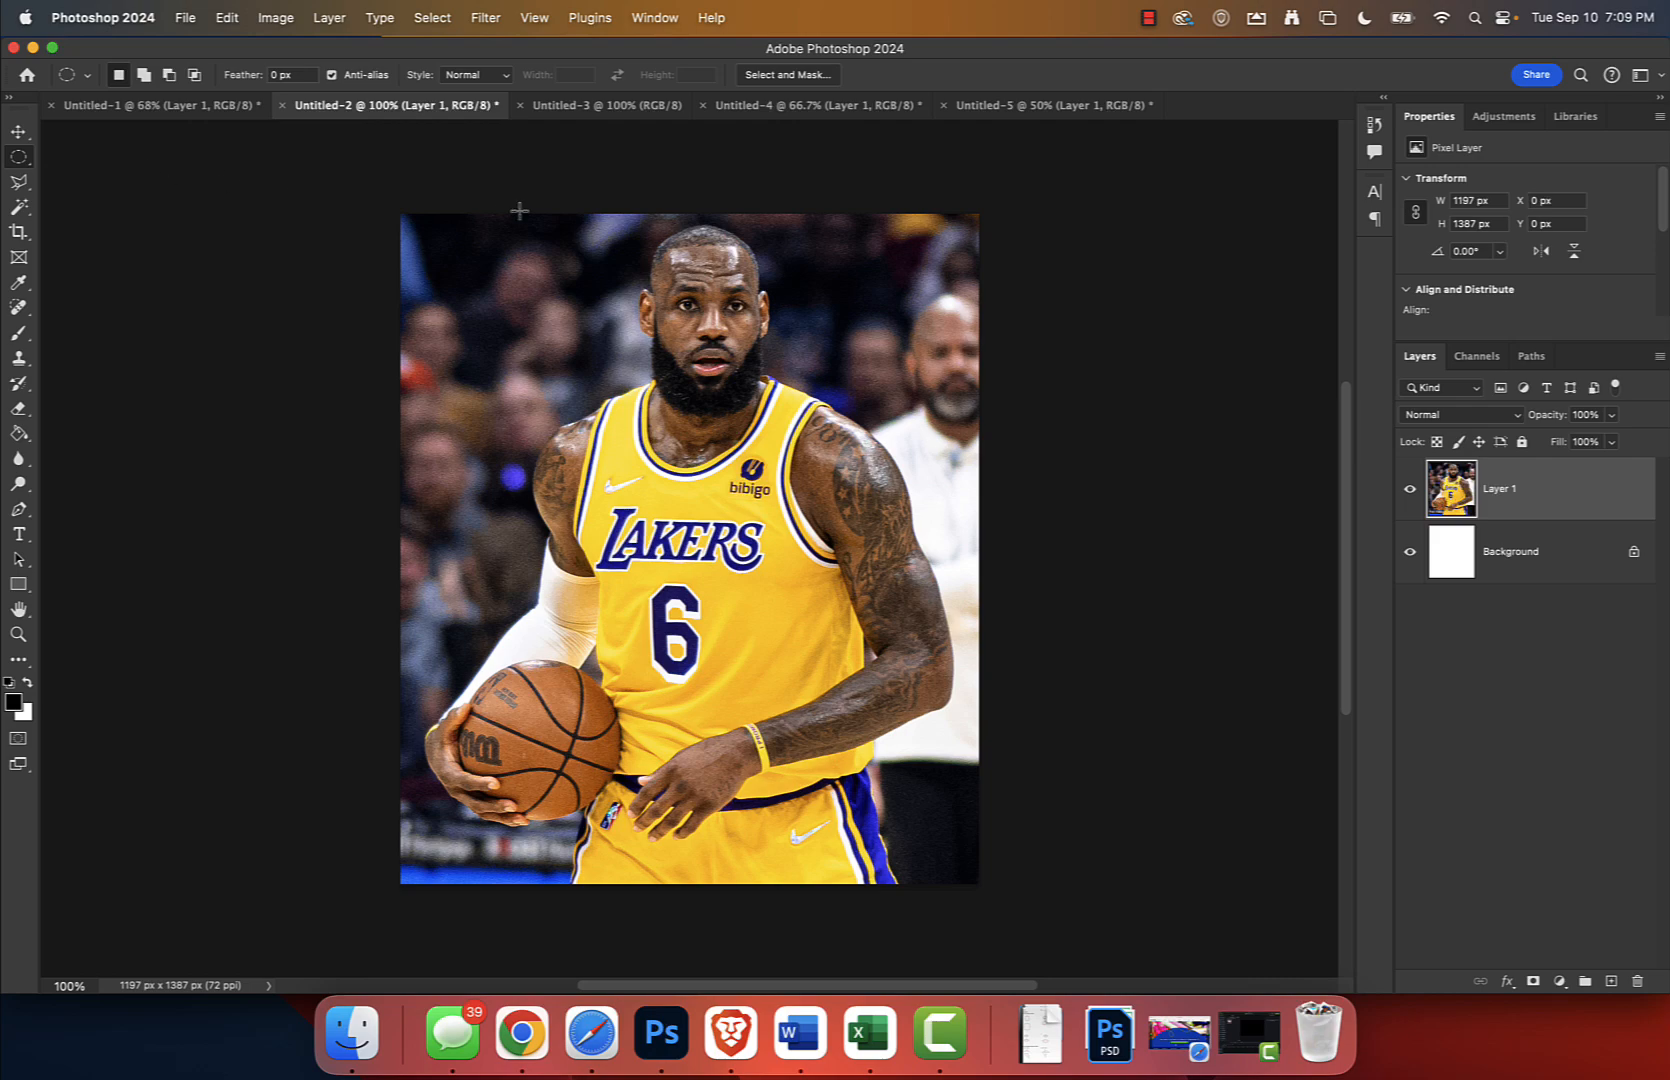
pyautogui.moveTo(605, 215); pyautogui.dragTo(812, 430)
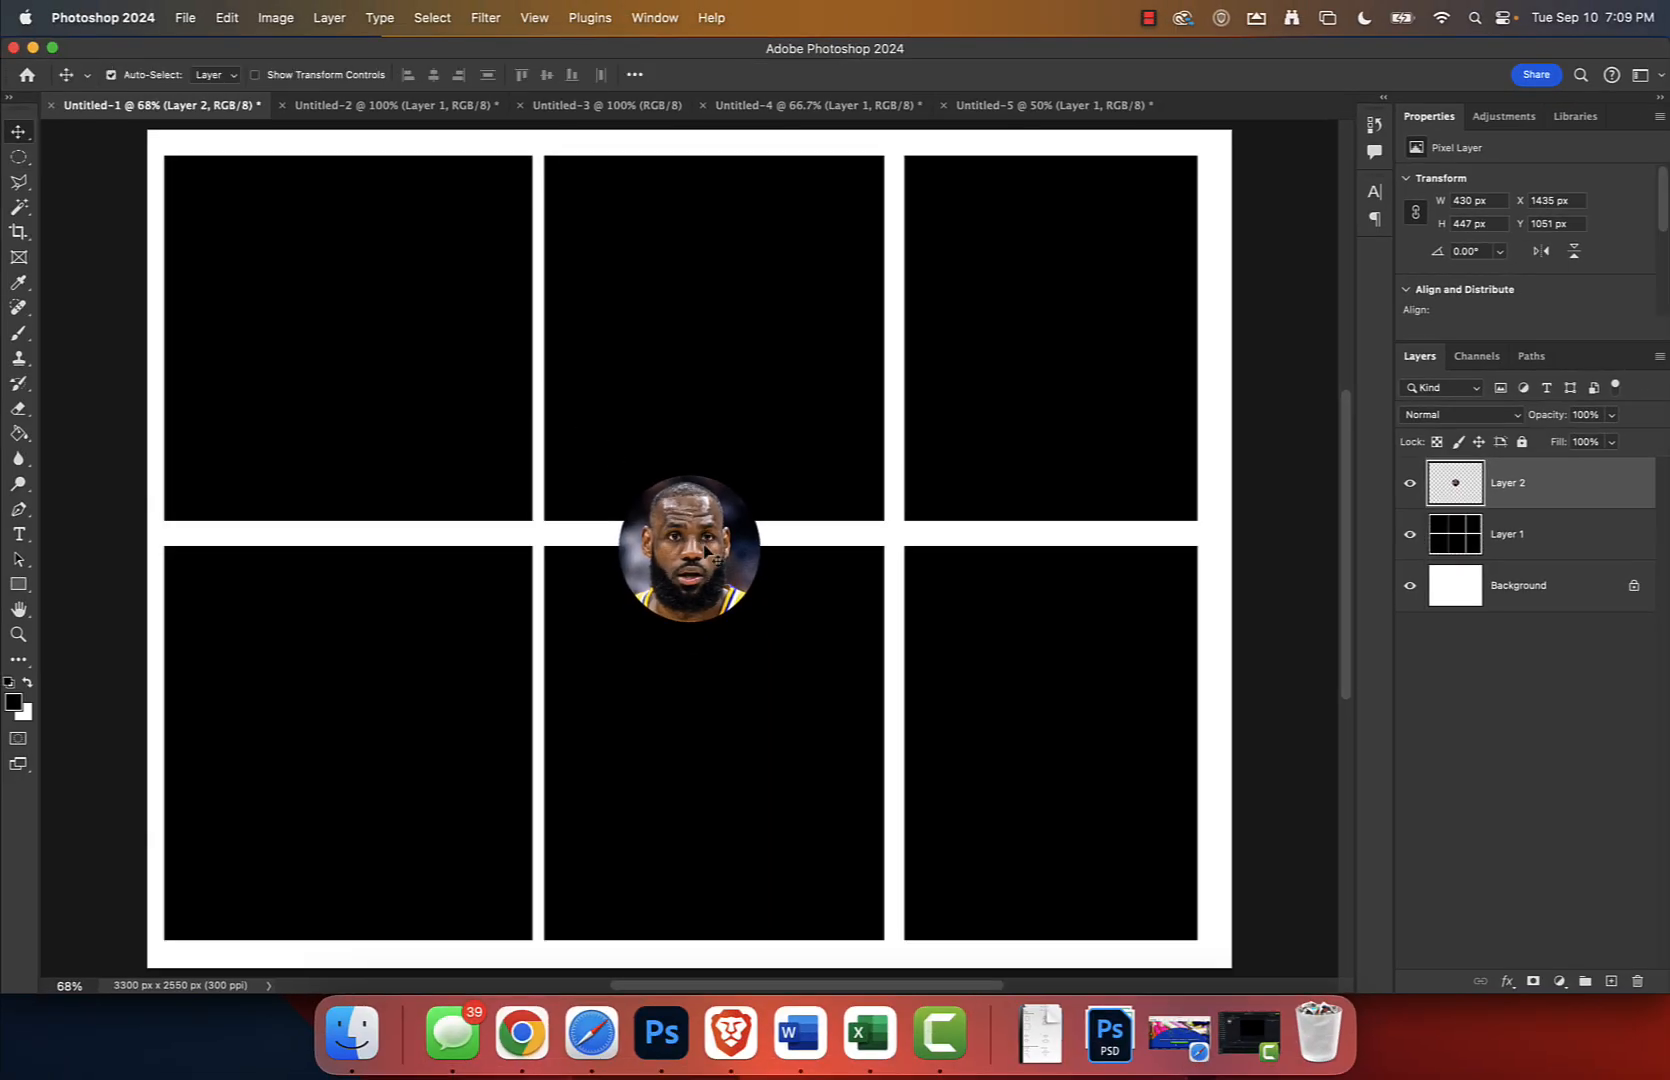
# Place the elliptical head cutout in the upper-left frame of the Untitled-1 collage and scale it to about 168%.
pyautogui.moveTo(705, 550); pyautogui.dragTo(333, 256)
pyautogui.press('super+t')
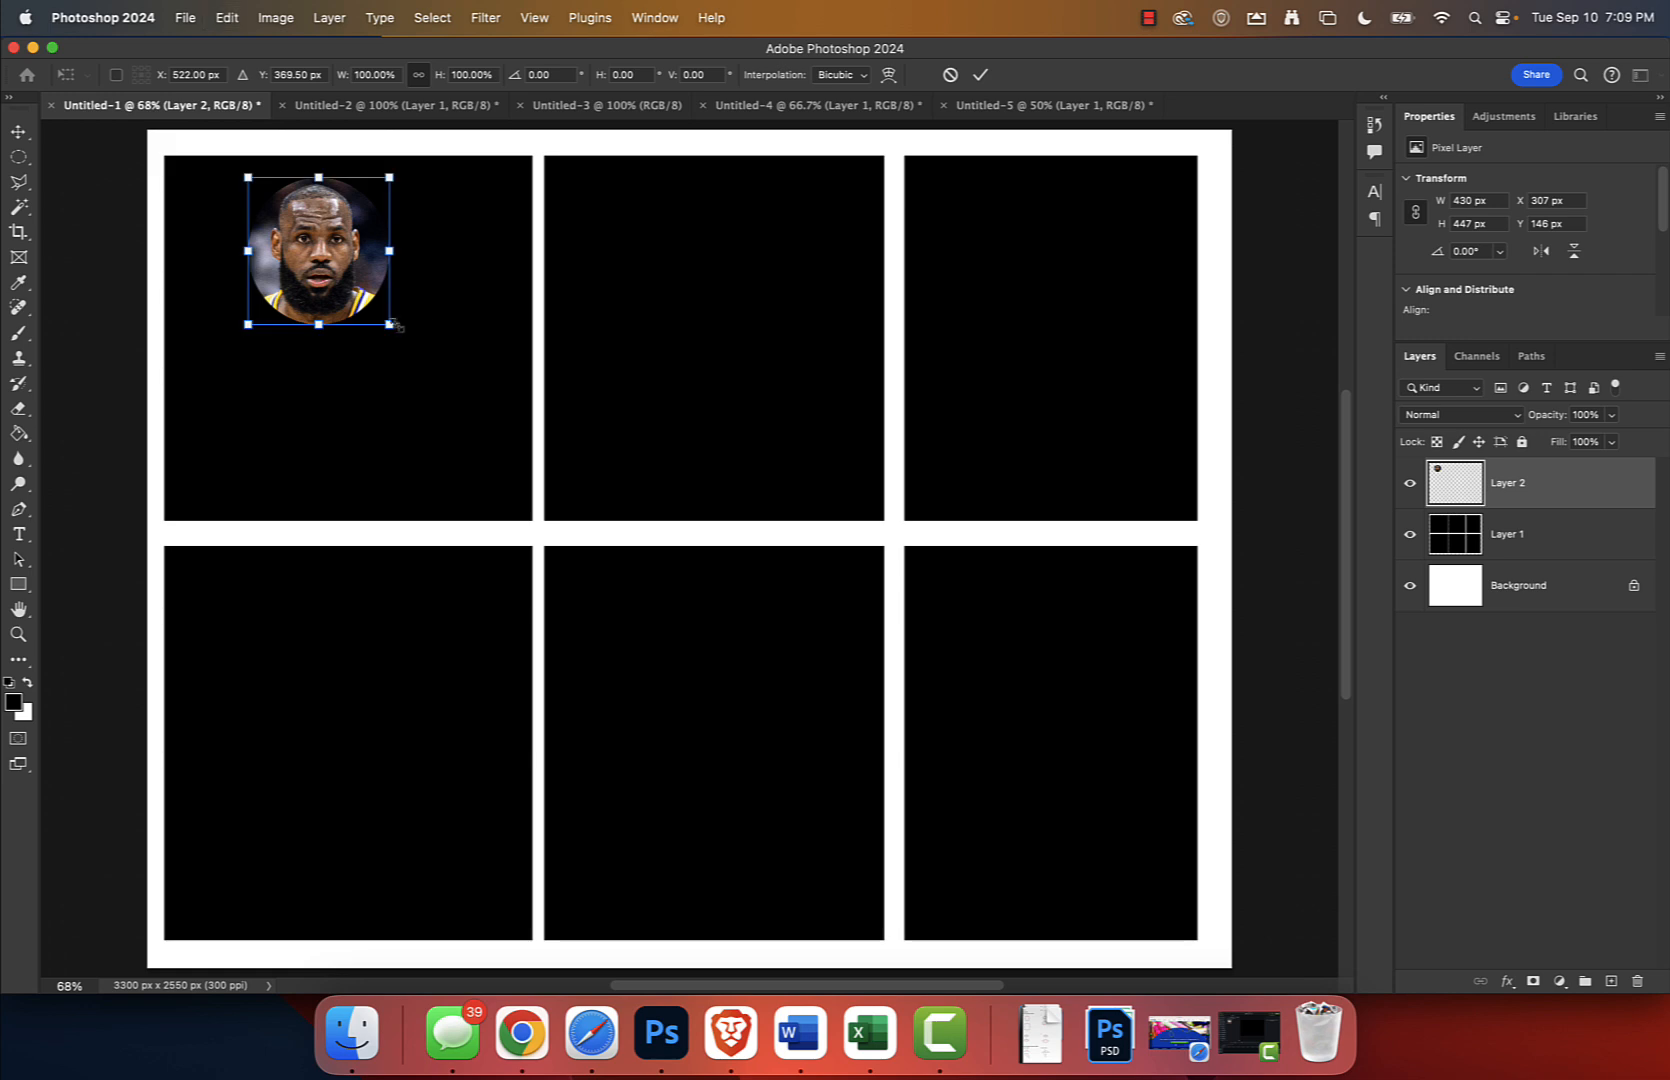
pyautogui.moveTo(389, 324); pyautogui.dragTo(484, 423)
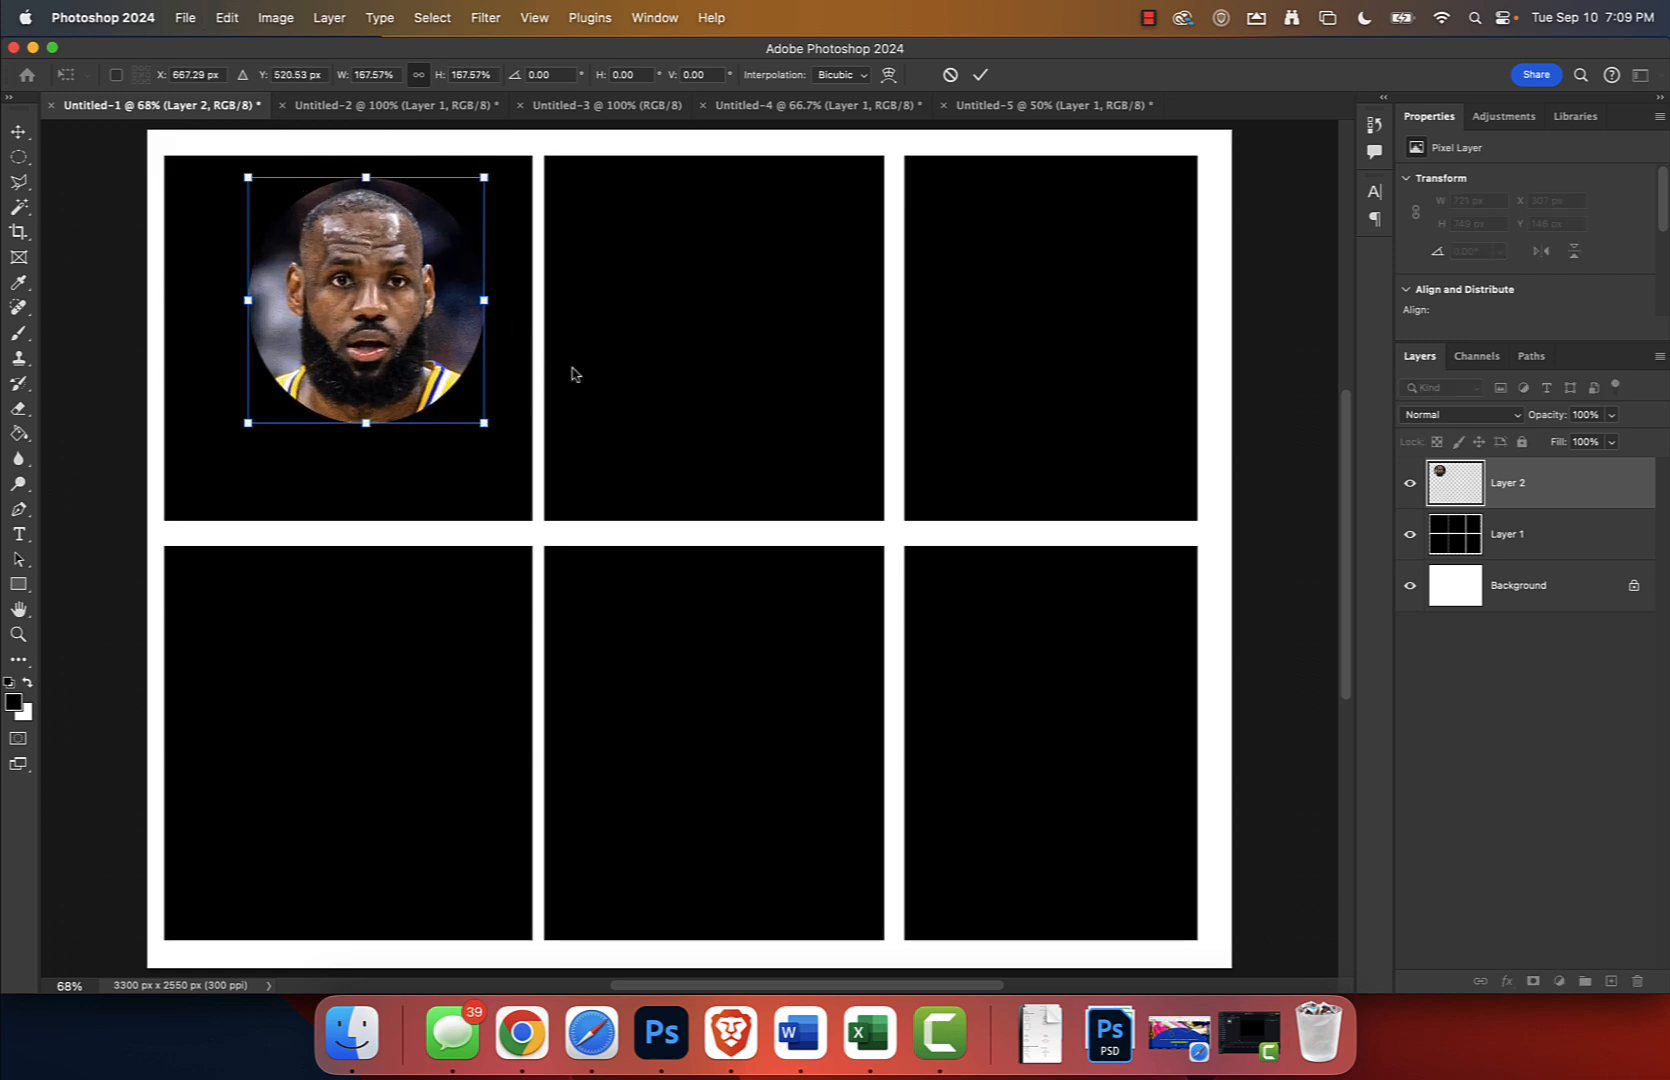
pyautogui.click(980, 74)
# In Untitled-4, draw an elliptical selection of about 1344 x 1414 px around Kamala Harris's head.
pyautogui.click(786, 108)
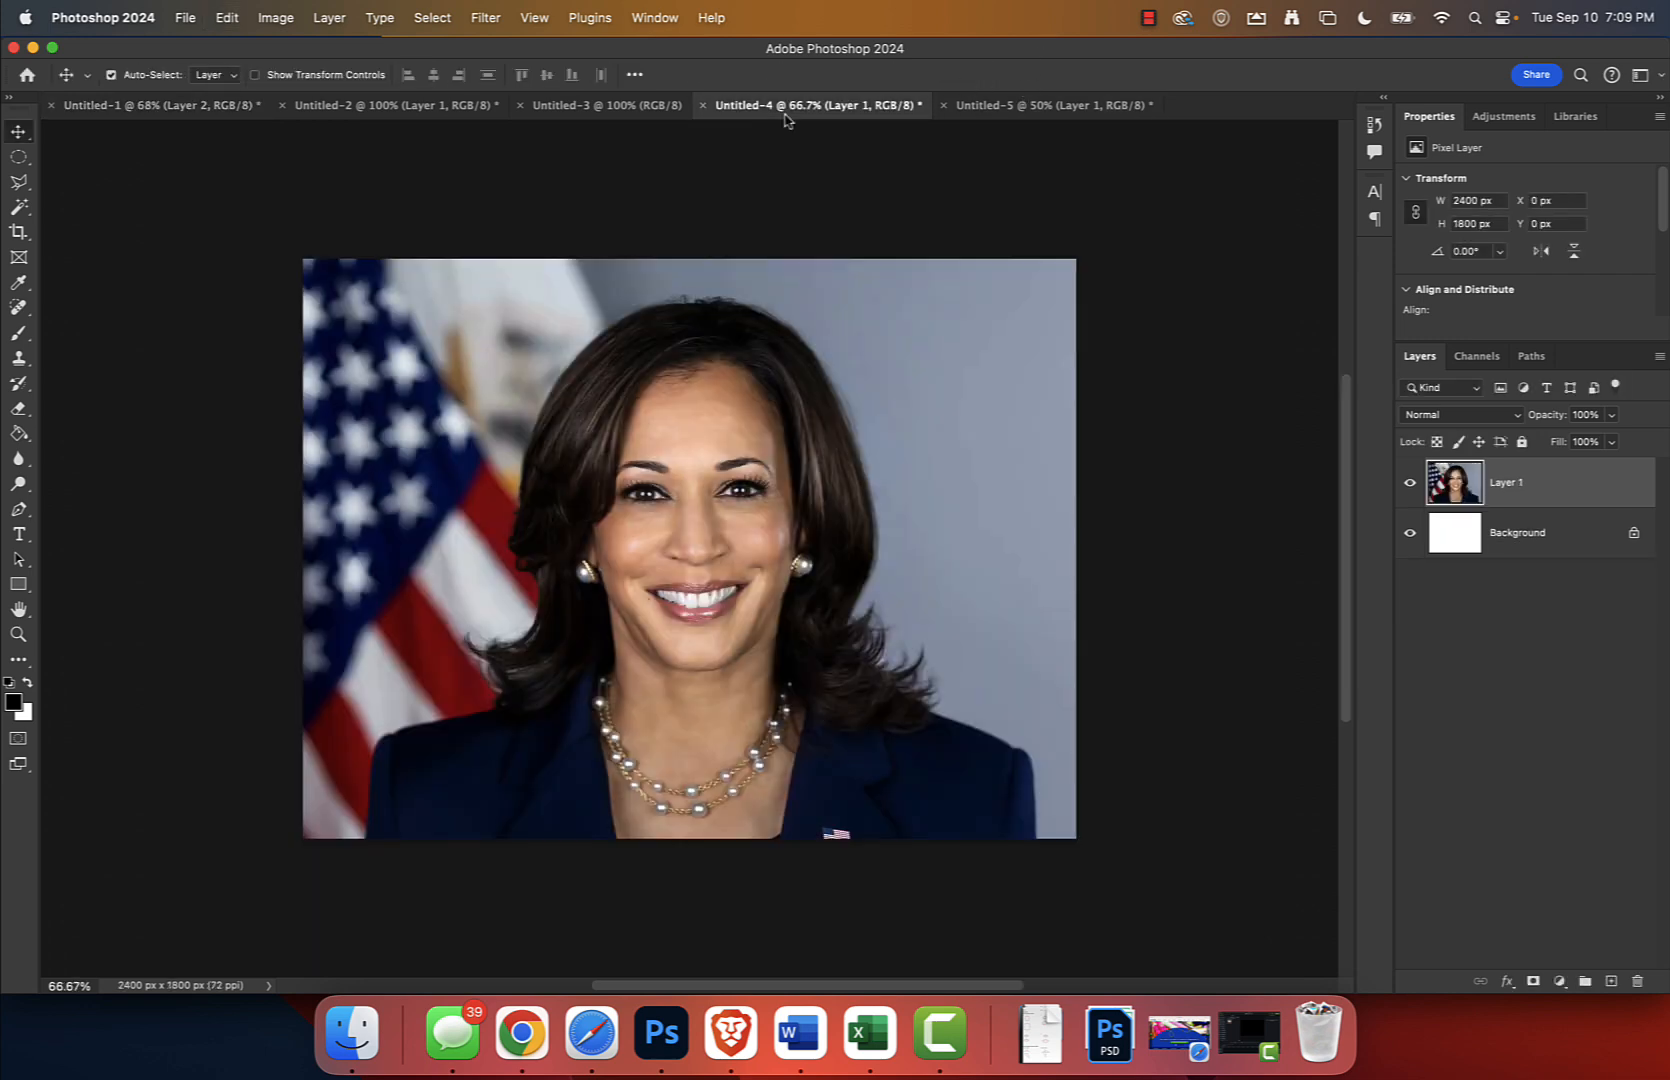
pyautogui.press('m')
pyautogui.moveTo(497, 252); pyautogui.dragTo(913, 730)
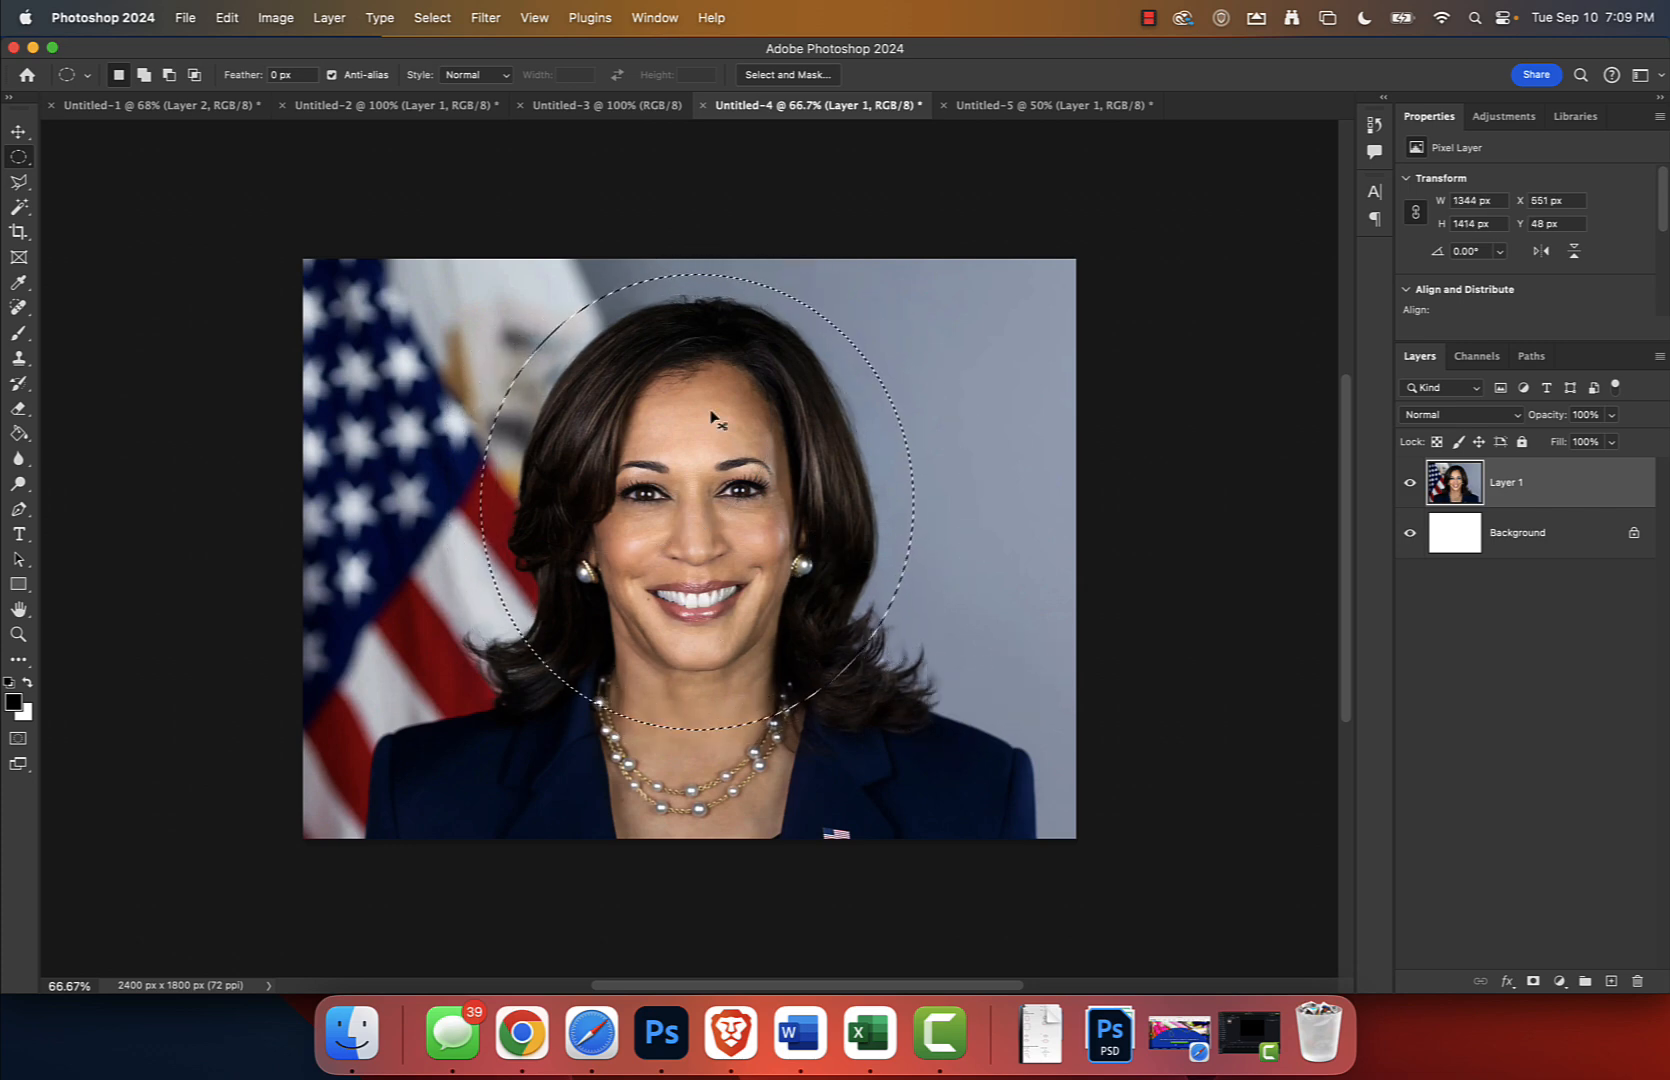
# Copy the Kamala Harris cutout into the upper-middle frame of Untitled-1 and scale it to about 827 x 871 px.
pyautogui.press('super+c')
pyautogui.click(110, 105)
pyautogui.press('super+v')
pyautogui.press('v')
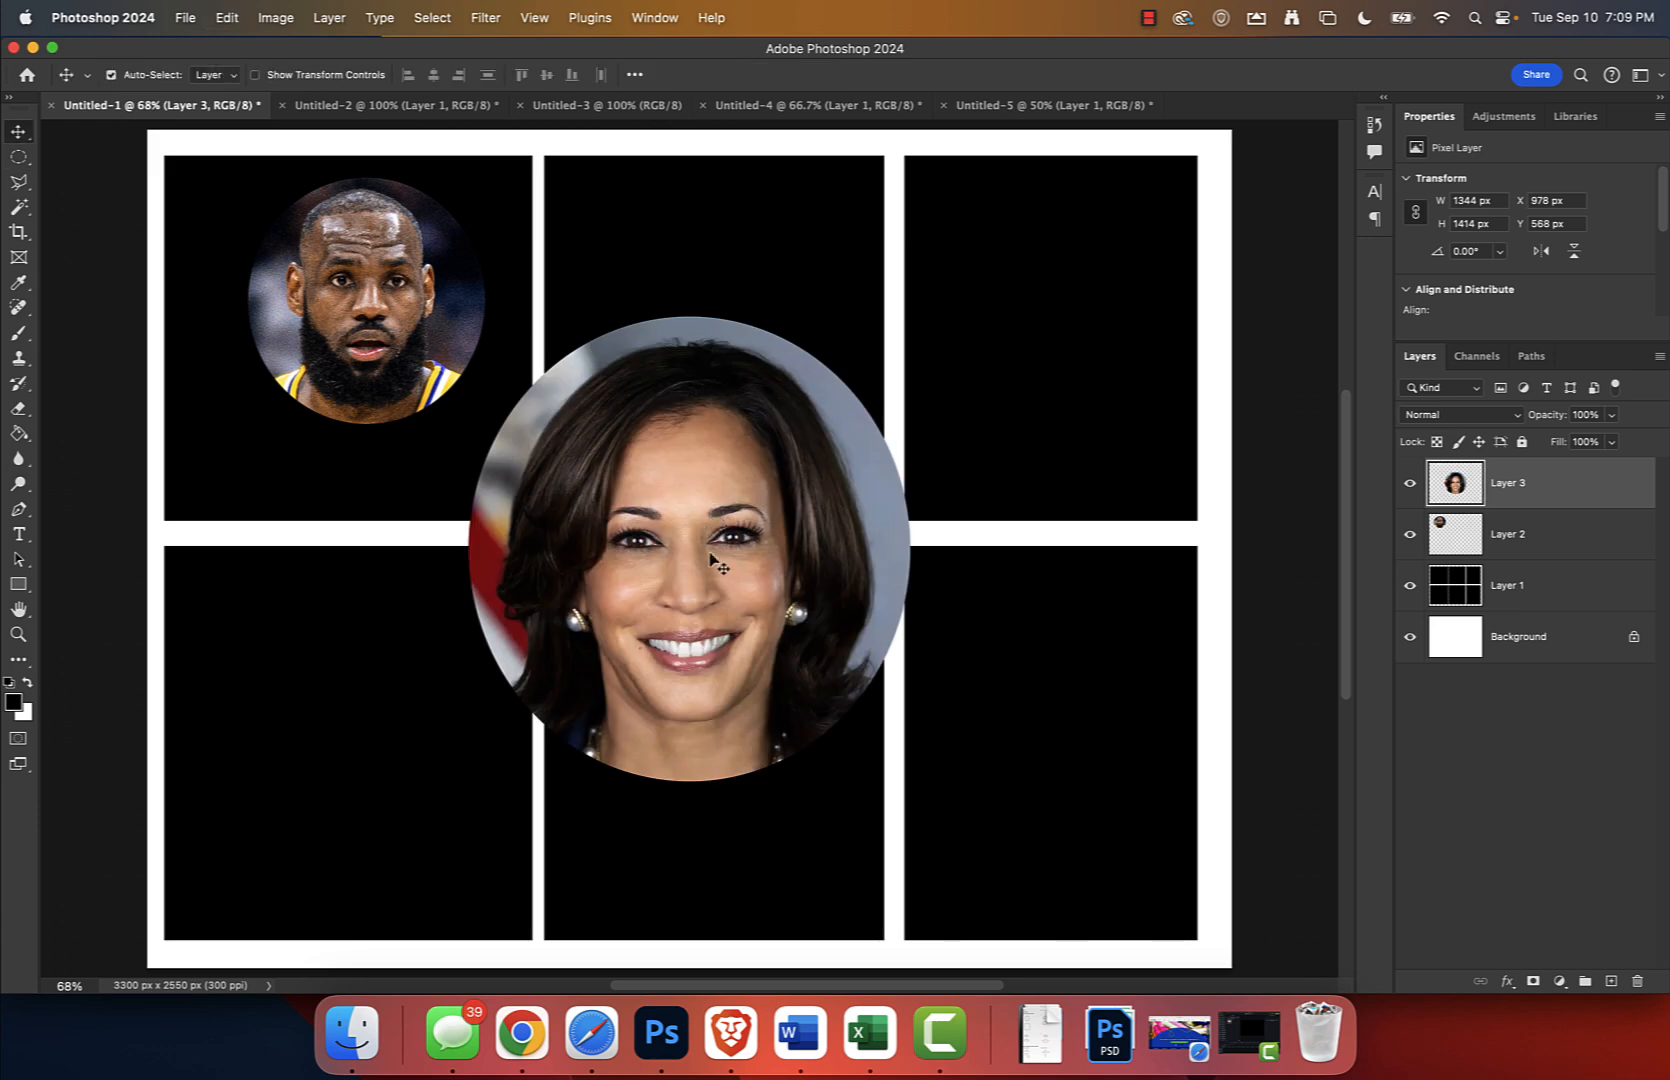
pyautogui.press('super+t')
pyautogui.moveTo(910, 781); pyautogui.dragTo(764, 690)
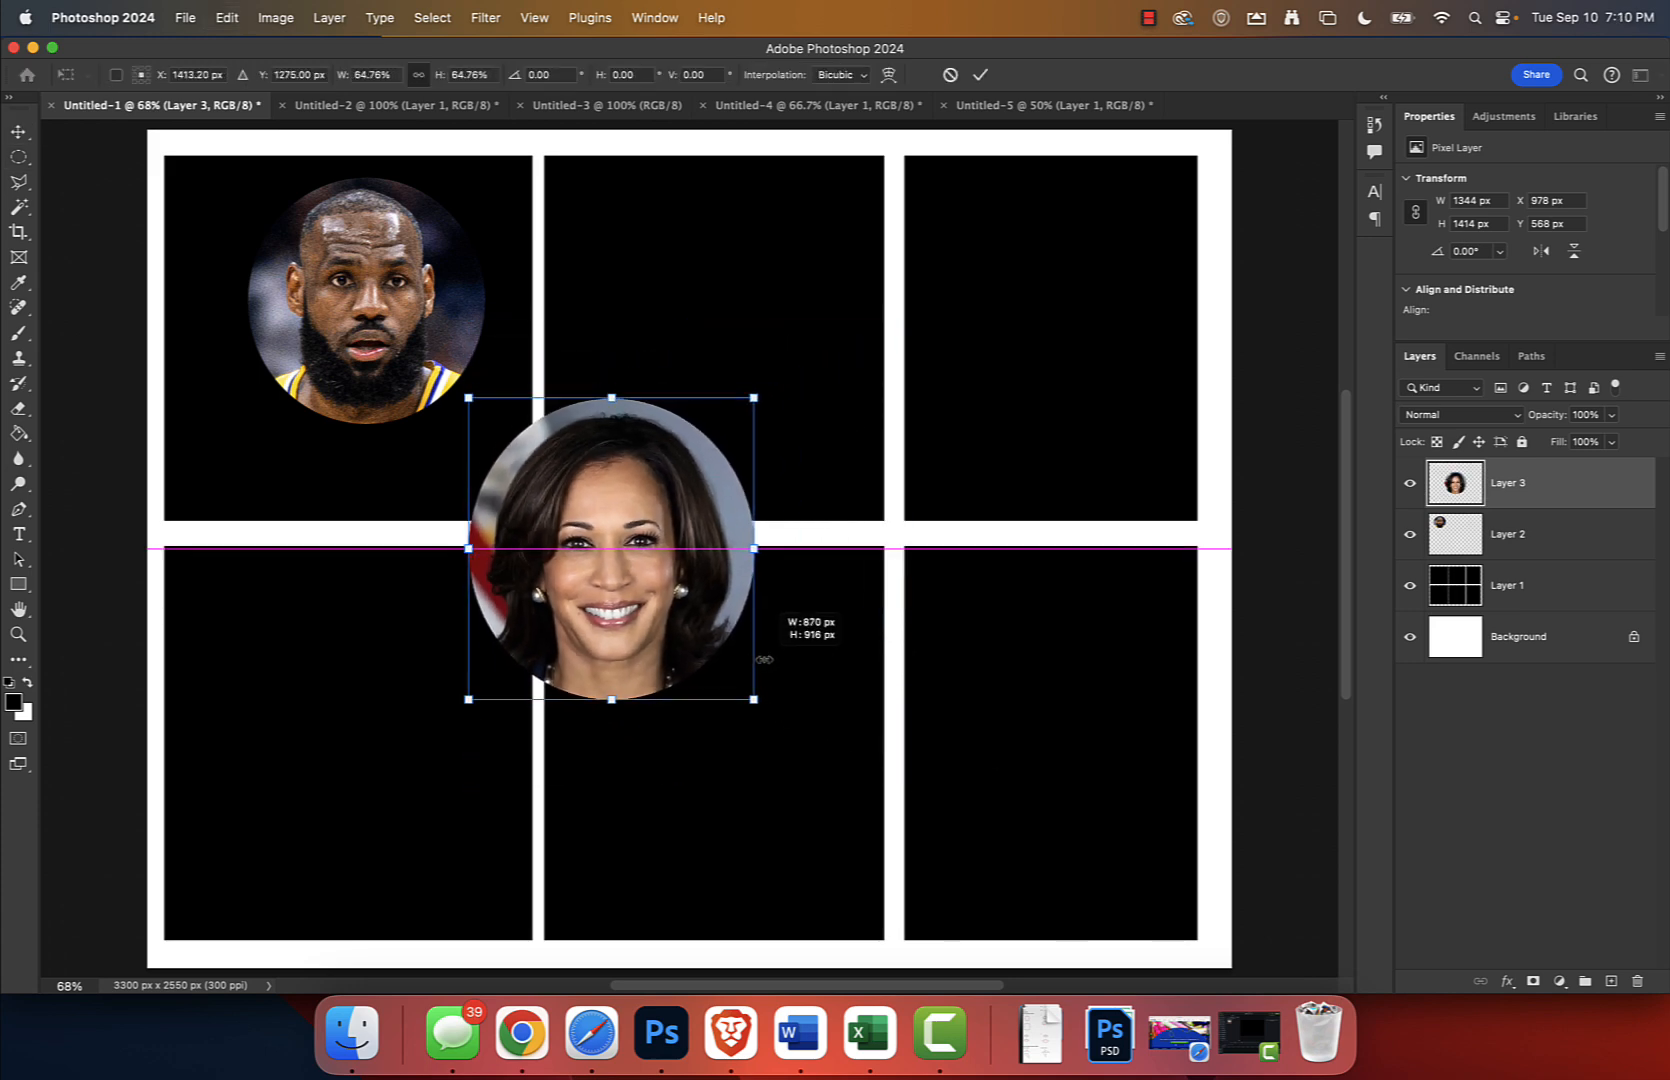
pyautogui.moveTo(669, 599); pyautogui.dragTo(768, 419)
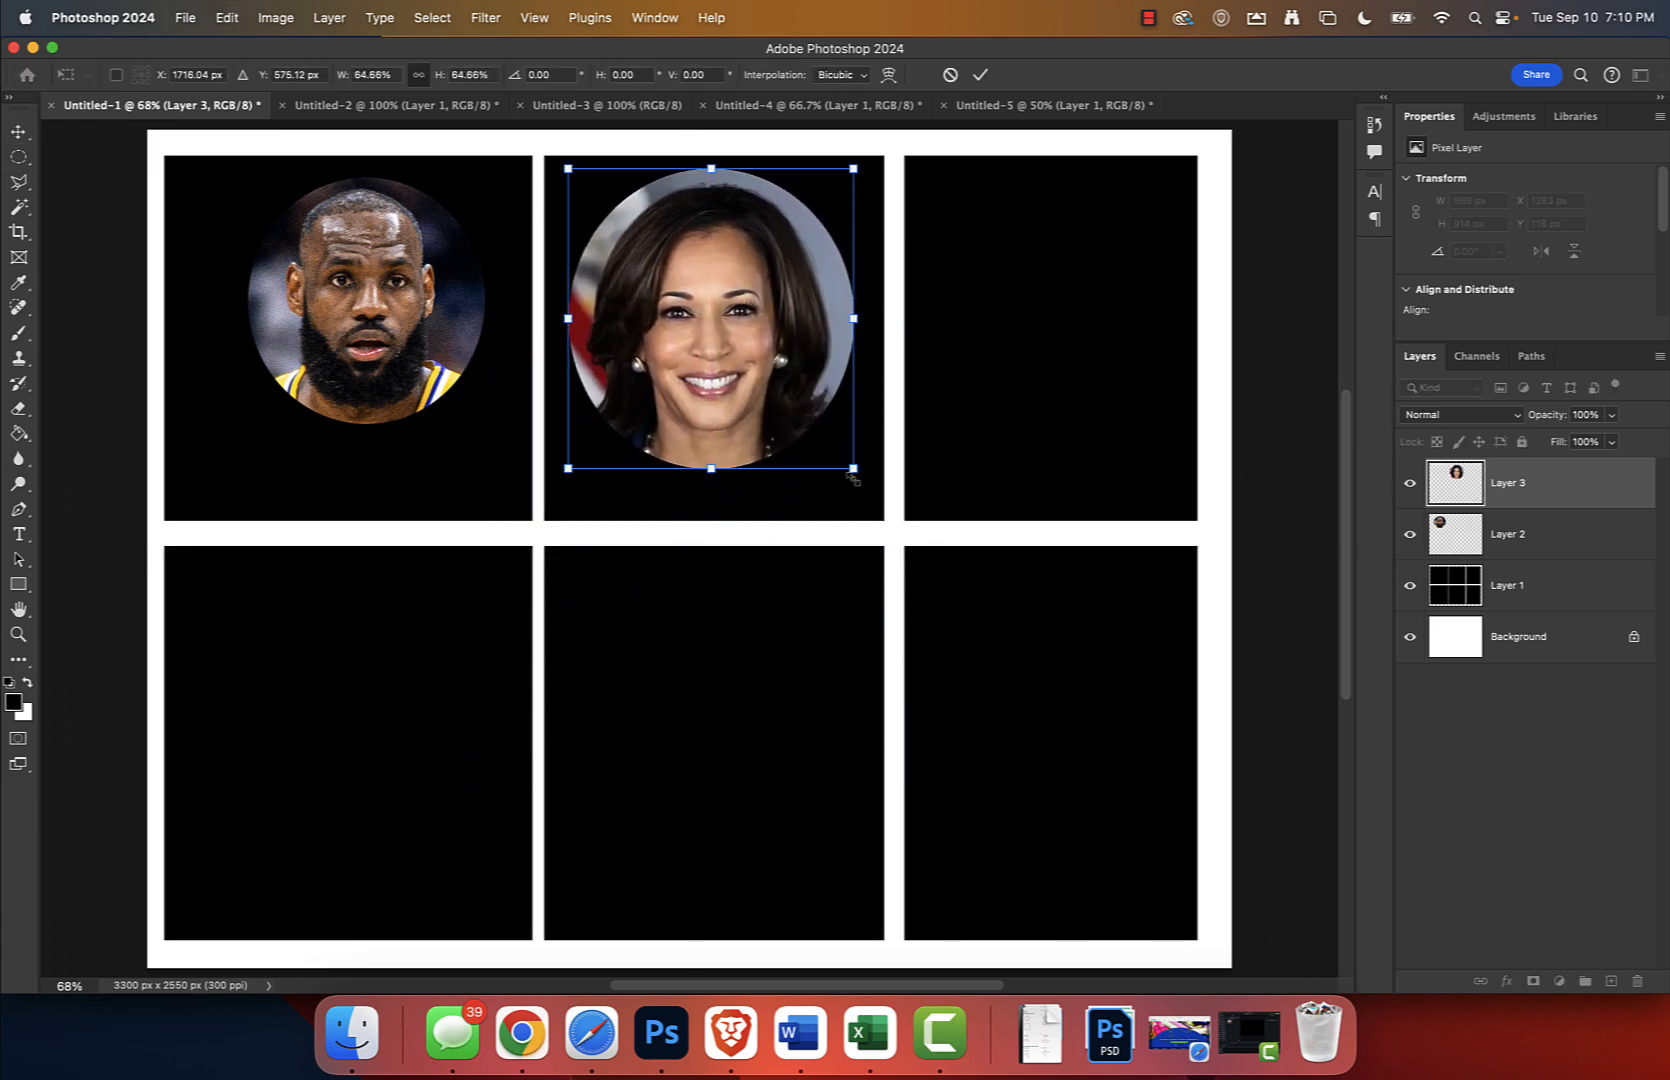
pyautogui.moveTo(852, 479); pyautogui.dragTo(840, 467)
pyautogui.click(982, 72)
# In Untitled-5, draw an elliptical selection of about 1197 x 1285 px around Tim Robinson's head.
pyautogui.click(967, 108)
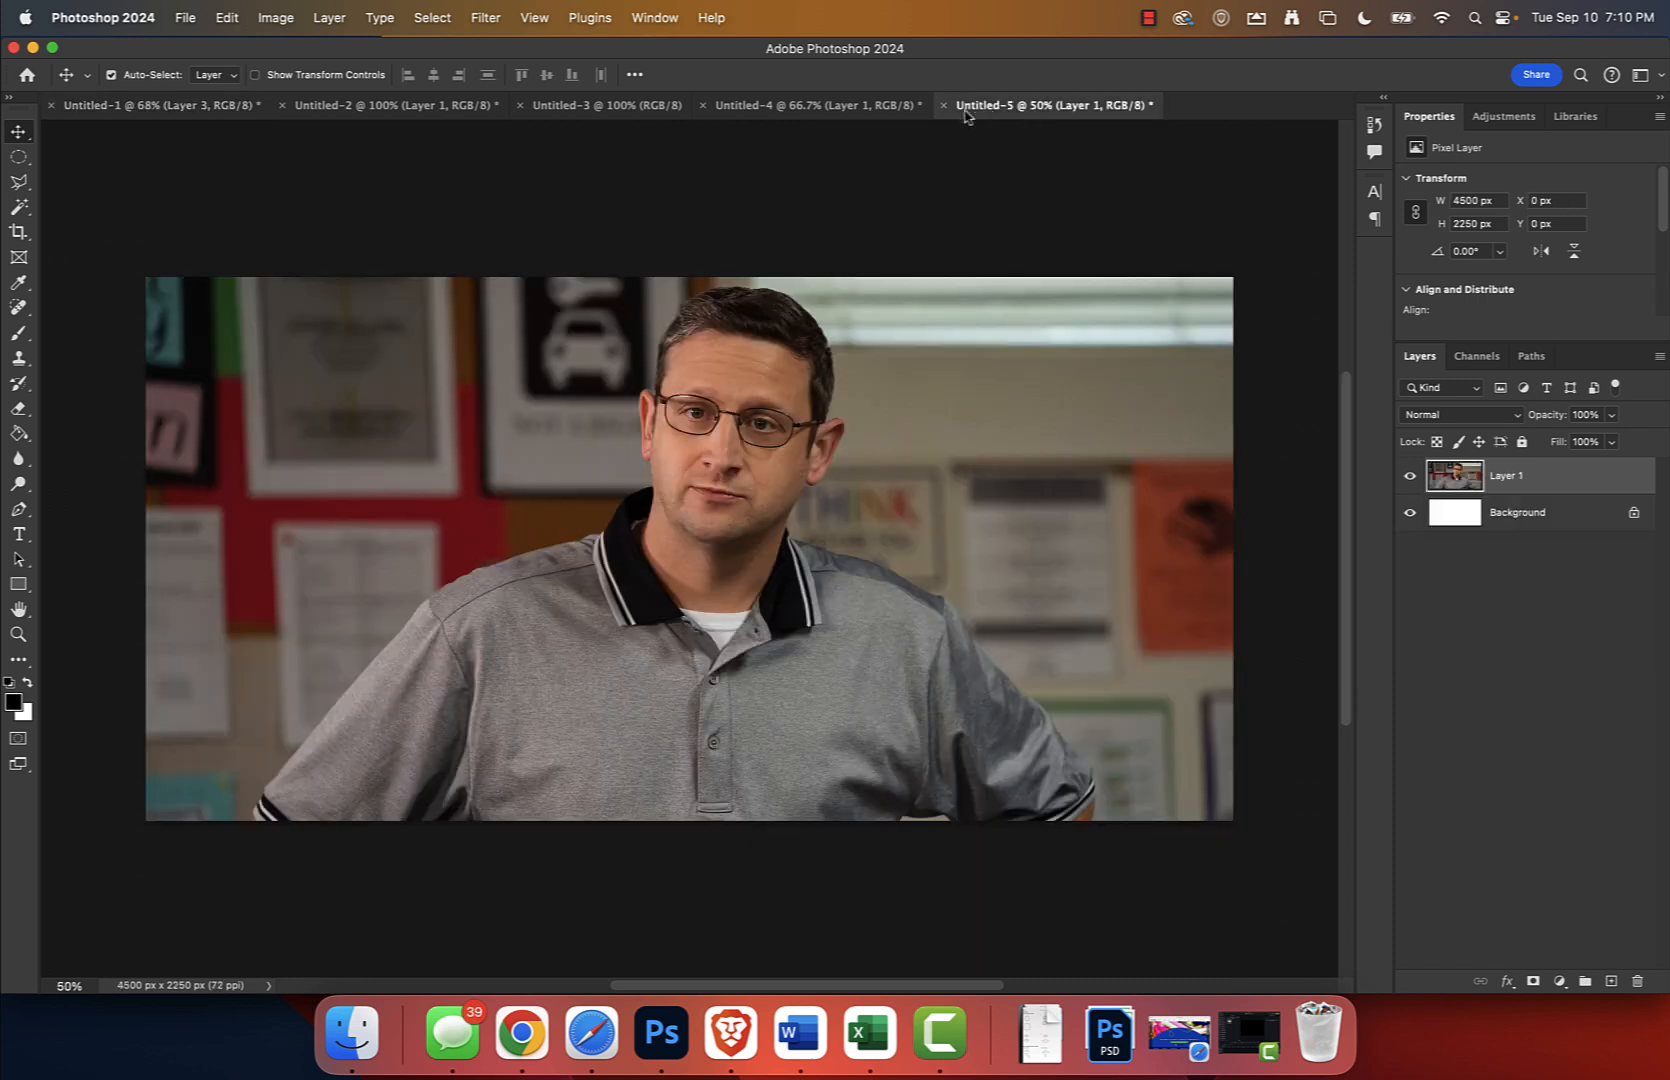
pyautogui.press('m')
pyautogui.moveTo(589, 320); pyautogui.dragTo(879, 591)
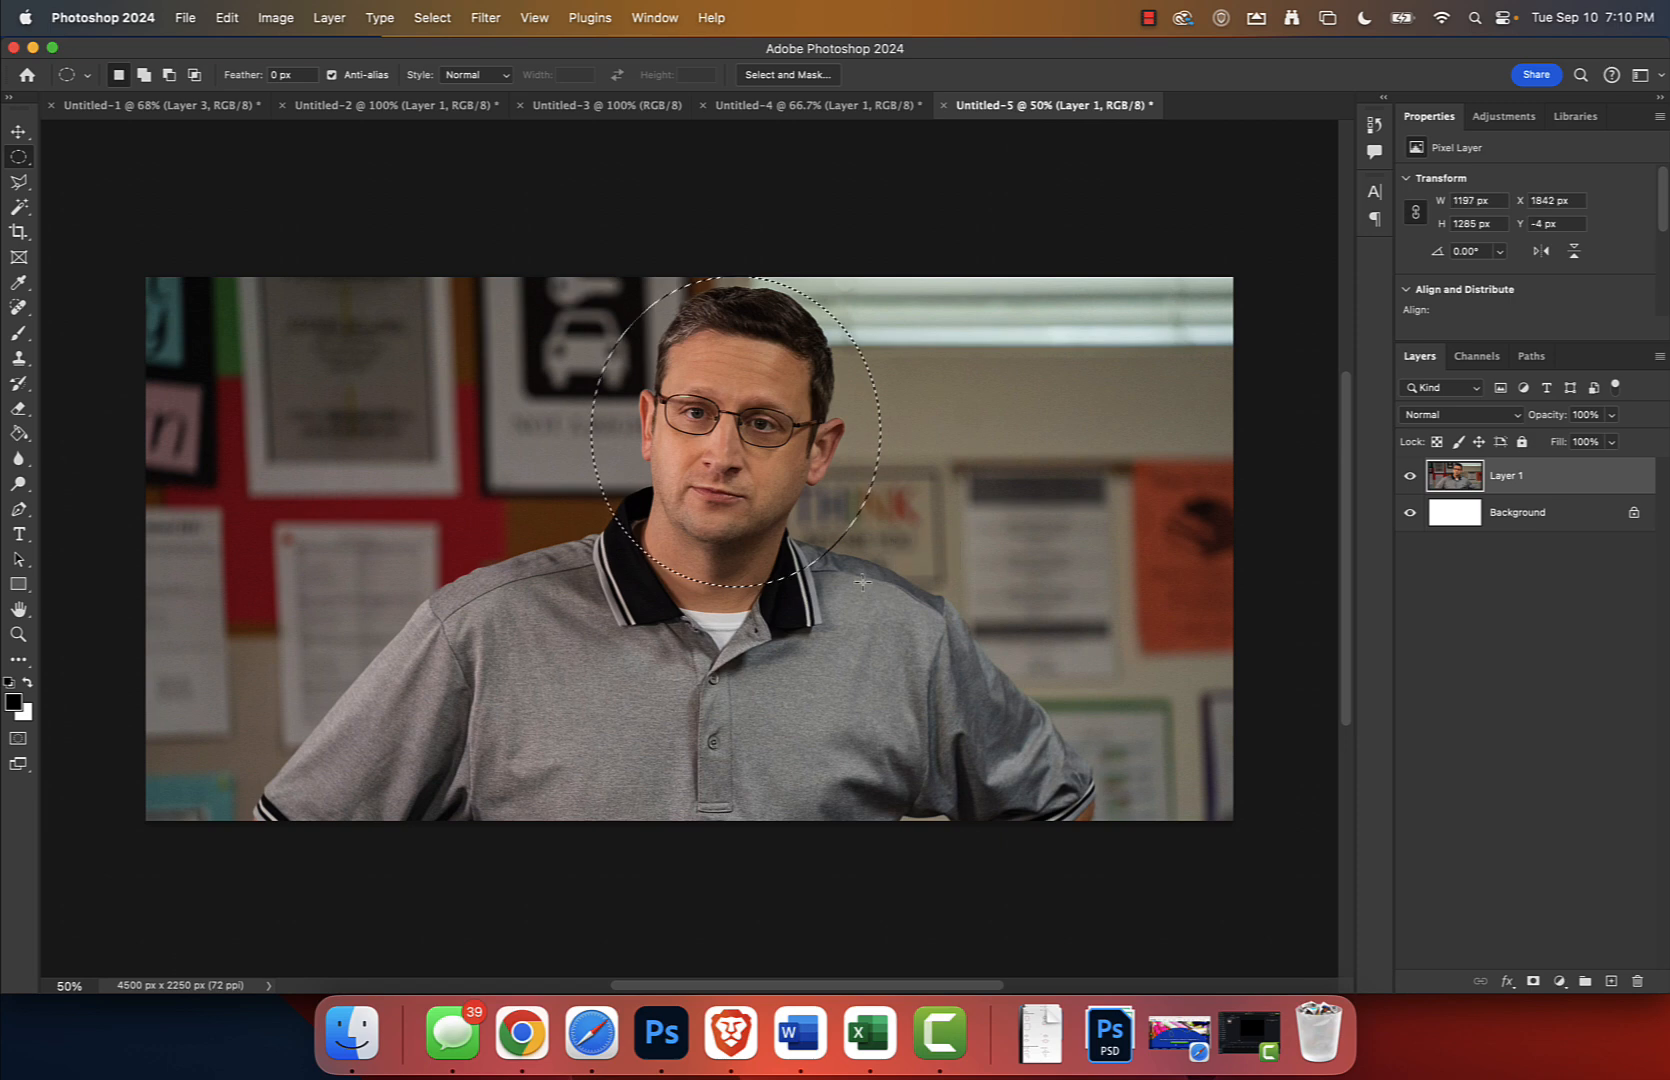
# Place the Tim Robinson cutout in the upper-right frame of Untitled-1 and scale it to about 670 x 717 px.
pyautogui.click(208, 108)
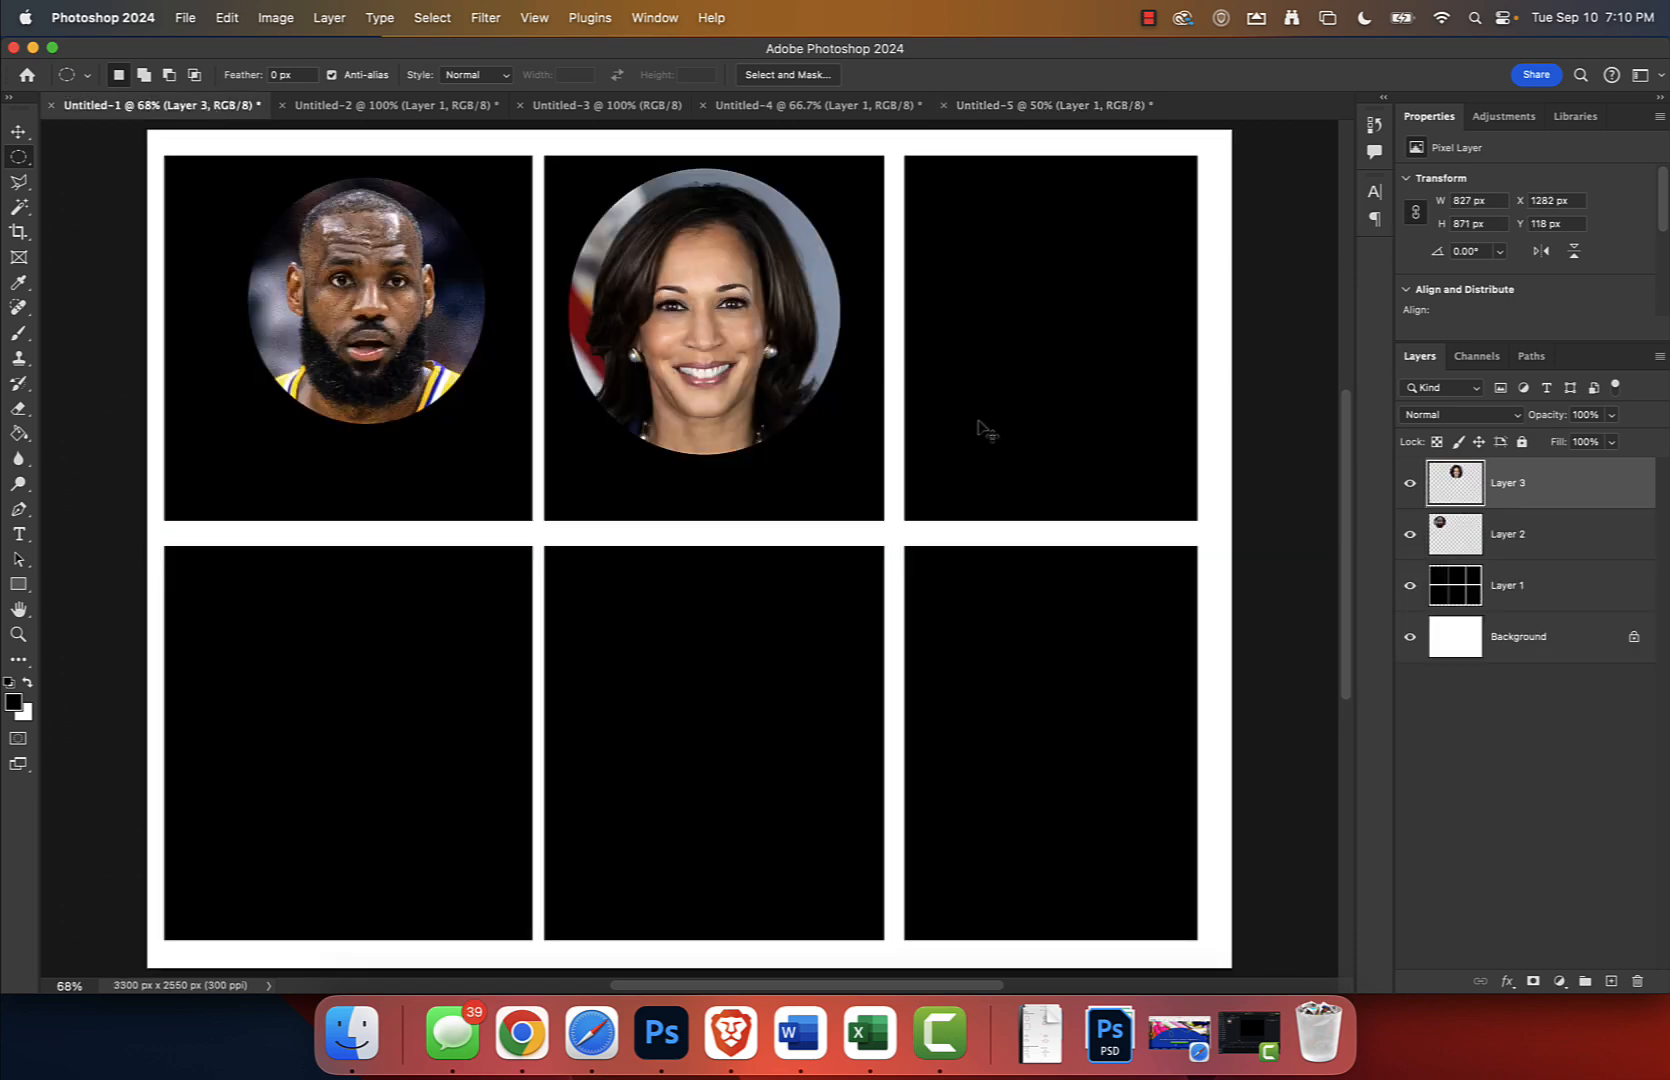
pyautogui.press('super+v')
pyautogui.press('super+t')
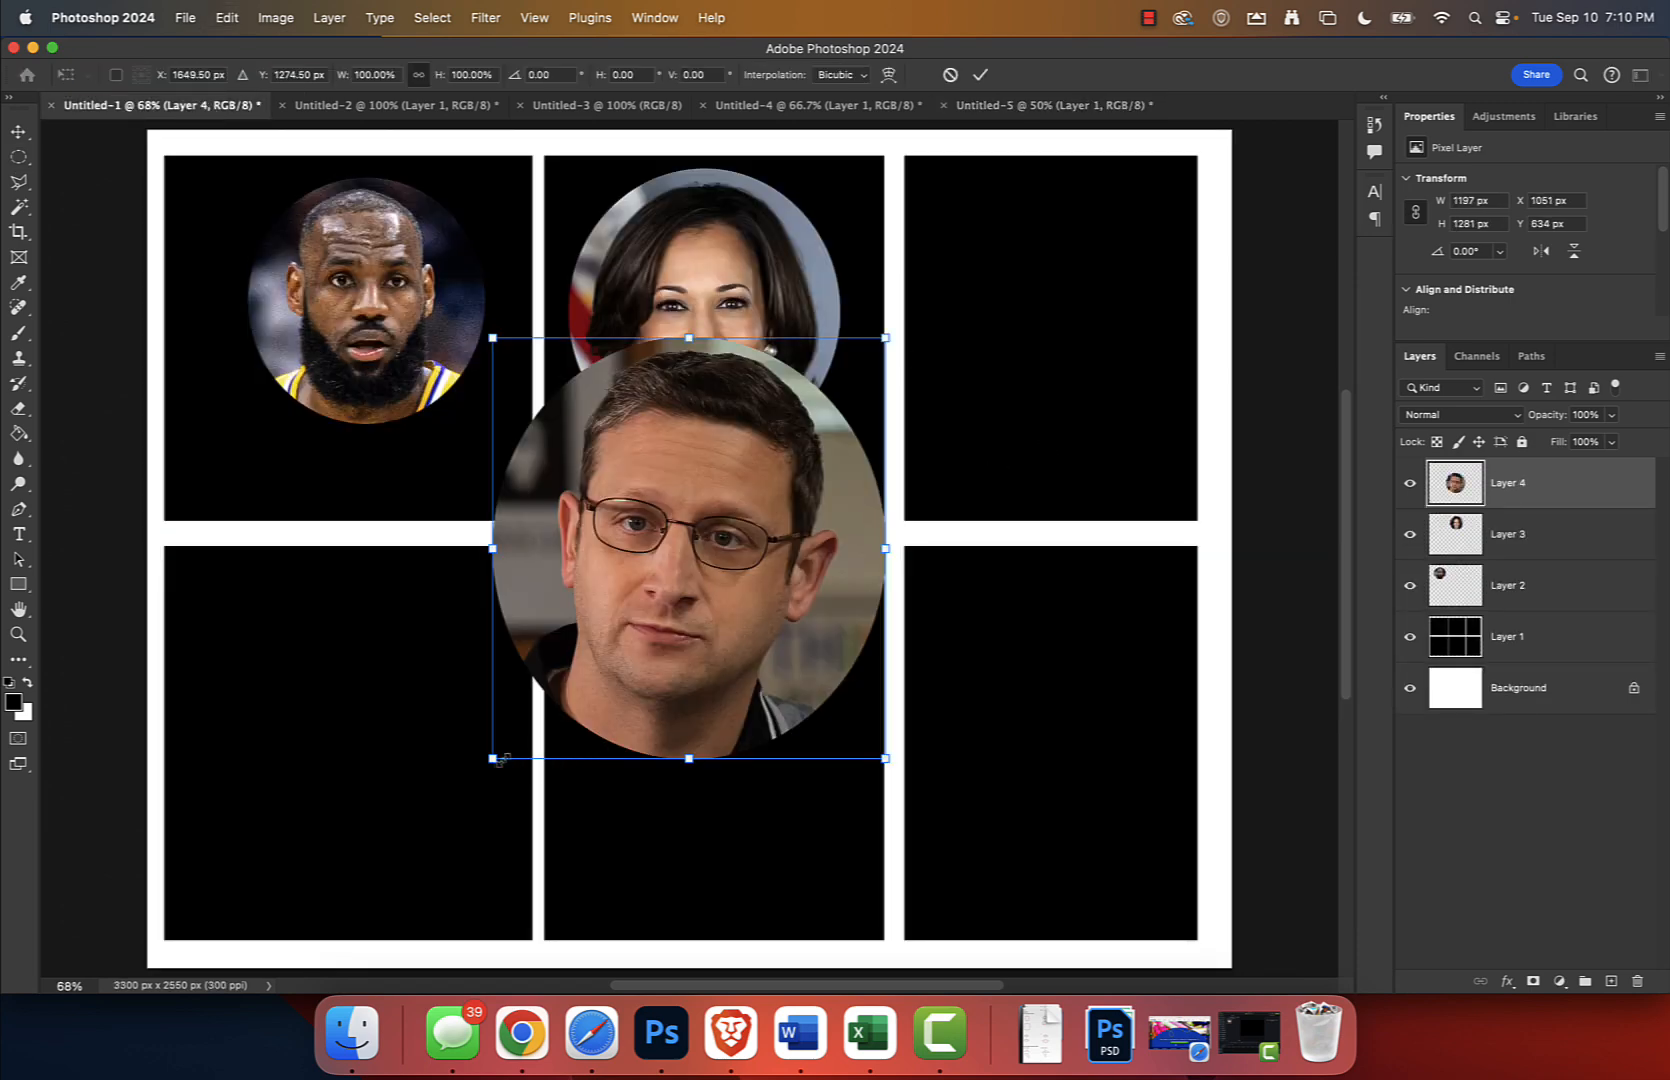
pyautogui.moveTo(497, 760); pyautogui.dragTo(680, 560)
pyautogui.moveTo(777, 487); pyautogui.dragTo(1028, 330)
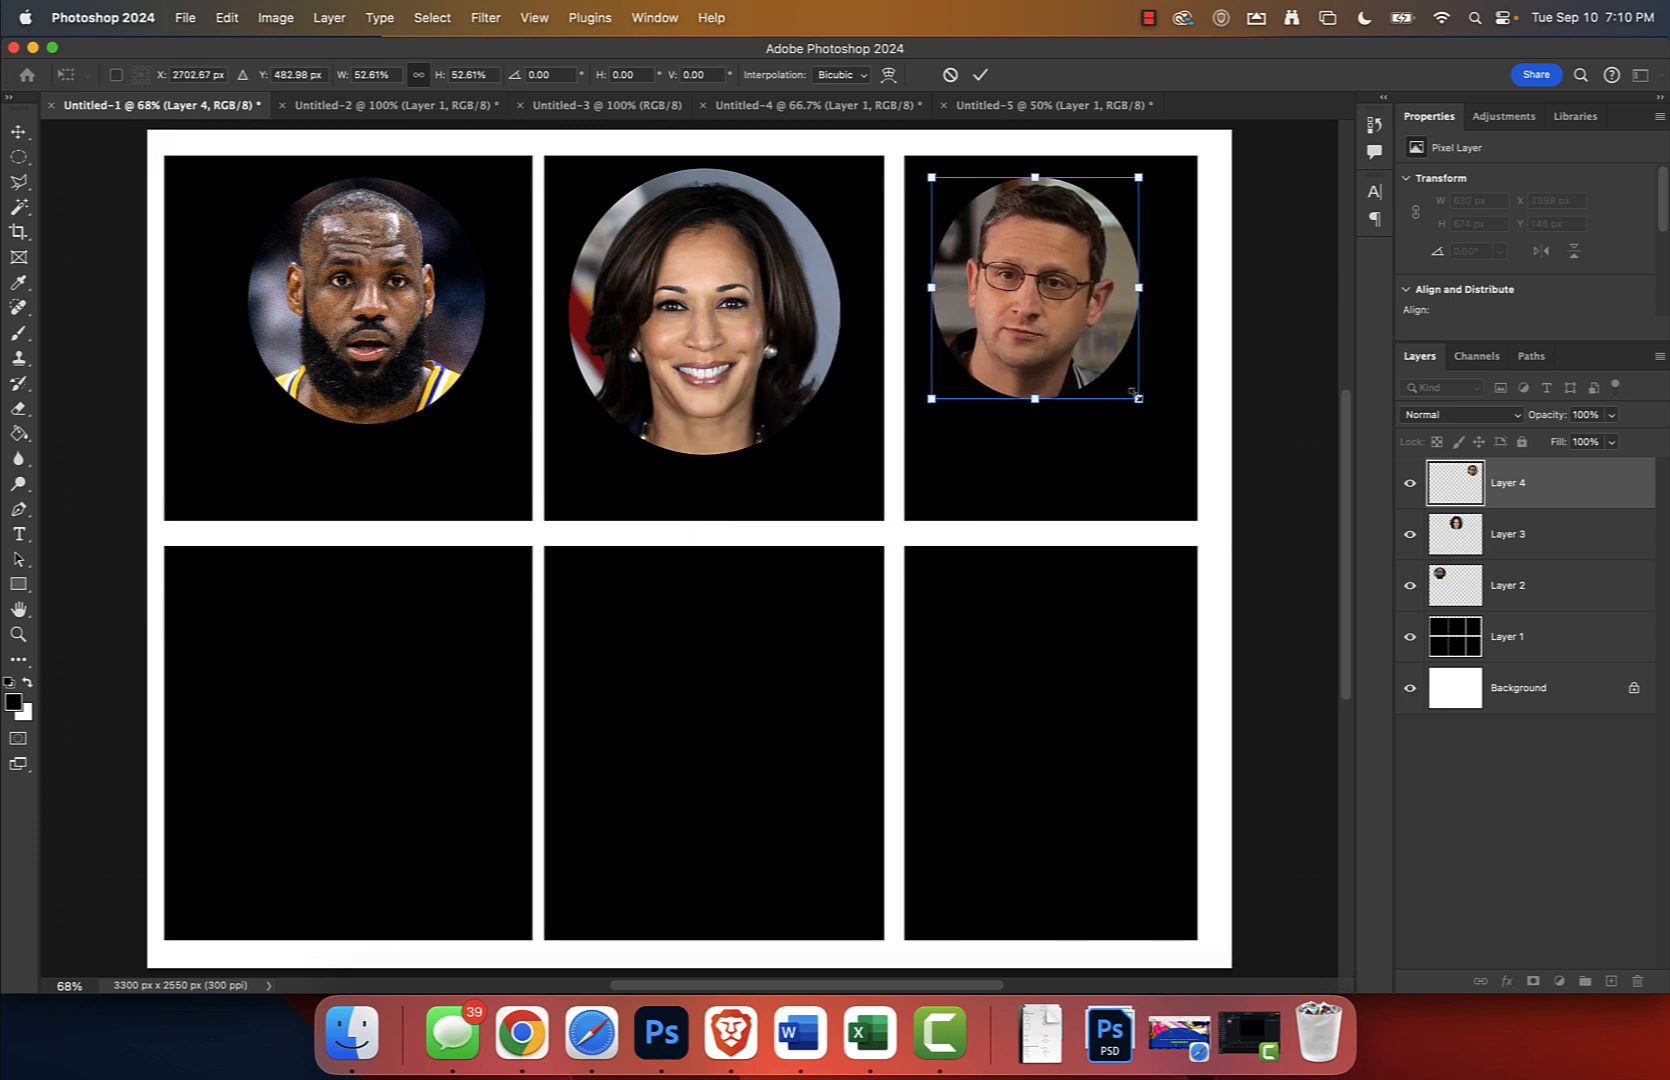
pyautogui.moveTo(1136, 396); pyautogui.dragTo(1154, 413)
pyautogui.click(980, 74)
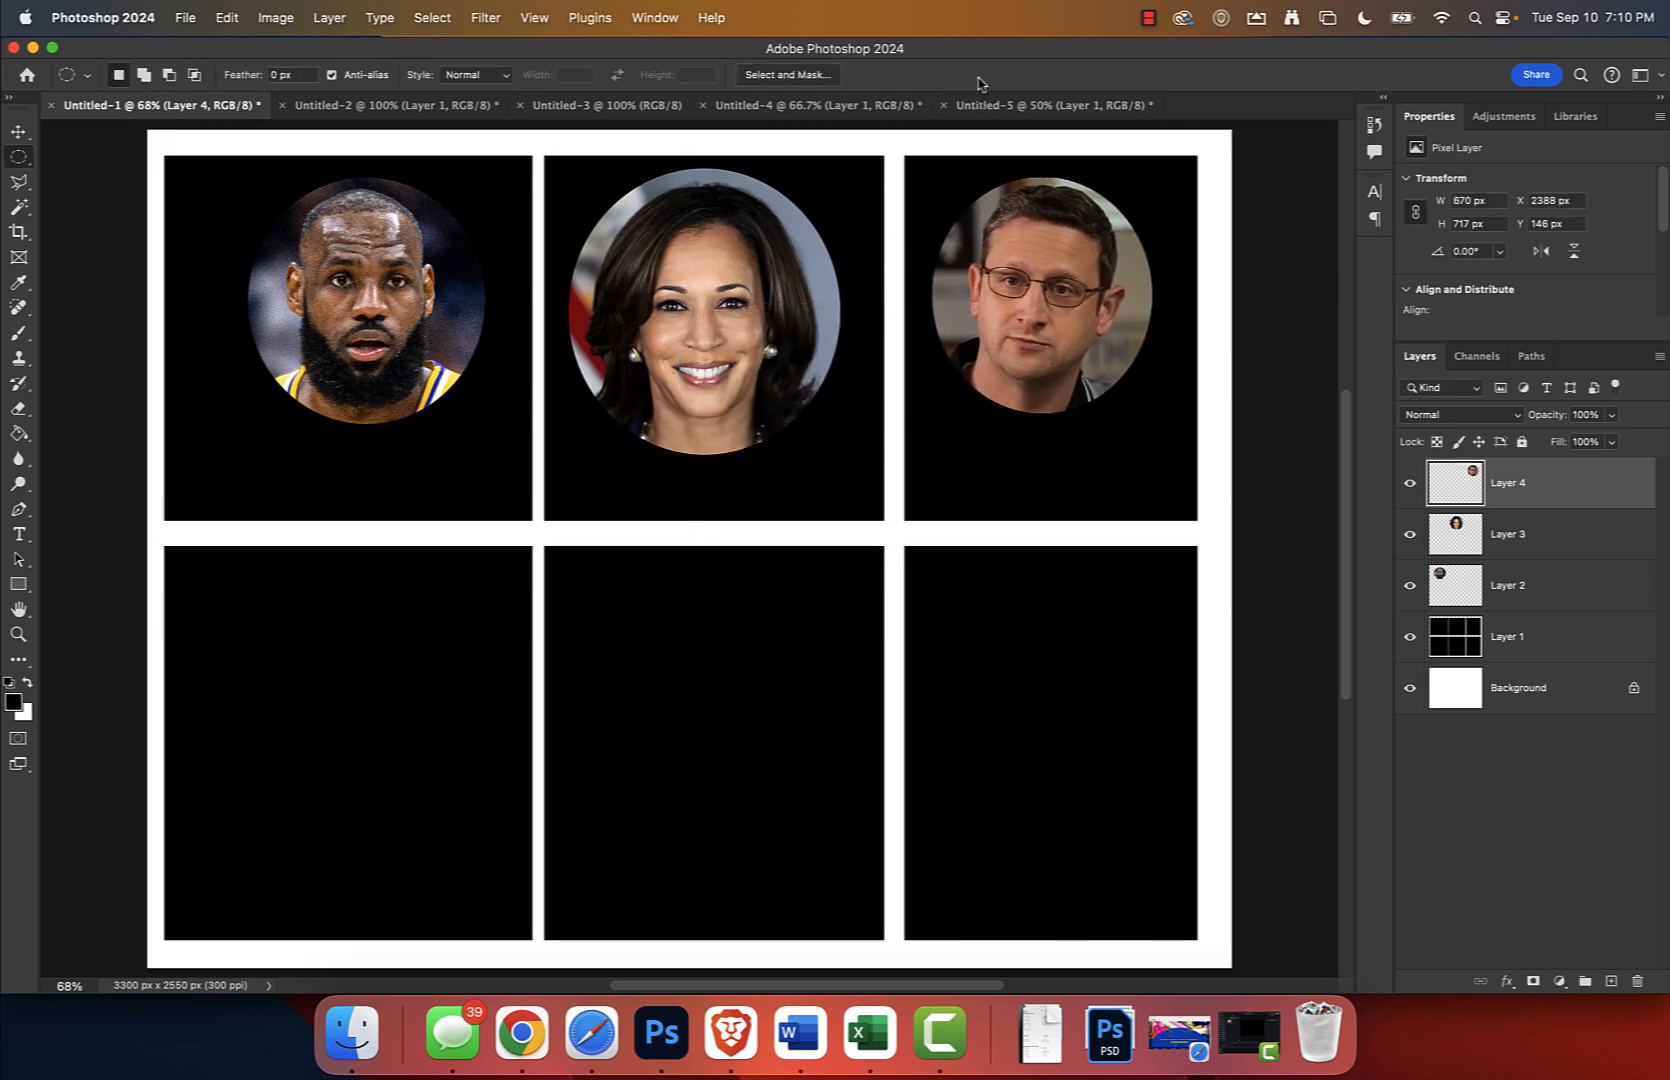
# Add white 18 pt Athelas text reading "Lebron James" below the cutout in the upper-left frame.
pyautogui.click(27, 685)
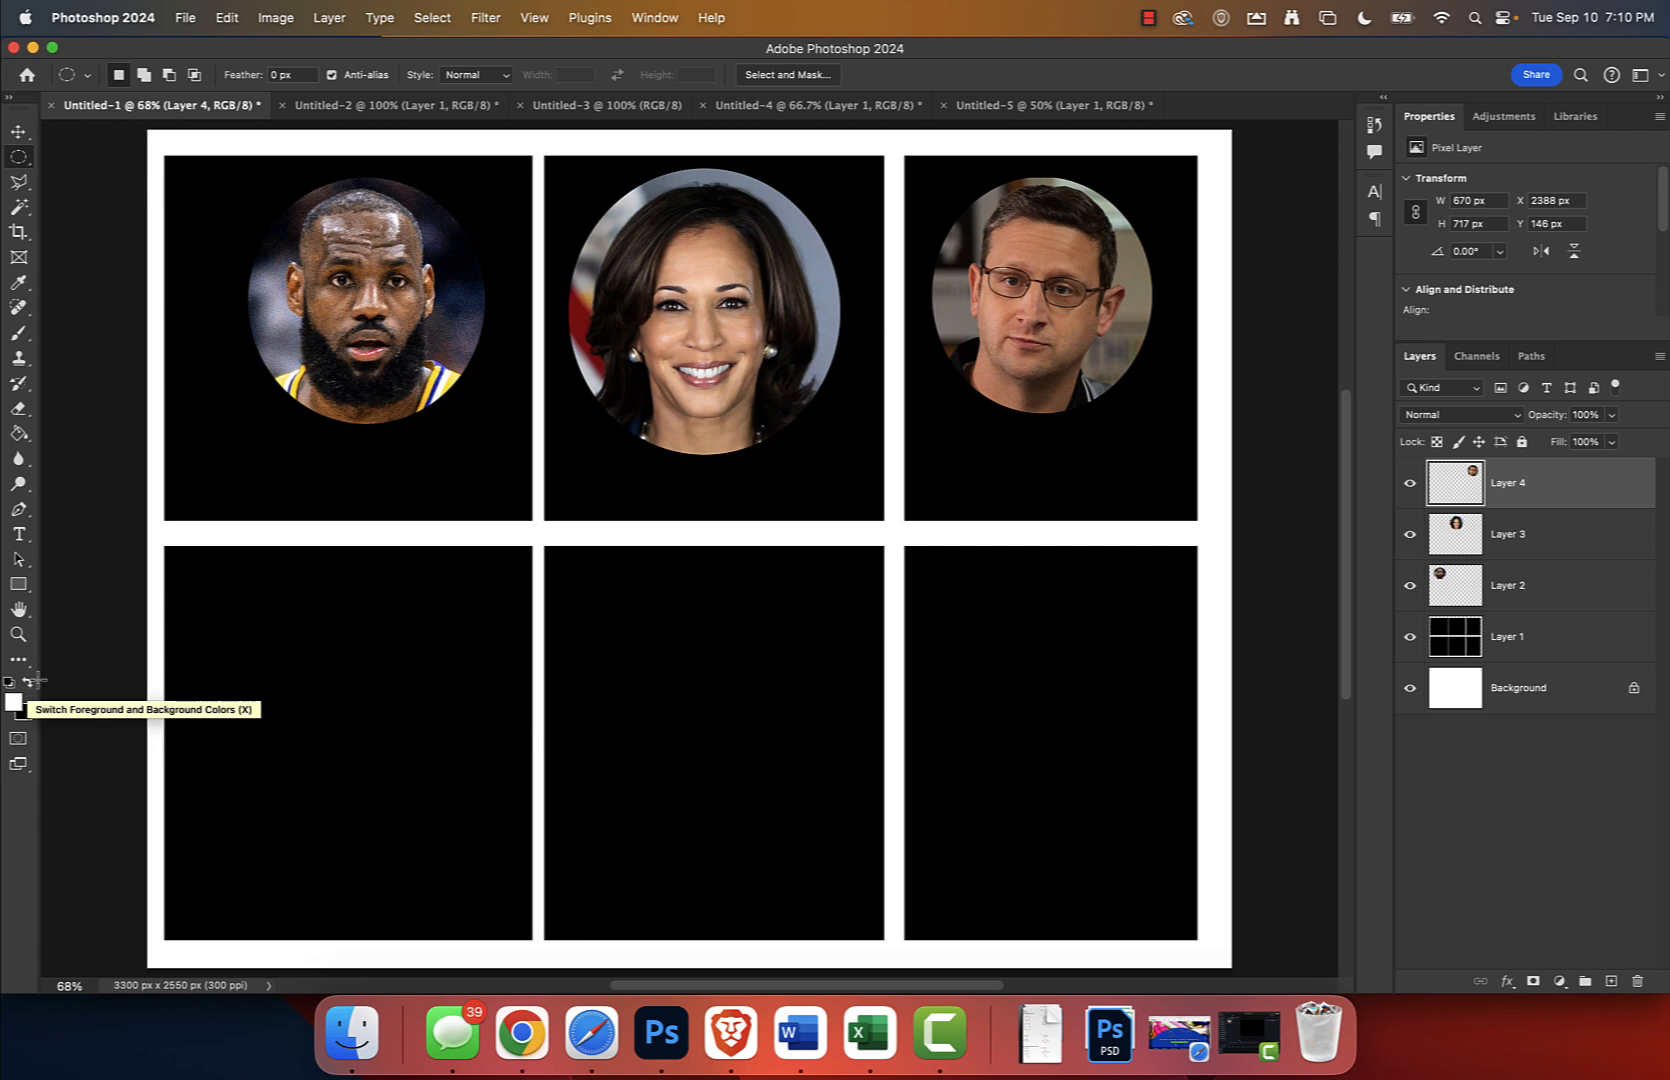
pyautogui.press('t')
pyautogui.click(257, 476)
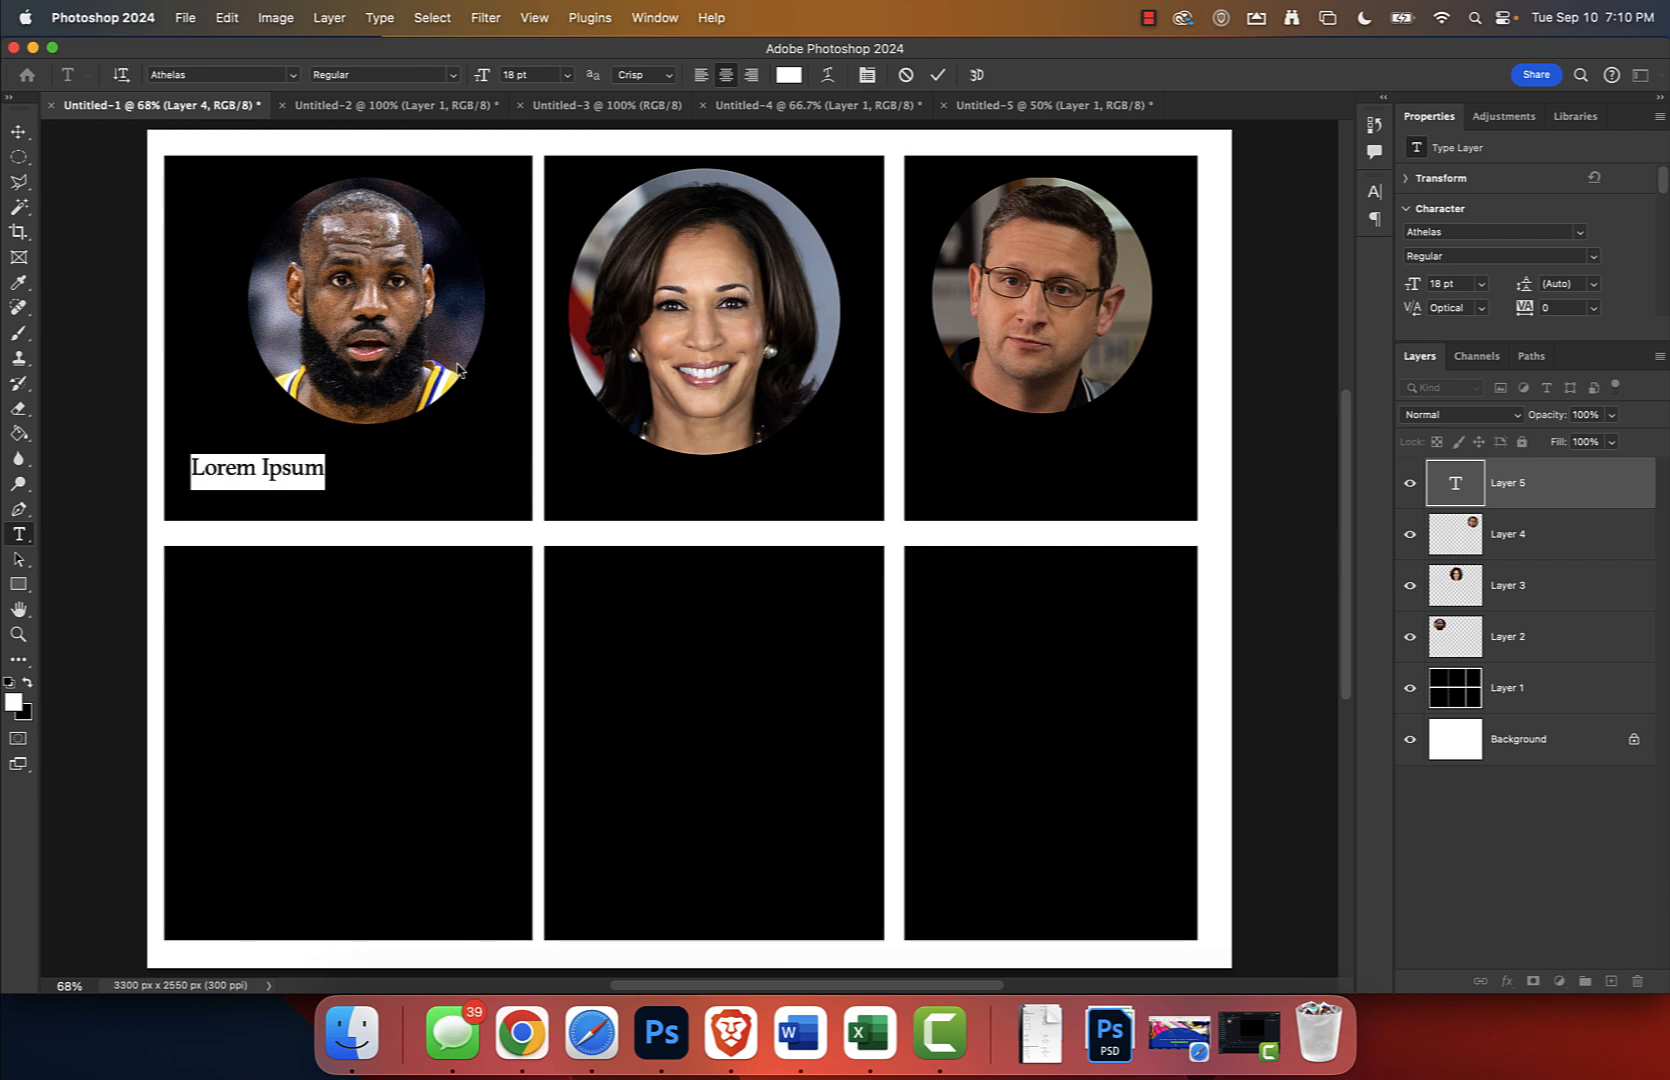
pyautogui.write('Lebron Ja')
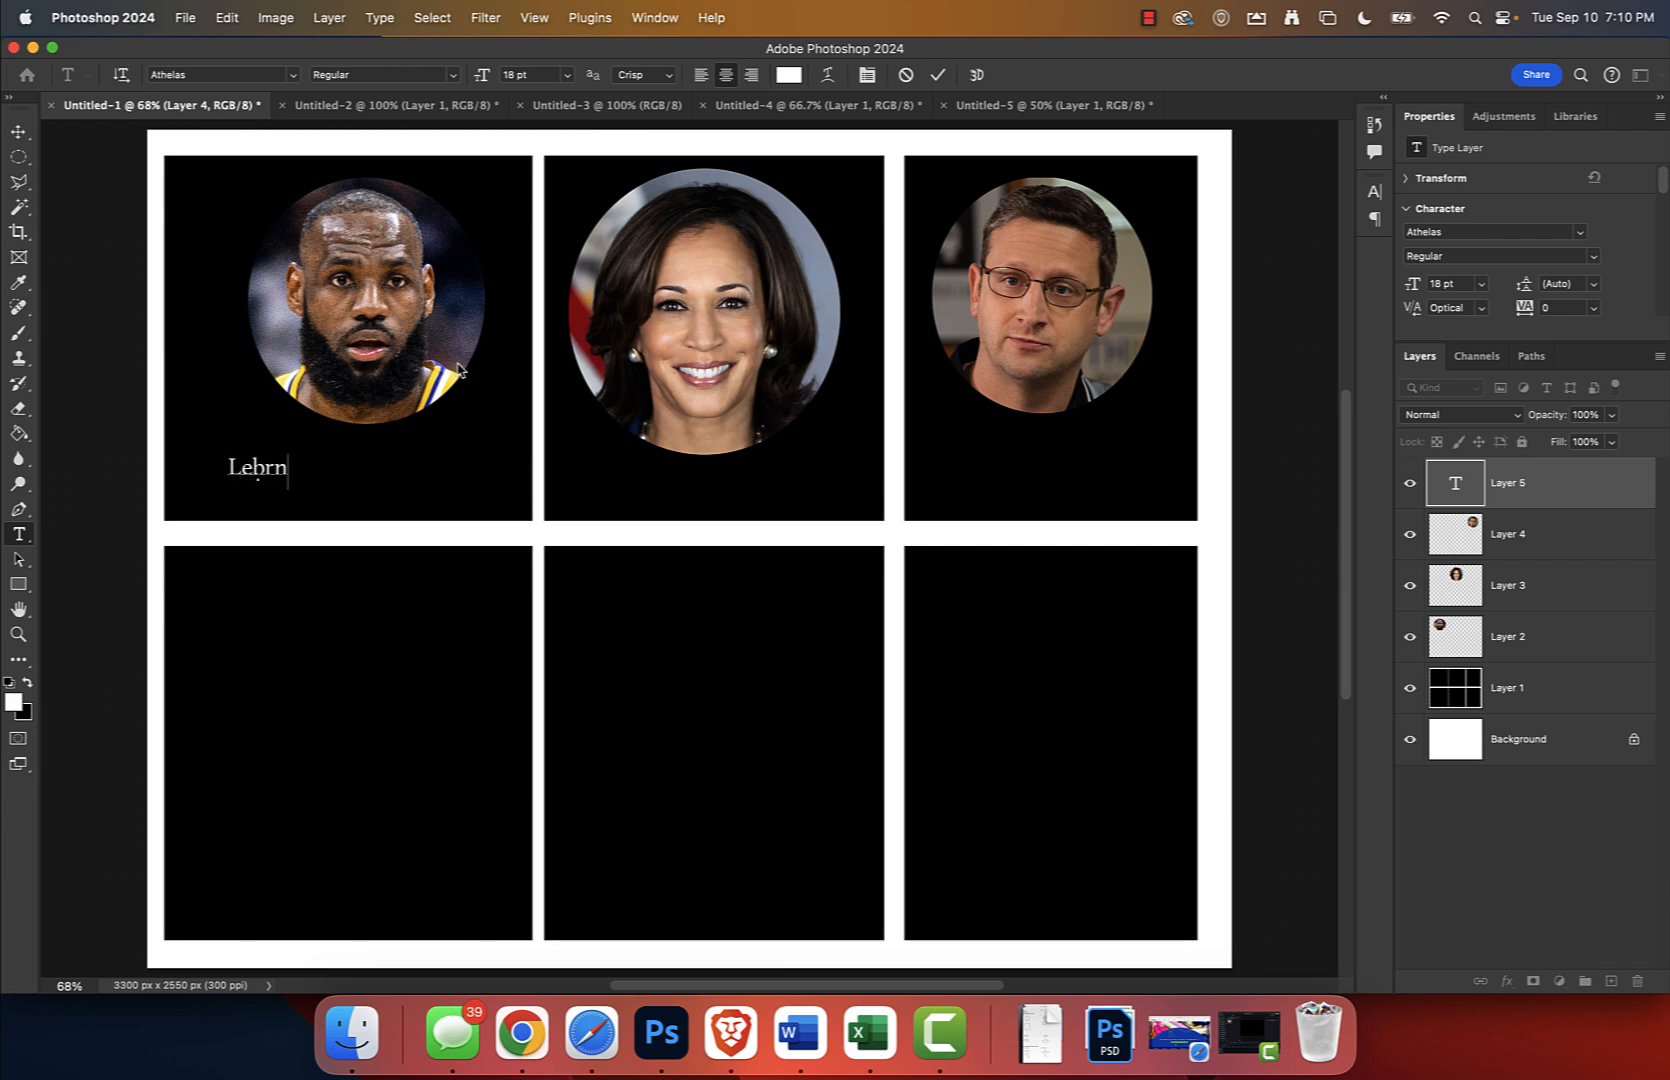
pyautogui.write('mes')
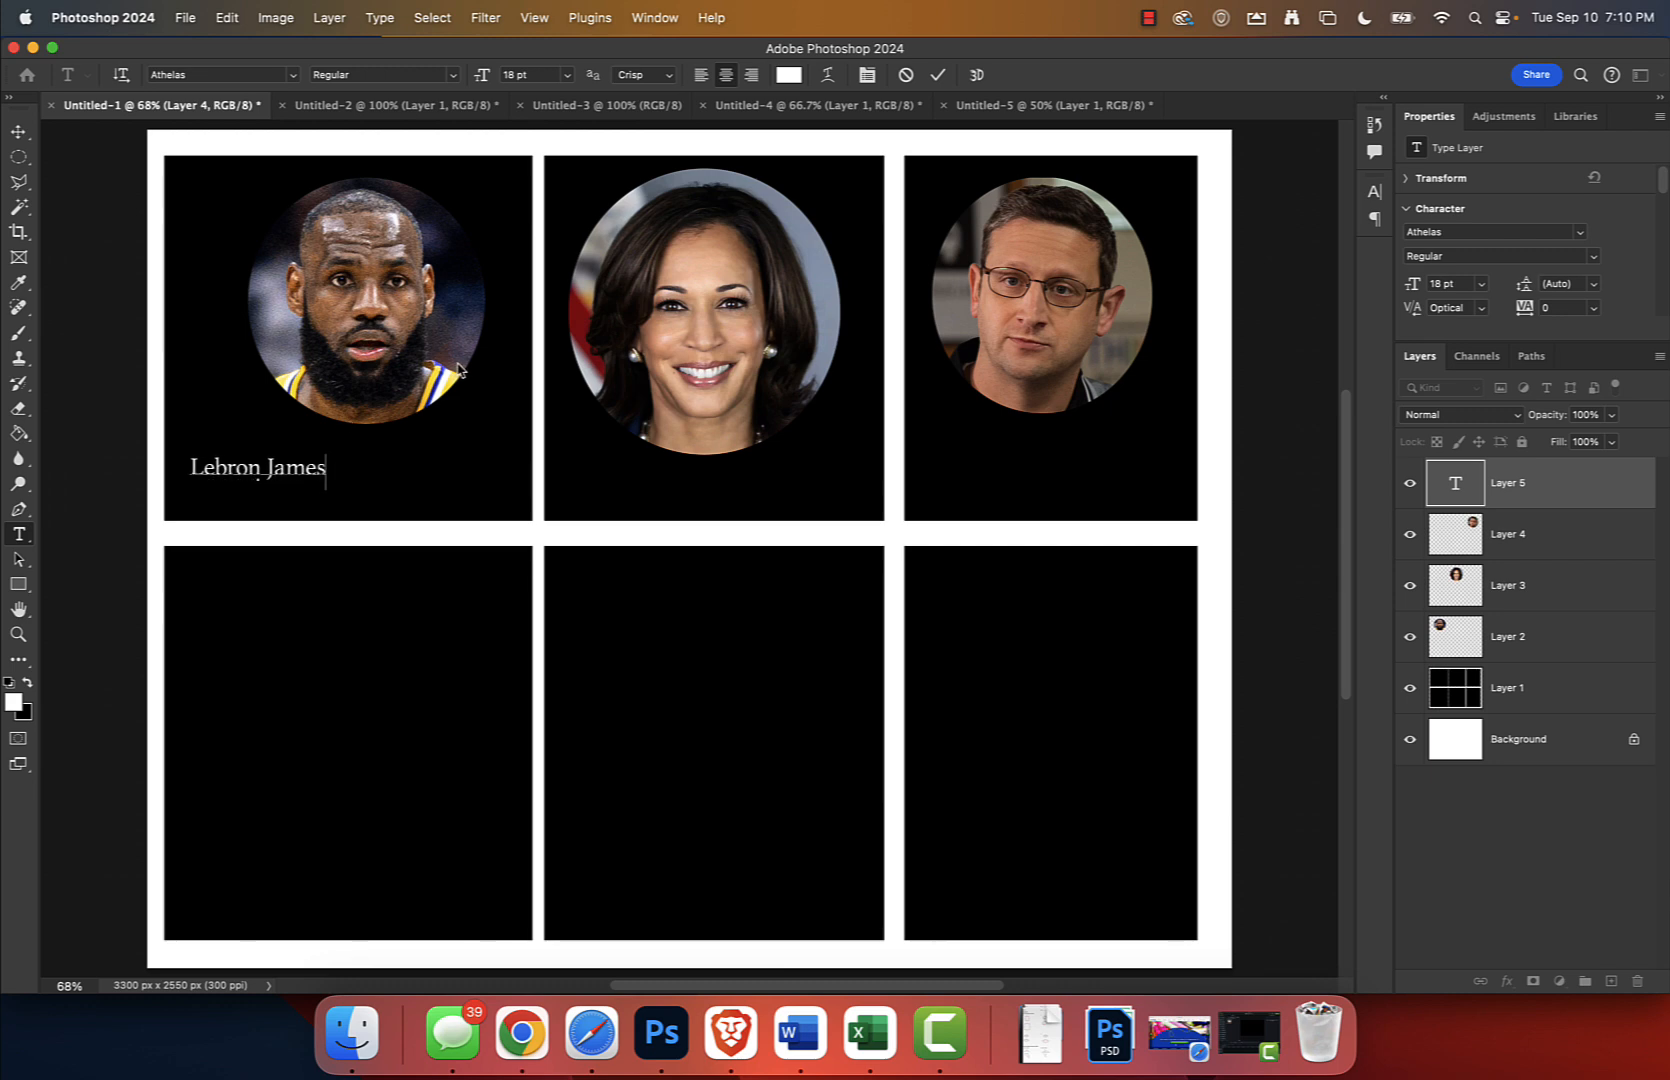
pyautogui.click(938, 75)
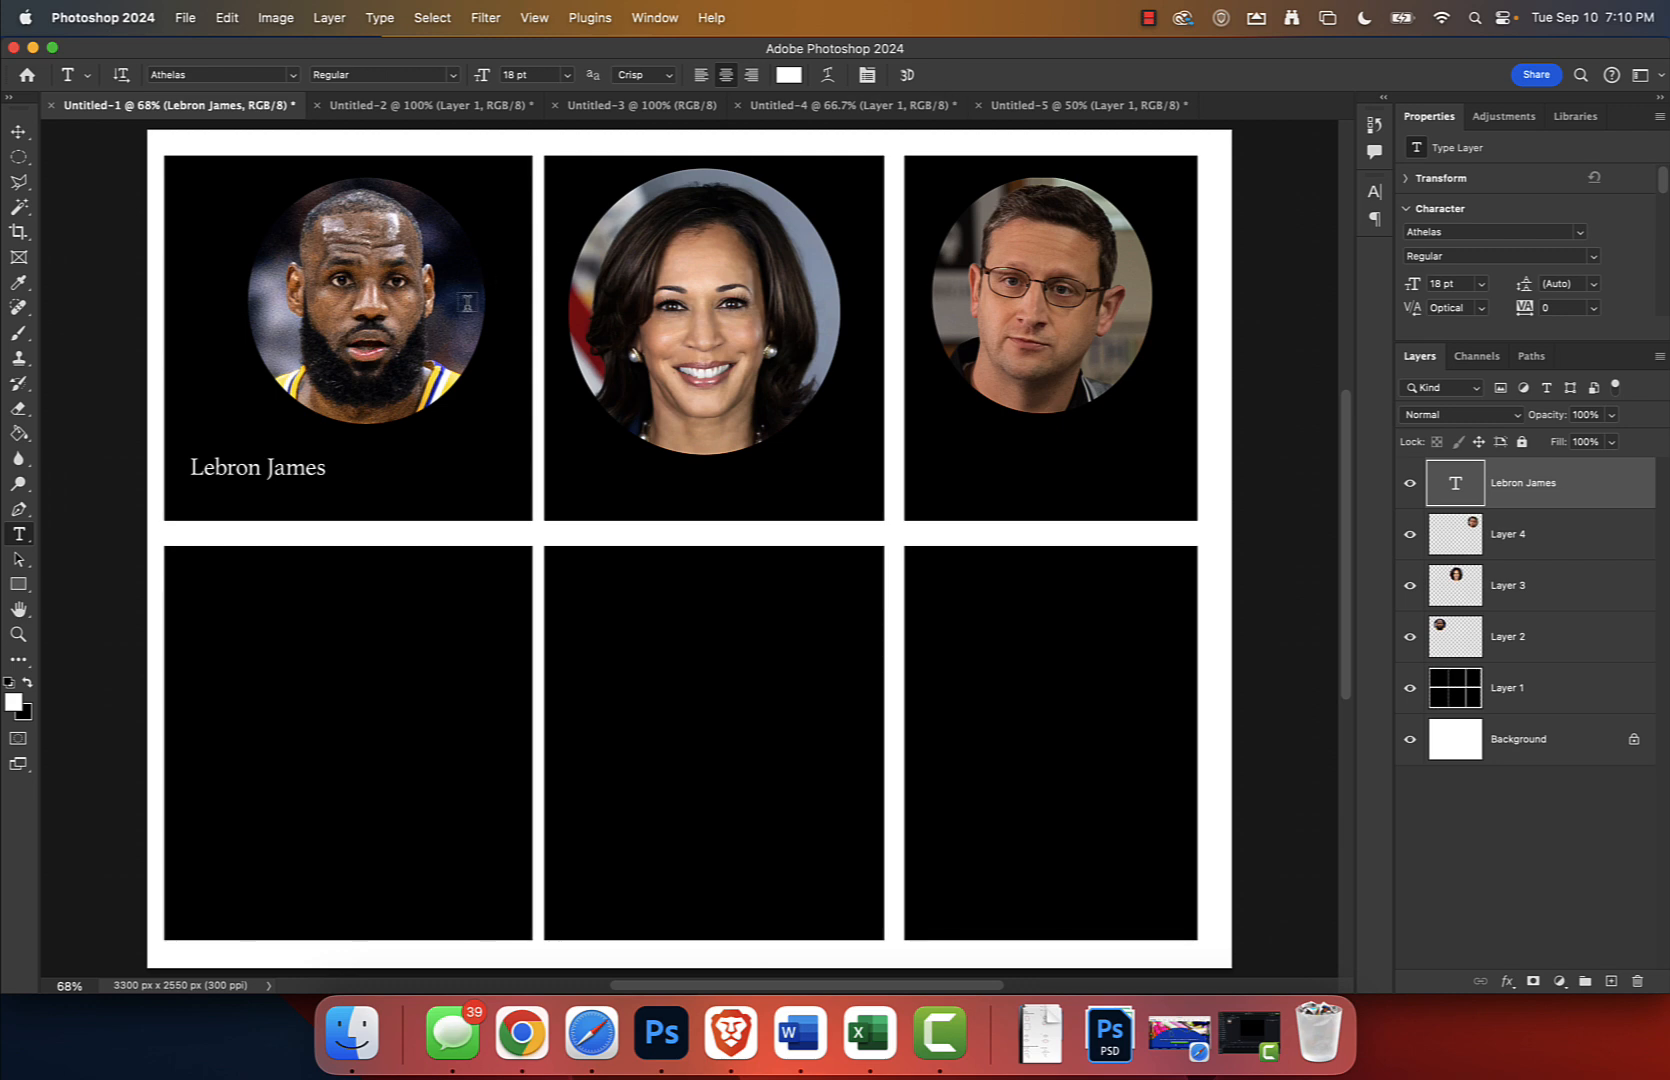
# Scale the "Lebron James" caption to about 129% and center it beneath the head cutout.
pyautogui.press('super+t')
pyautogui.moveTo(325, 449); pyautogui.dragTo(398, 460)
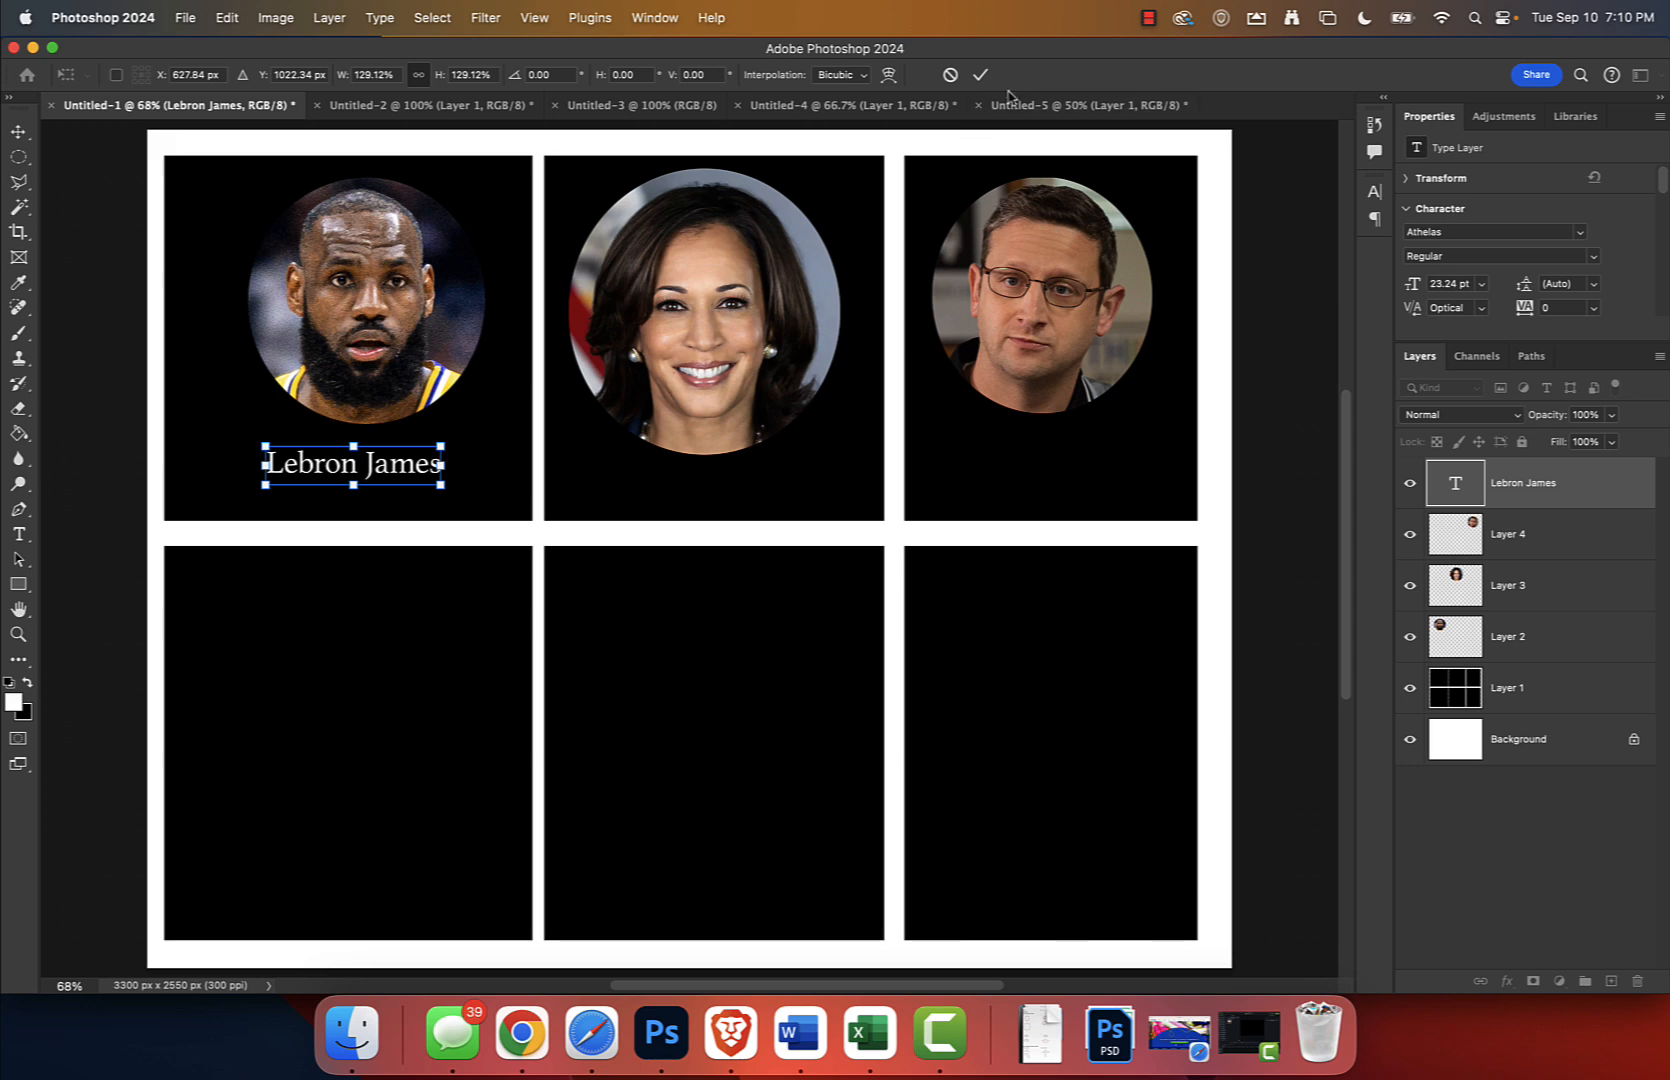
pyautogui.click(981, 74)
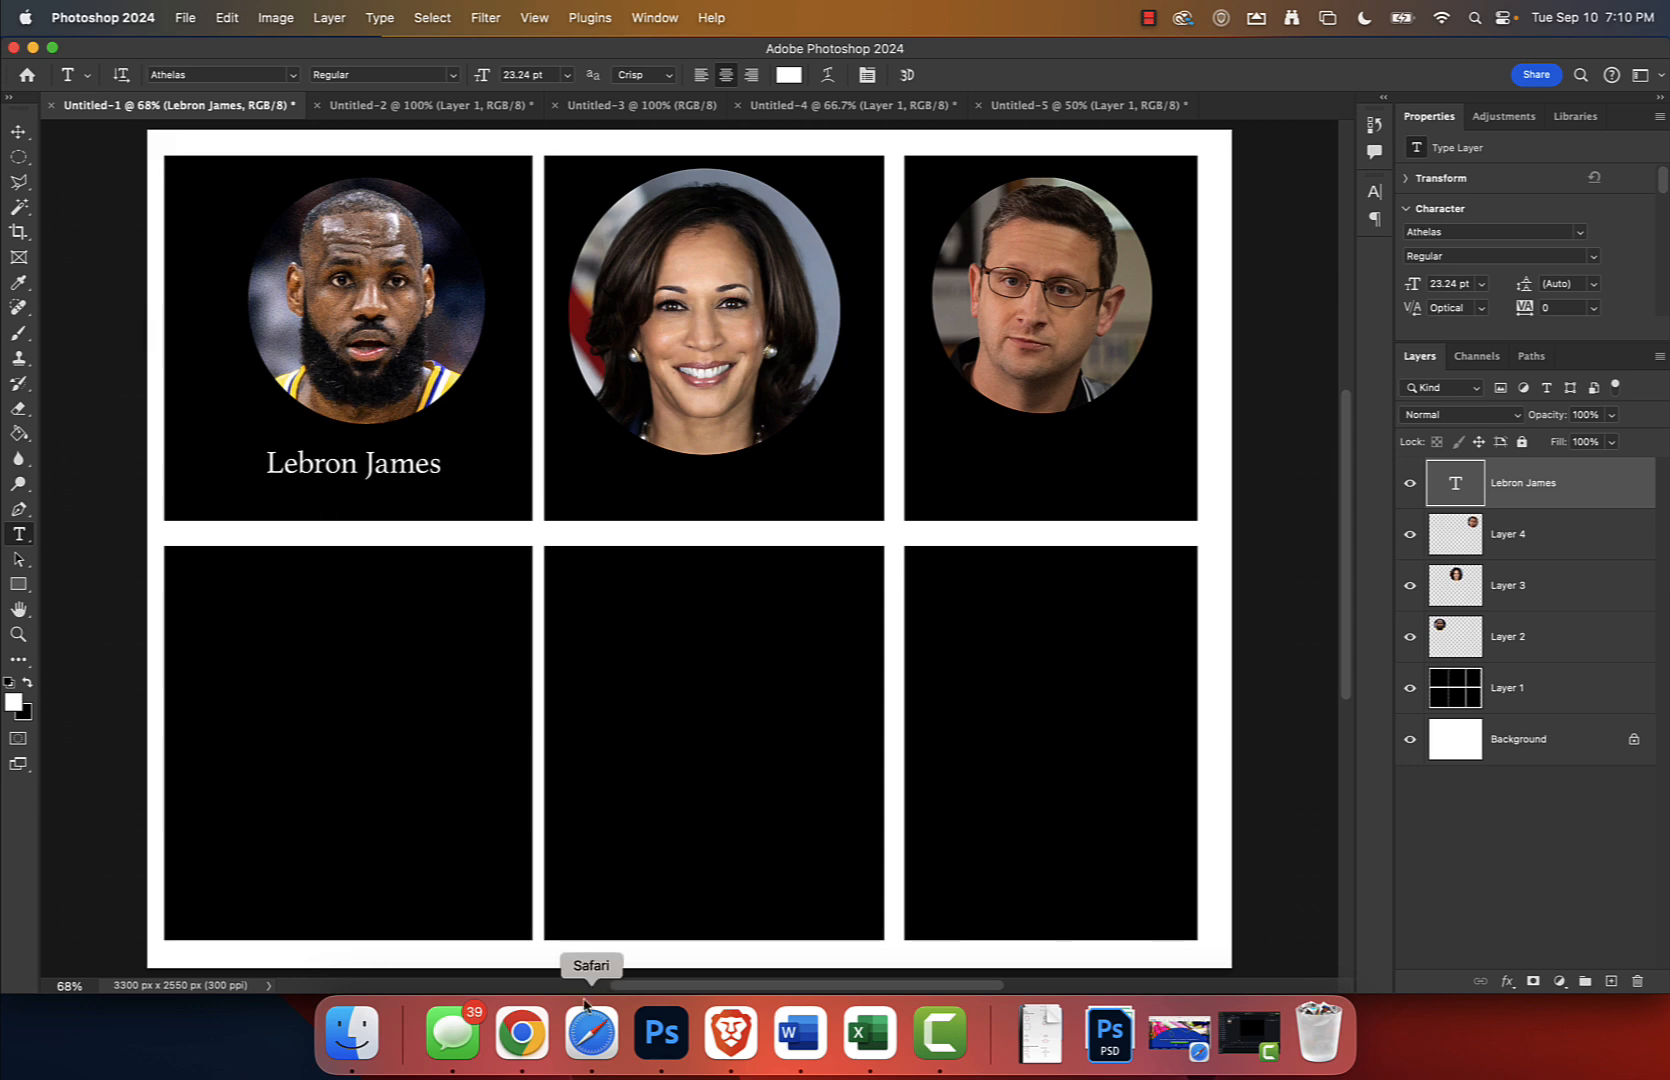
# Switch to Brave and look through the sample yearbook pages in Google Drive for cutout borders, captions and signatures.
pyautogui.click(714, 1038)
pyautogui.press('Right')
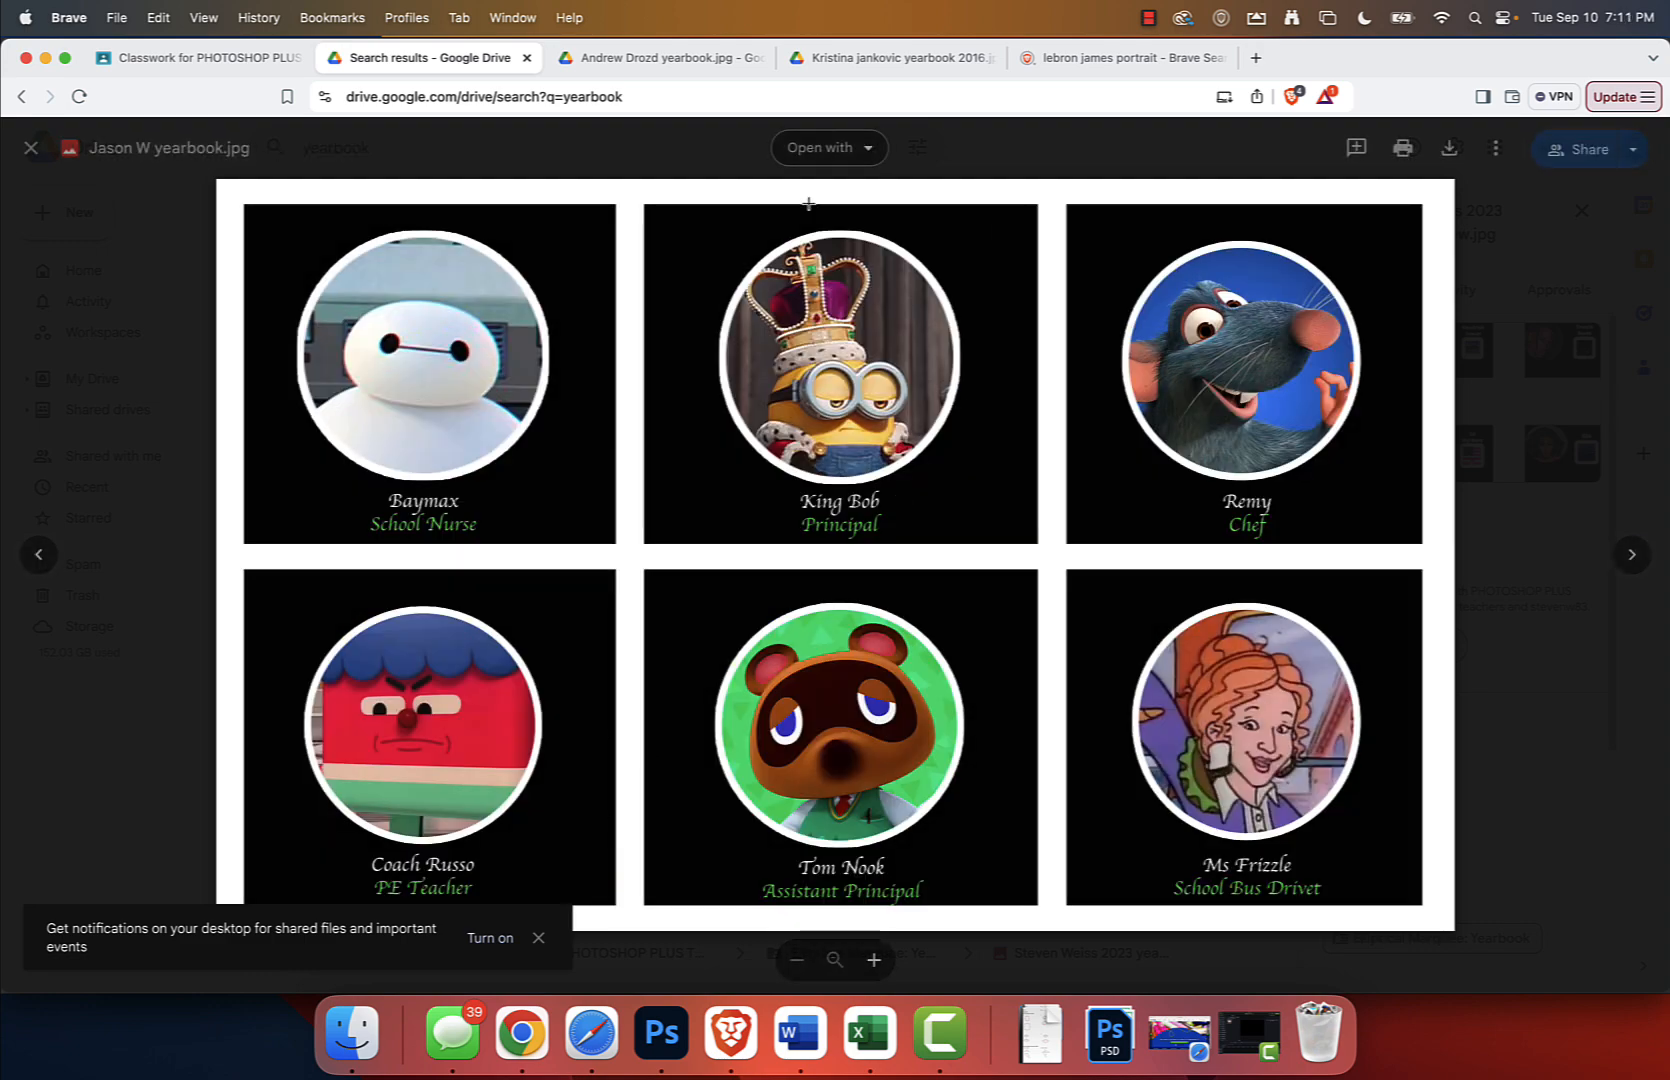
pyautogui.press('Right')
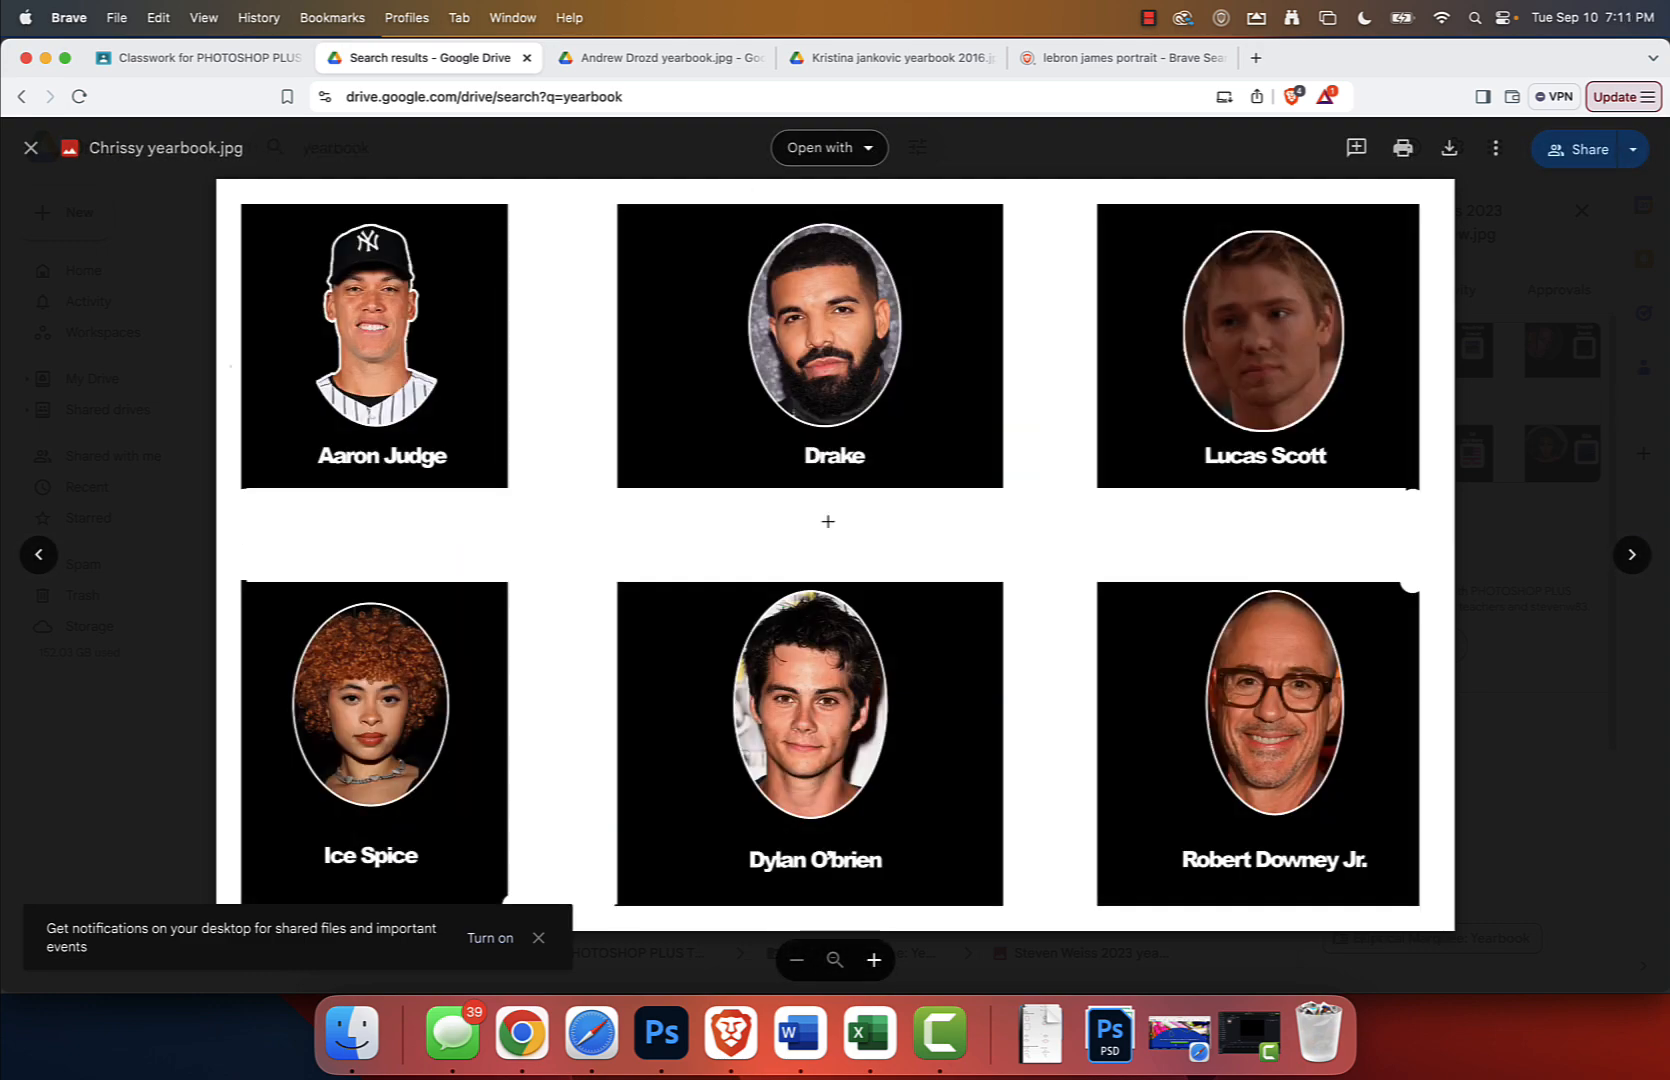
pyautogui.press('Right')
pyautogui.press('Right')
pyautogui.press('Left')
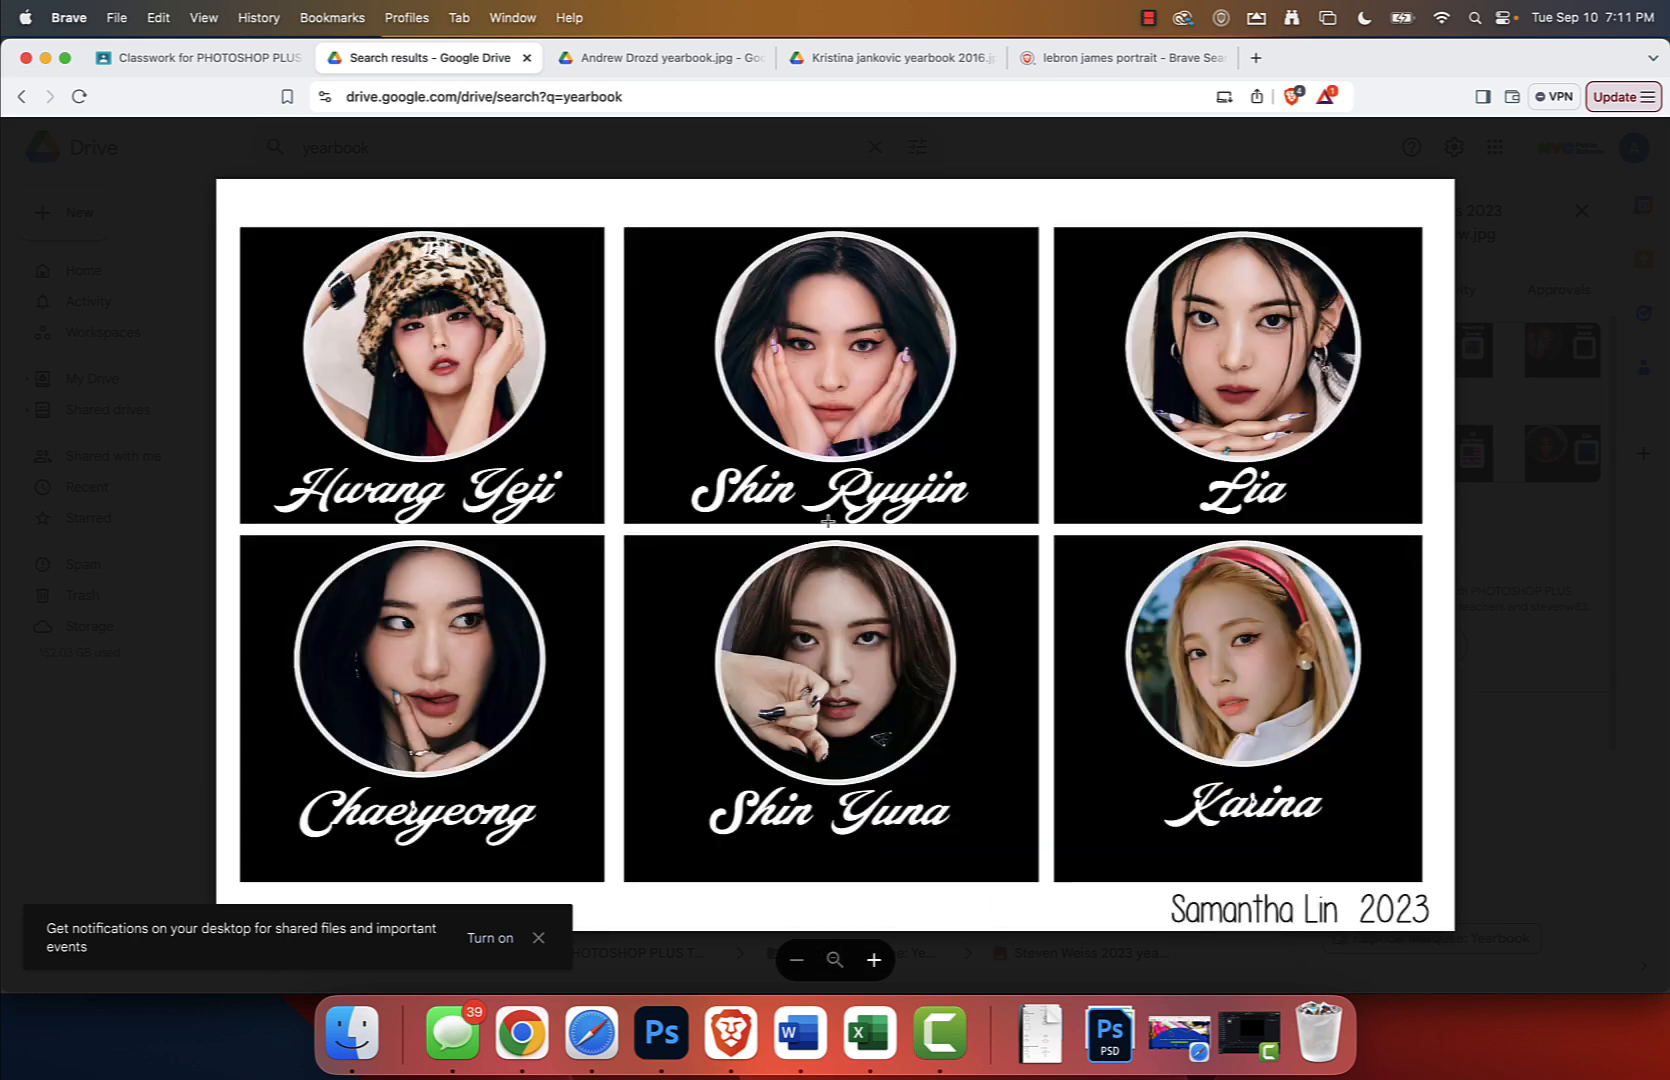
# Switch to Photoshop and open the Stroke layer style for the Tim Robinson cutout on Layer 4.
pyautogui.click(662, 1034)
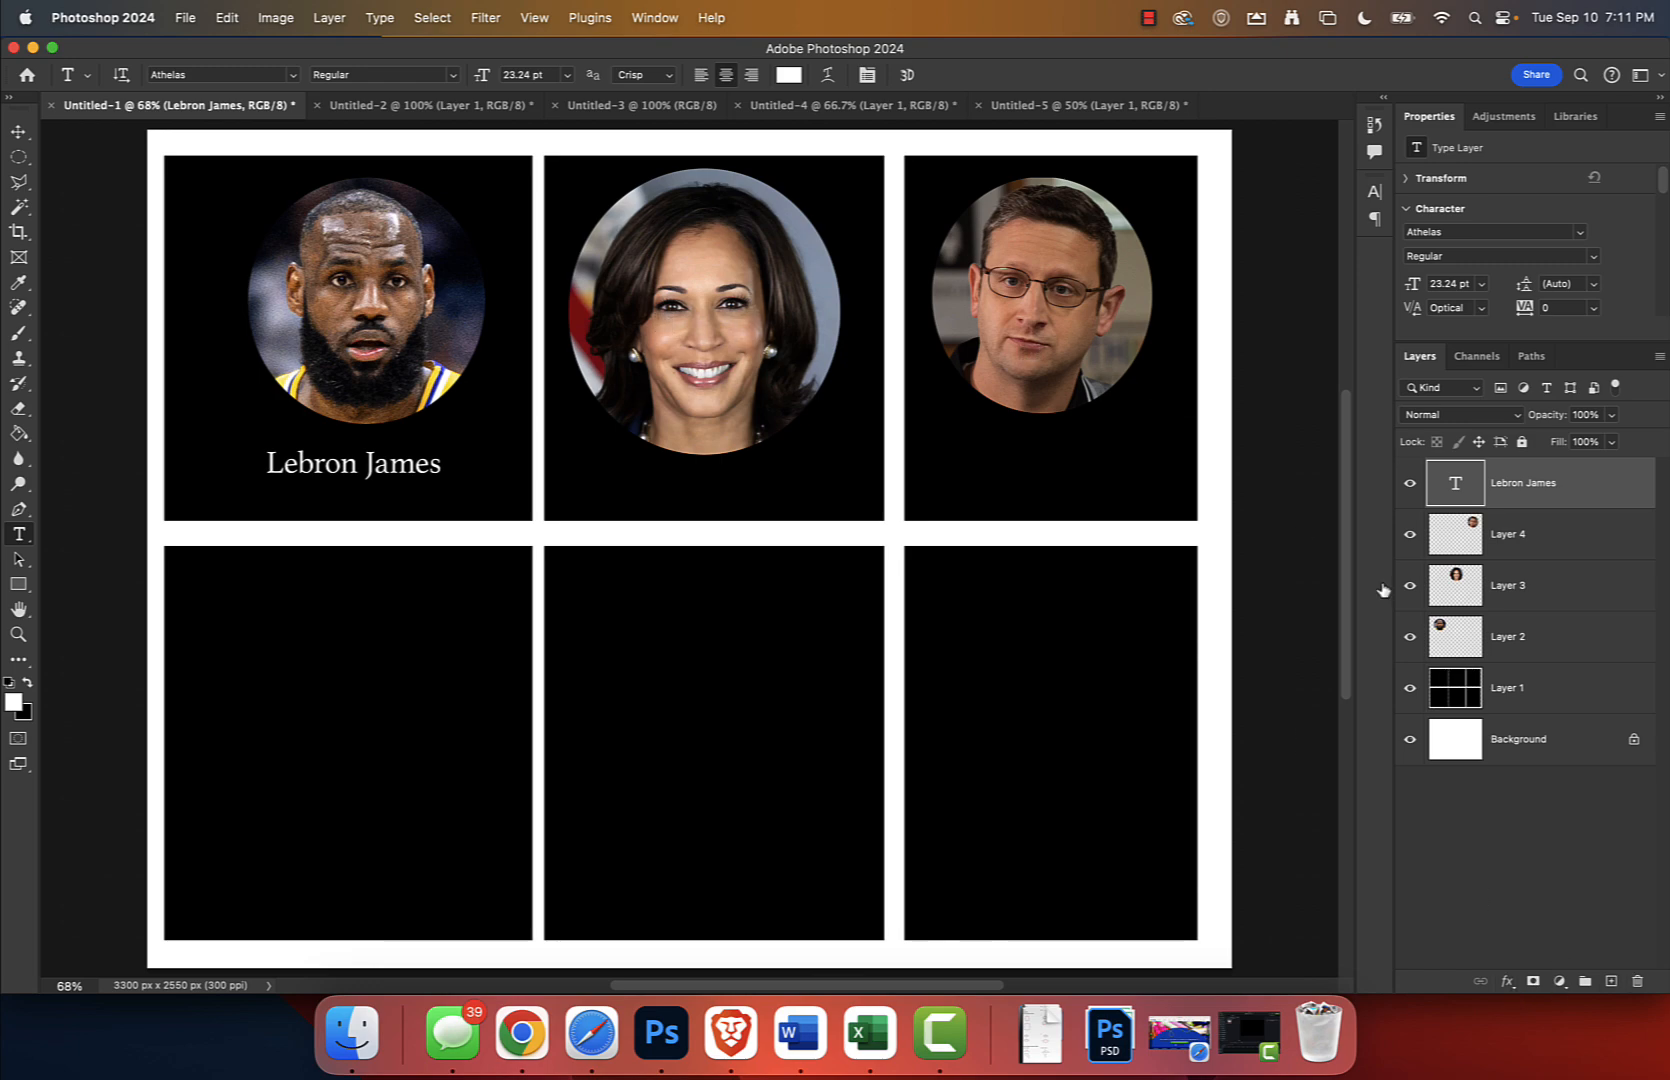
pyautogui.click(1494, 546)
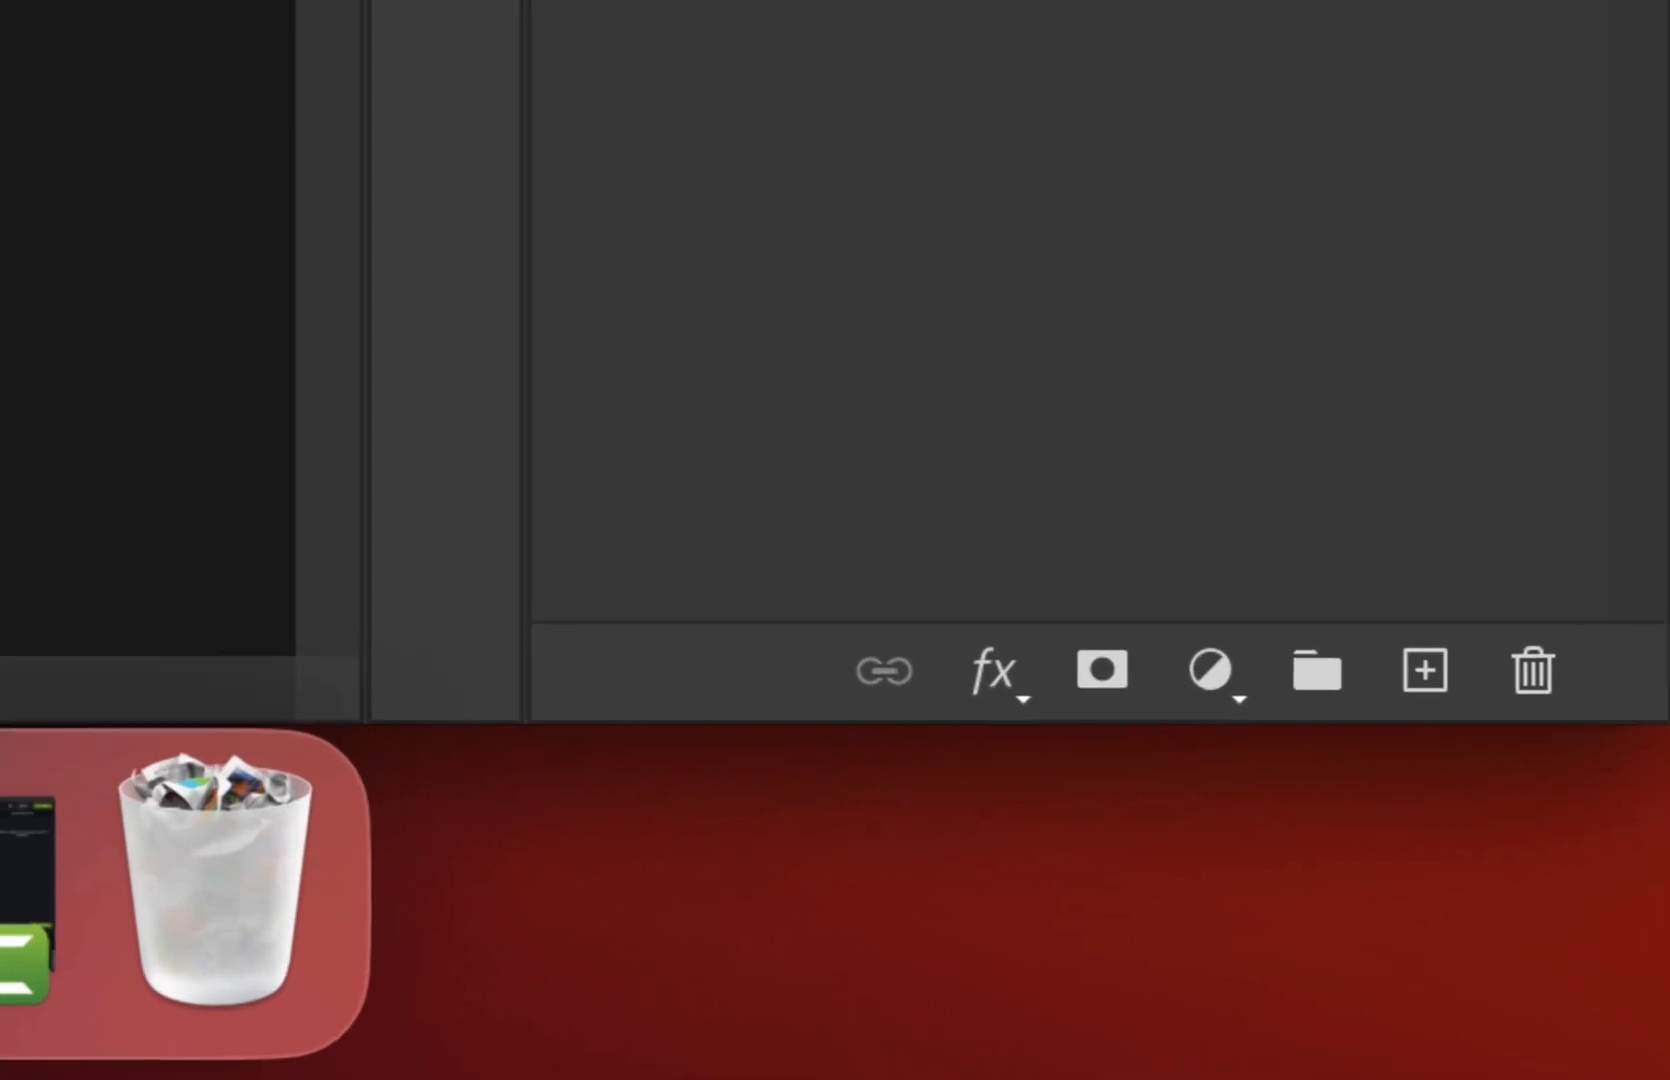
pyautogui.click(1018, 702)
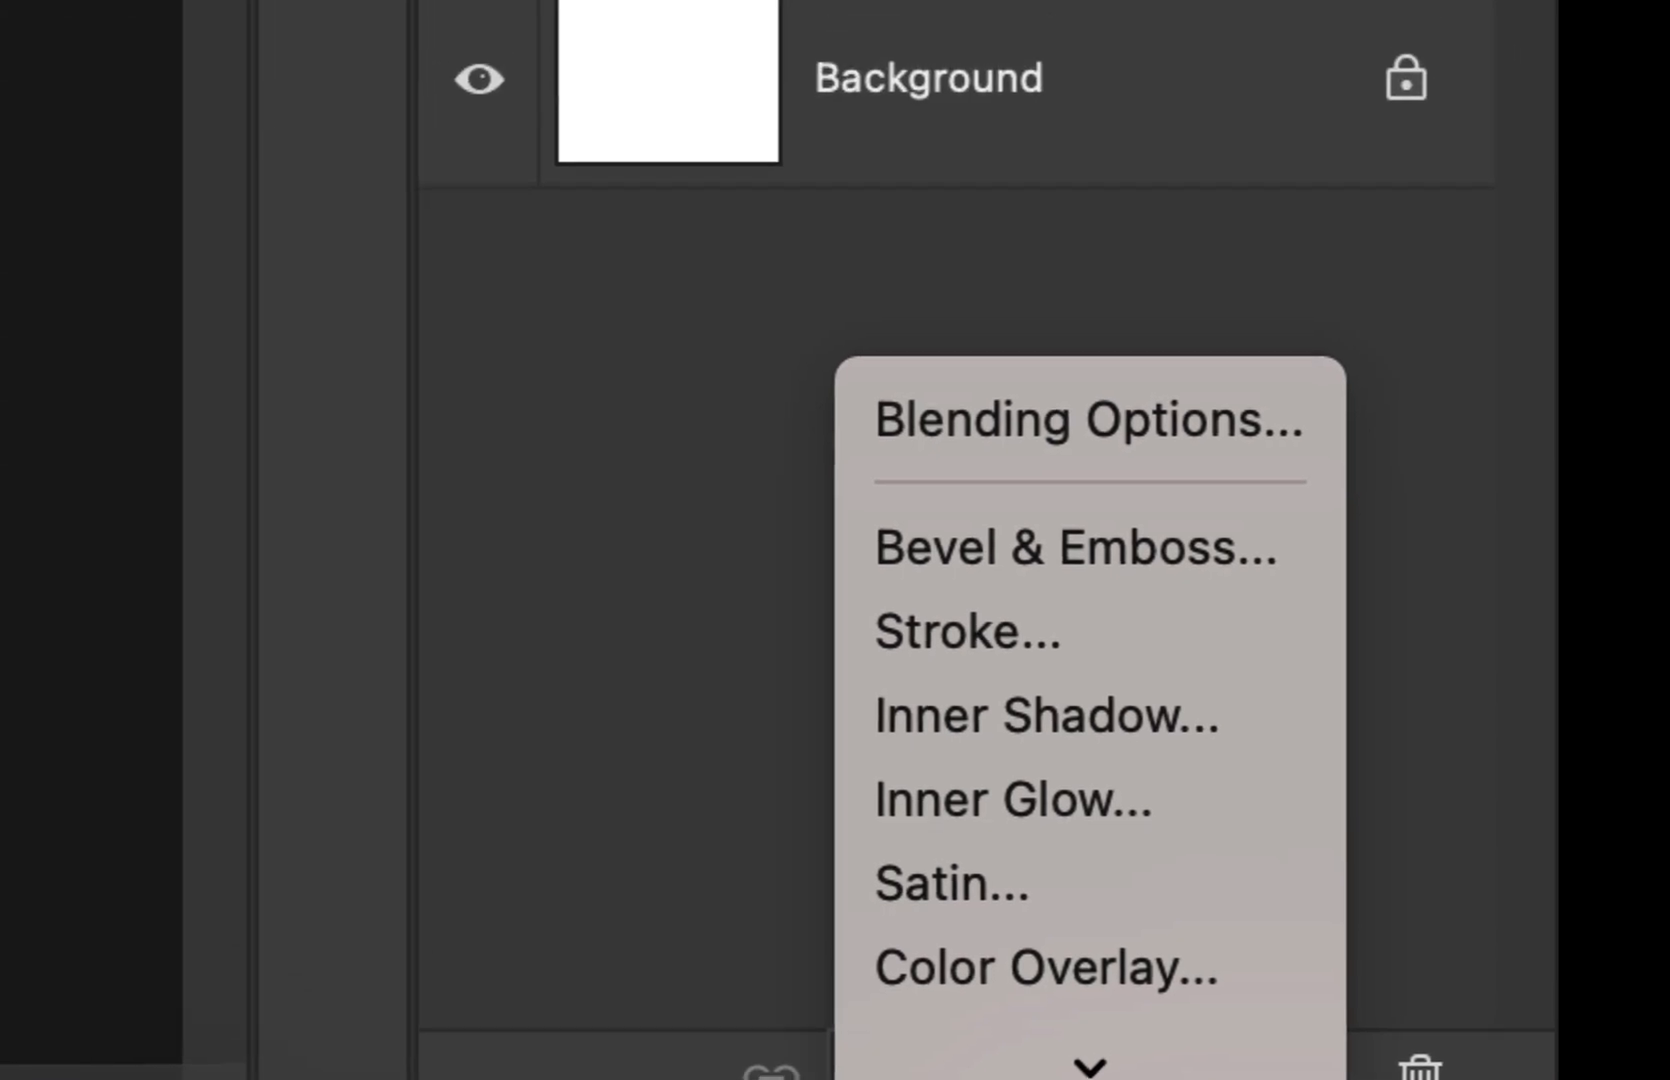
pyautogui.click(1095, 632)
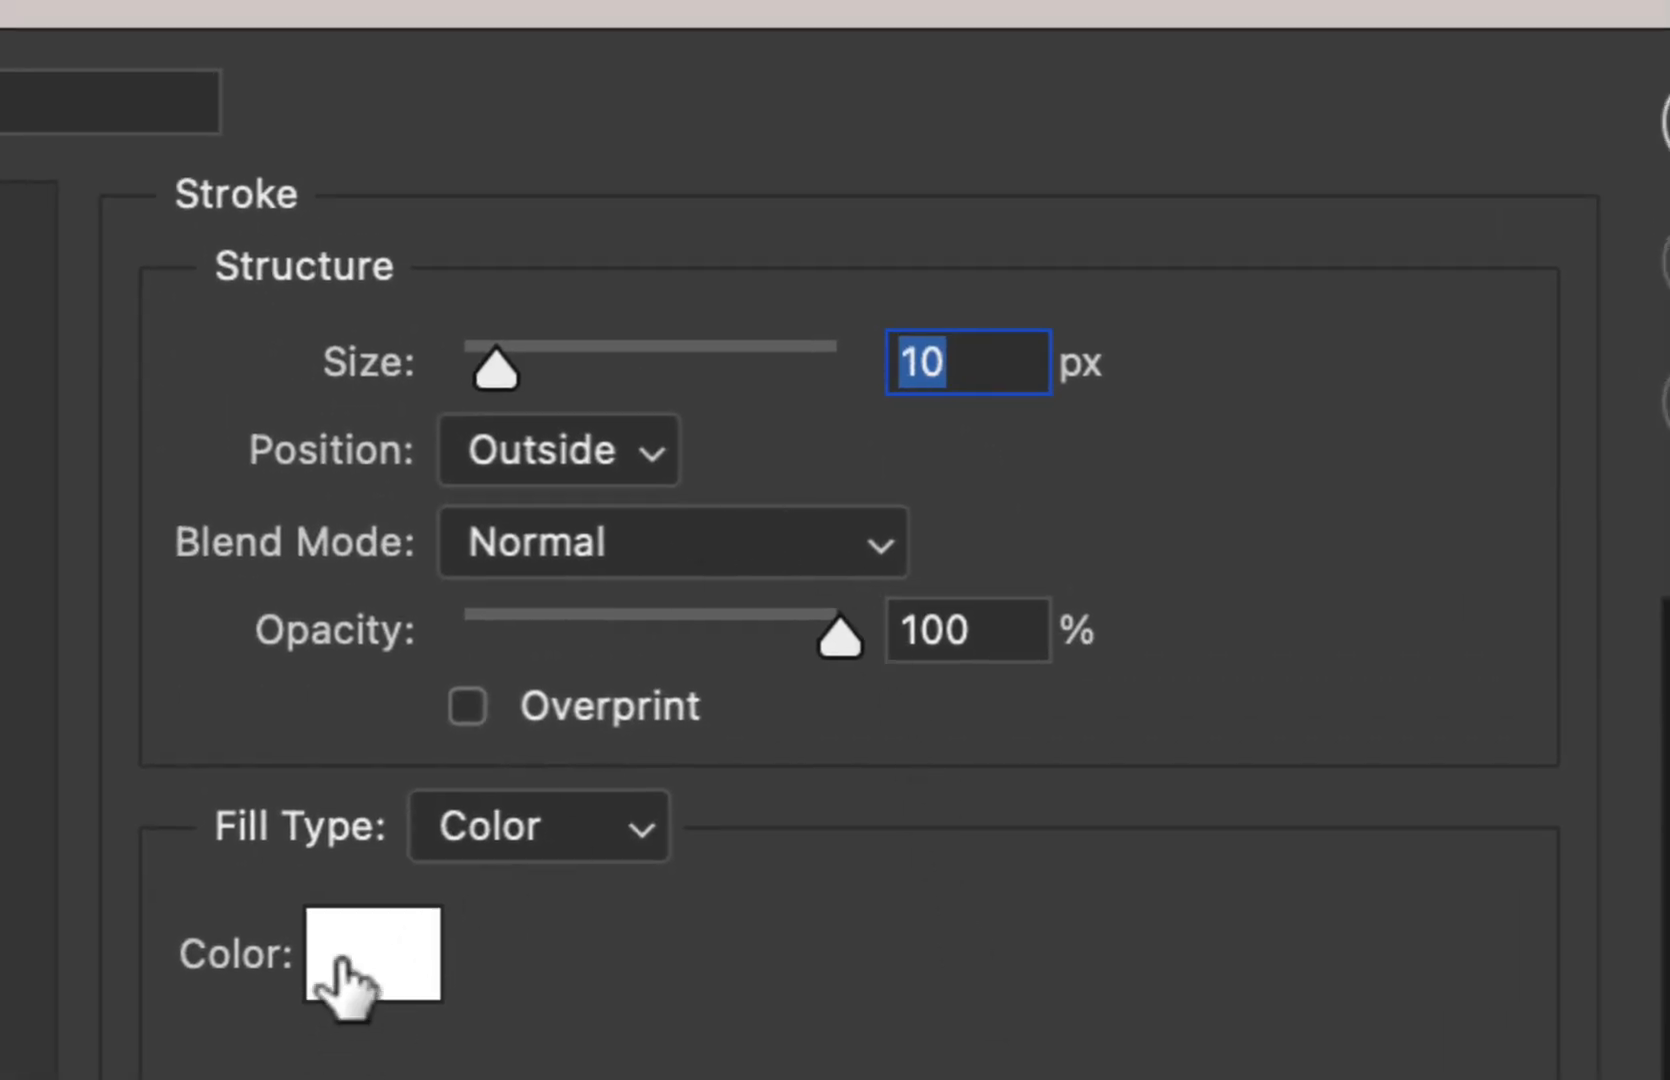
# Try the Inside position for Layer 4's stroke, and return it to Outside.
pyautogui.click(590, 458)
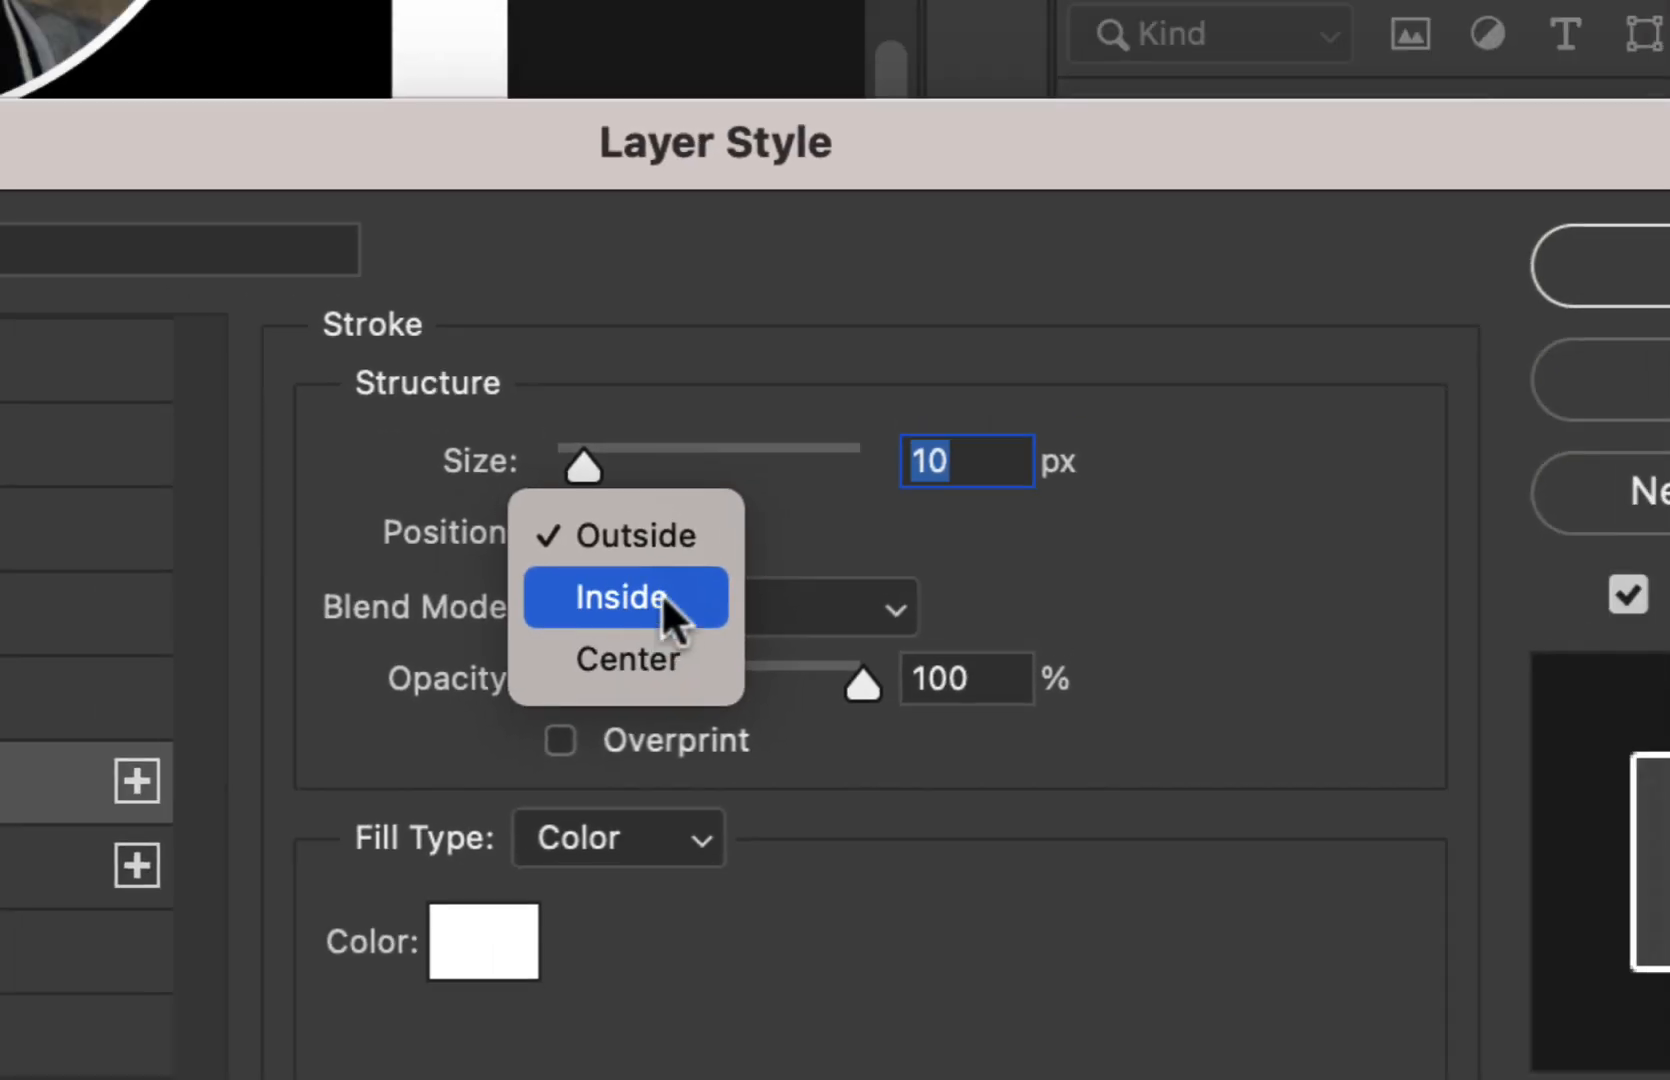
pyautogui.click(585, 548)
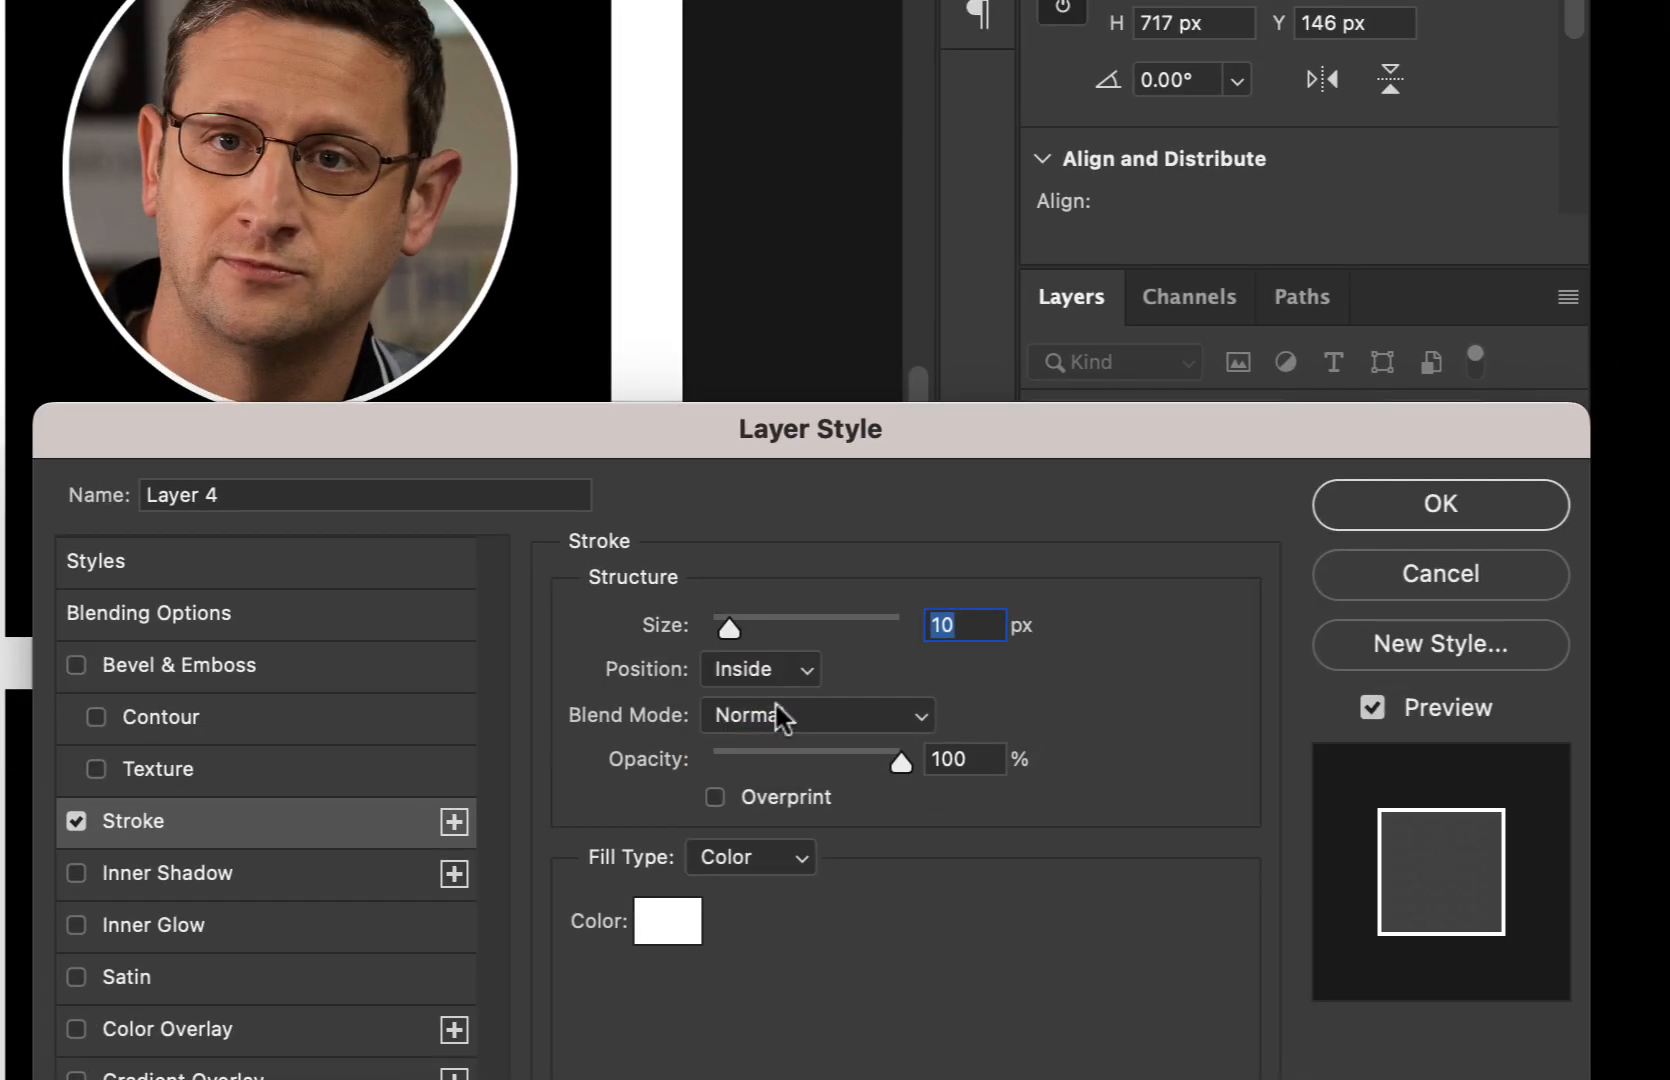
pyautogui.click(755, 662)
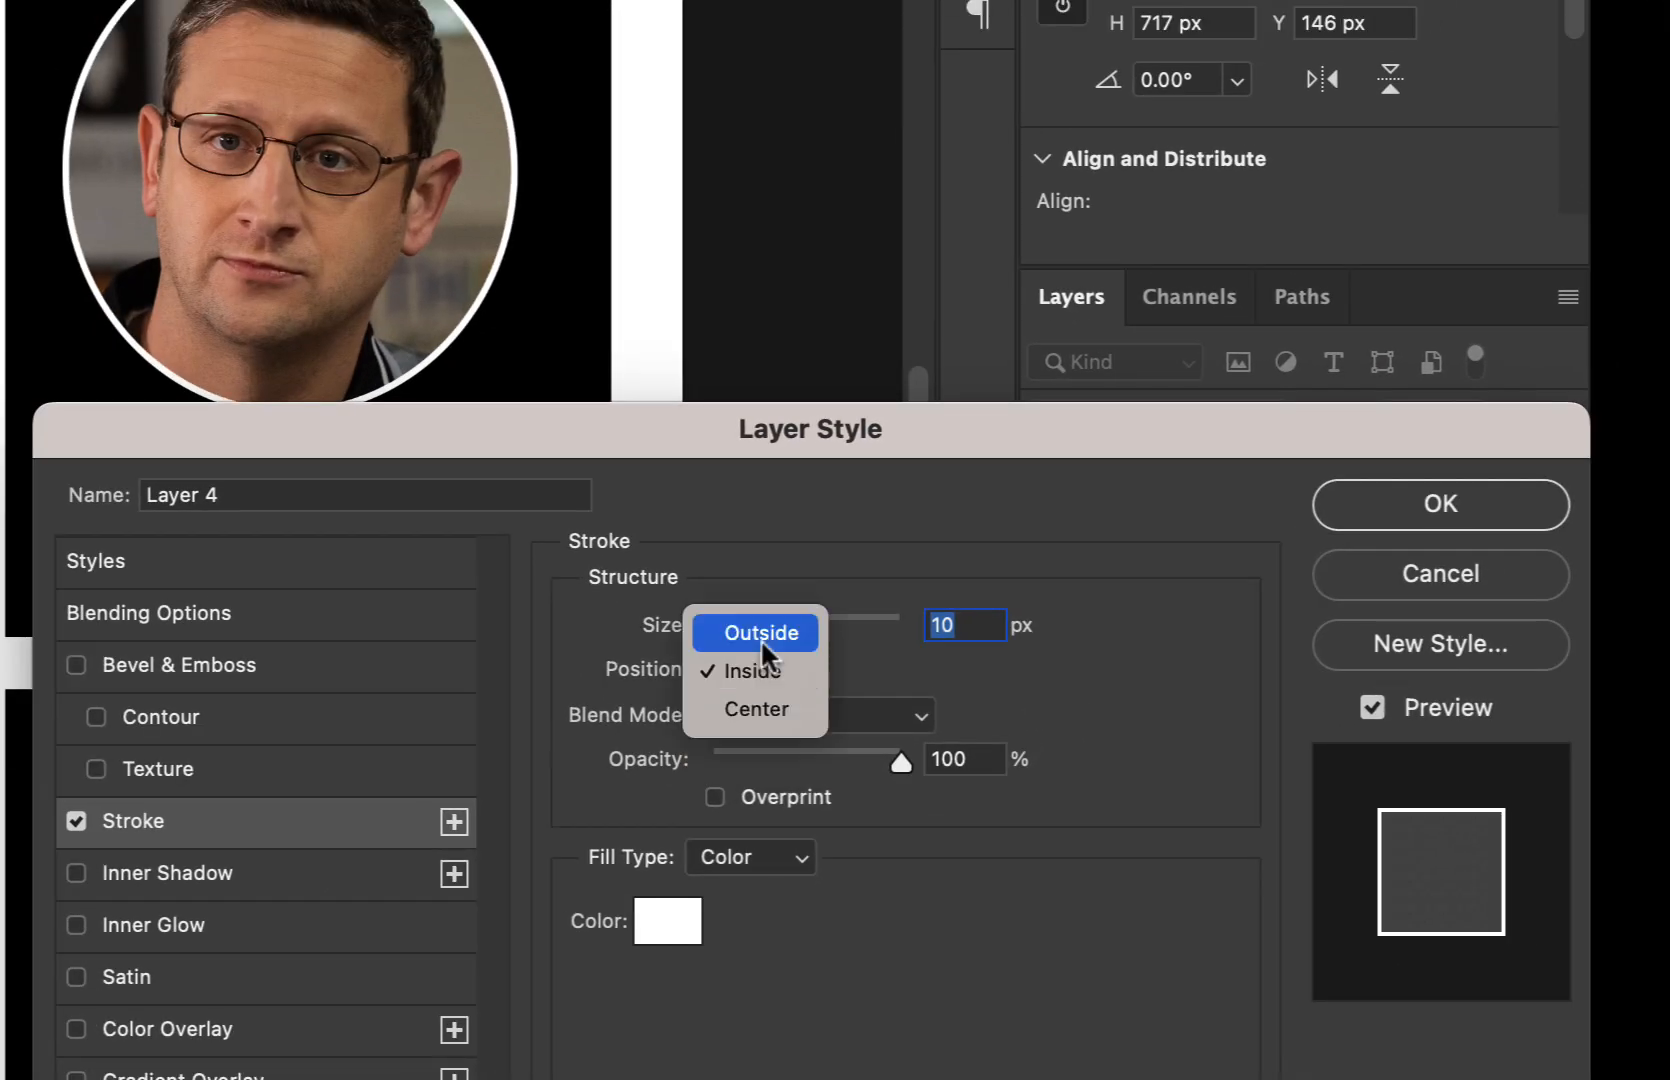
pyautogui.click(784, 642)
# Set Layer 4's white stroke size to 16 px and apply the layer style.
pyautogui.moveTo(733, 634)
pyautogui.mouseDown()
pyautogui.moveTo(828, 651)
pyautogui.moveTo(733, 649)
pyautogui.mouseUp()
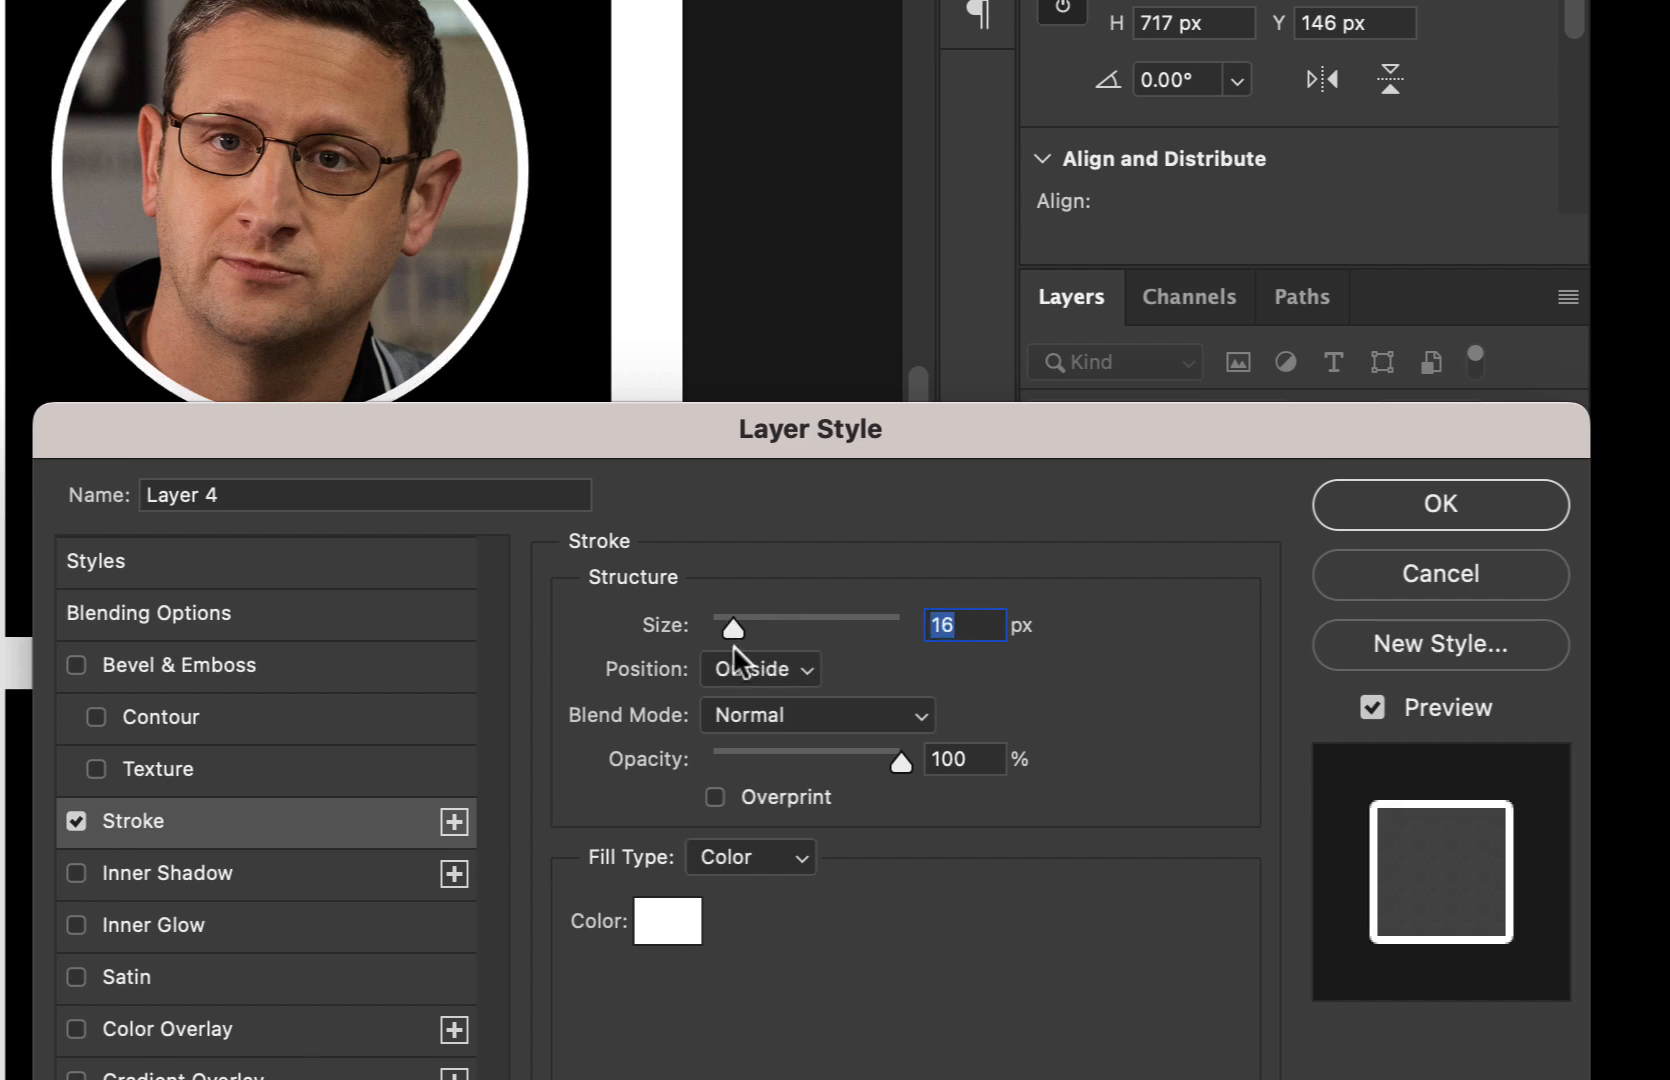
pyautogui.click(1390, 500)
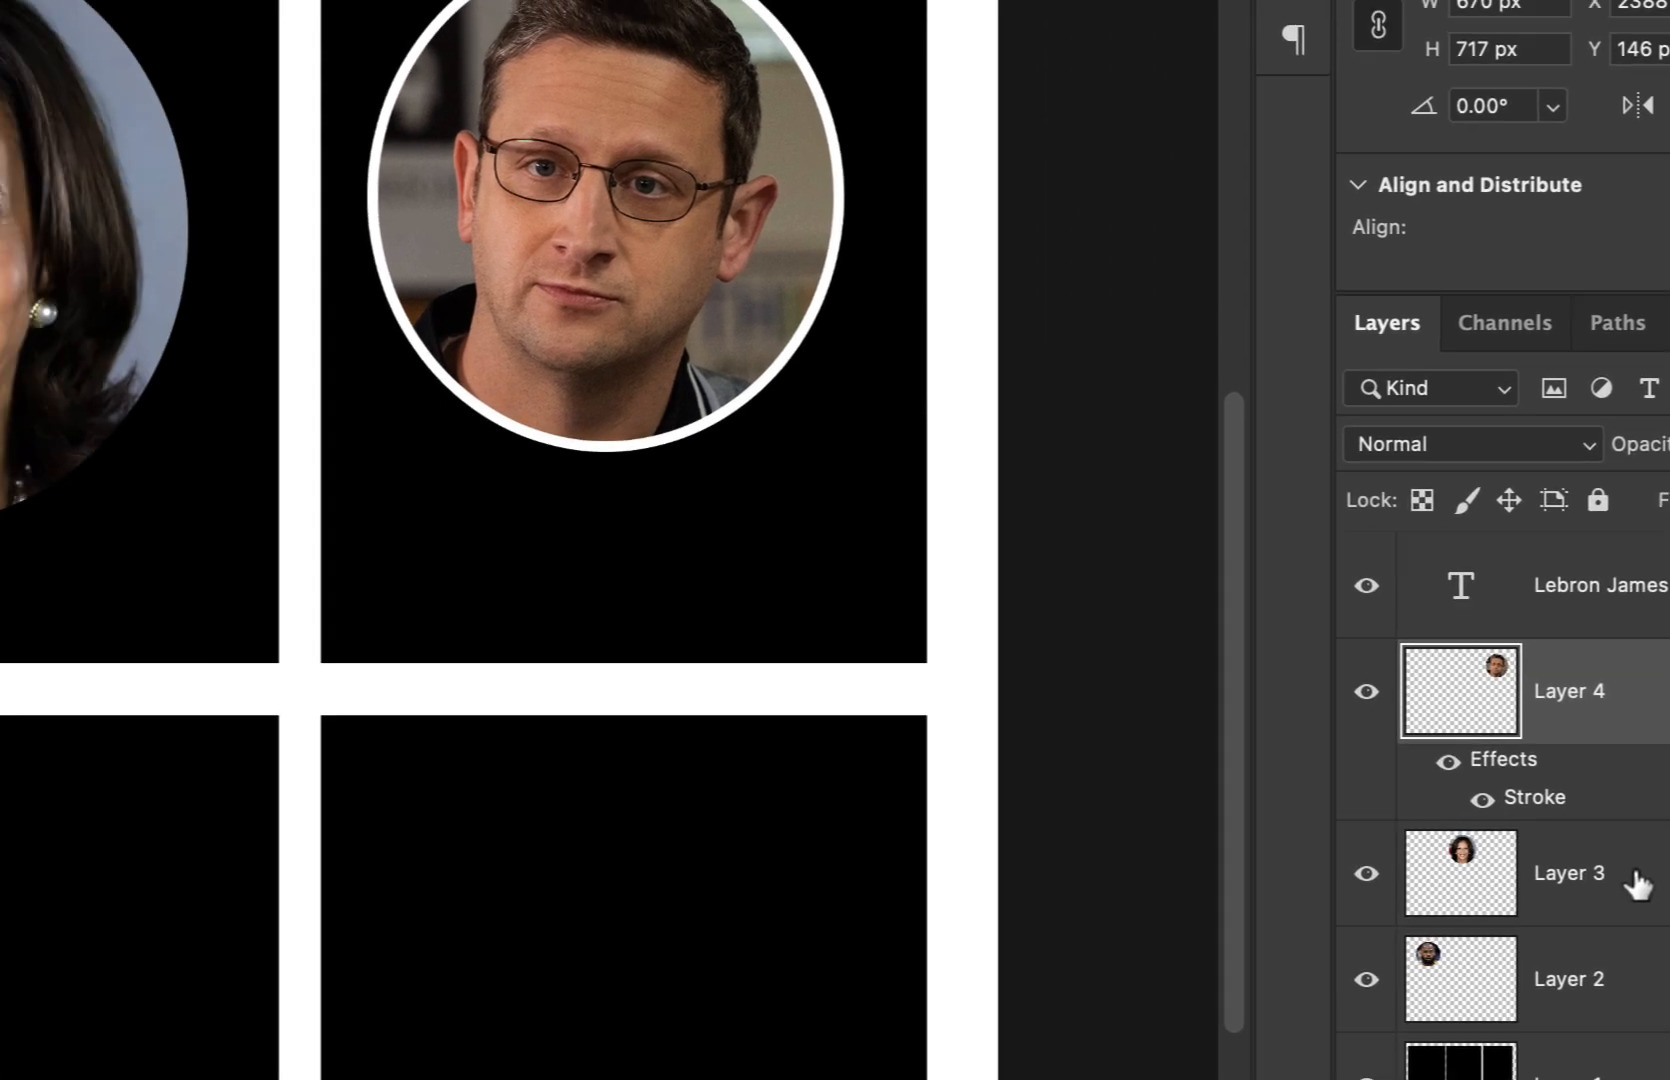
# Add a white 16 px outside stroke to the Kamala Harris cutout on Layer 3.
pyautogui.click(1637, 884)
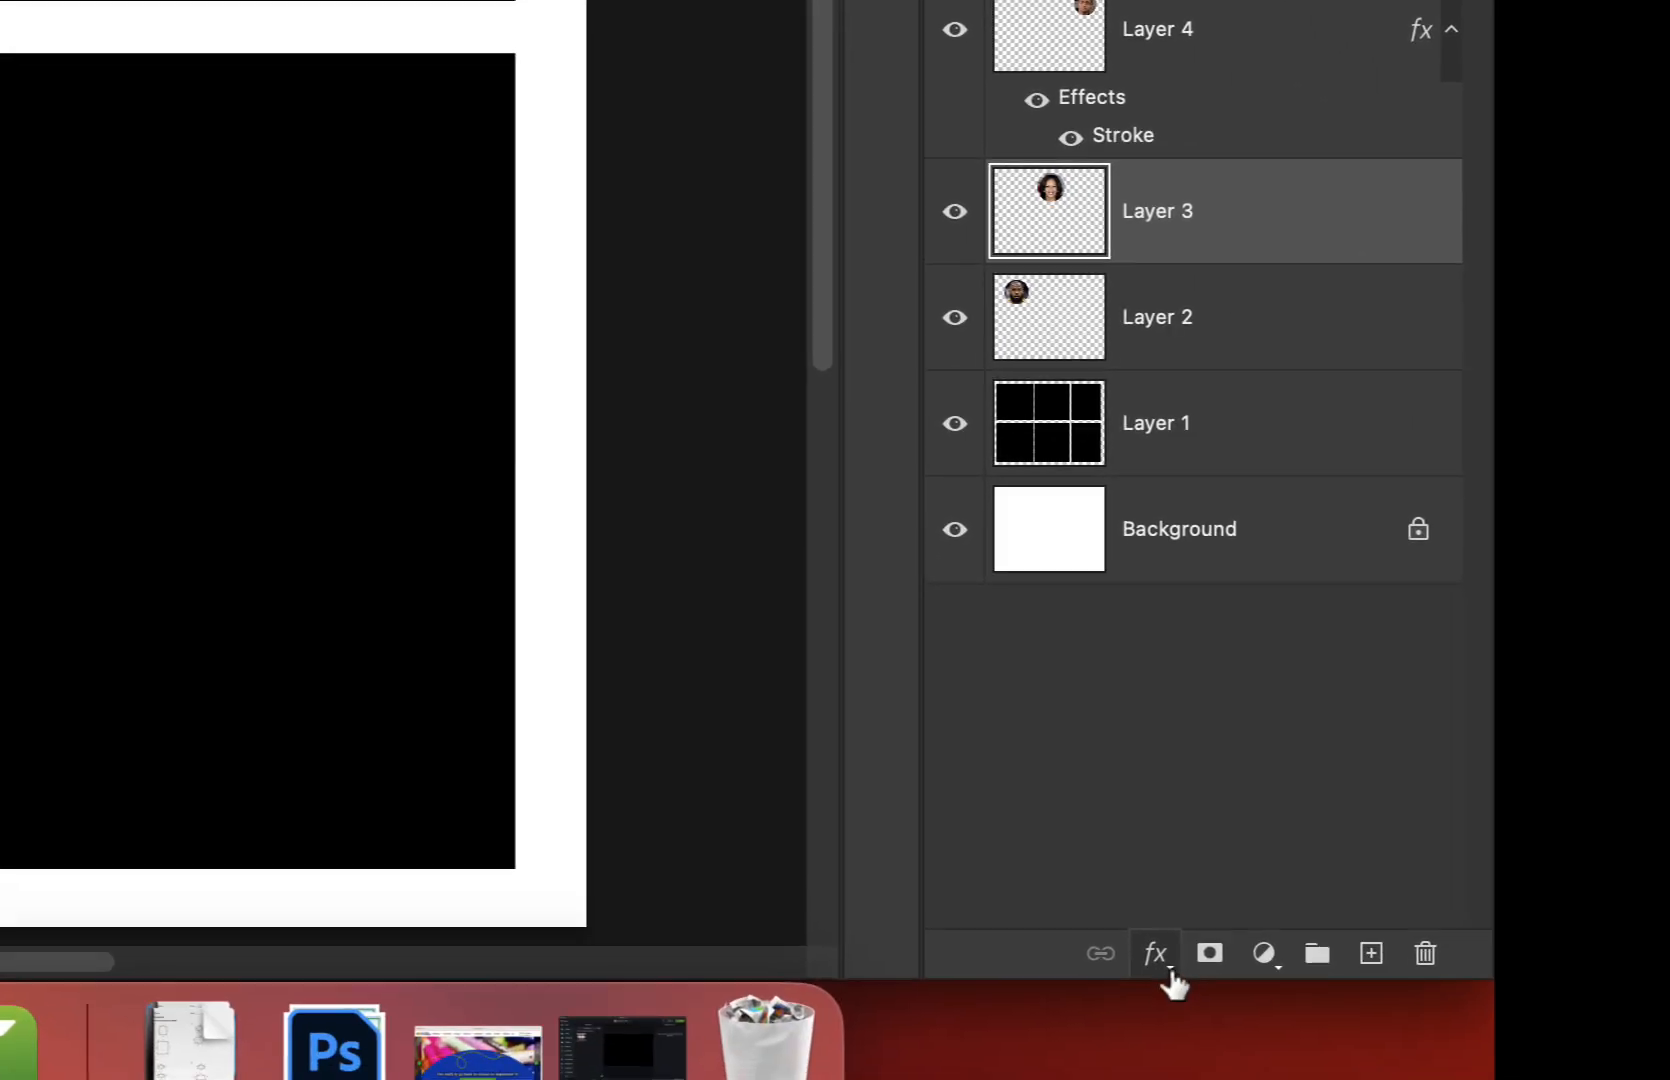
pyautogui.click(1168, 972)
pyautogui.click(1255, 730)
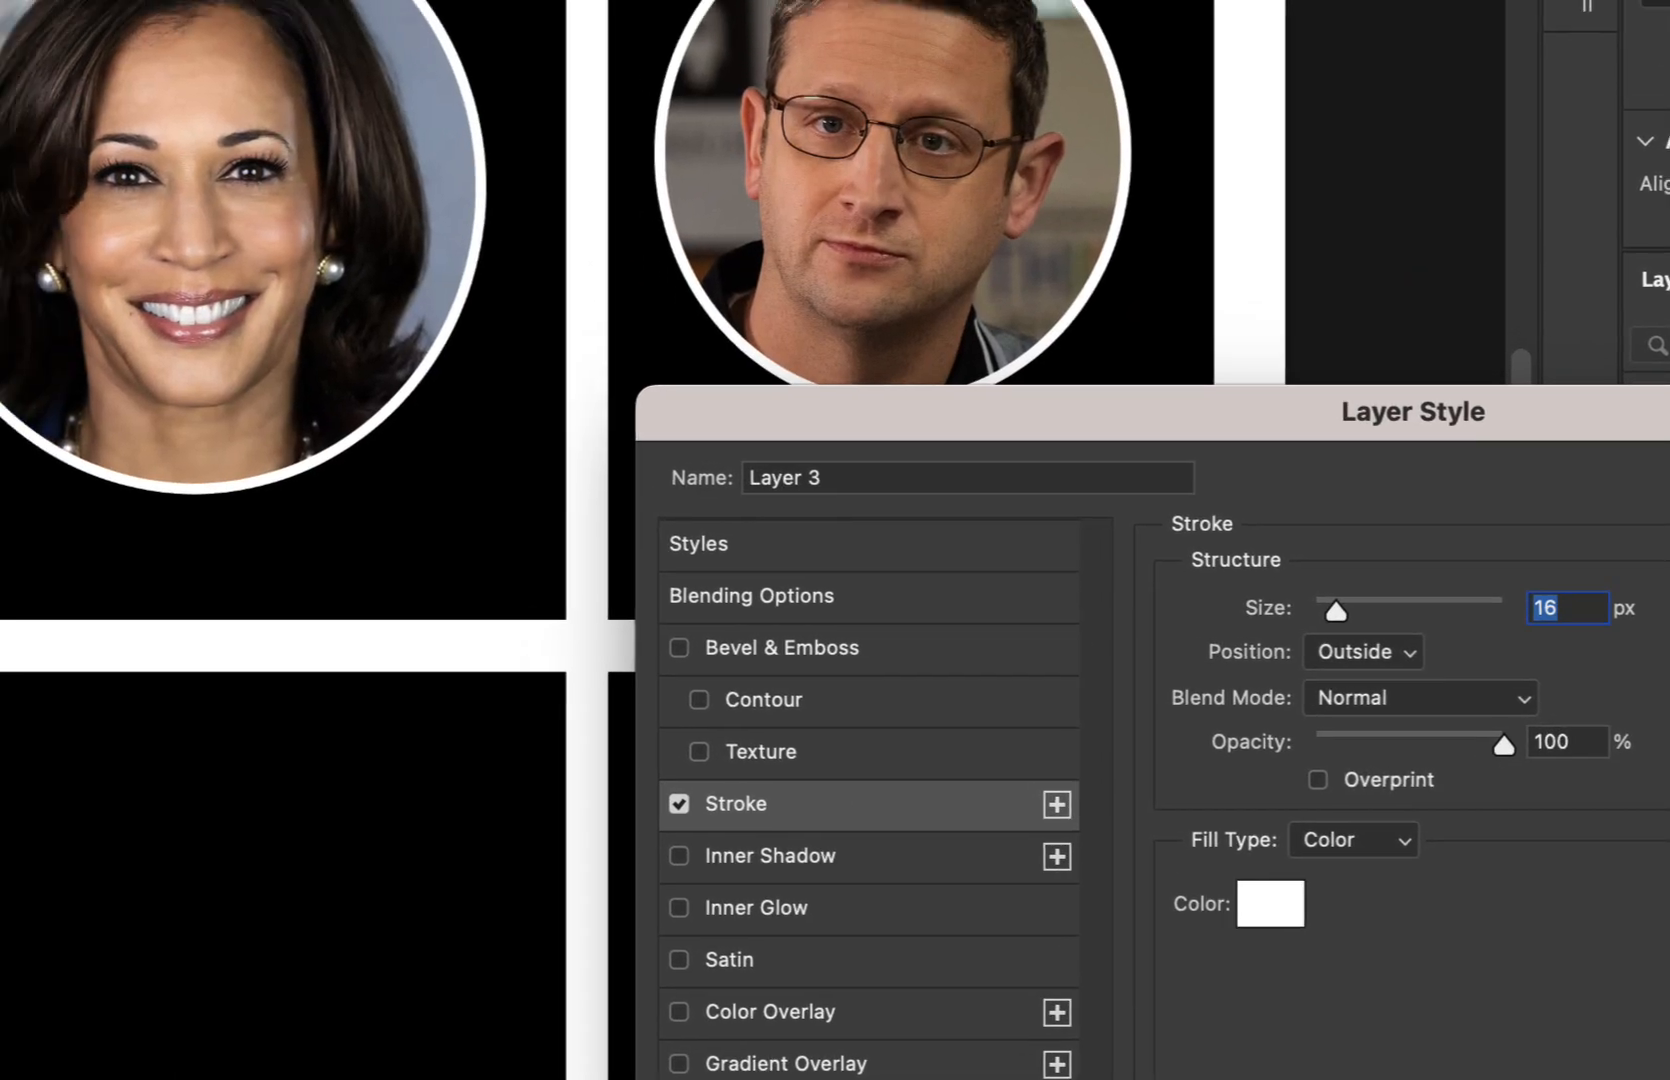
pyautogui.press('Return')
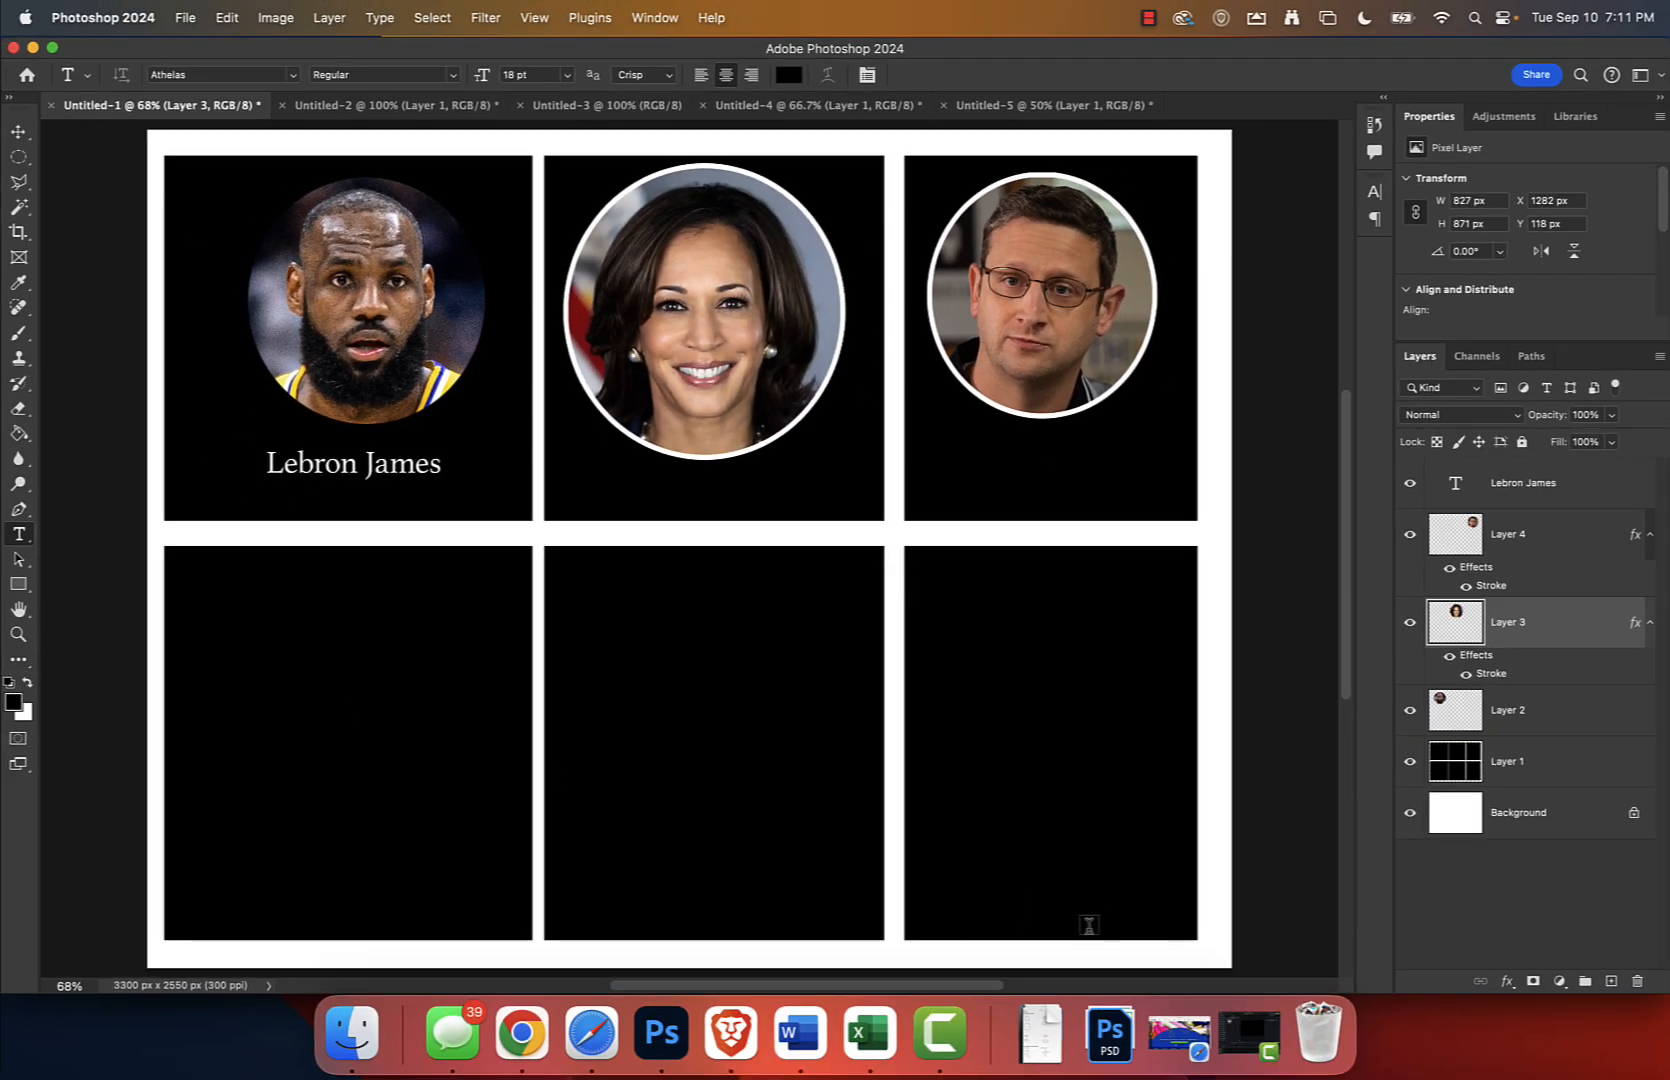
# Add black 18 pt text with the author's surname and "2024" below the frames and move it to the page's lower-right corner.
pyautogui.click(898, 957)
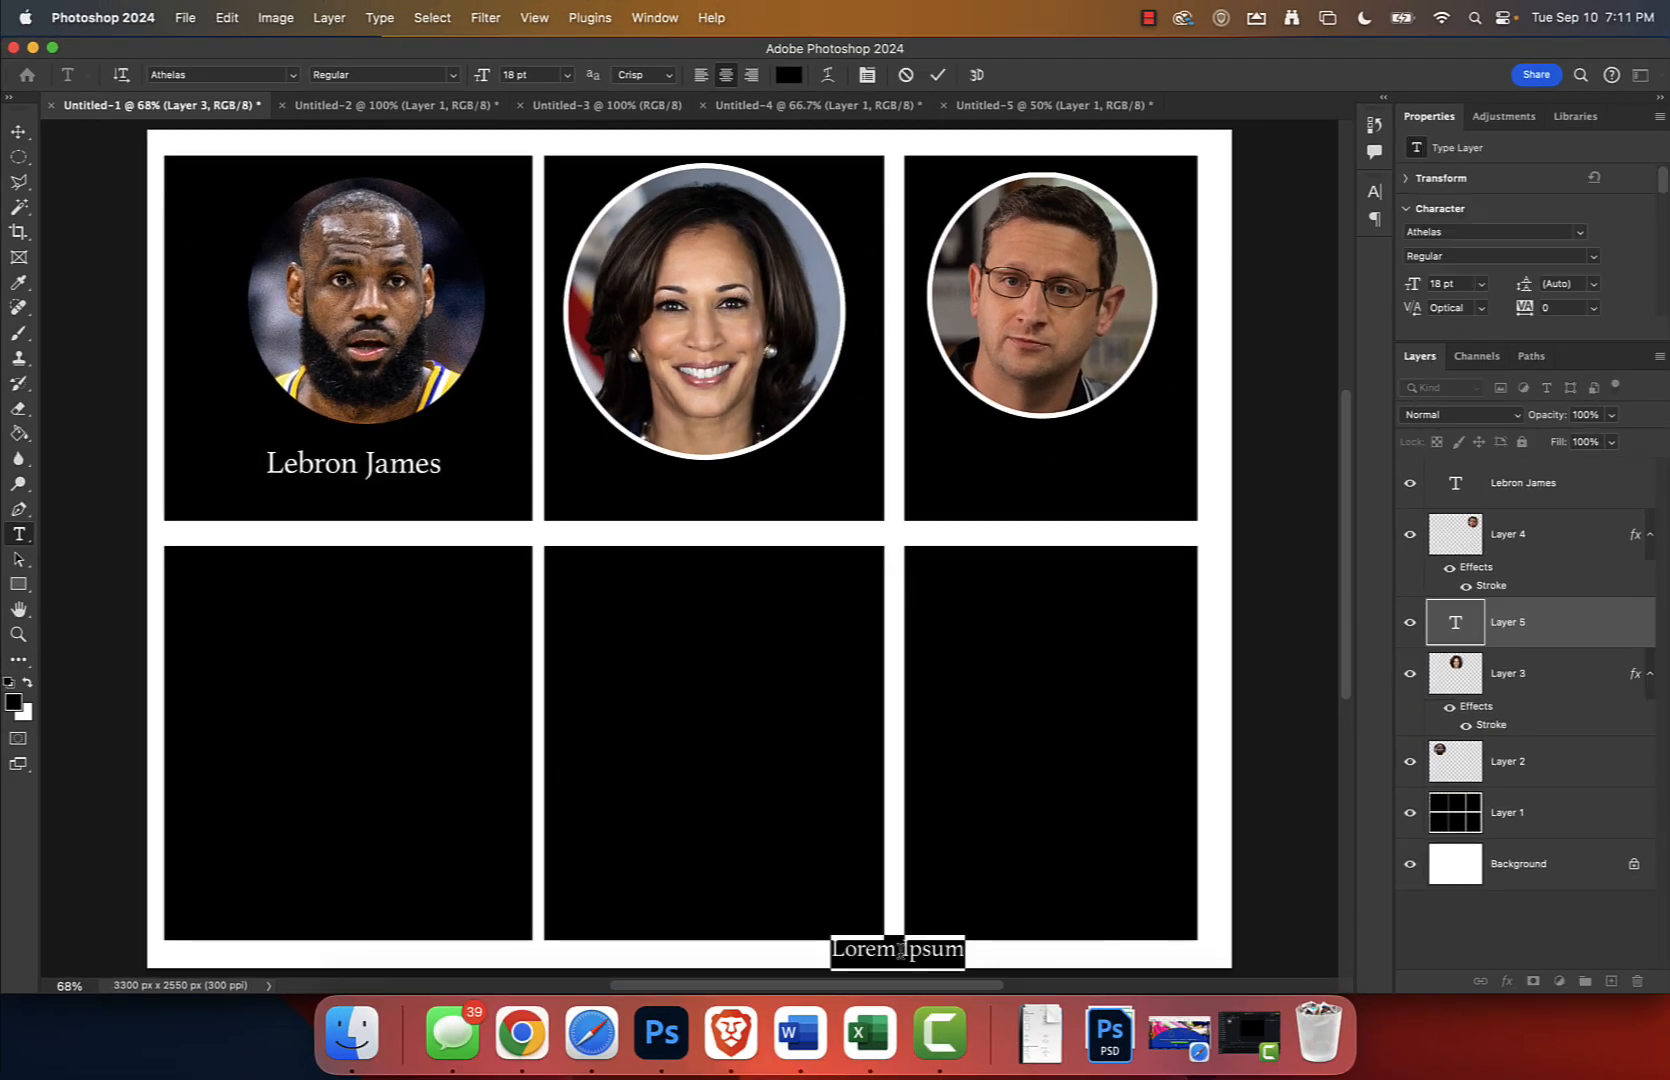
pyautogui.write('Drozd 20224')
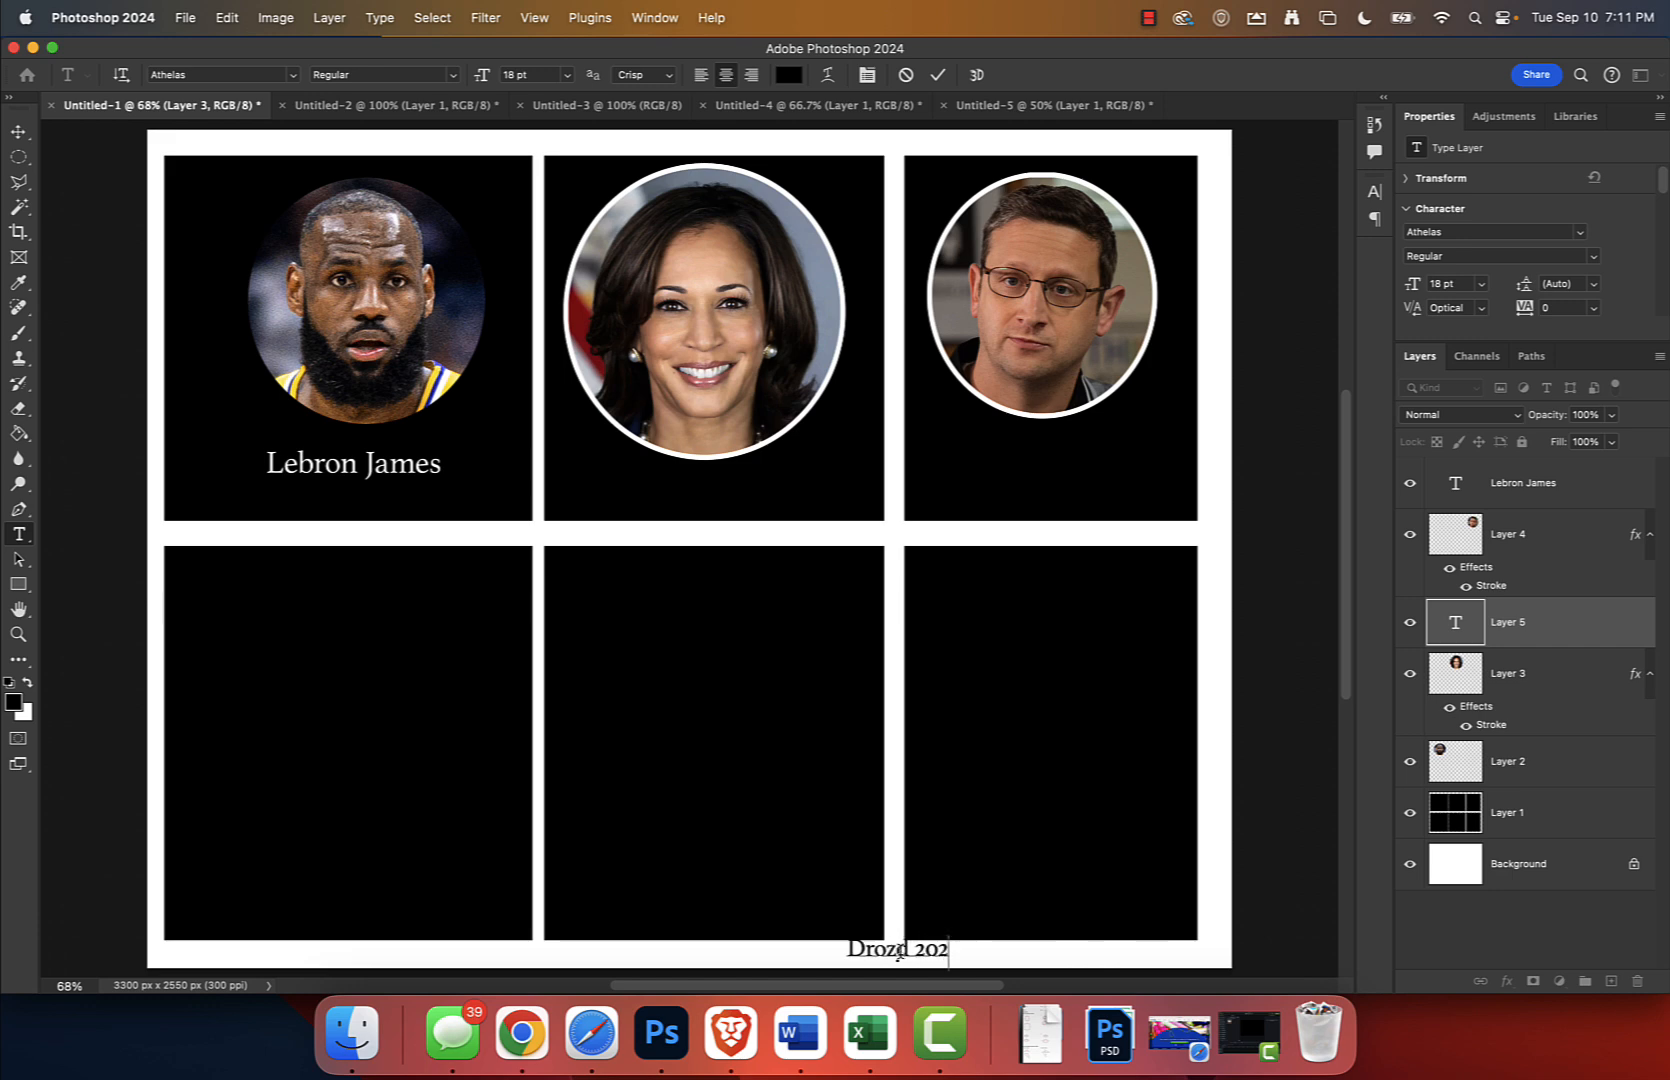
pyautogui.press('BackSpace')
pyautogui.press('BackSpace')
pyautogui.press('BackSpace')
pyautogui.write('3')
pyautogui.press('BackSpace')
pyautogui.write('24')
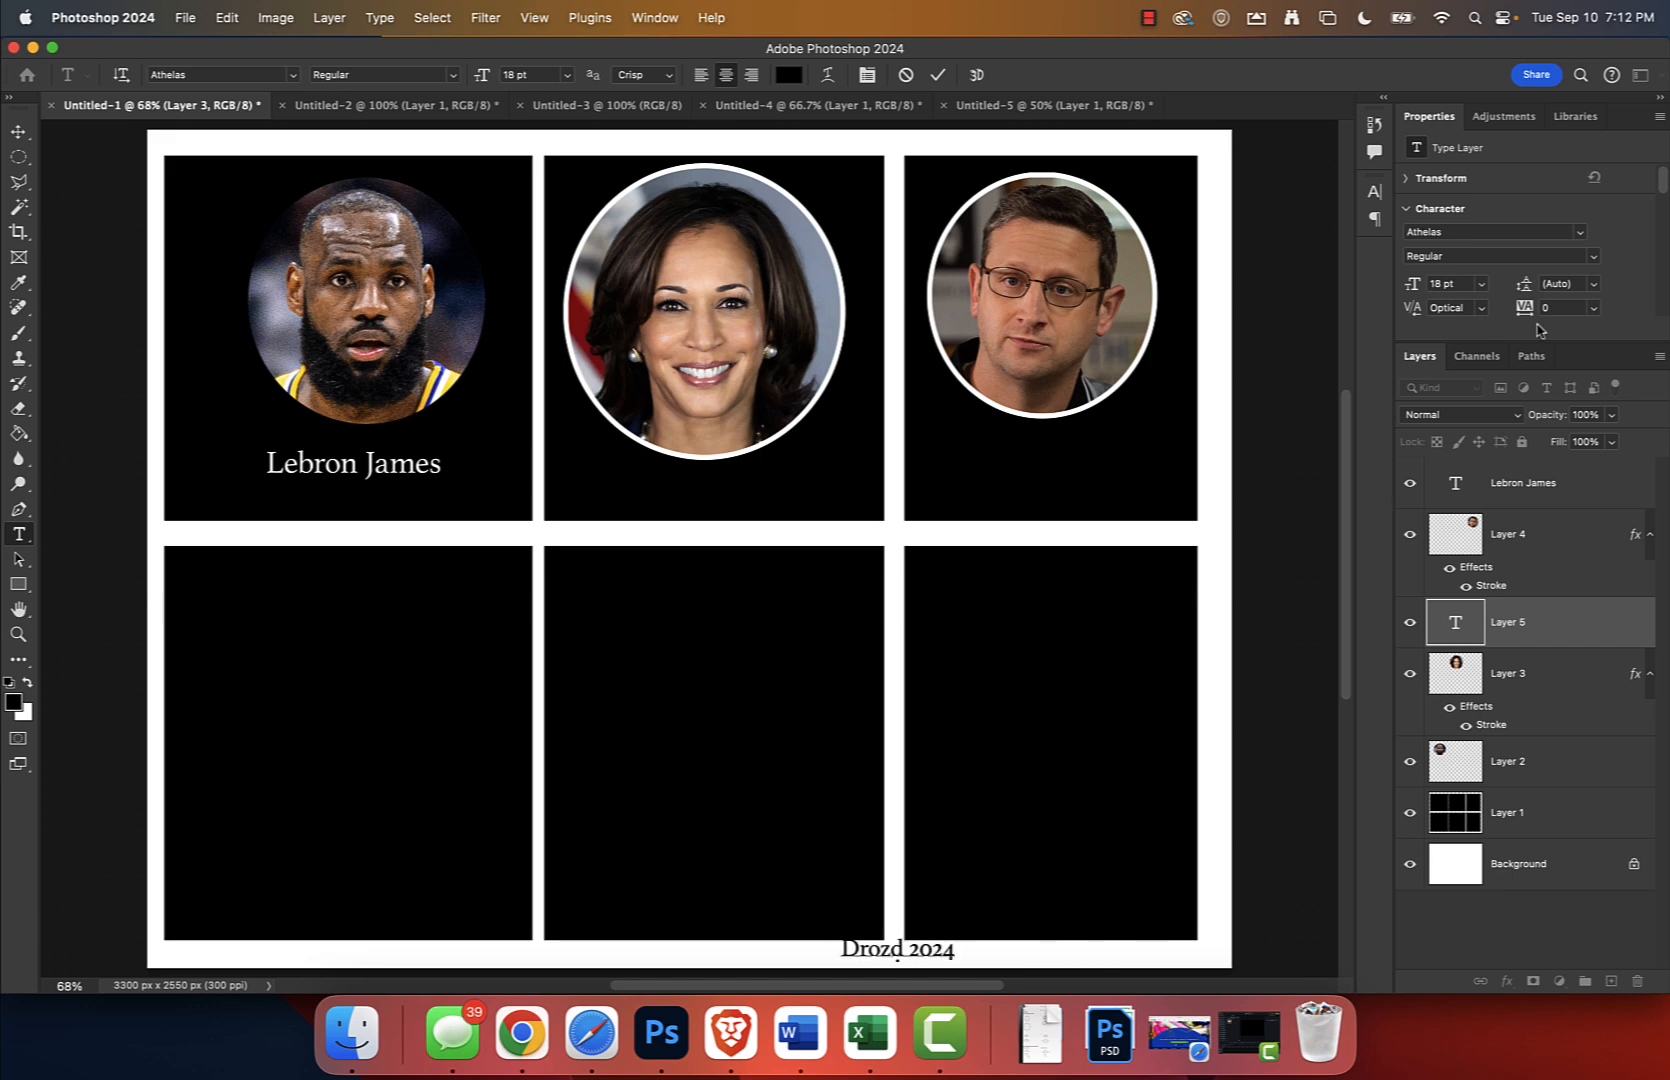
pyautogui.click(937, 75)
pyautogui.press('v')
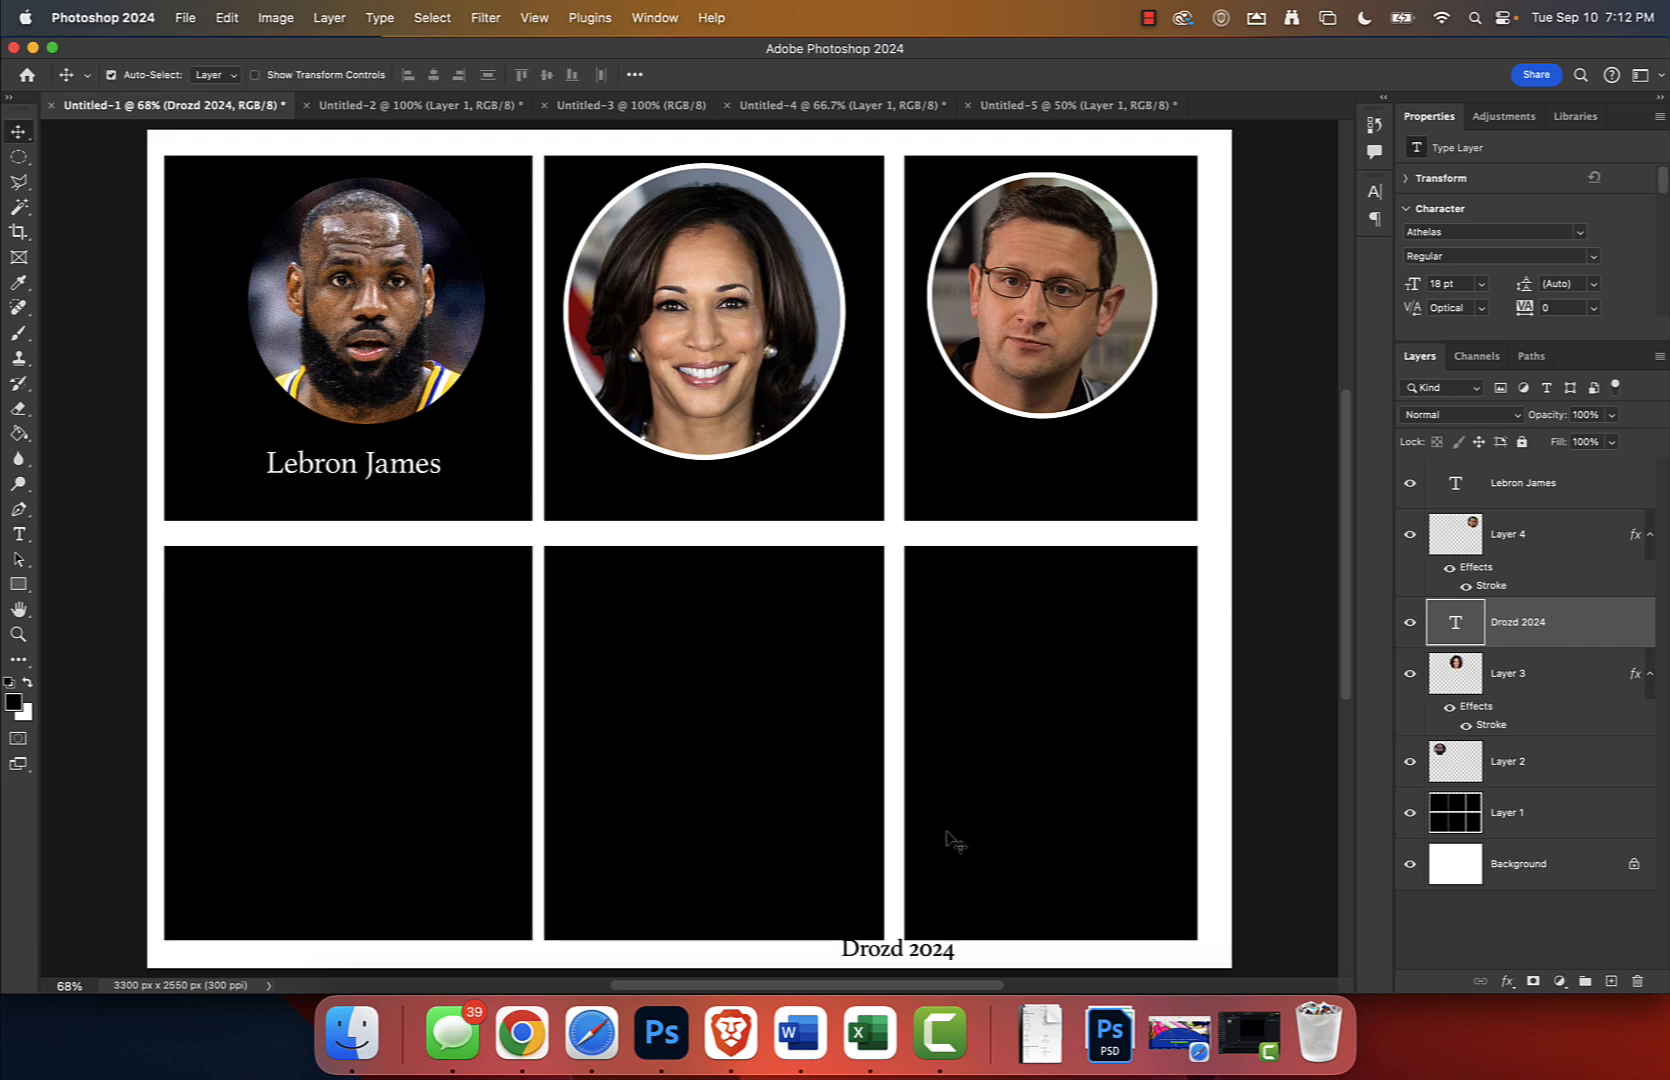
pyautogui.moveTo(929, 960); pyautogui.dragTo(1184, 962)
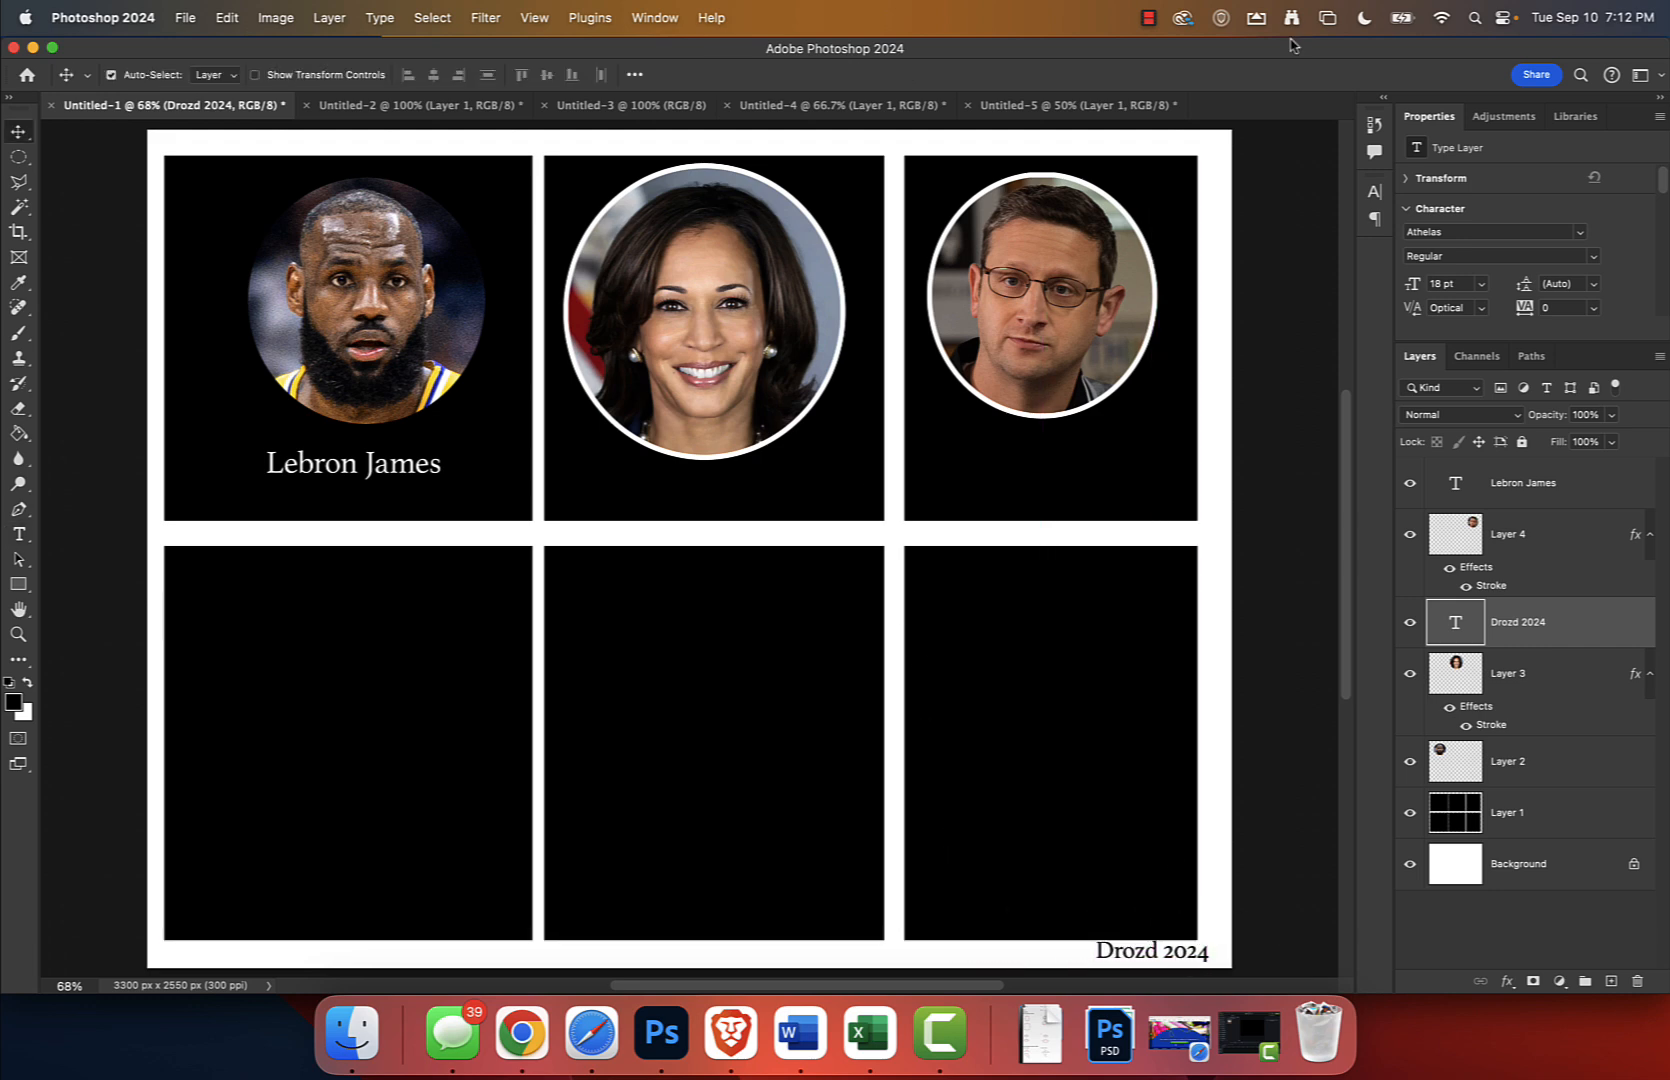